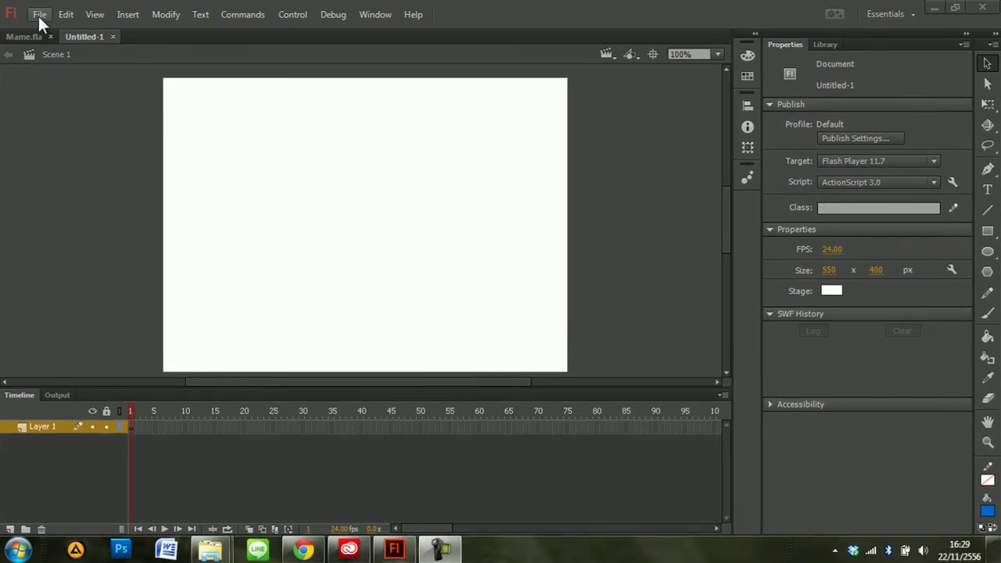
Import the polka-dot seal image from the Desktop onto the stage
{"action": "left_click", "coordinate": [39, 14]}
{"action": "mouse_move", "coordinate": [182, 247]}
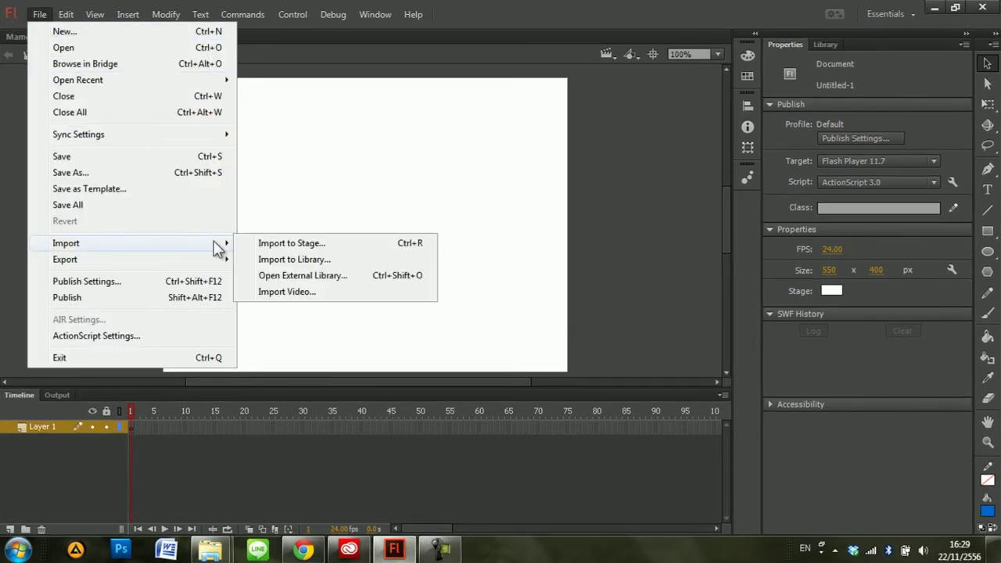
{"action": "left_click", "coordinate": [255, 247]}
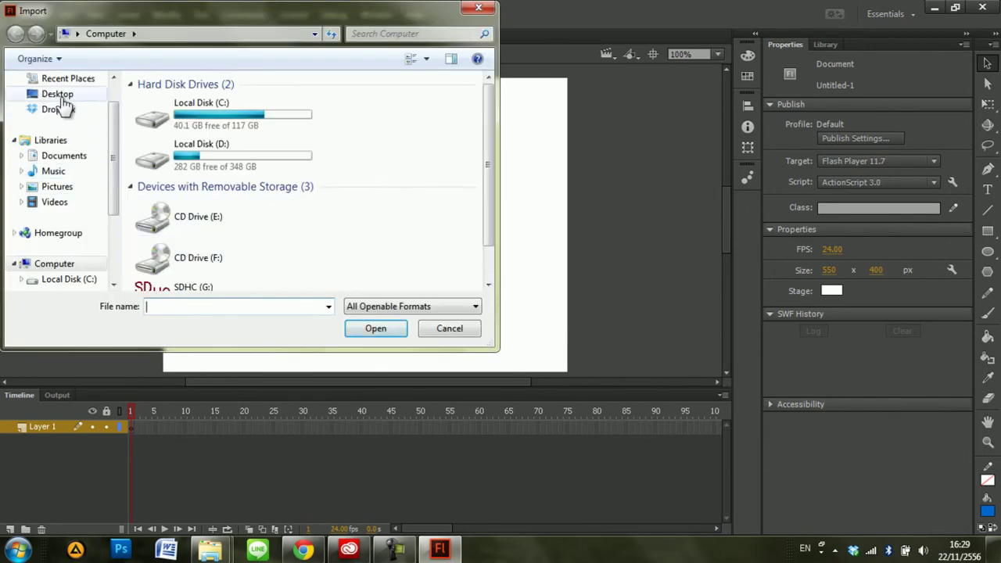
{"action": "left_click", "coordinate": [63, 96]}
{"action": "left_click_drag", "start_coordinate": [484, 105], "coordinate": [481, 203]}
{"action": "left_click", "coordinate": [432, 141]}
{"action": "left_click", "coordinate": [383, 331]}
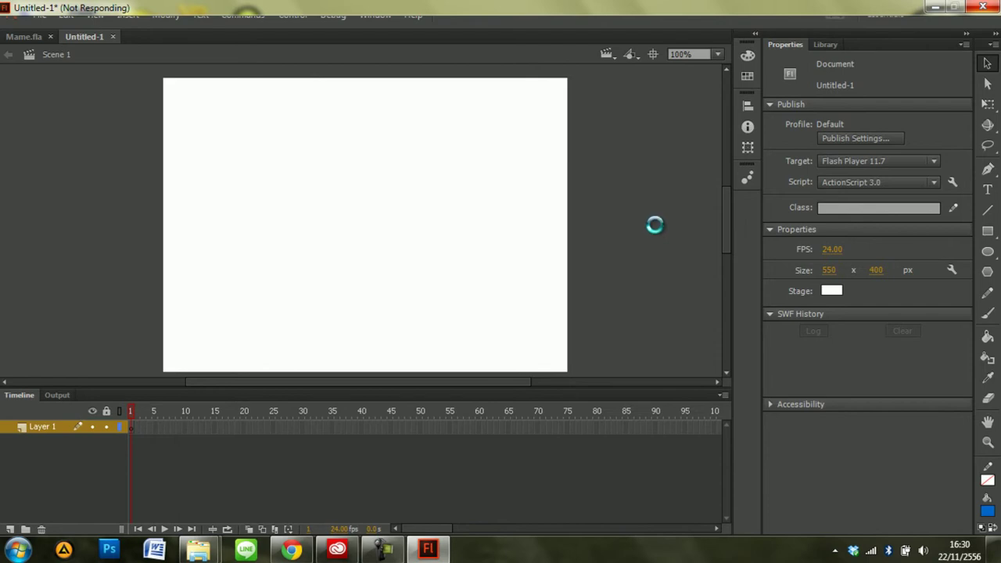
Move the imported bitmap to about X -499, Y 7 so its upper small seals lie on the stage
{"action": "left_click_drag", "start_coordinate": [630, 309], "coordinate": [440, 119]}
{"action": "left_click_drag", "start_coordinate": [582, 249], "coordinate": [384, 264]}
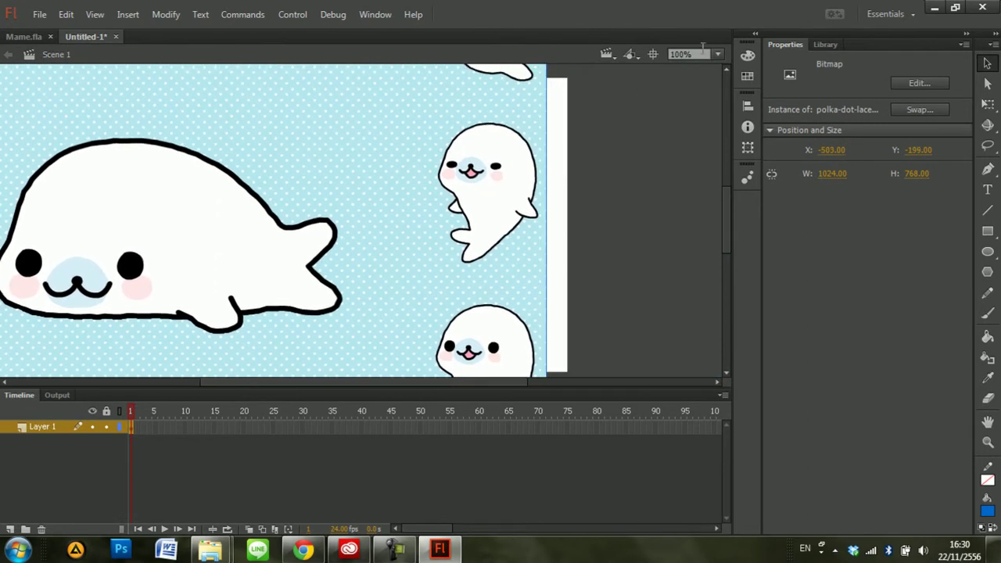
{"action": "left_click_drag", "start_coordinate": [499, 149], "coordinate": [489, 352]}
{"action": "left_click_drag", "start_coordinate": [479, 245], "coordinate": [505, 146]}
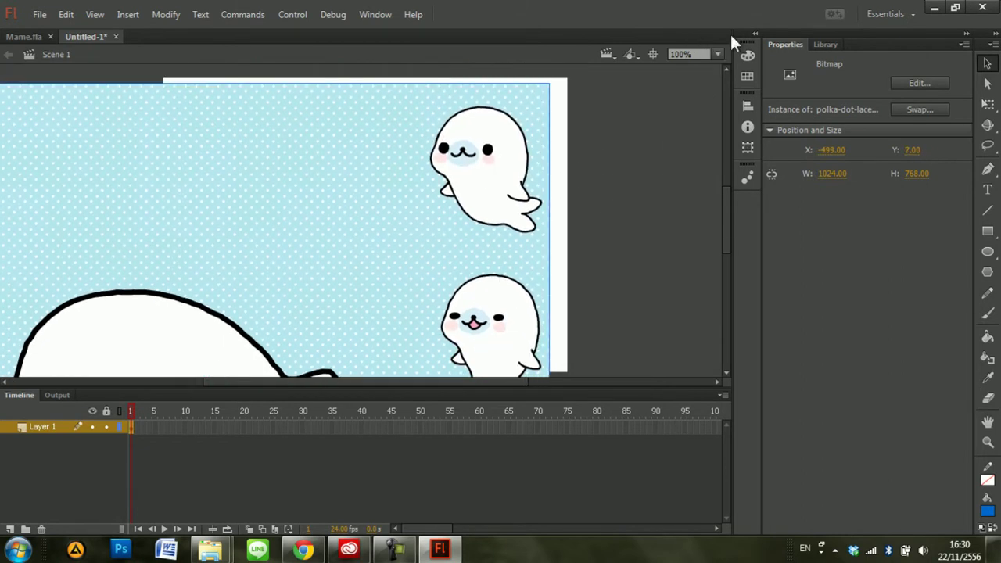
{"action": "left_click", "coordinate": [718, 54]}
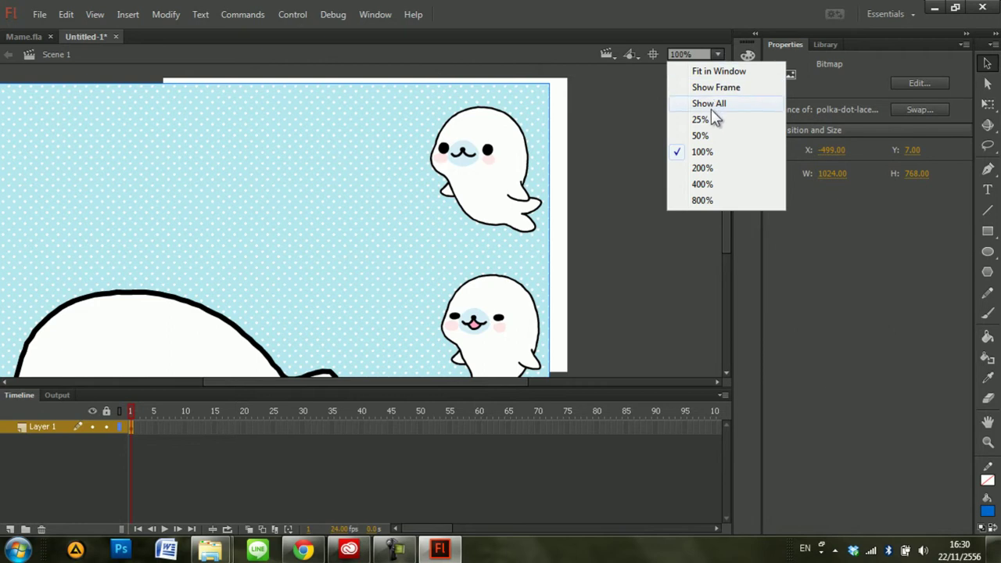
{"action": "left_click", "coordinate": [709, 73]}
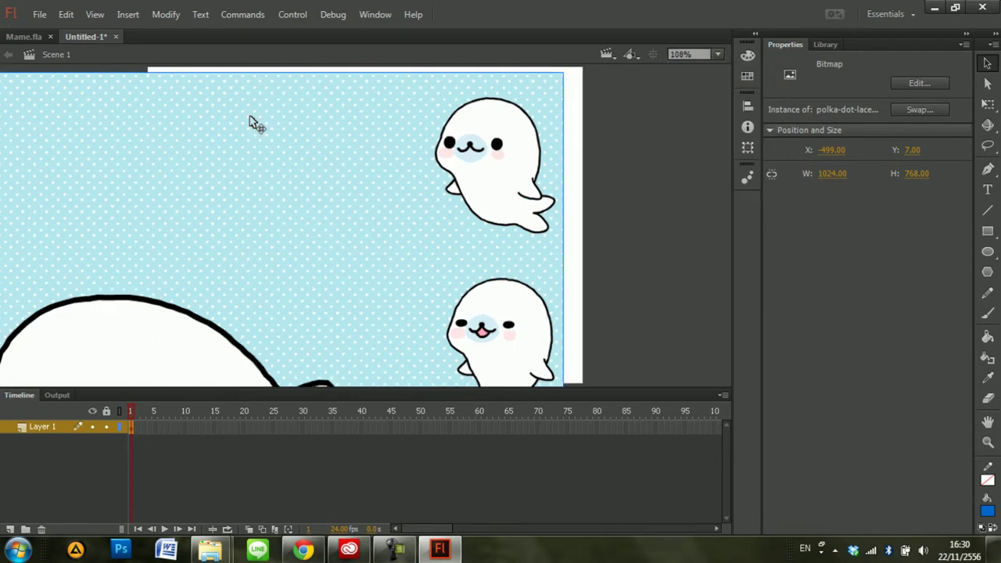
Set the Line tool's stroke height to 3
{"action": "left_click", "coordinate": [988, 211]}
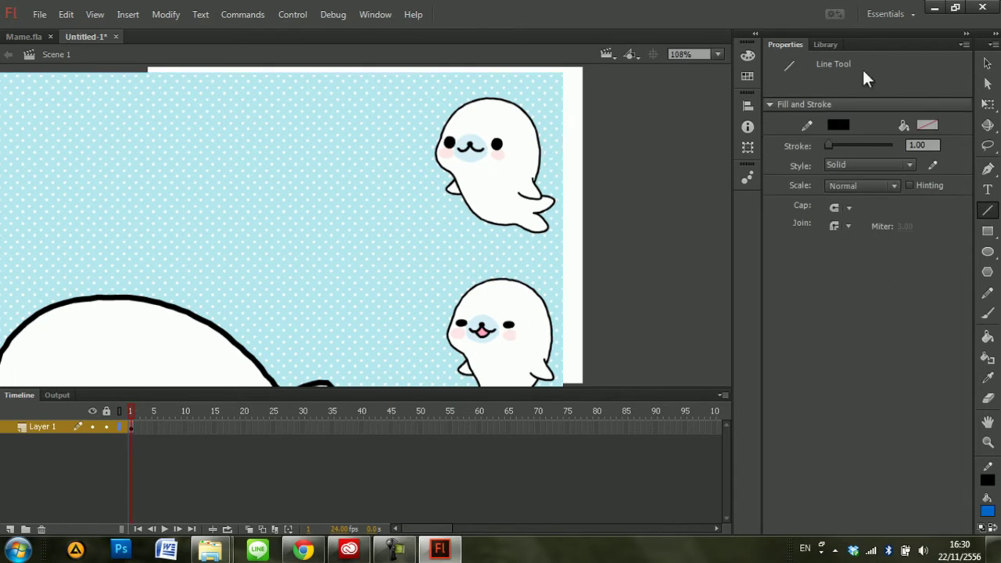
{"action": "left_click", "coordinate": [918, 146]}
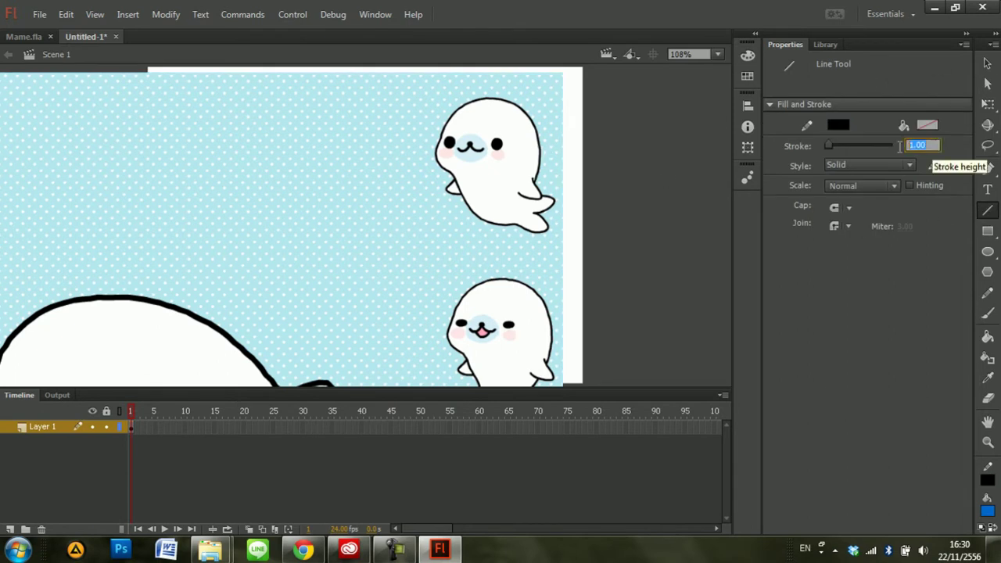
{"action": "type", "text": "3"}
{"action": "key", "text": "Return"}
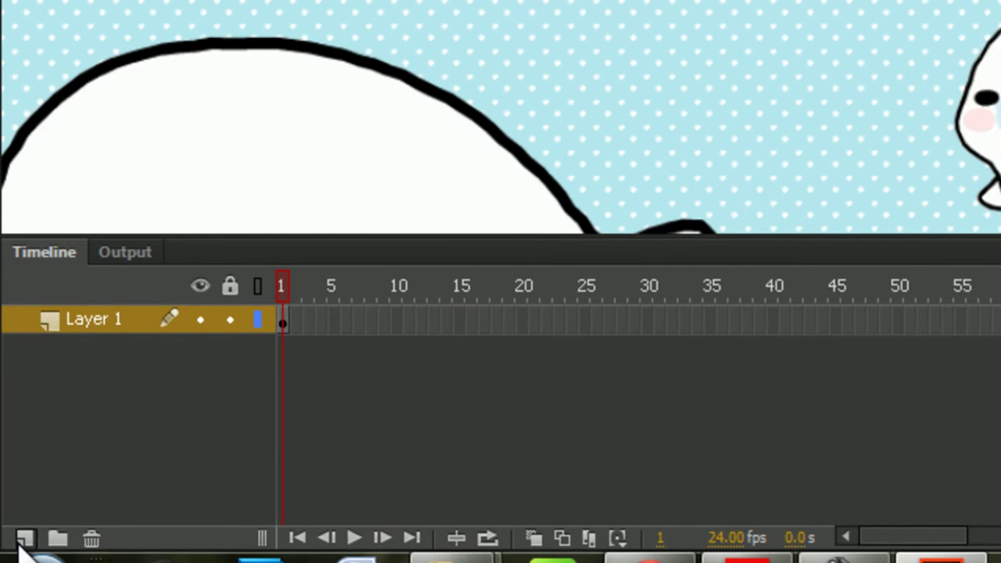
Add a new layer above Layer 1 and lock Layer 1
{"action": "left_click", "coordinate": [13, 532]}
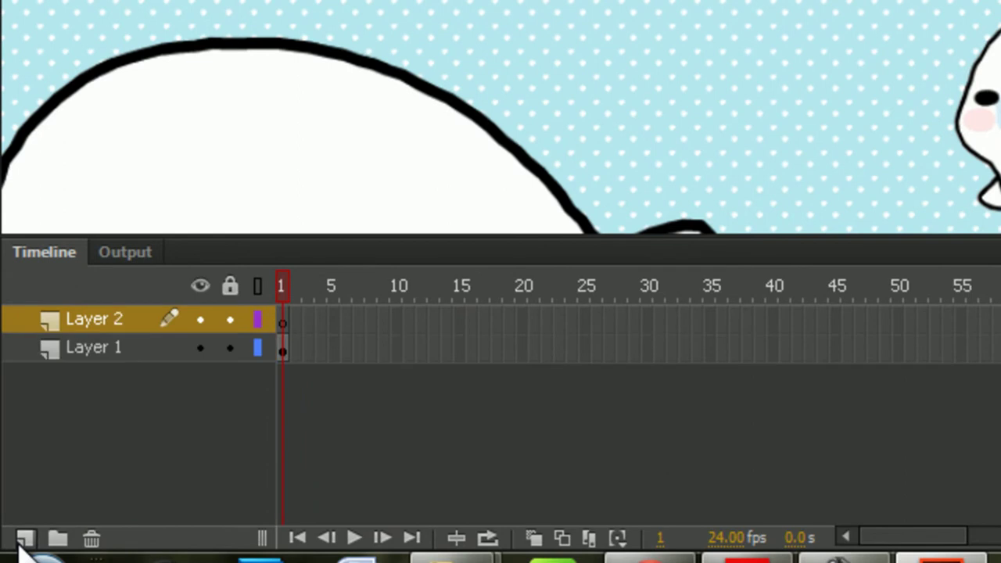
{"action": "left_click", "coordinate": [96, 351]}
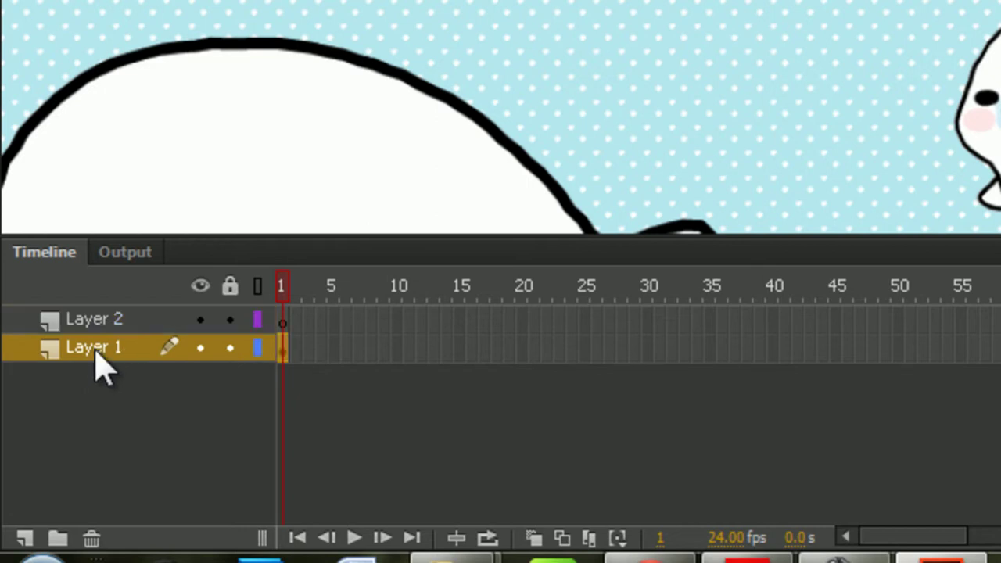
{"action": "left_click", "coordinate": [230, 348]}
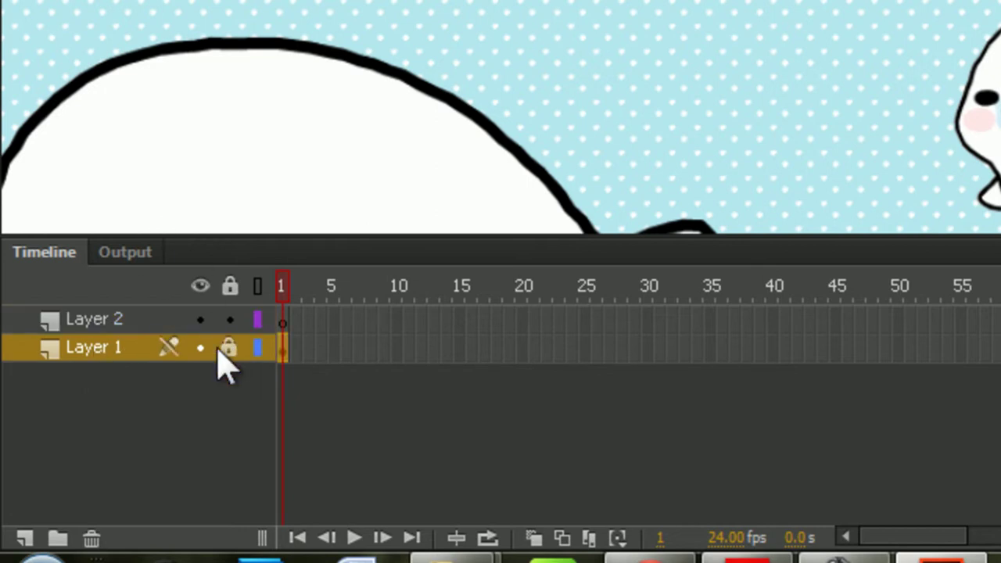
On Layer 2, draw a line across the upper small seal's head and bend it to follow the top of the head
{"action": "left_click", "coordinate": [119, 322]}
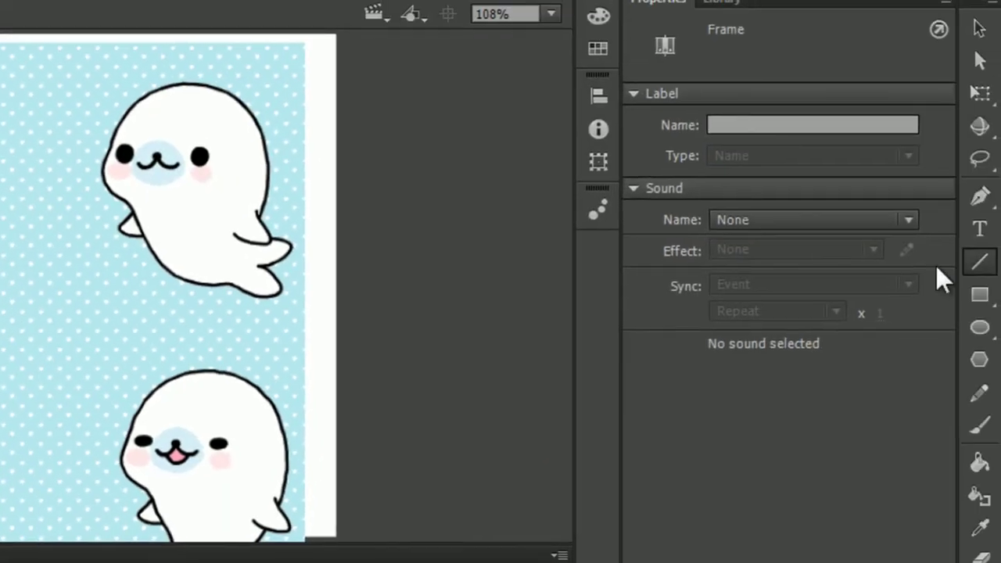
{"action": "left_click", "coordinate": [980, 262]}
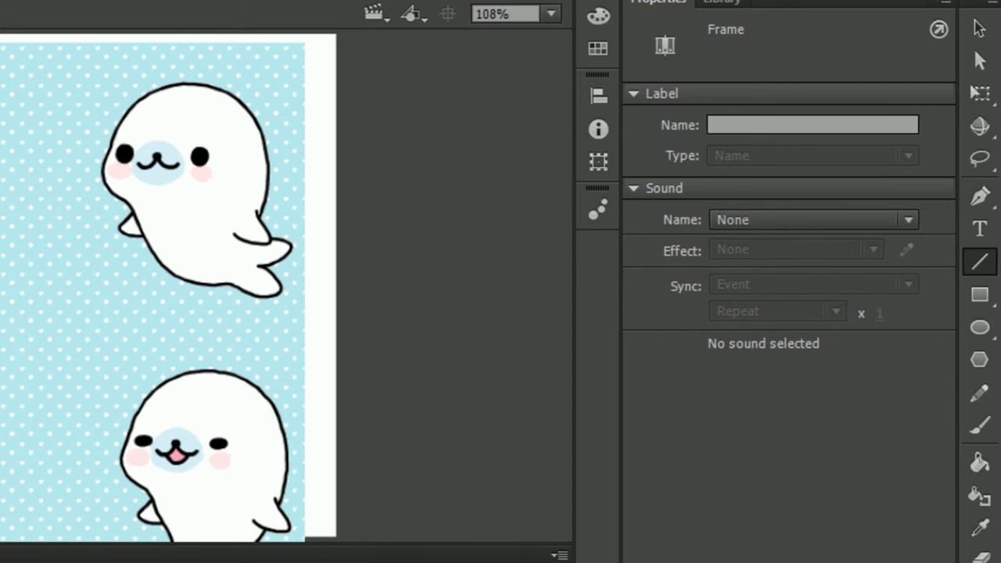
{"action": "left_click_drag", "start_coordinate": [123, 120], "coordinate": [249, 113]}
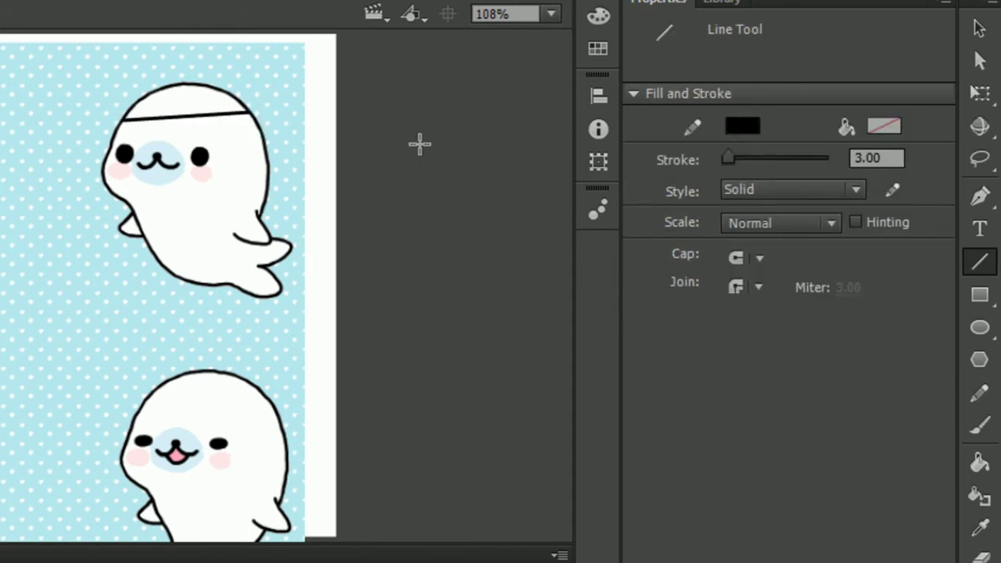
{"action": "left_click", "coordinate": [980, 32]}
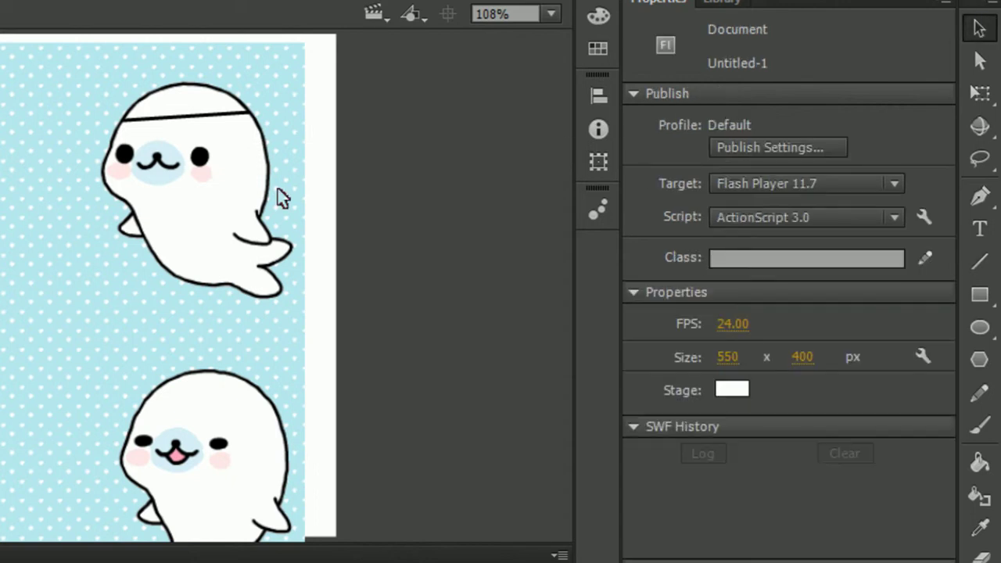
{"action": "left_click_drag", "start_coordinate": [186, 117], "coordinate": [184, 85]}
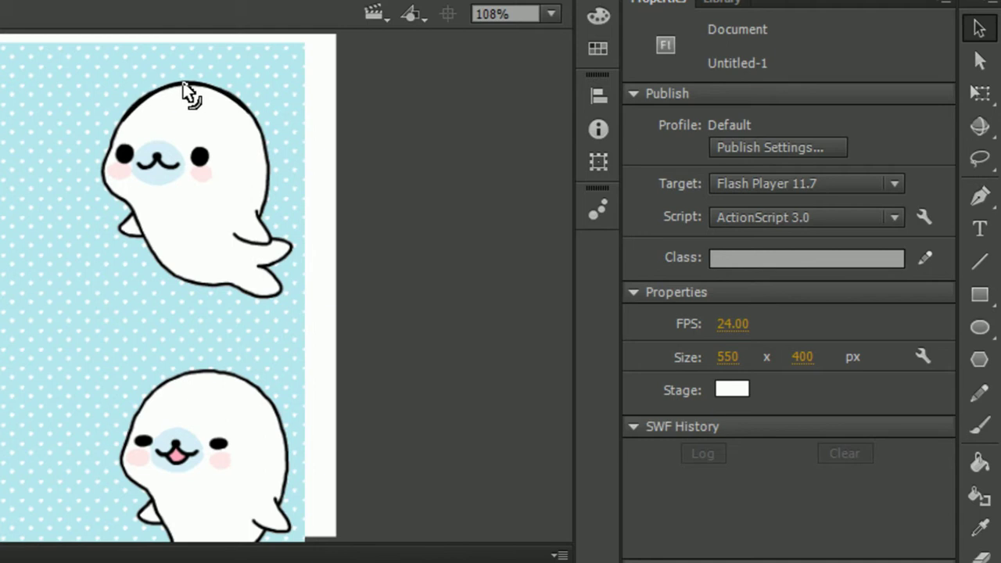
Draw a line from the head curve's end down to the rear flipper and bend it along the seal's back
{"action": "left_click", "coordinate": [977, 262]}
{"action": "left_click_drag", "start_coordinate": [249, 114], "coordinate": [260, 215]}
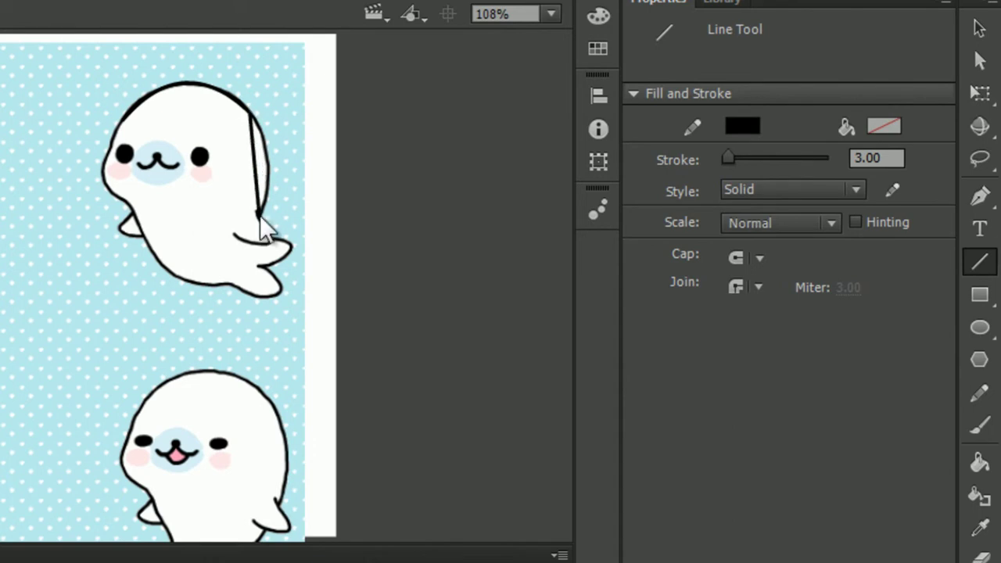
{"action": "left_click", "coordinate": [976, 27]}
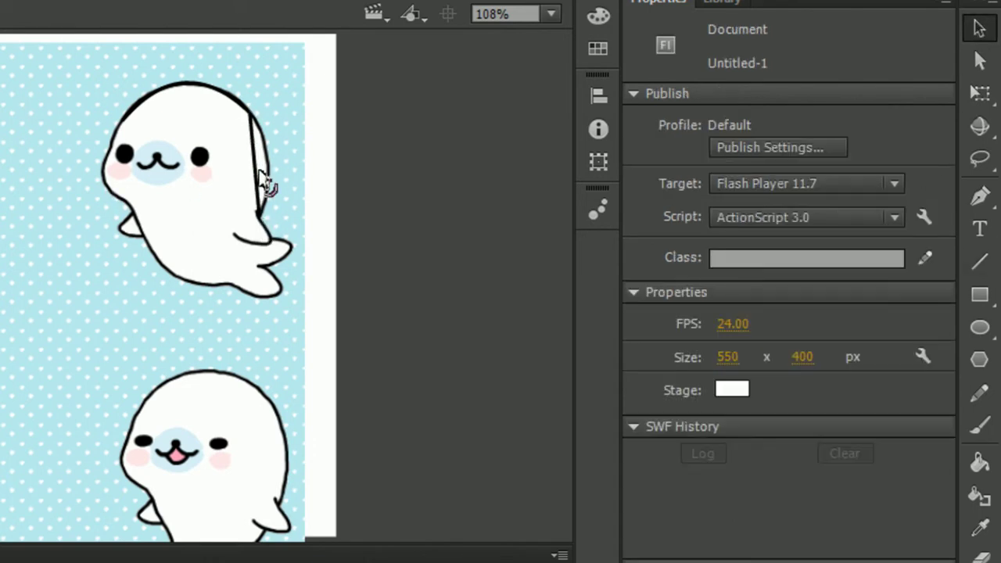
{"action": "left_click_drag", "start_coordinate": [259, 169], "coordinate": [270, 169]}
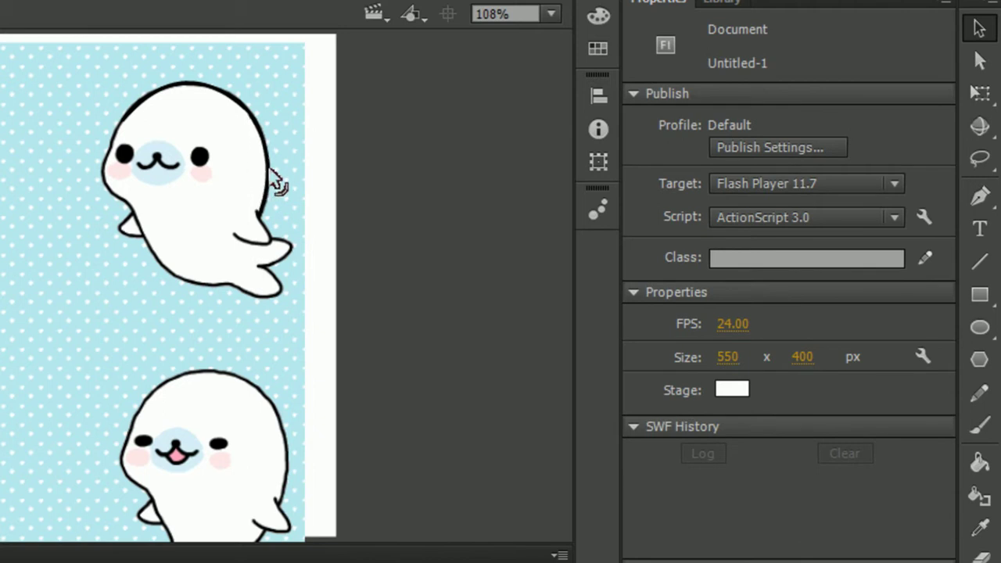
{"action": "left_click_drag", "start_coordinate": [254, 129], "coordinate": [249, 114]}
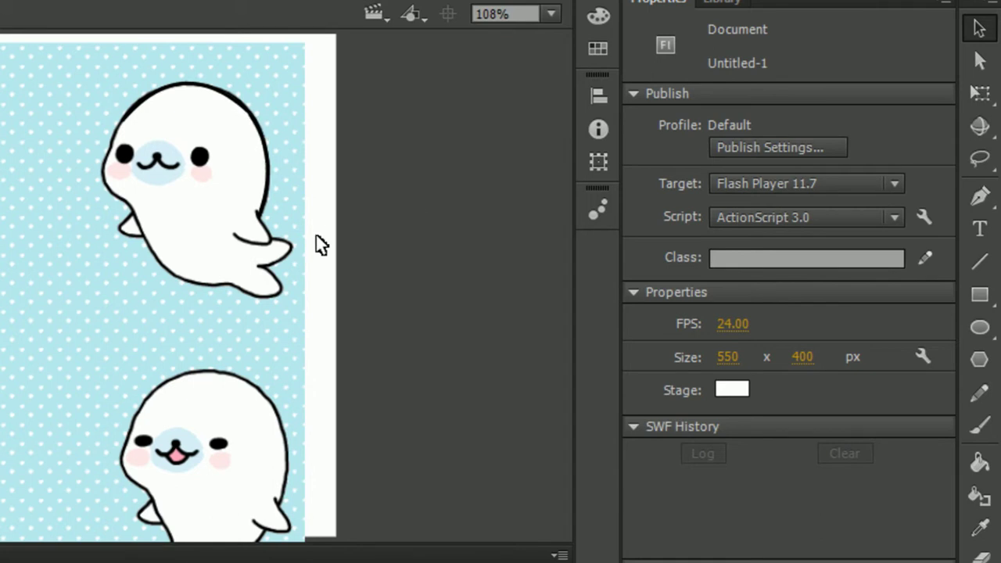
Trace the flipper at the end of the seal's back with lines curved to match its outline
{"action": "left_click", "coordinate": [981, 264]}
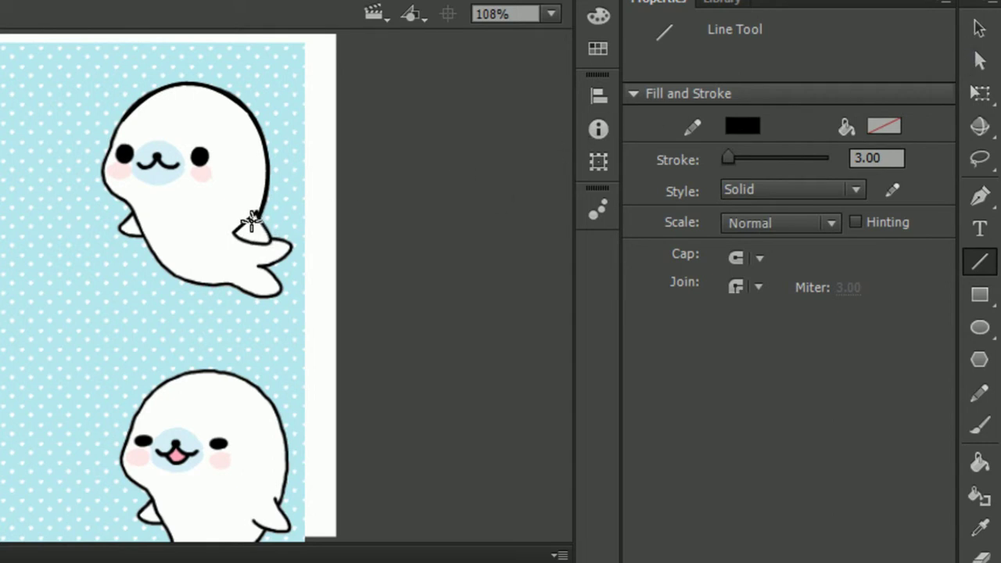
{"action": "key", "text": "v"}
{"action": "left_click_drag", "start_coordinate": [240, 229], "coordinate": [270, 250]}
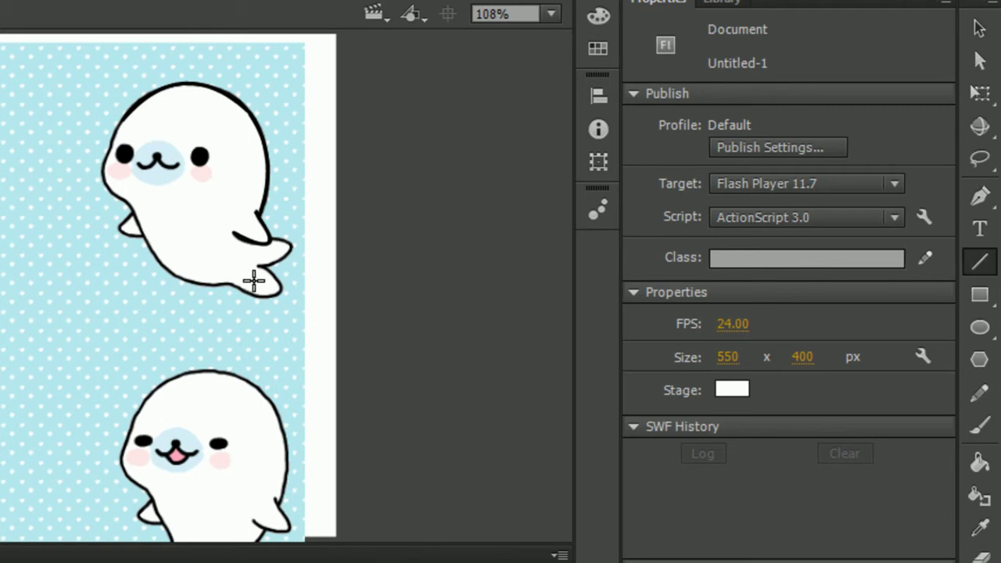
Trace the seal's upper tail fin with a line bent around its tip and align its inner end
{"action": "key", "text": "n"}
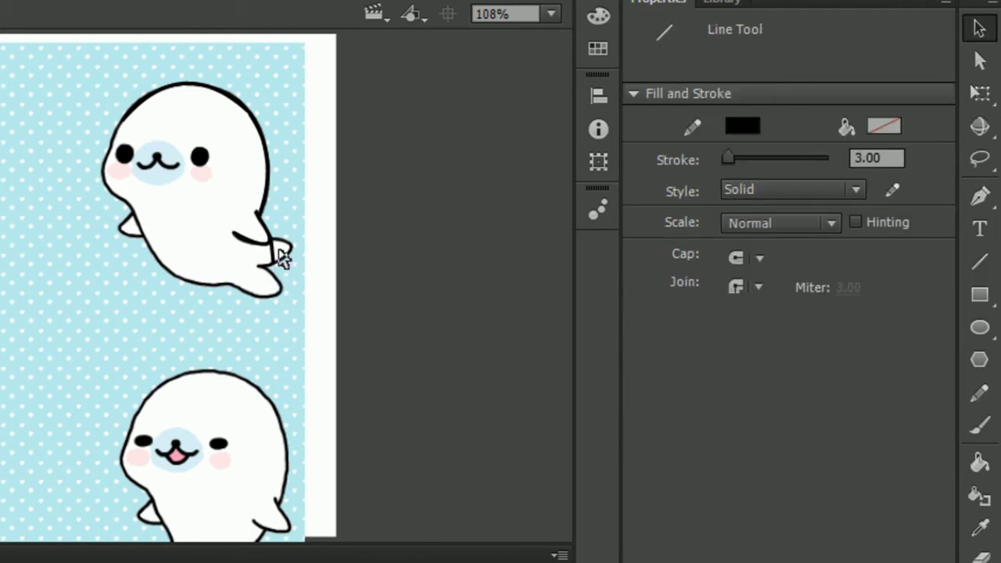
{"action": "key", "text": "v"}
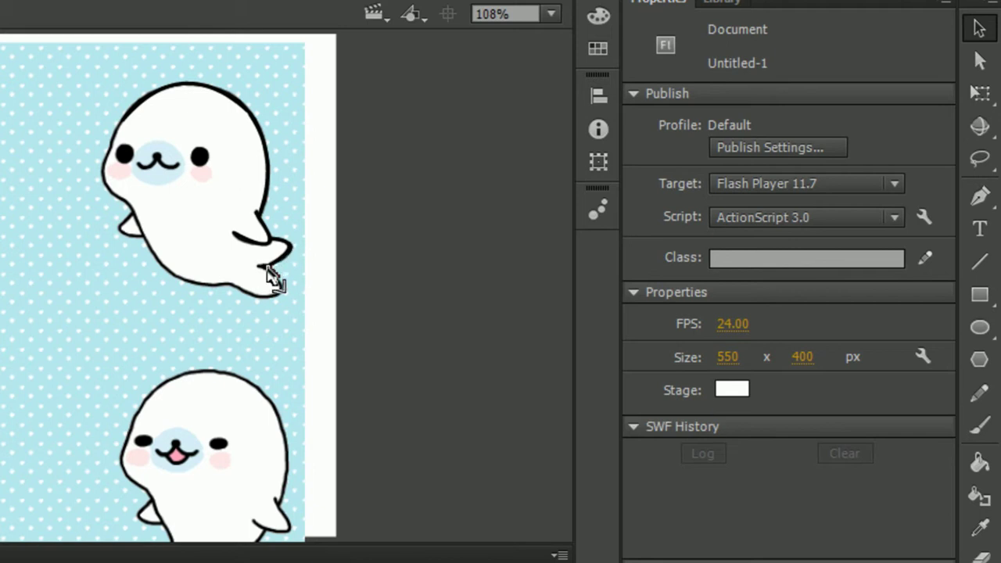
{"action": "left_click_drag", "start_coordinate": [267, 267], "coordinate": [262, 267]}
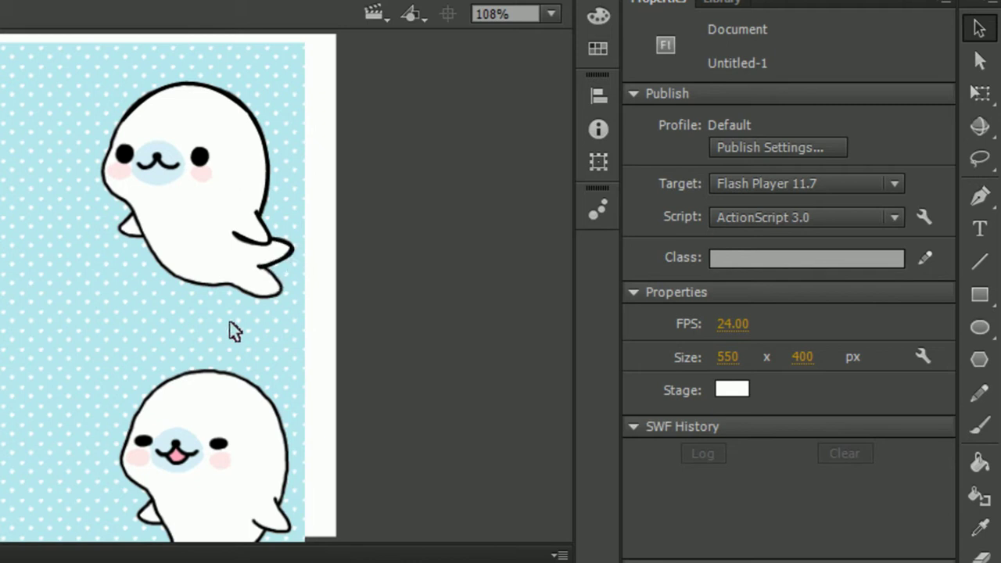
Draw a line across the base of the lower tail fin and bend it around the fin's outline
{"action": "key", "text": "n"}
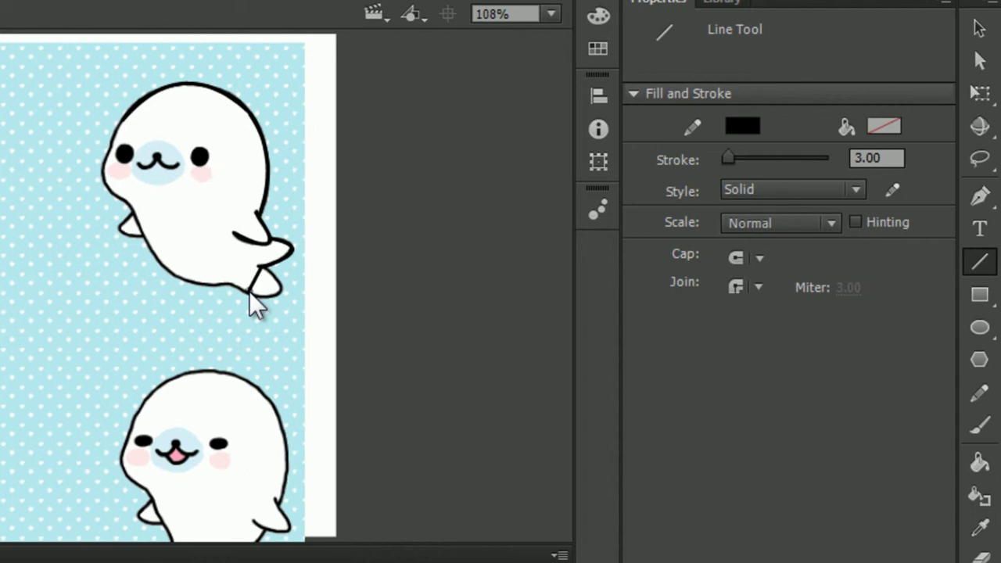
{"action": "key", "text": "v"}
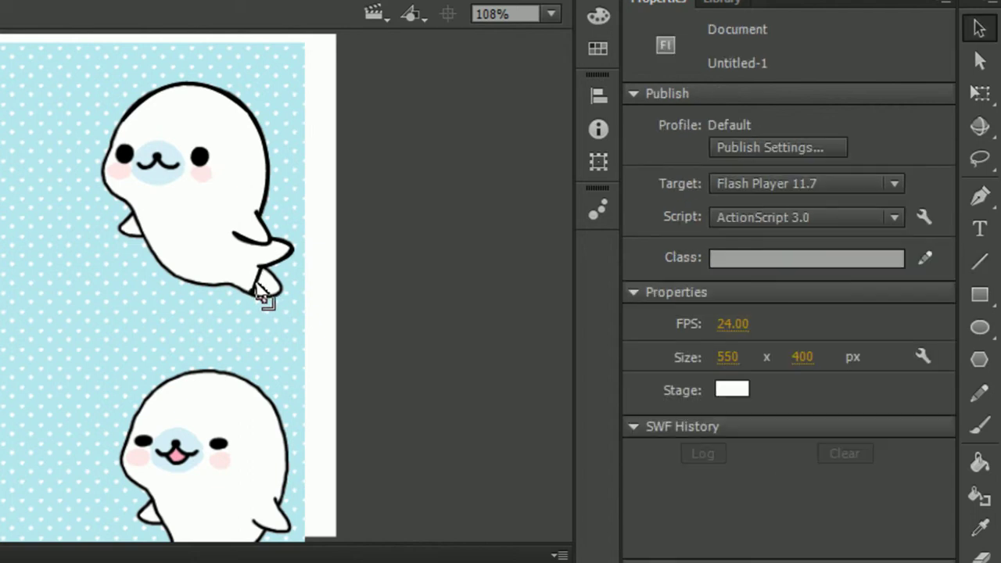
{"action": "left_click_drag", "start_coordinate": [264, 286], "coordinate": [283, 299]}
Draw a line from the lower tail fin to the belly and bend it along the underside of the body
{"action": "key", "text": "n"}
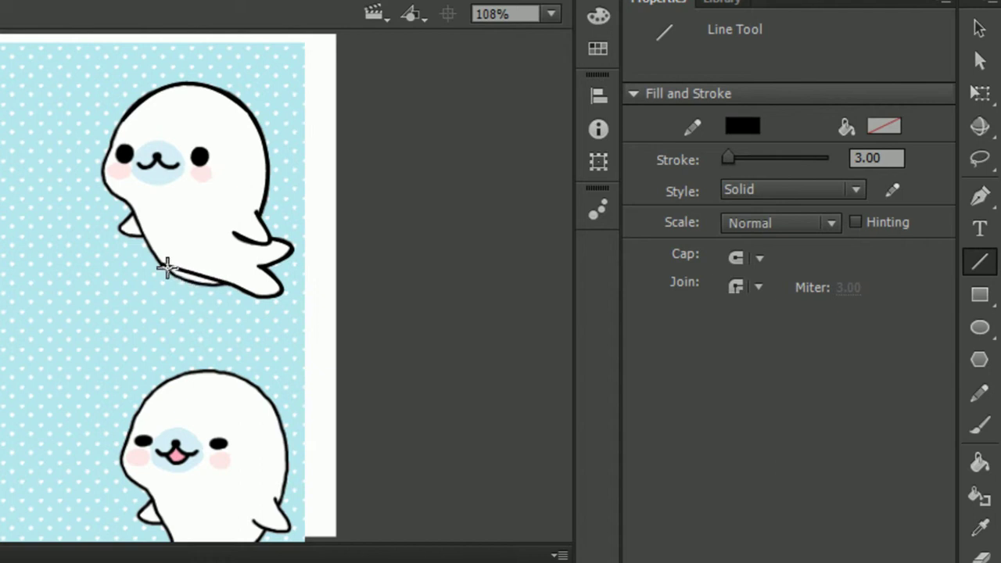
{"action": "key", "text": "v"}
{"action": "left_click_drag", "start_coordinate": [193, 274], "coordinate": [189, 280]}
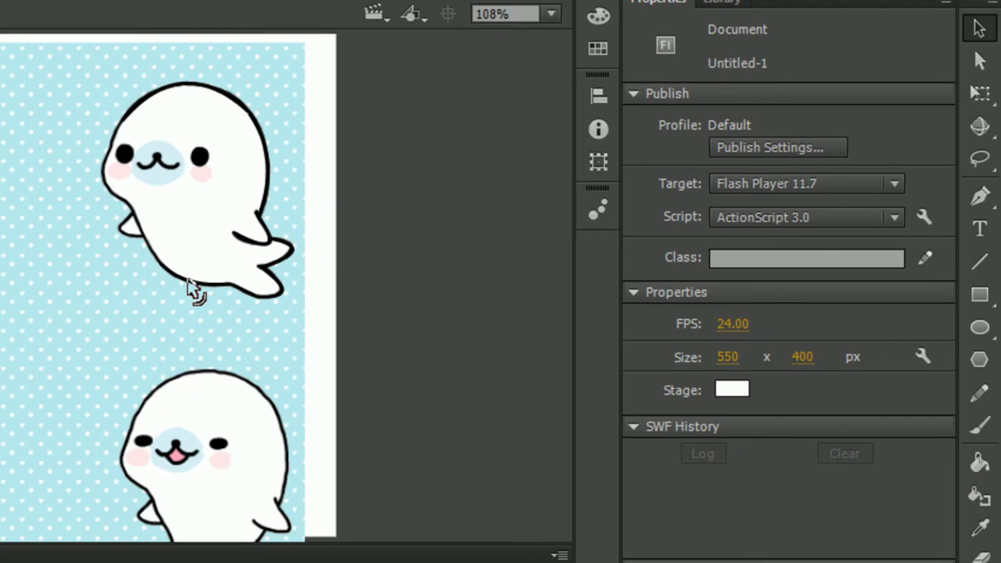
Draw a line from the belly up to the chin and curve it along the seal's chest beside the front flipper
{"action": "key", "text": "n"}
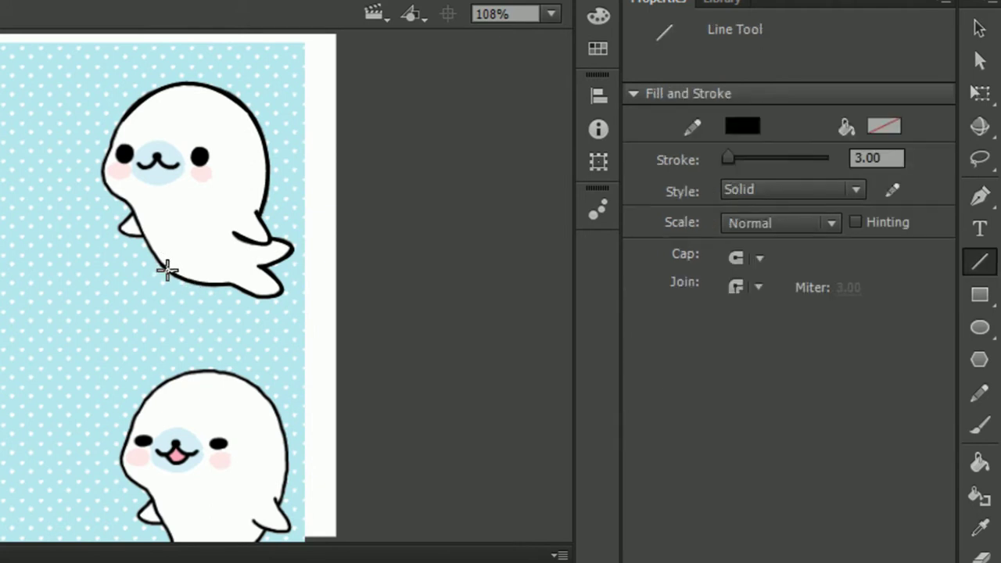
{"action": "mouse_move", "coordinate": [166, 270]}
{"action": "left_mouse_down"}
{"action": "mouse_move", "coordinate": [139, 240]}
{"action": "mouse_move", "coordinate": [134, 205]}
{"action": "left_mouse_up"}
{"action": "key", "text": "v"}
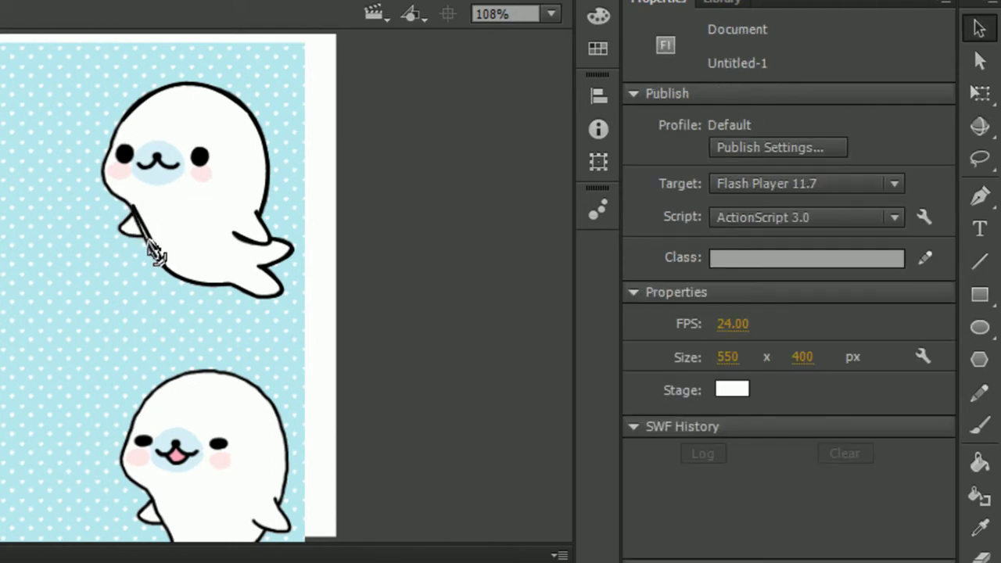
{"action": "left_click_drag", "start_coordinate": [149, 240], "coordinate": [146, 243]}
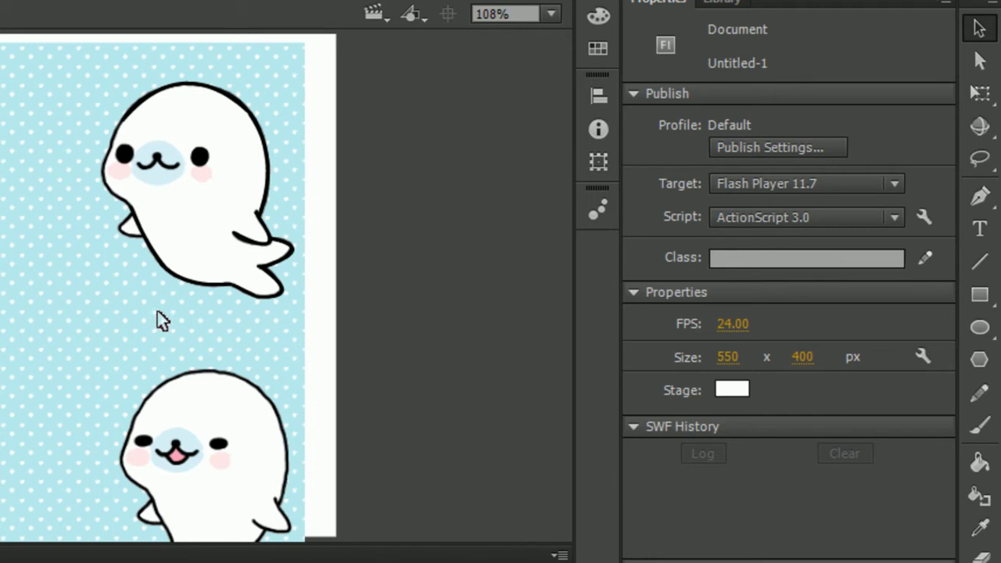
Draw lines along the seal's forehead and cheek down to the chin, bending each to match the face outline
{"action": "key", "text": "n"}
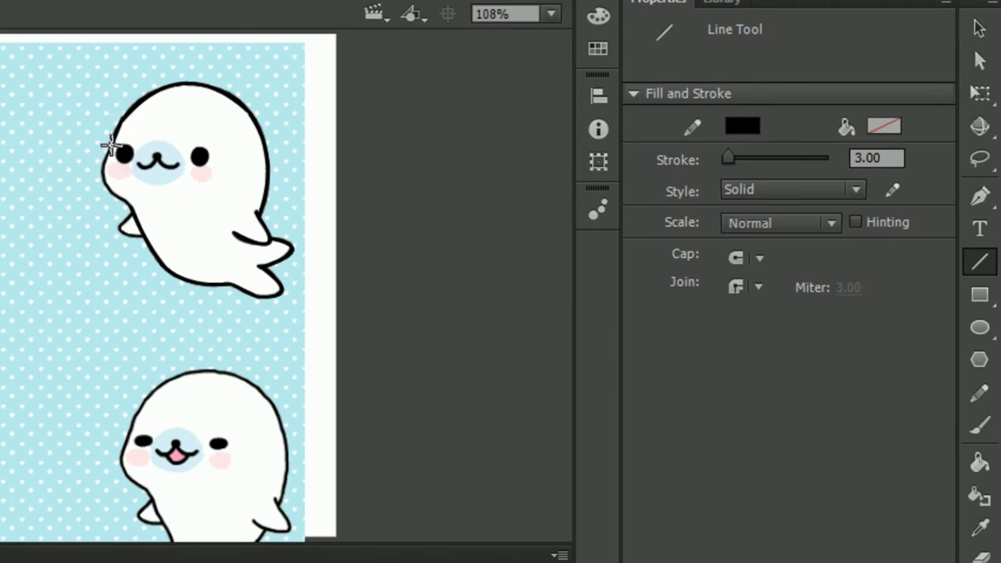
{"action": "key", "text": "v"}
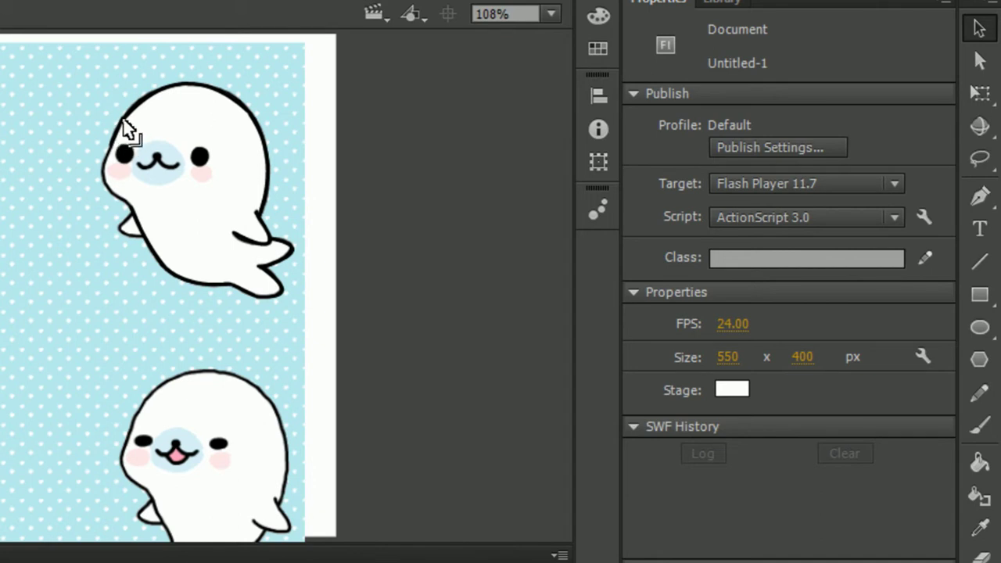
{"action": "left_click_drag", "start_coordinate": [127, 130], "coordinate": [125, 128]}
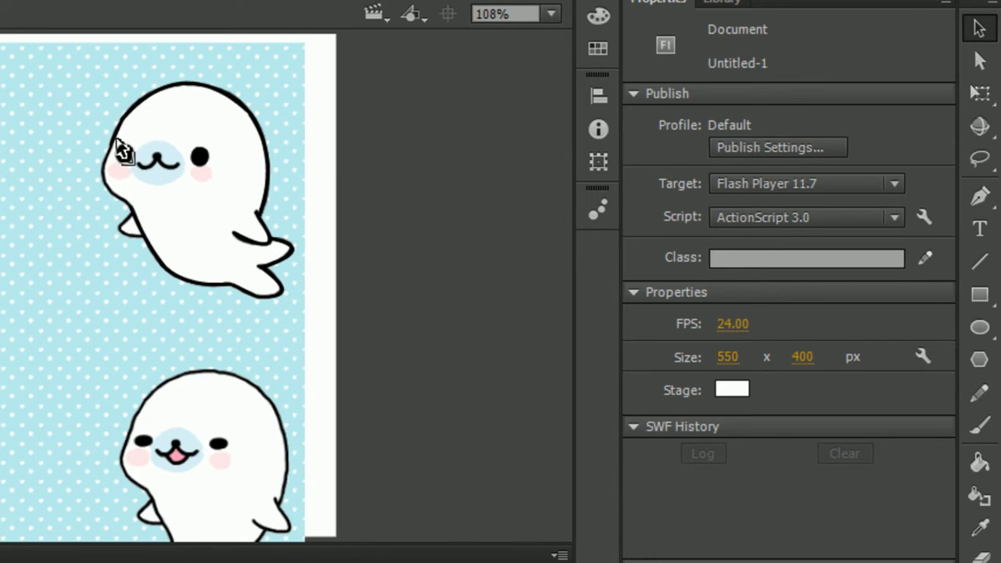
{"action": "key", "text": "n"}
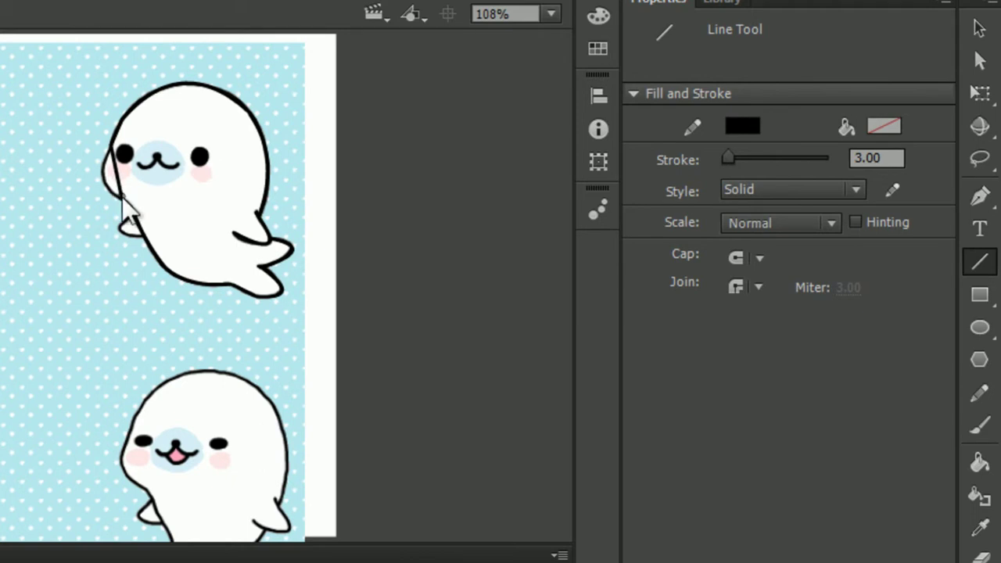
{"action": "key", "text": "v"}
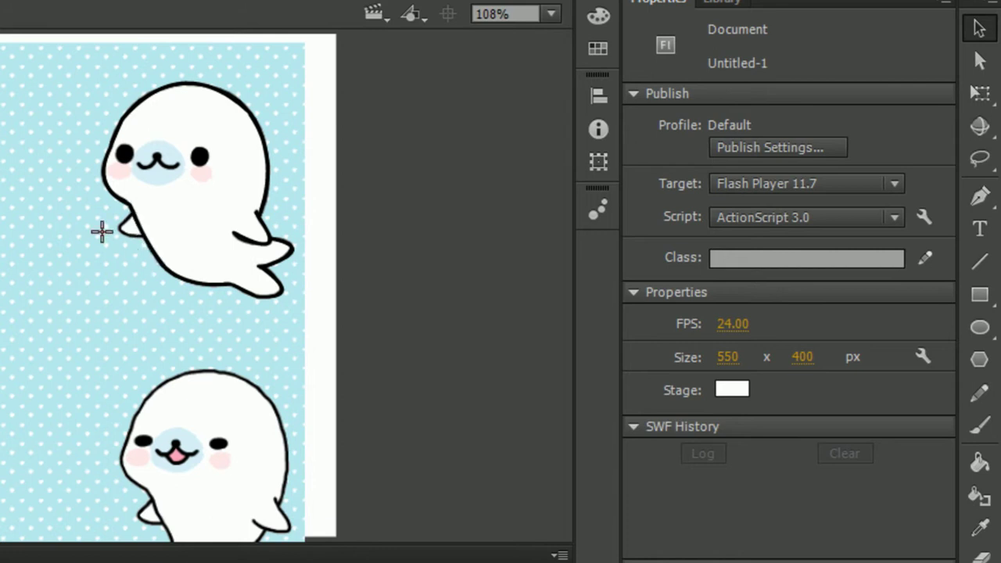
Draw a line across the base of the small front flipper and bend it around the flipper's outline
{"action": "key", "text": "n"}
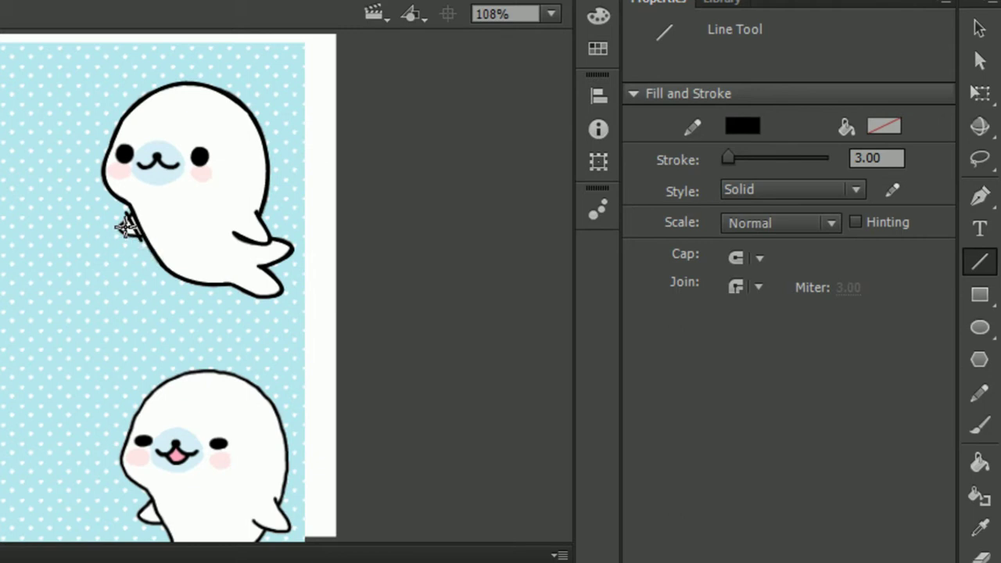
{"action": "key", "text": "v"}
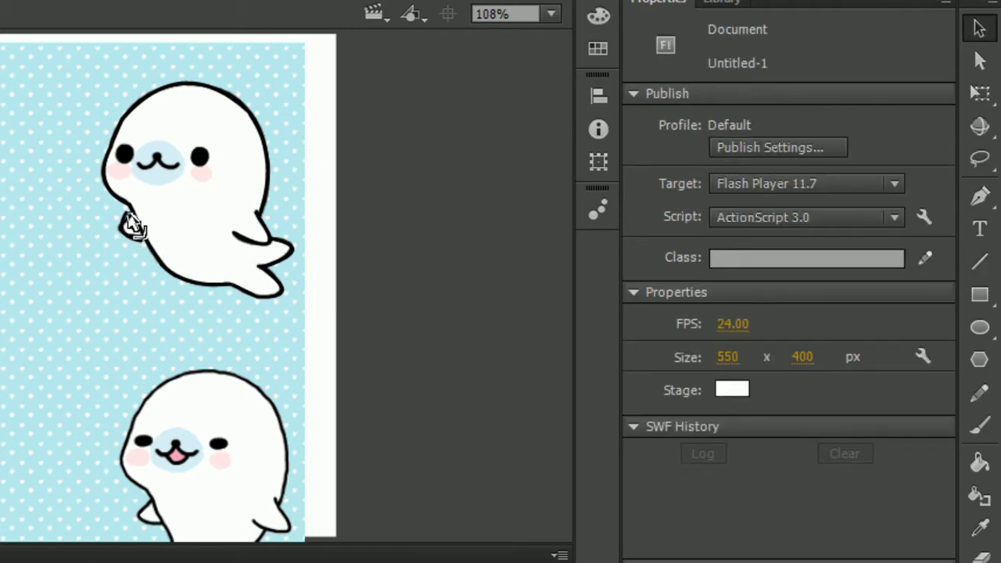
{"action": "left_click_drag", "start_coordinate": [131, 224], "coordinate": [141, 230]}
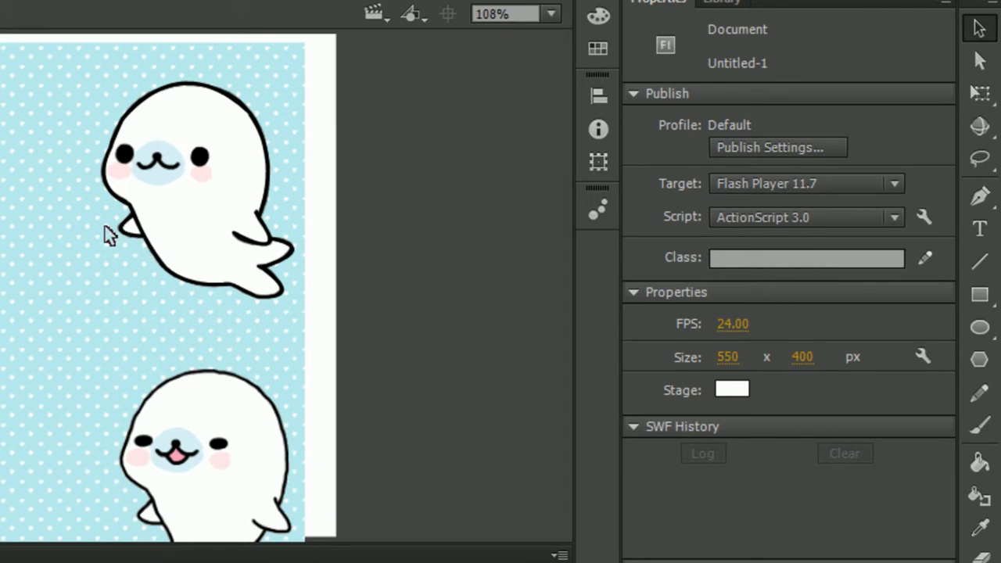
Choose the Oval tool and set its fill colour to black
{"action": "left_click", "coordinate": [980, 333]}
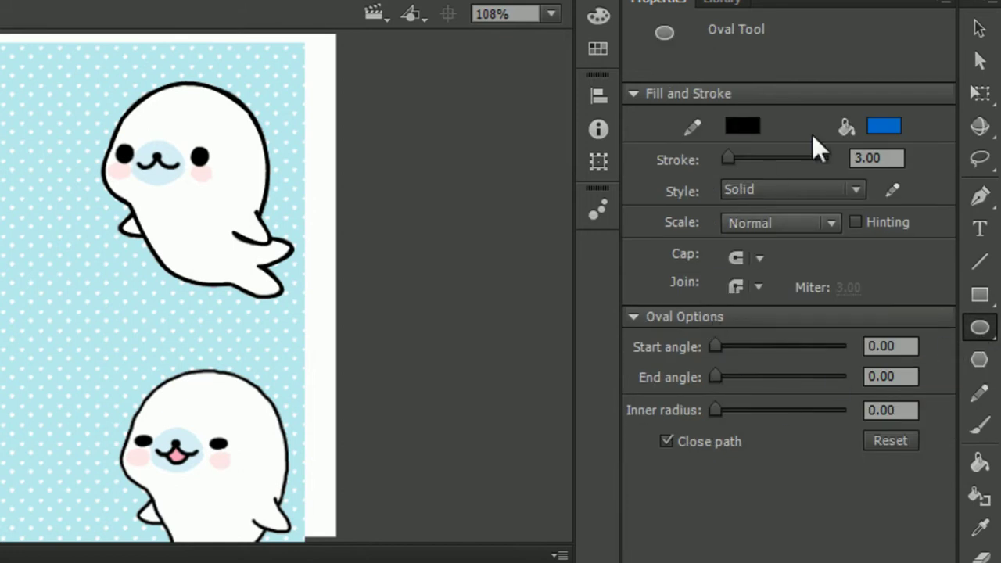
{"action": "left_click", "coordinate": [889, 121]}
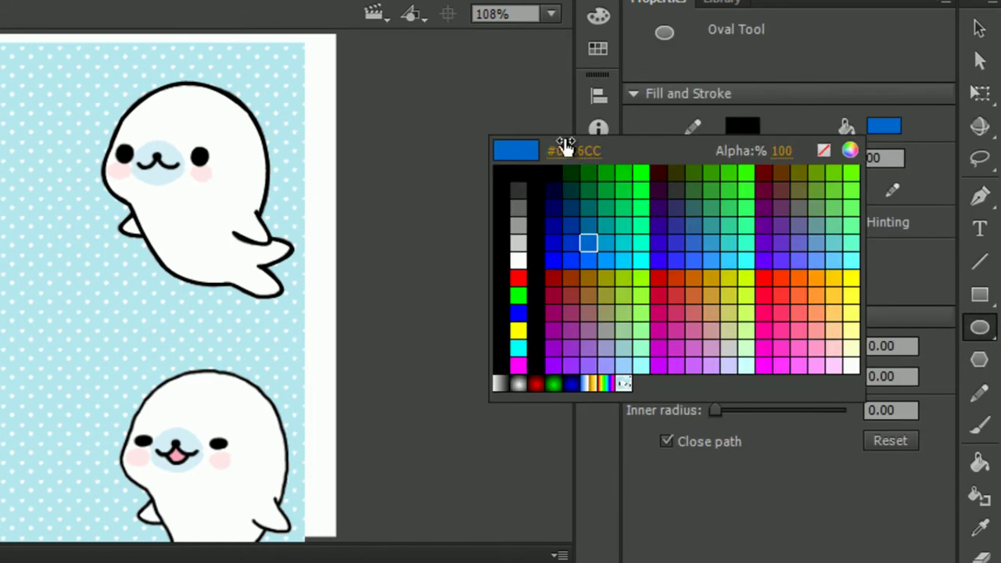
{"action": "left_click", "coordinate": [520, 174]}
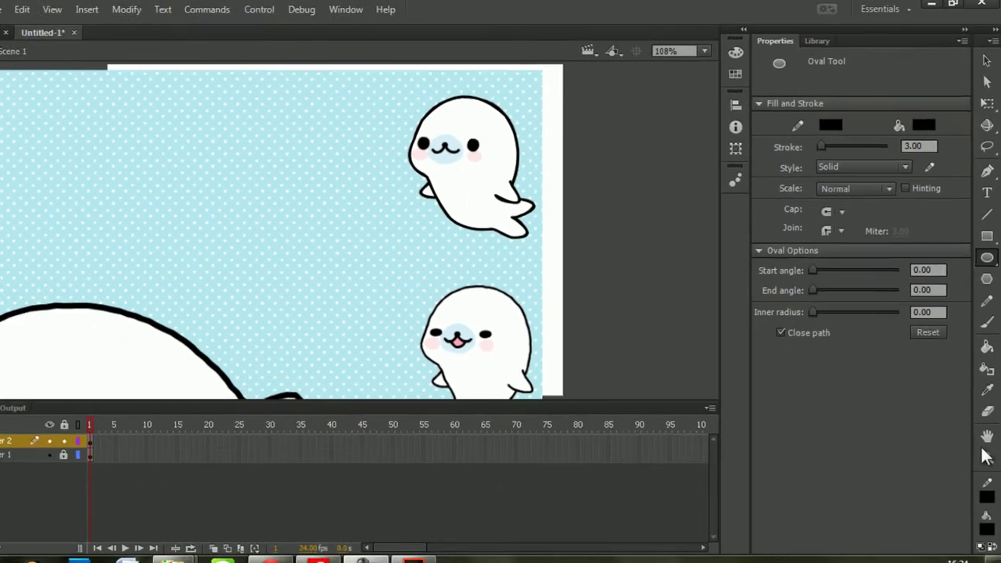
Set the stage zoom to 200% and frame the whole traced seal in view
{"action": "key", "text": "z"}
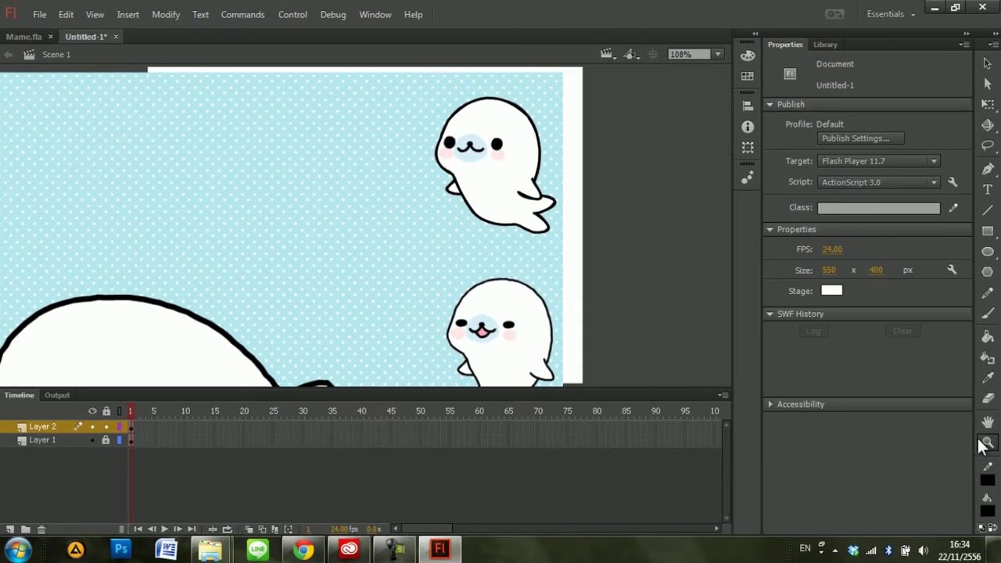
{"action": "left_click", "coordinate": [511, 139]}
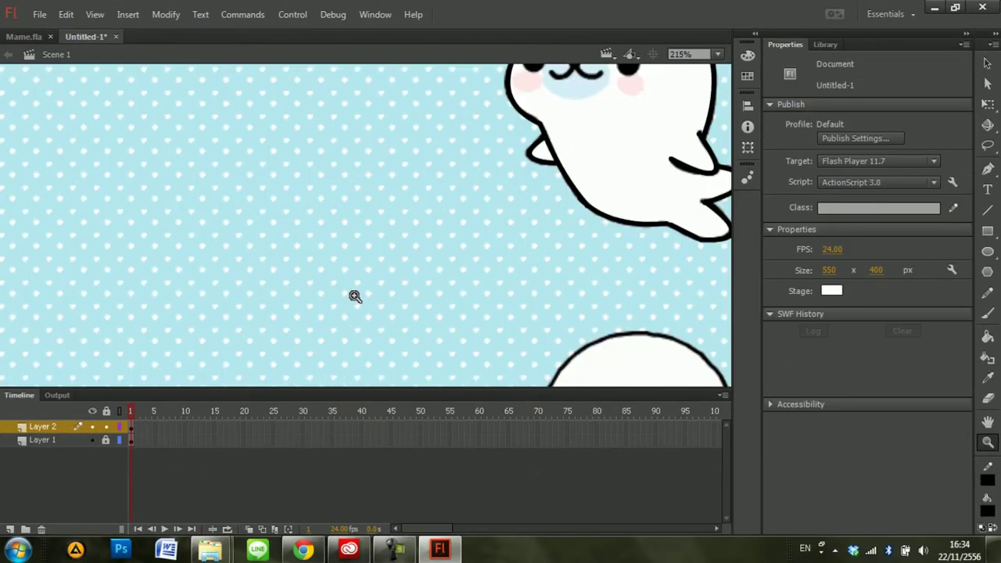
{"action": "left_click", "coordinate": [988, 420]}
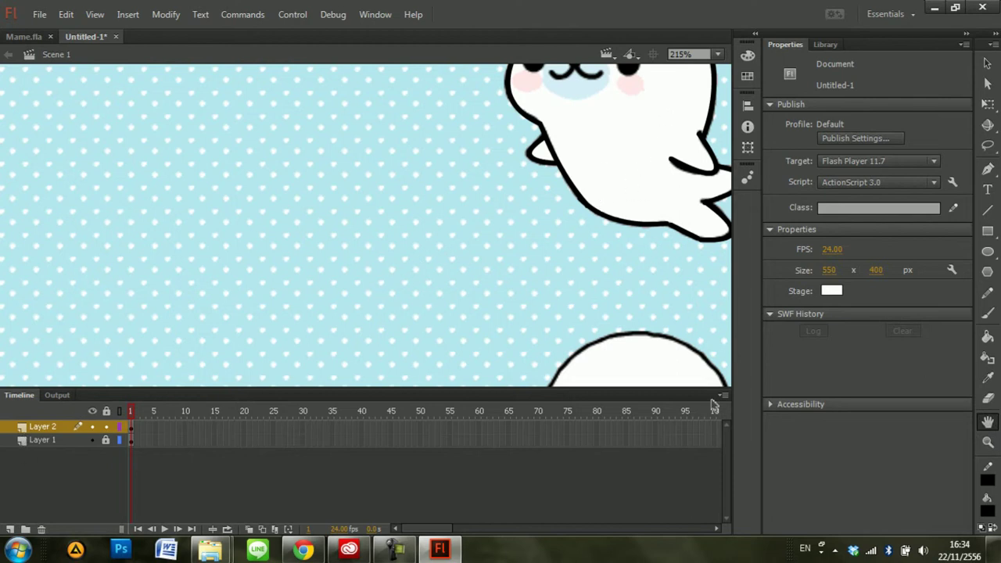
{"action": "left_click", "coordinate": [718, 54]}
{"action": "left_click", "coordinate": [718, 54]}
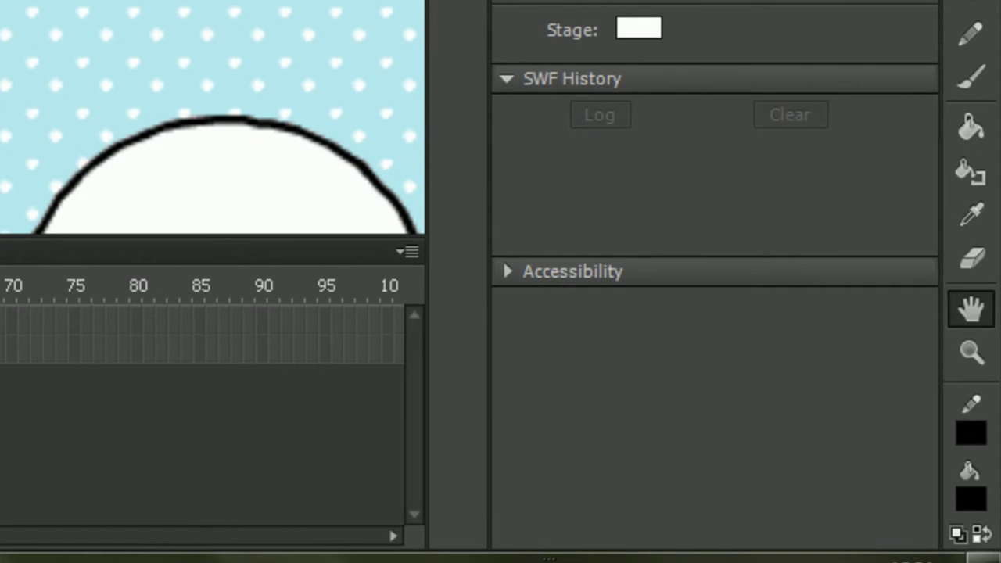
{"action": "left_click", "coordinate": [971, 352]}
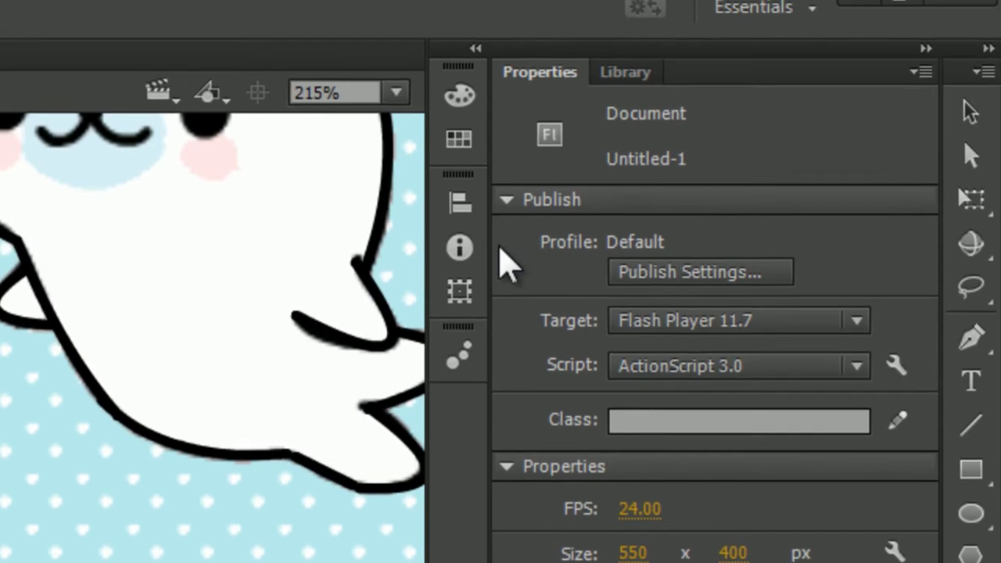
{"action": "left_click", "coordinate": [396, 93]}
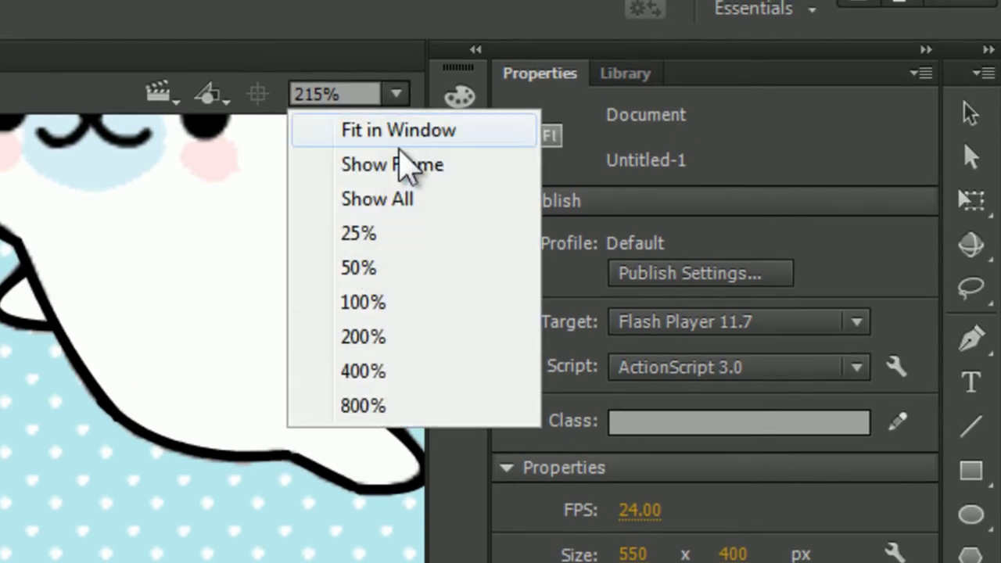
{"action": "left_click", "coordinate": [391, 336]}
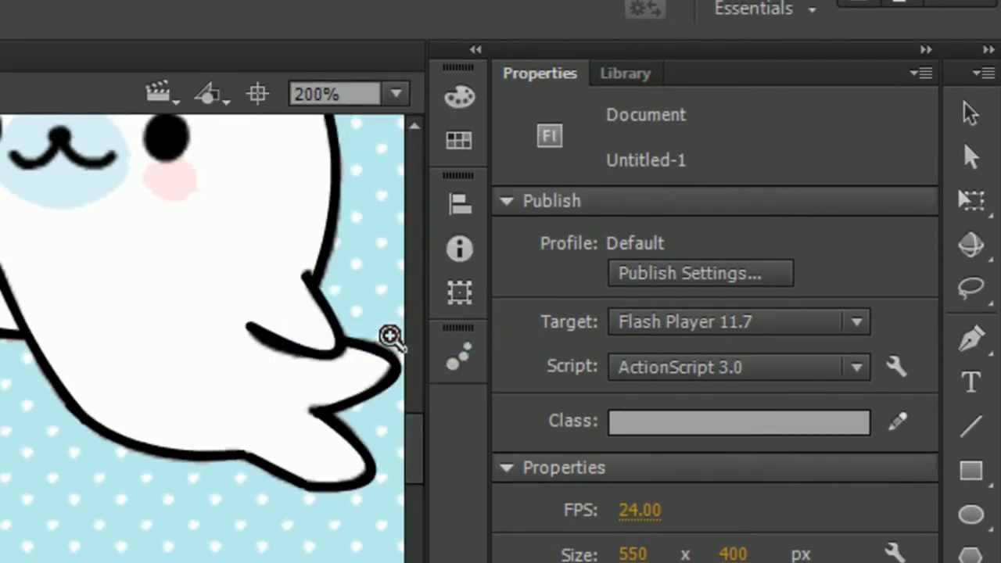
{"action": "mouse_move", "coordinate": [414, 438]}
{"action": "left_mouse_down"}
{"action": "mouse_move", "coordinate": [409, 409]}
{"action": "mouse_move", "coordinate": [409, 428]}
{"action": "left_mouse_up"}
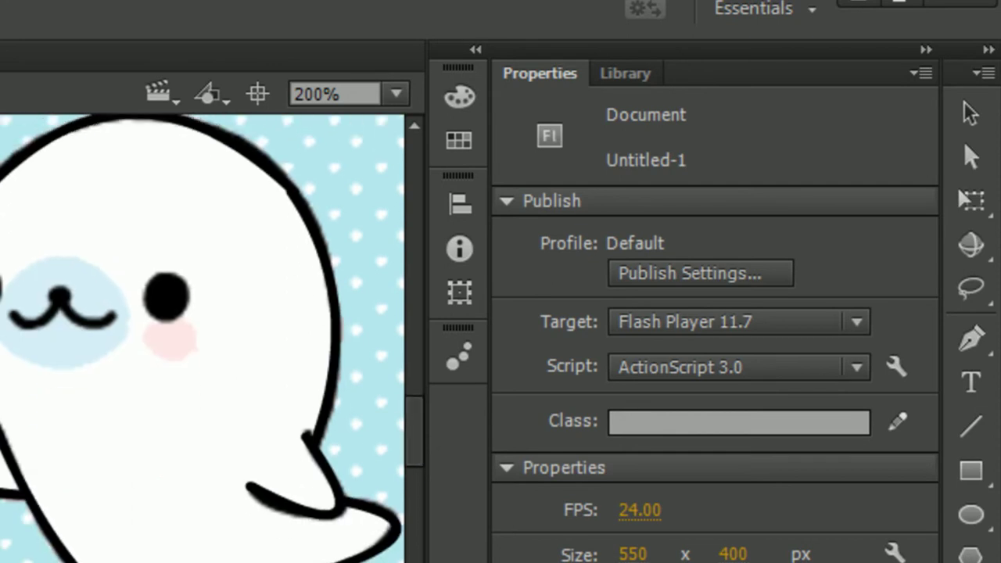
{"action": "left_click_drag", "start_coordinate": [255, 440], "coordinate": [281, 440]}
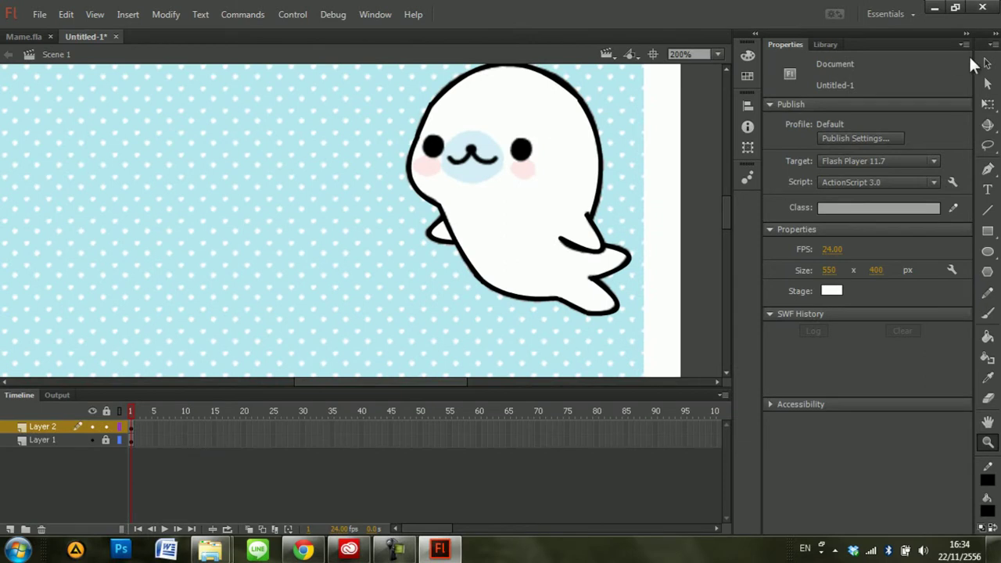
{"action": "left_click", "coordinate": [985, 70]}
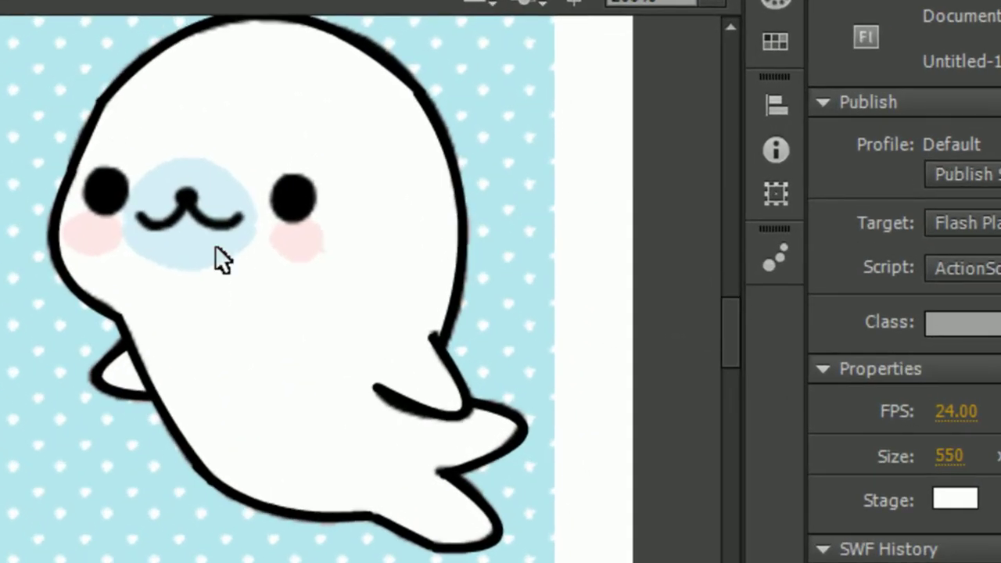
Draw a black circle about 14.5 px wide over the seal's right-hand eye and move it beside the eye for comparison
{"action": "key", "text": "o"}
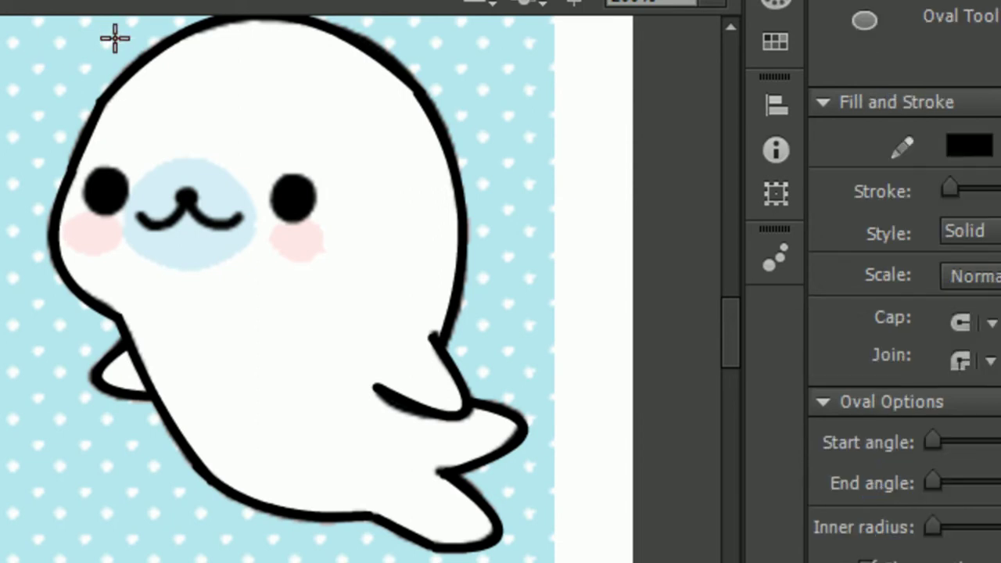
{"action": "left_click_drag", "start_coordinate": [261, 161], "coordinate": [309, 207]}
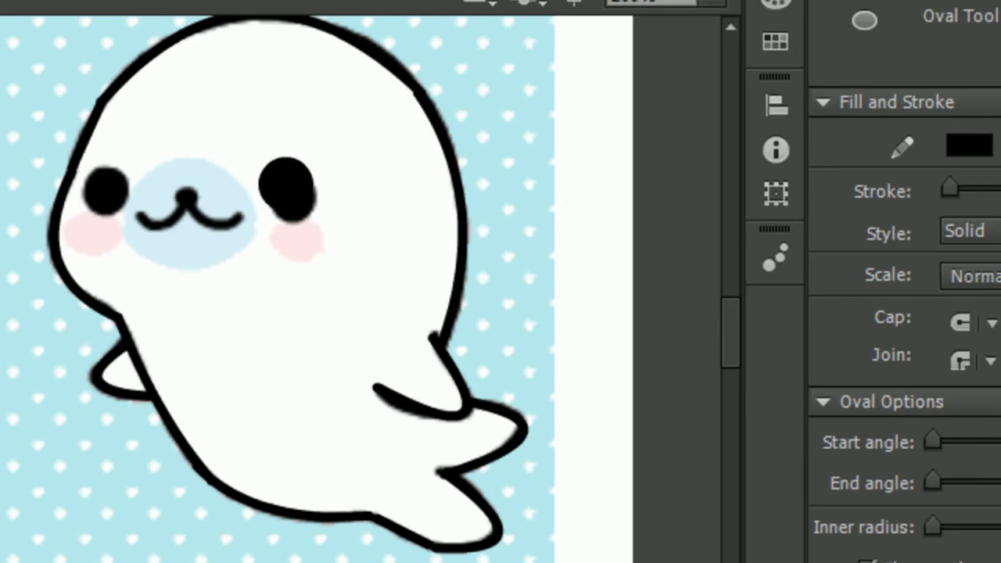
{"action": "key", "text": "v"}
{"action": "left_click", "coordinate": [280, 197]}
{"action": "left_click_drag", "start_coordinate": [280, 197], "coordinate": [352, 226]}
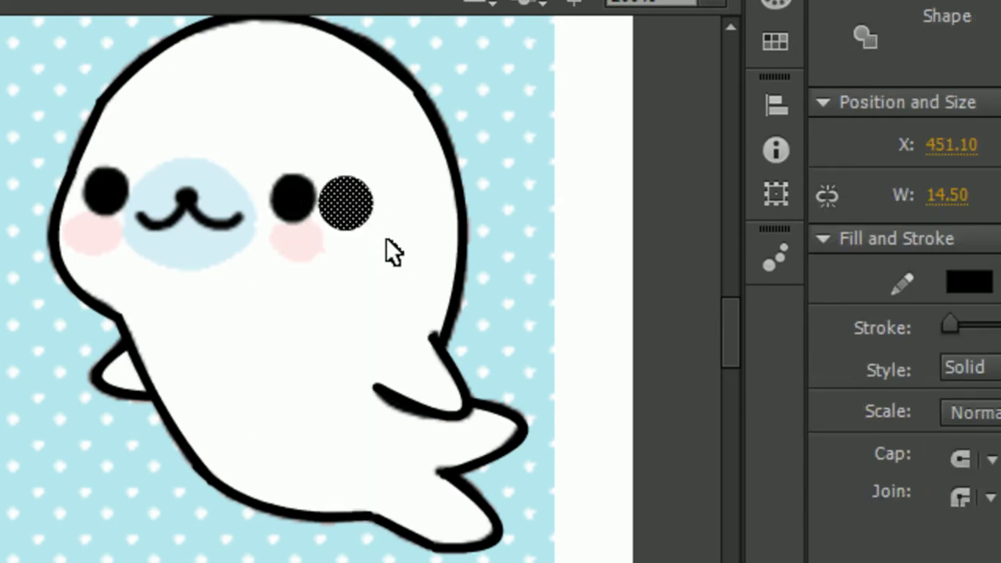
Scale the black circle down evenly around its centre to about 11.2 px, matching the size of the eye
{"action": "key", "text": "q"}
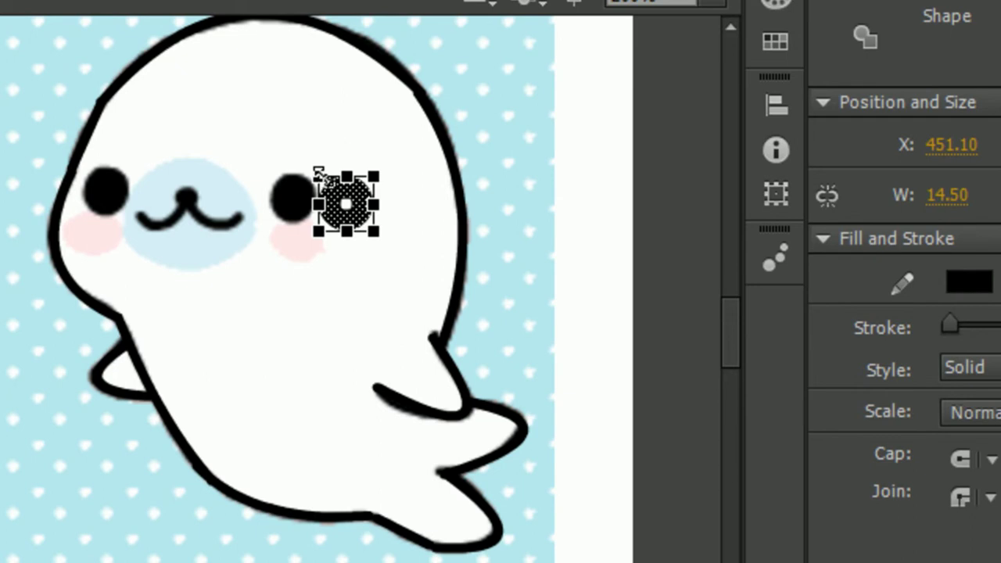
{"action": "left_click_drag", "start_coordinate": [319, 174], "coordinate": [373, 228]}
{"action": "key", "text": "ctrl+z"}
{"action": "mouse_move", "coordinate": [314, 174]}
{"action": "left_mouse_down"}
{"action": "mouse_move", "coordinate": [330, 185]}
{"action": "mouse_move", "coordinate": [320, 173]}
{"action": "left_mouse_up"}
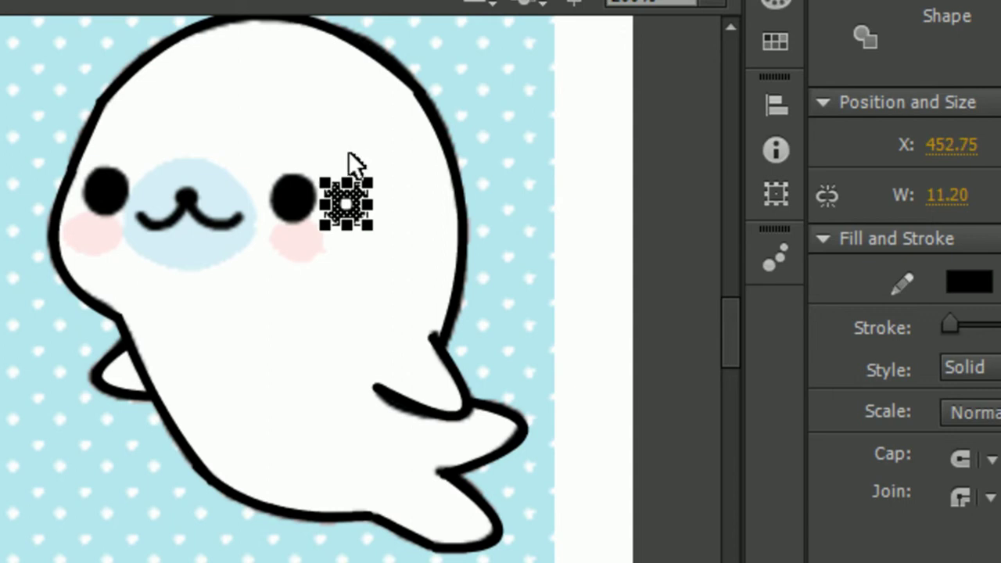
{"action": "left_click", "coordinate": [392, 174]}
{"action": "left_click", "coordinate": [344, 202]}
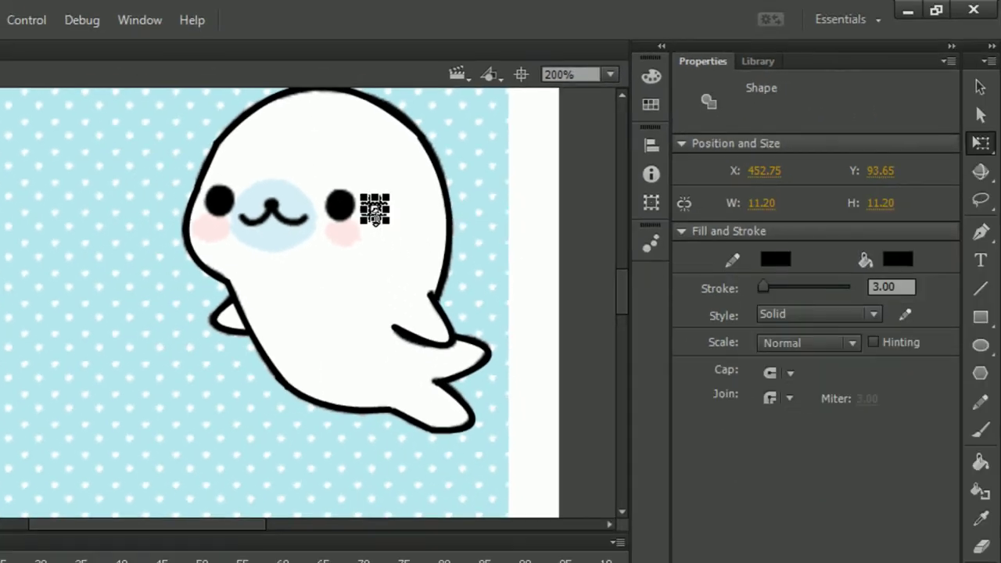
Move the scaled black circle exactly over the seal's right-hand eye and deselect it
{"action": "left_click", "coordinate": [979, 87]}
{"action": "left_click_drag", "start_coordinate": [387, 215], "coordinate": [350, 212]}
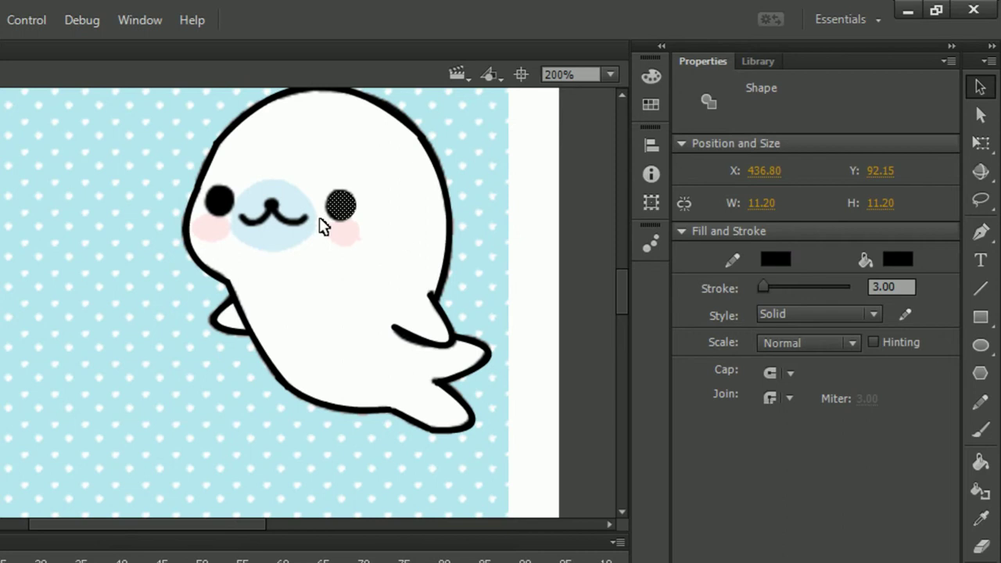
{"action": "left_click", "coordinate": [374, 200]}
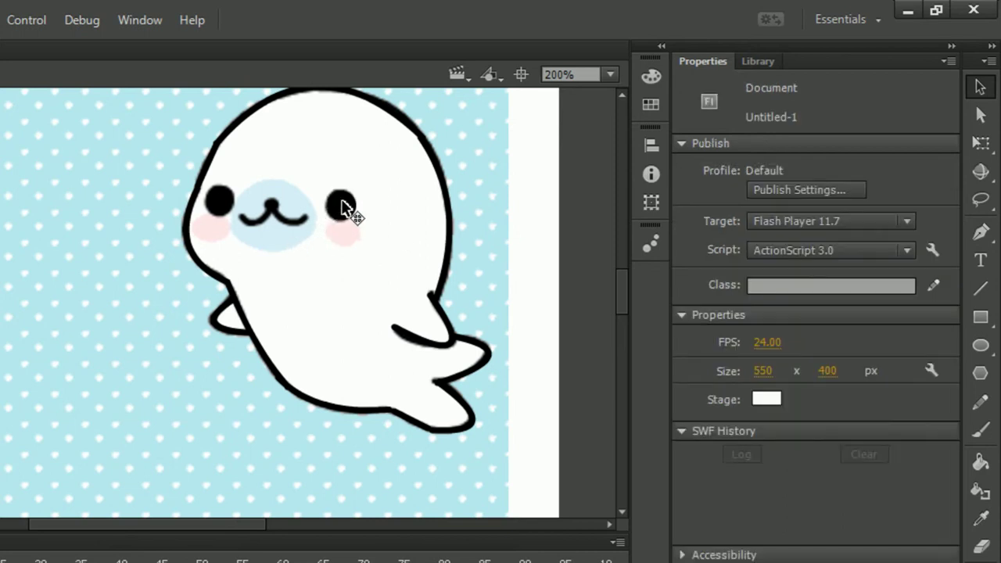
Duplicate the black eye circle and place the copy over the seal's left-hand eye
{"action": "left_click", "coordinate": [341, 208]}
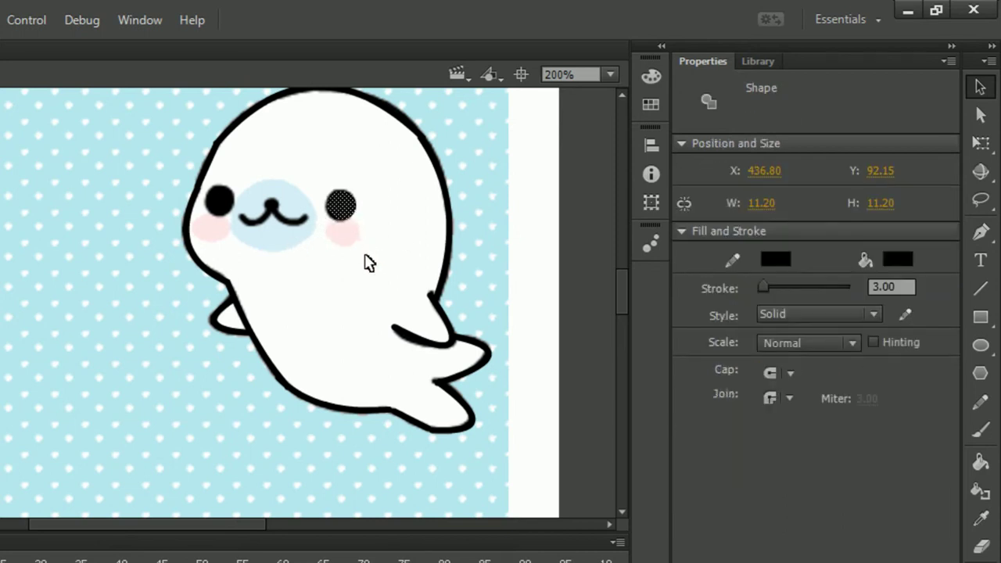
{"action": "key", "text": "ctrl+v"}
{"action": "mouse_move", "coordinate": [344, 208]}
{"action": "left_mouse_down"}
{"action": "mouse_move", "coordinate": [305, 223]}
{"action": "mouse_move", "coordinate": [222, 201]}
{"action": "mouse_move", "coordinate": [241, 212]}
{"action": "mouse_move", "coordinate": [342, 209]}
{"action": "left_mouse_up"}
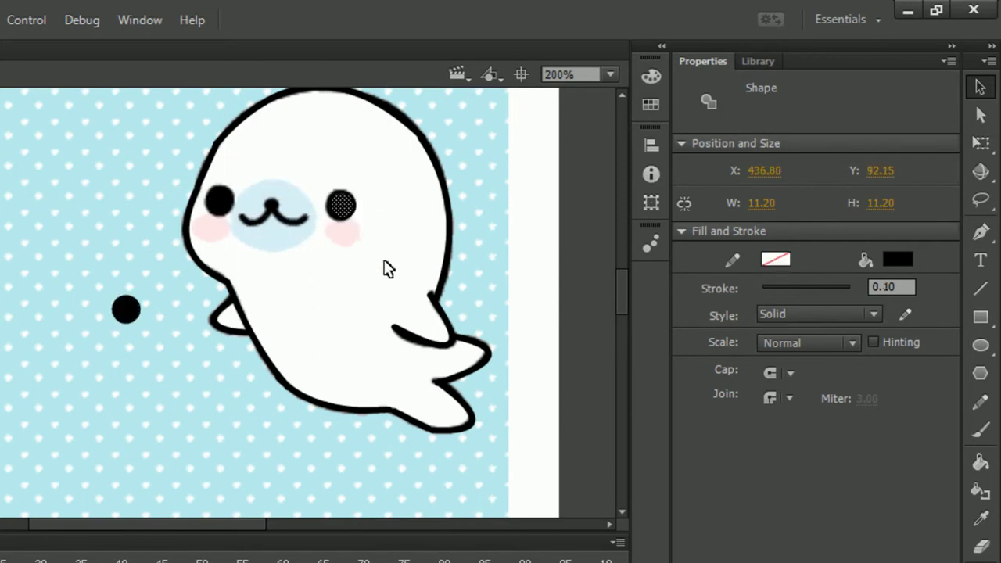
{"action": "left_click", "coordinate": [128, 311]}
{"action": "mouse_move", "coordinate": [129, 313]}
{"action": "left_mouse_down"}
{"action": "mouse_move", "coordinate": [226, 190]}
{"action": "mouse_move", "coordinate": [224, 202]}
{"action": "left_mouse_up"}
{"action": "left_click", "coordinate": [312, 313]}
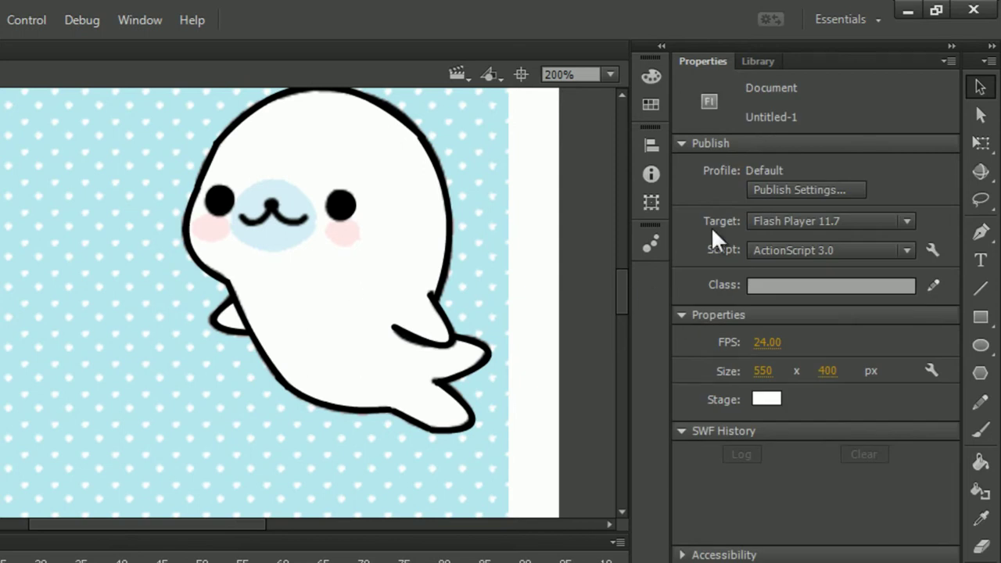
Draw a small black oval over the seal's nose and align it with the nose in the image
{"action": "left_click", "coordinate": [981, 345]}
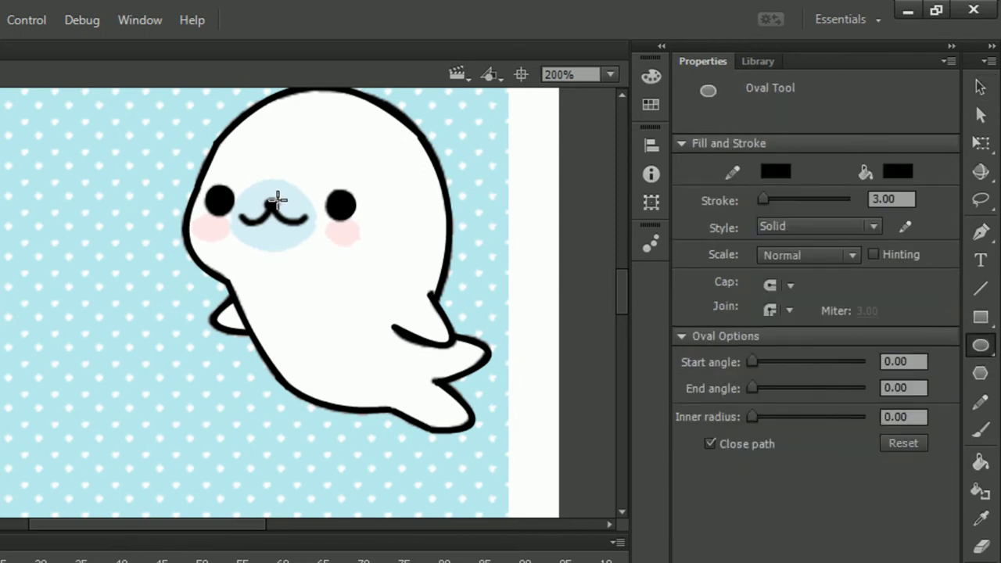
{"action": "left_click_drag", "start_coordinate": [265, 200], "coordinate": [274, 210]}
{"action": "left_click", "coordinate": [981, 89]}
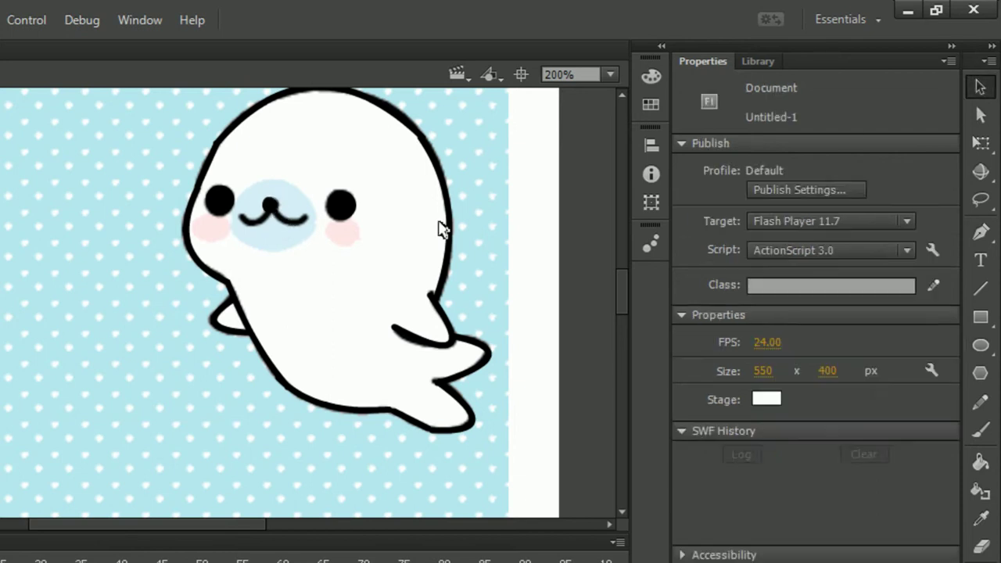
{"action": "left_click", "coordinate": [270, 206]}
{"action": "left_click_drag", "start_coordinate": [270, 210], "coordinate": [272, 211]}
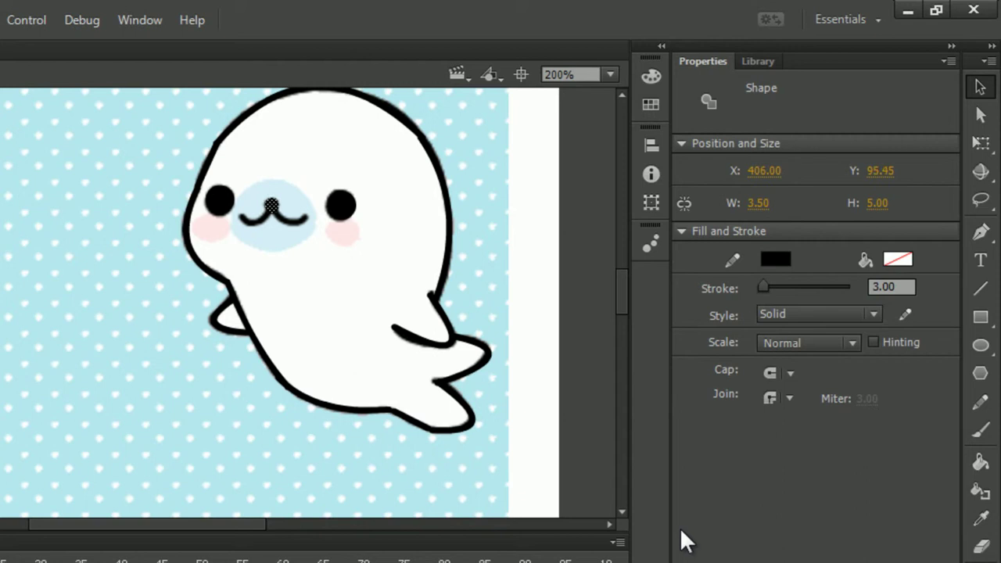
Trace both halves of the seal's mouth below the nose with black lines of stroke height 2, bent to match the image
{"action": "left_click", "coordinate": [351, 174]}
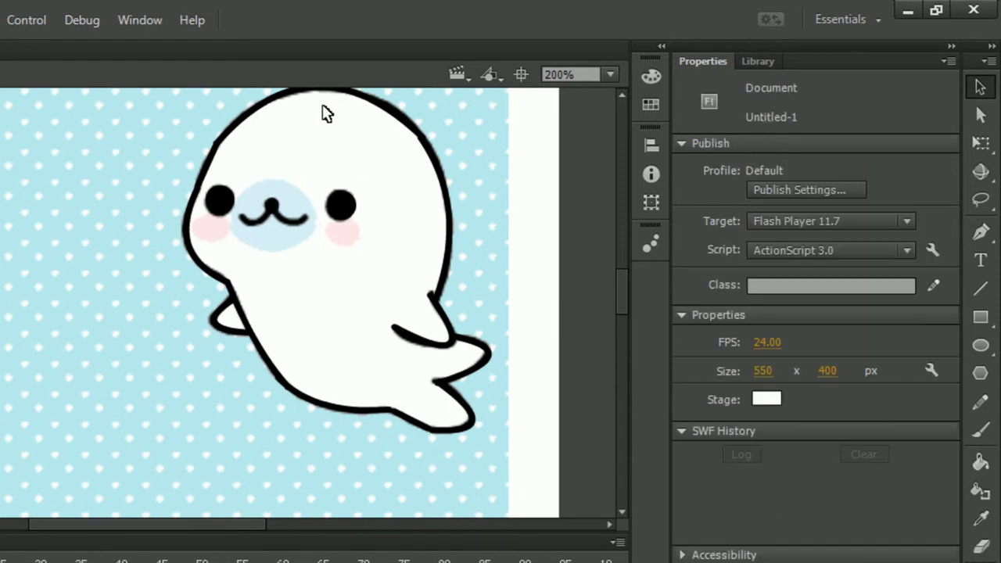
{"action": "left_click", "coordinate": [980, 288]}
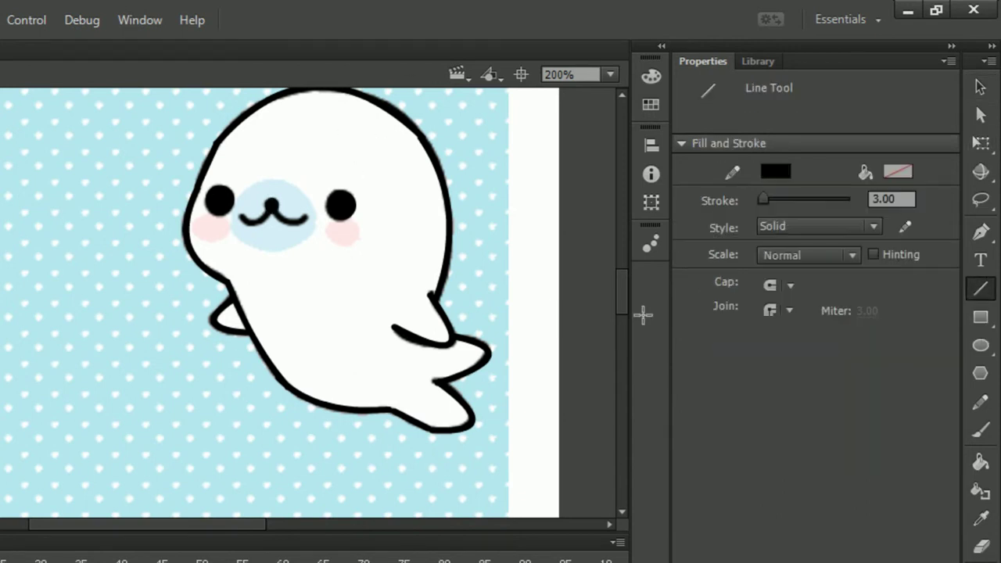
{"action": "left_click", "coordinate": [890, 201]}
{"action": "type", "text": "2"}
{"action": "key", "text": "Return"}
{"action": "mouse_move", "coordinate": [305, 217]}
{"action": "left_mouse_down"}
{"action": "mouse_move", "coordinate": [311, 225]}
{"action": "mouse_move", "coordinate": [313, 214]}
{"action": "left_mouse_up"}
{"action": "key", "text": "v"}
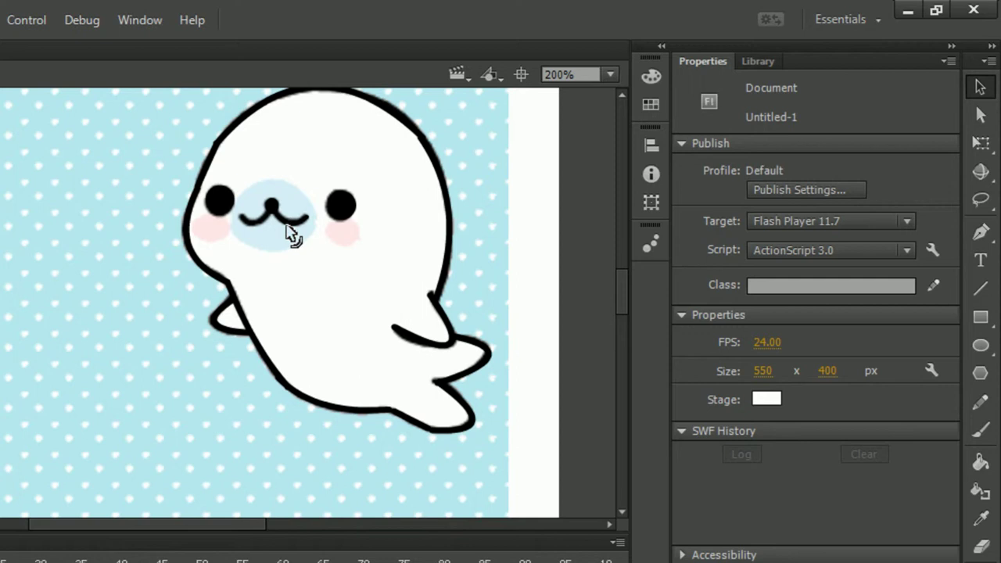
{"action": "key", "text": "n"}
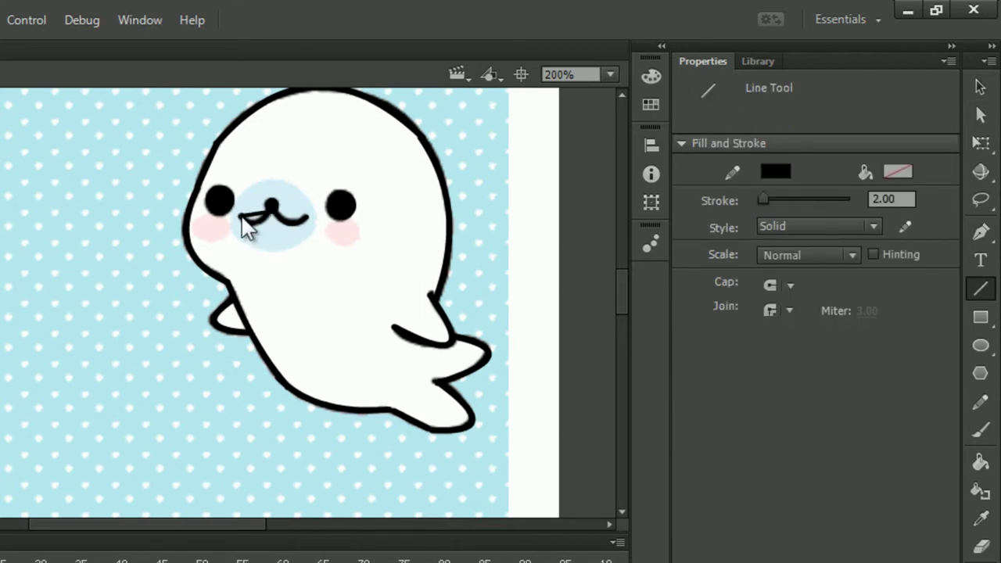
{"action": "key", "text": "v"}
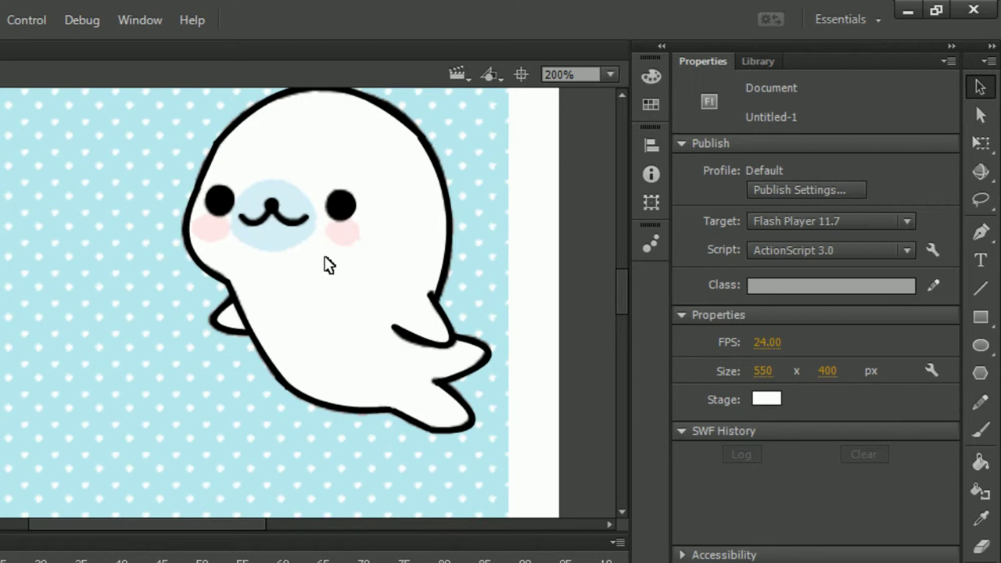
Set the Line tool's stroke height to 1
{"action": "left_click", "coordinate": [980, 287]}
{"action": "left_click", "coordinate": [890, 199]}
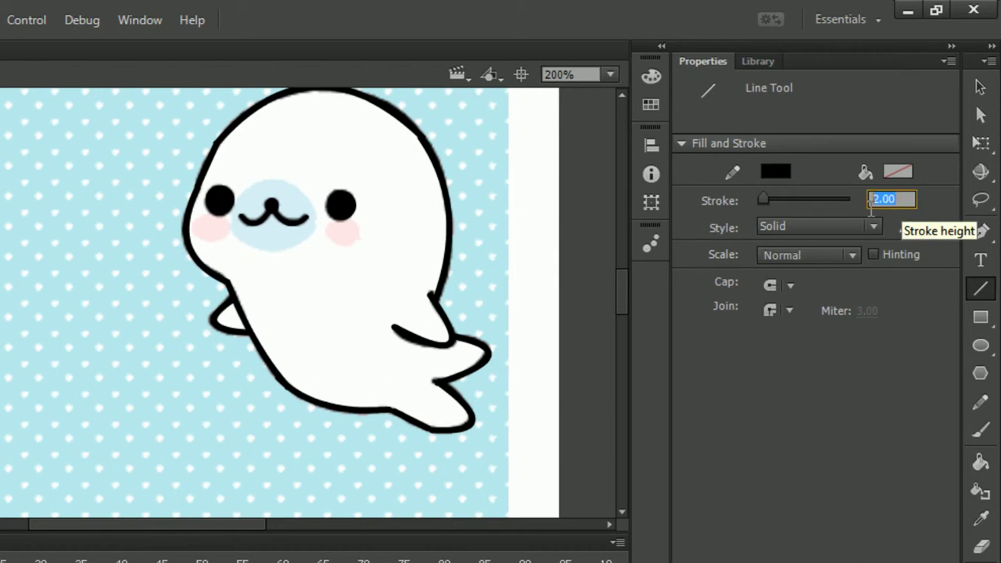
{"action": "type", "text": "1"}
{"action": "key", "text": "Return"}
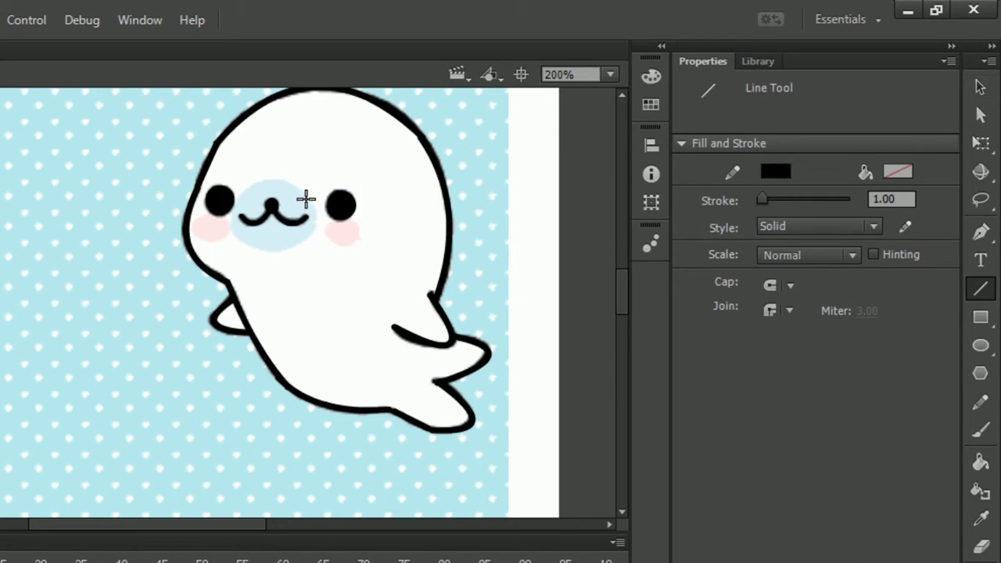
{"action": "mouse_move", "coordinate": [297, 196]}
{"action": "left_mouse_down"}
{"action": "mouse_move", "coordinate": [298, 245]}
{"action": "mouse_move", "coordinate": [305, 221]}
{"action": "mouse_move", "coordinate": [322, 229]}
{"action": "left_mouse_up"}
{"action": "key", "text": "v"}
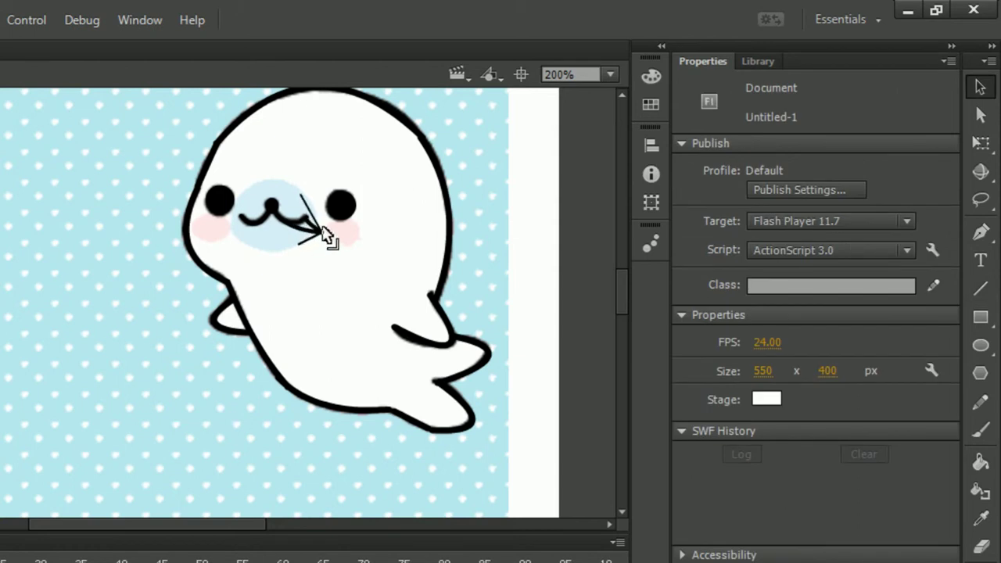
{"action": "key", "text": "ctrl+z"}
{"action": "key", "text": "ctrl+z"}
{"action": "mouse_move", "coordinate": [242, 182]}
{"action": "left_mouse_down"}
{"action": "mouse_move", "coordinate": [262, 229]}
{"action": "mouse_move", "coordinate": [312, 242]}
{"action": "left_mouse_up"}
{"action": "left_click", "coordinate": [306, 283]}
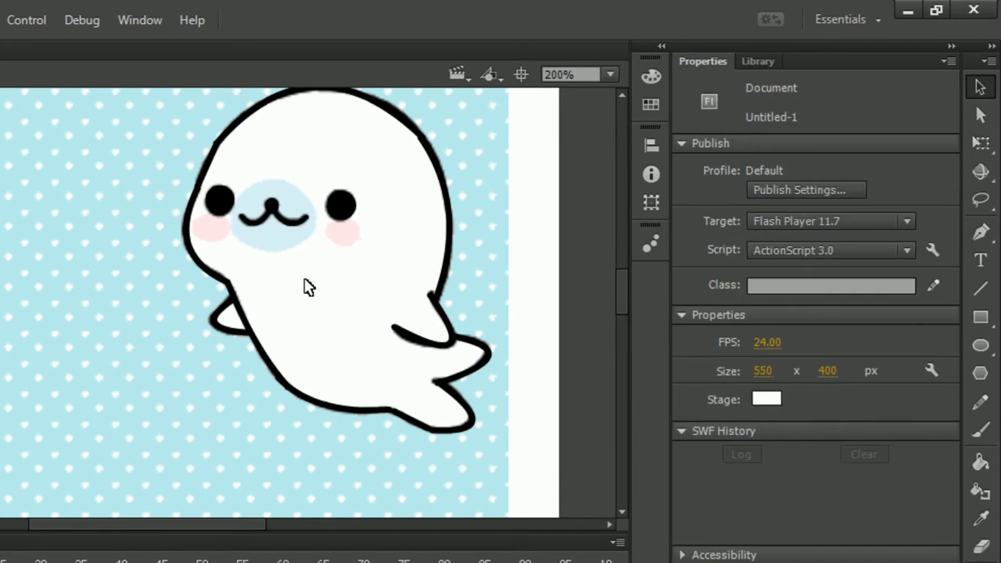
Select the traced nose and both mouth curves together and move them onto the empty body area below the face
{"action": "left_click", "coordinate": [272, 207]}
{"action": "left_click", "coordinate": [289, 221]}
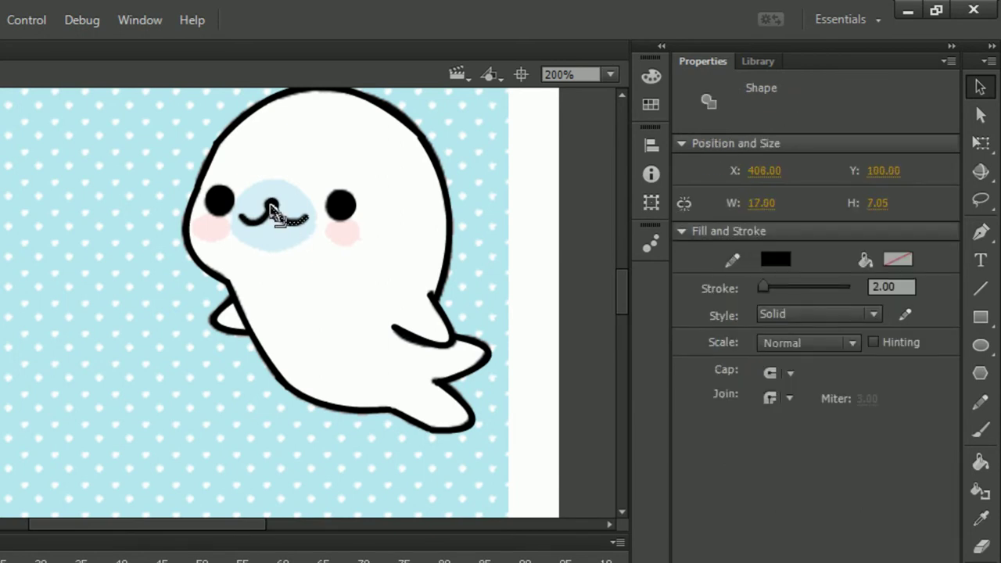
{"action": "left_click", "coordinate": [269, 207], "text": "shift"}
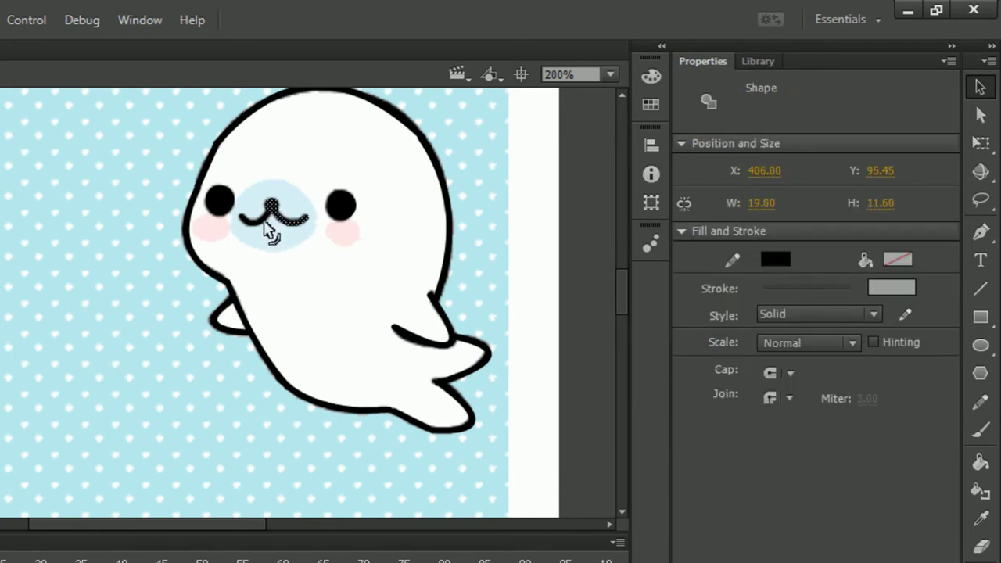
{"action": "left_click", "coordinate": [264, 225], "text": "shift"}
{"action": "left_click_drag", "start_coordinate": [270, 205], "coordinate": [306, 262]}
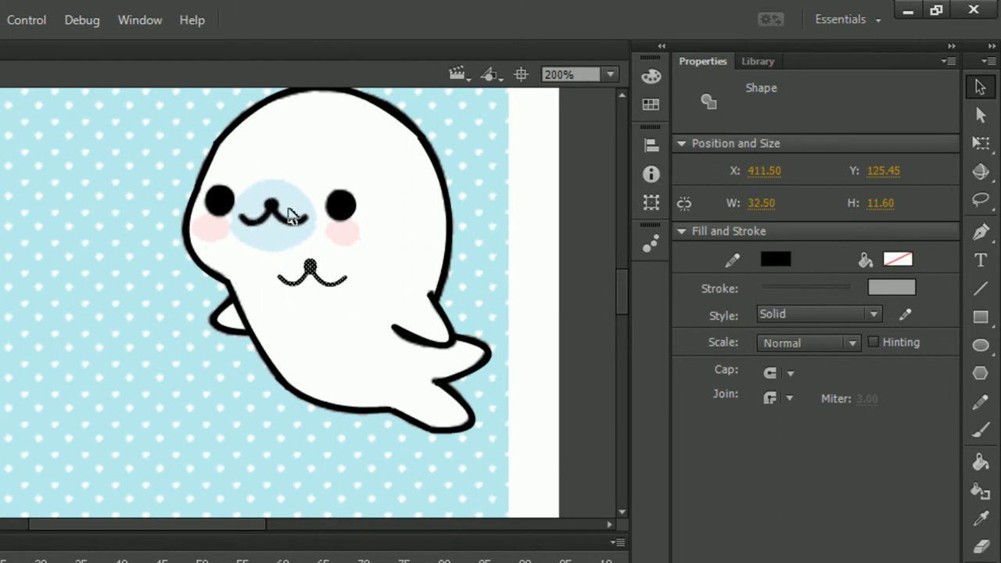
Move both traced black eye circles up onto the seal's forehead, clear of the eyes in the image
{"action": "left_click", "coordinate": [222, 207]}
{"action": "left_click_drag", "start_coordinate": [219, 210], "coordinate": [254, 158]}
{"action": "left_click", "coordinate": [348, 216]}
{"action": "left_click_drag", "start_coordinate": [349, 214], "coordinate": [345, 210]}
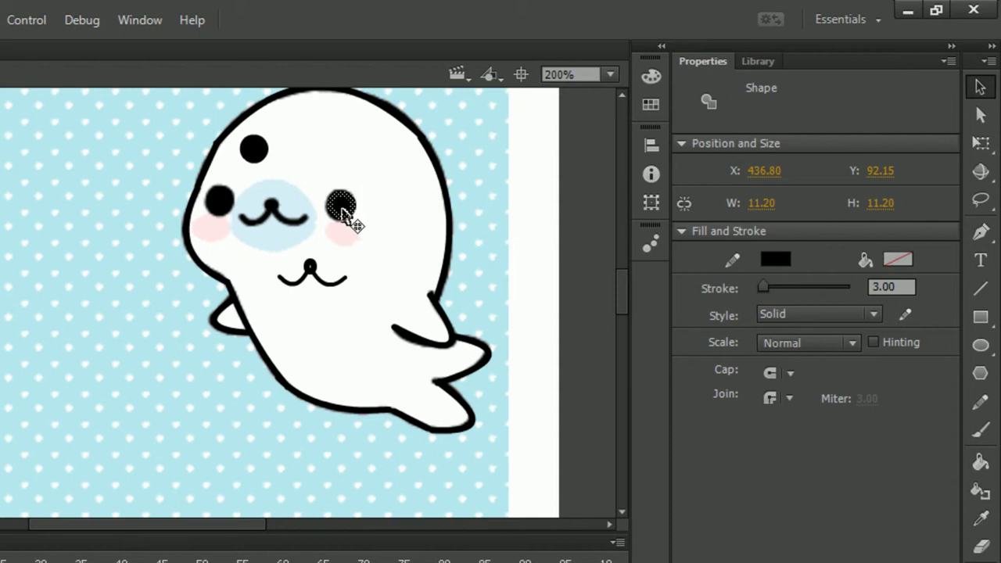
{"action": "key", "text": "ctrl+z"}
{"action": "double_click", "coordinate": [341, 206]}
{"action": "left_click_drag", "start_coordinate": [342, 207], "coordinate": [341, 154]}
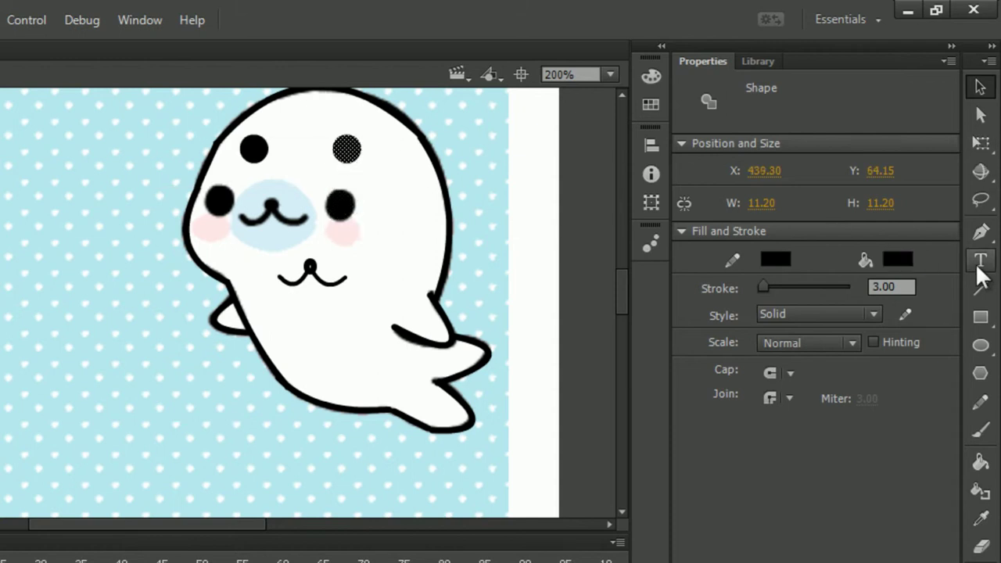
Draw a dark blue (#000066) line along the right edge of the light blue muzzle patch and bend it to the contour
{"action": "left_click", "coordinate": [980, 289]}
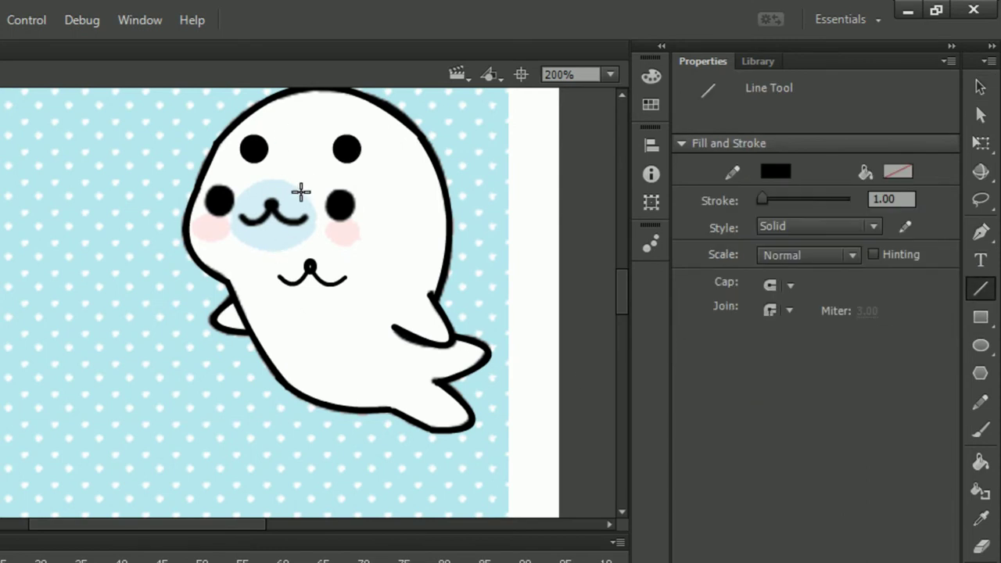
{"action": "left_click_drag", "start_coordinate": [300, 190], "coordinate": [298, 244]}
{"action": "key", "text": "ctrl+z"}
{"action": "left_click", "coordinate": [774, 172]}
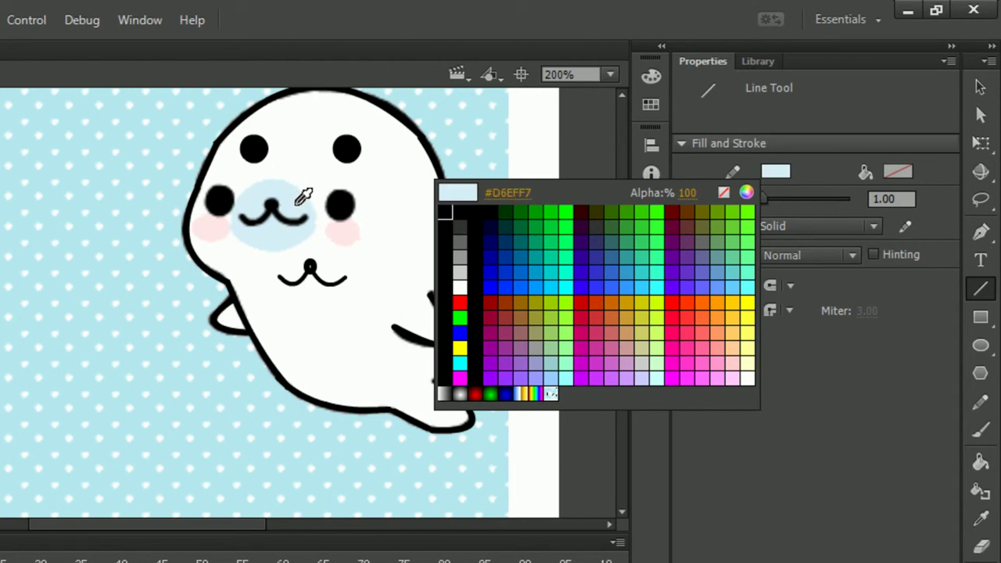
{"action": "left_click", "coordinate": [498, 235]}
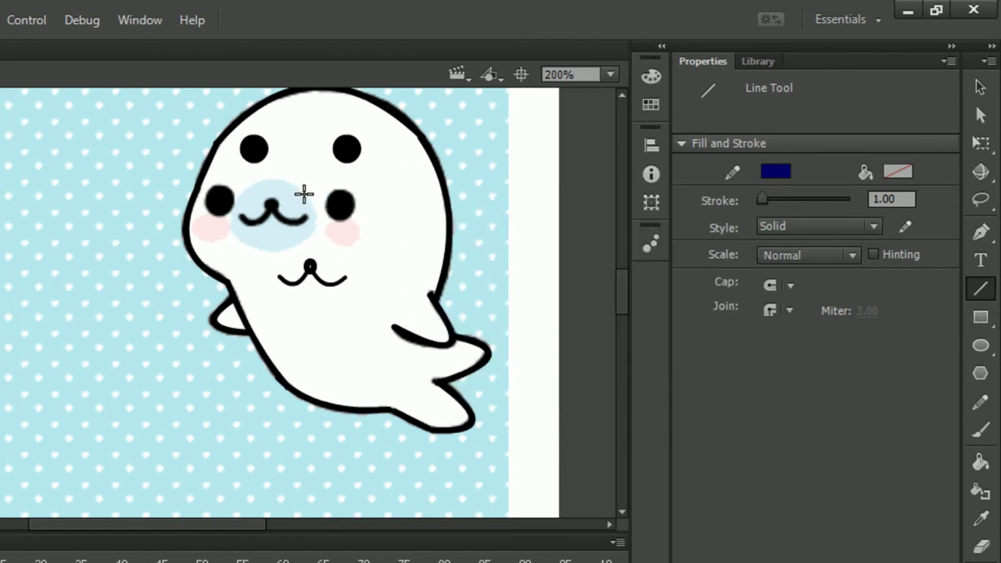
{"action": "left_click_drag", "start_coordinate": [304, 194], "coordinate": [302, 244]}
{"action": "key", "text": "v"}
{"action": "left_click_drag", "start_coordinate": [305, 223], "coordinate": [313, 223]}
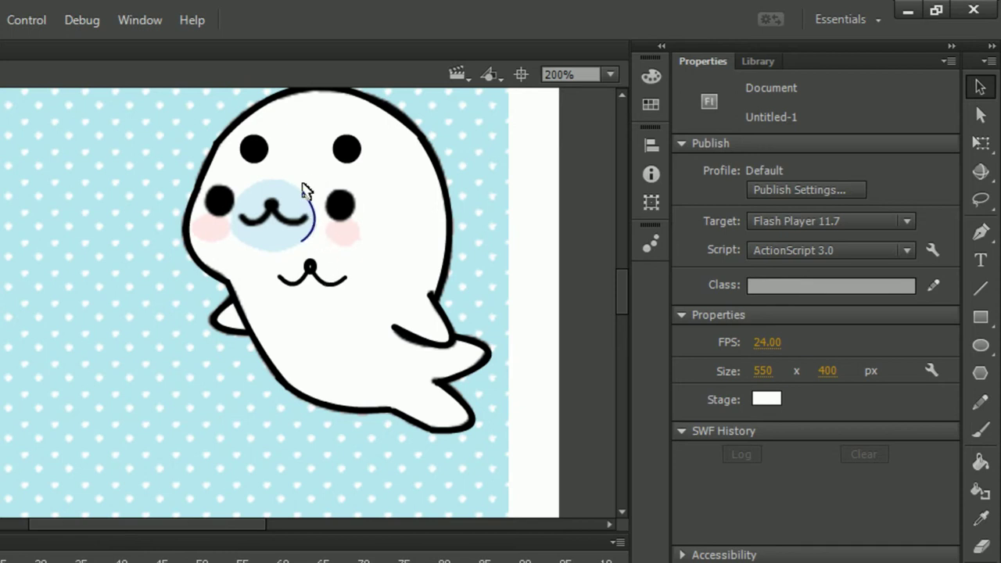
Trace the top and left edges of the muzzle patch with dark blue lines bent to its contour
{"action": "key", "text": "n"}
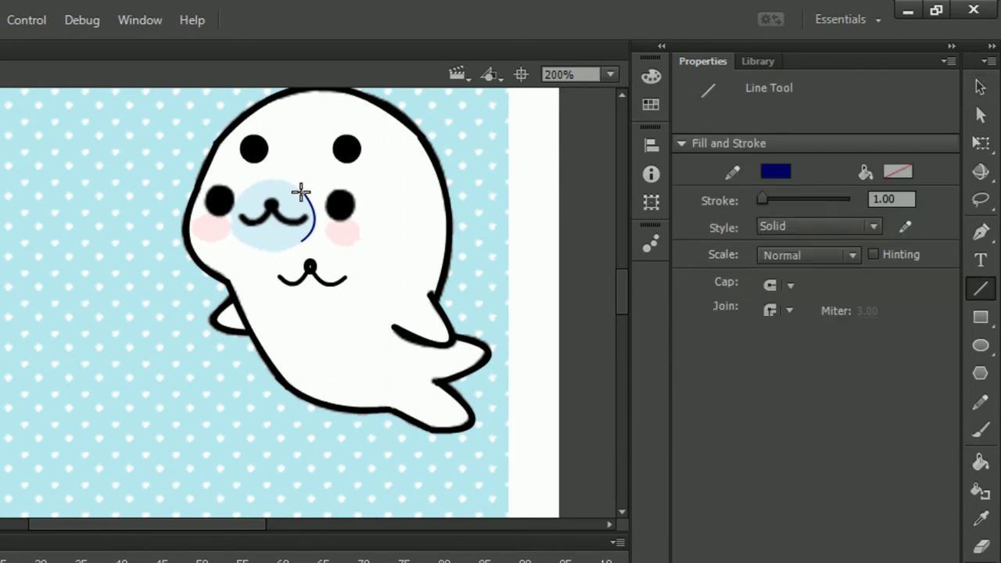
{"action": "mouse_move", "coordinate": [302, 191]}
{"action": "left_mouse_down"}
{"action": "mouse_move", "coordinate": [241, 192]}
{"action": "mouse_move", "coordinate": [268, 201]}
{"action": "mouse_move", "coordinate": [270, 180]}
{"action": "left_mouse_up"}
{"action": "key", "text": "v"}
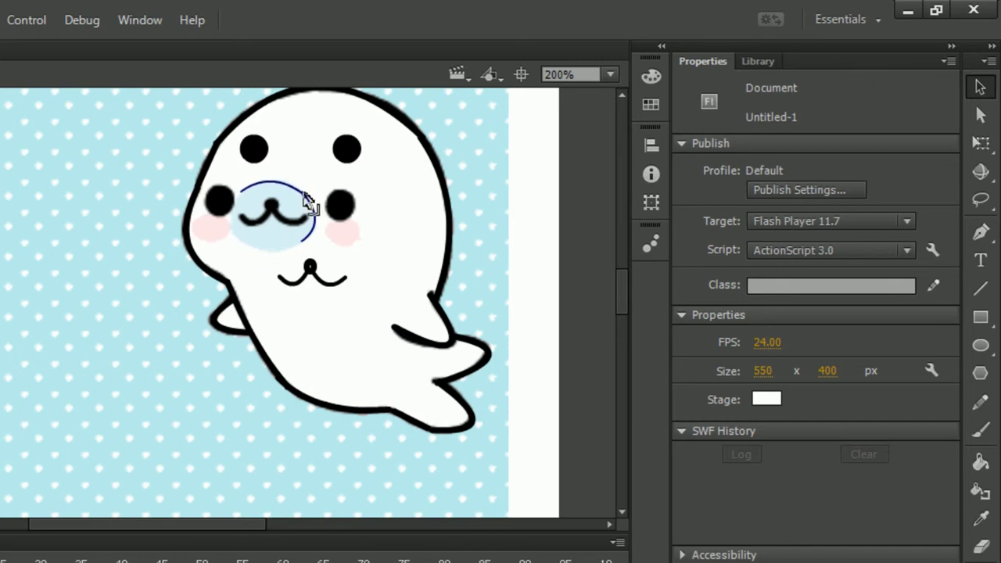
{"action": "key", "text": "n"}
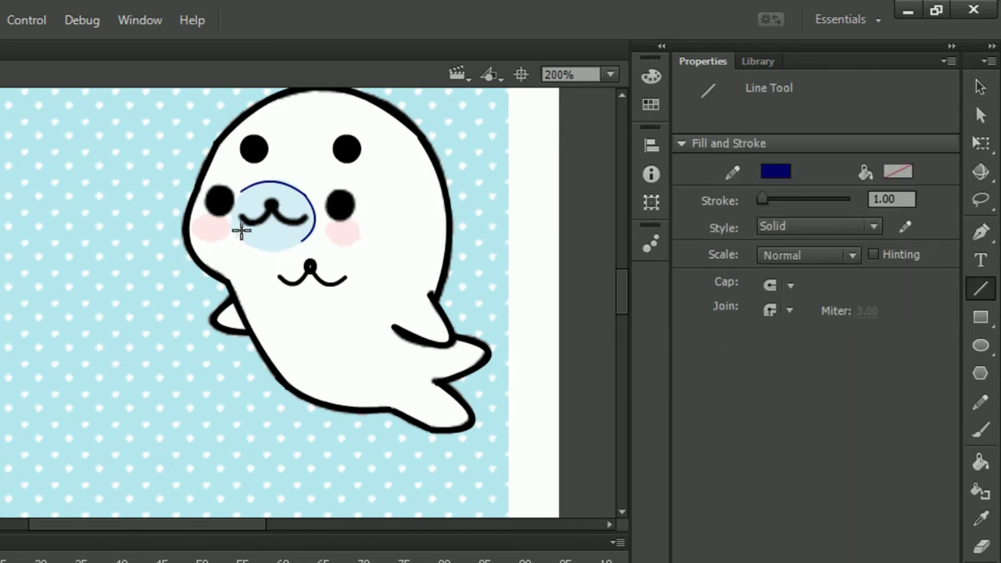
{"action": "left_click_drag", "start_coordinate": [243, 189], "coordinate": [242, 239]}
{"action": "key", "text": "v"}
{"action": "left_click_drag", "start_coordinate": [246, 222], "coordinate": [236, 232]}
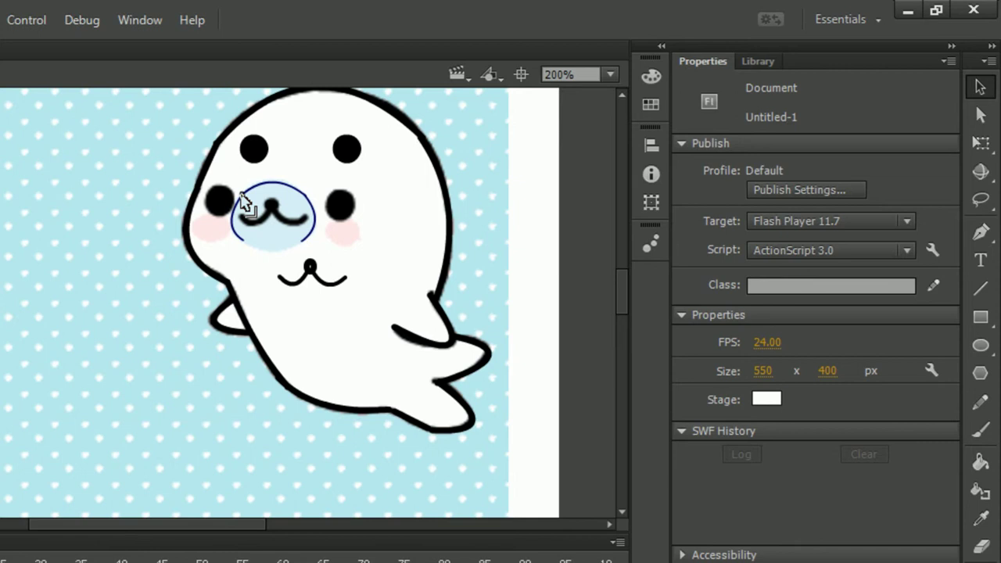
Close the muzzle outline with a line across its lower edge, bent downward to follow the patch
{"action": "key", "text": "n"}
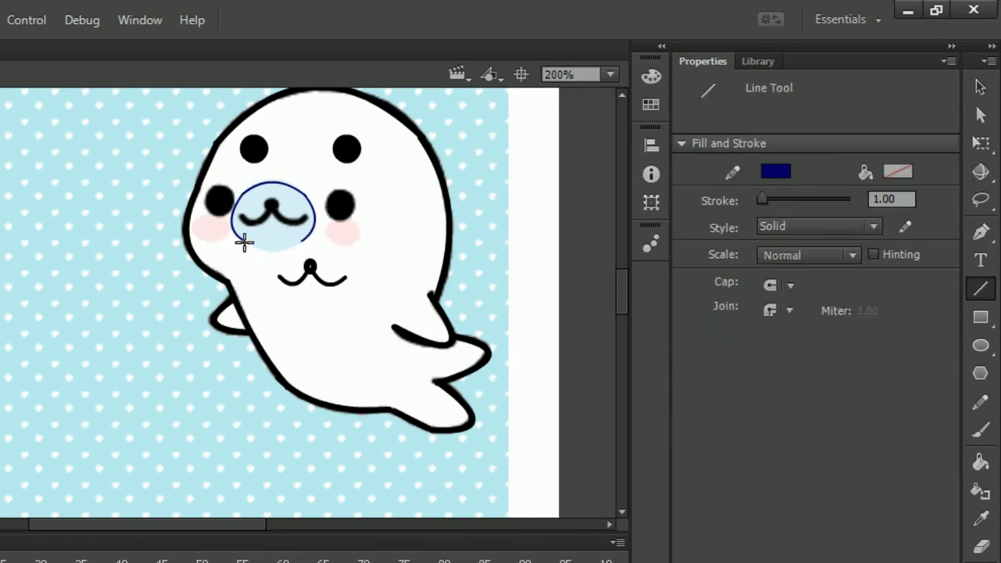
{"action": "left_click_drag", "start_coordinate": [242, 240], "coordinate": [312, 238]}
{"action": "key", "text": "v"}
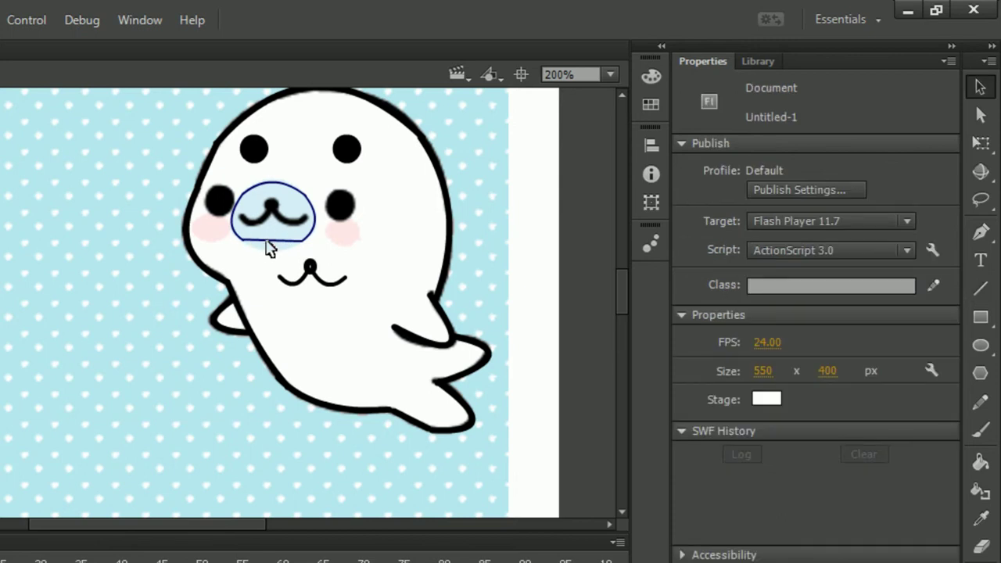
{"action": "left_click_drag", "start_coordinate": [266, 241], "coordinate": [268, 258]}
Add a short line sticking out from the muzzle outline's upper right, select only that segment and delete it
{"action": "left_click_drag", "start_coordinate": [304, 195], "coordinate": [324, 176]}
{"action": "double_click", "coordinate": [315, 194]}
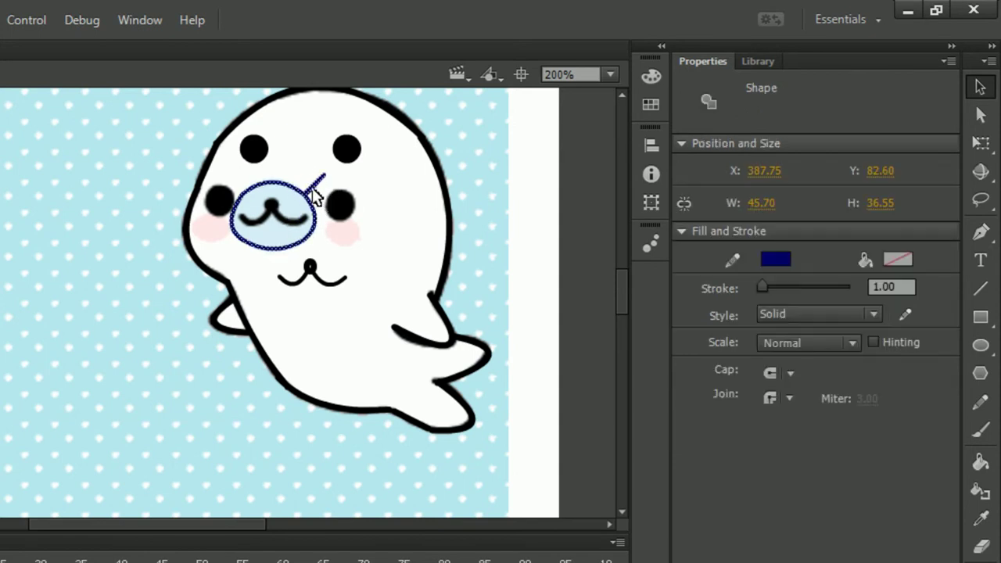
{"action": "left_click", "coordinate": [328, 188]}
{"action": "left_click", "coordinate": [316, 188]}
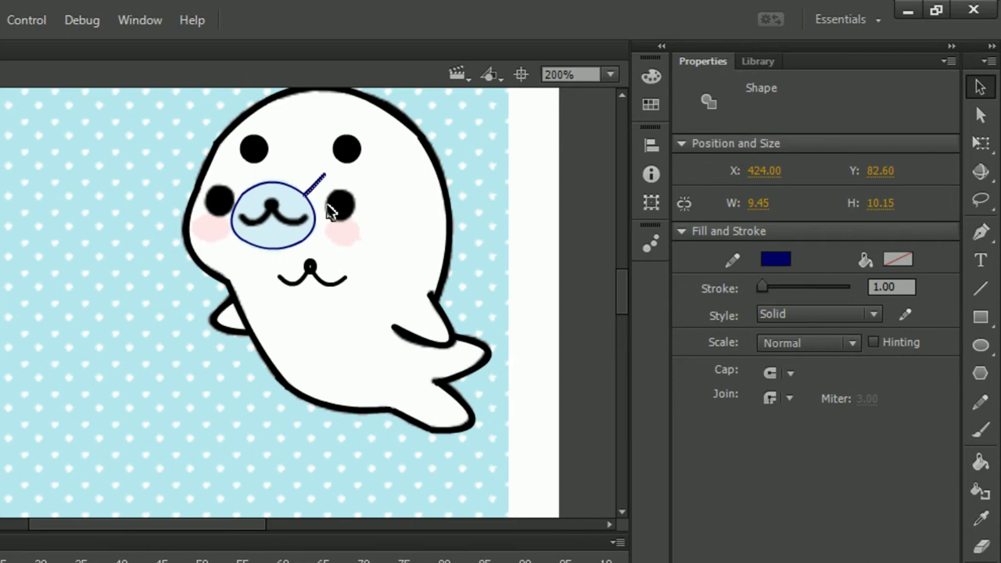
{"action": "left_click", "coordinate": [330, 213]}
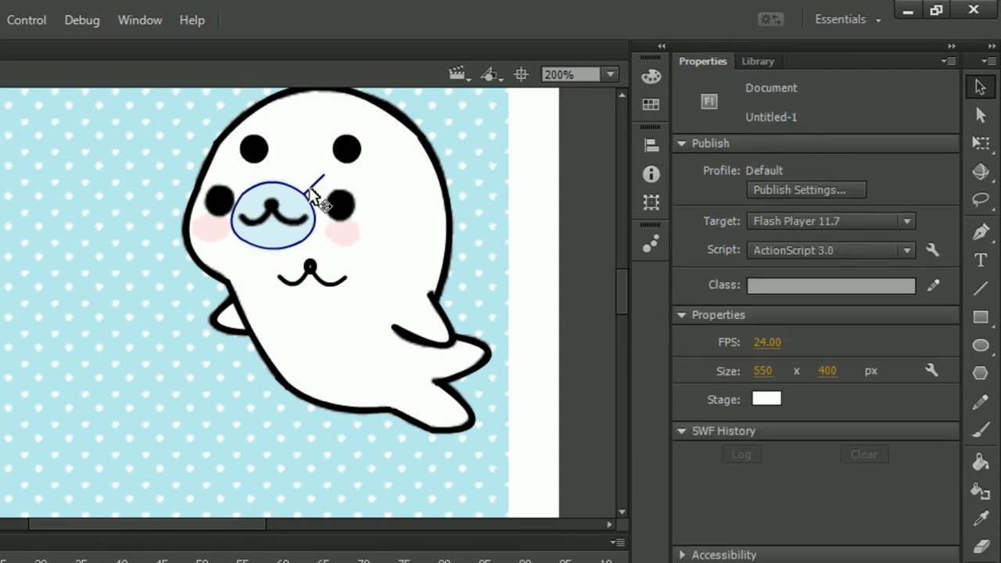
{"action": "left_click", "coordinate": [312, 190]}
{"action": "key", "text": "Delete"}
Recolour the whole muzzle outline with the light blue sampled from the muzzle patch in the image, and deselect it
{"action": "left_click", "coordinate": [319, 232]}
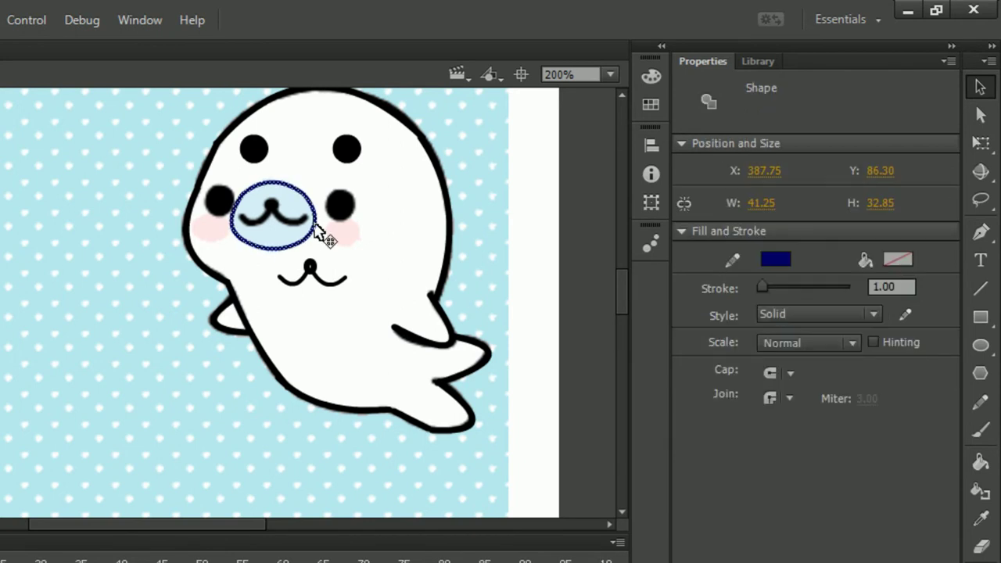
{"action": "left_click", "coordinate": [776, 259]}
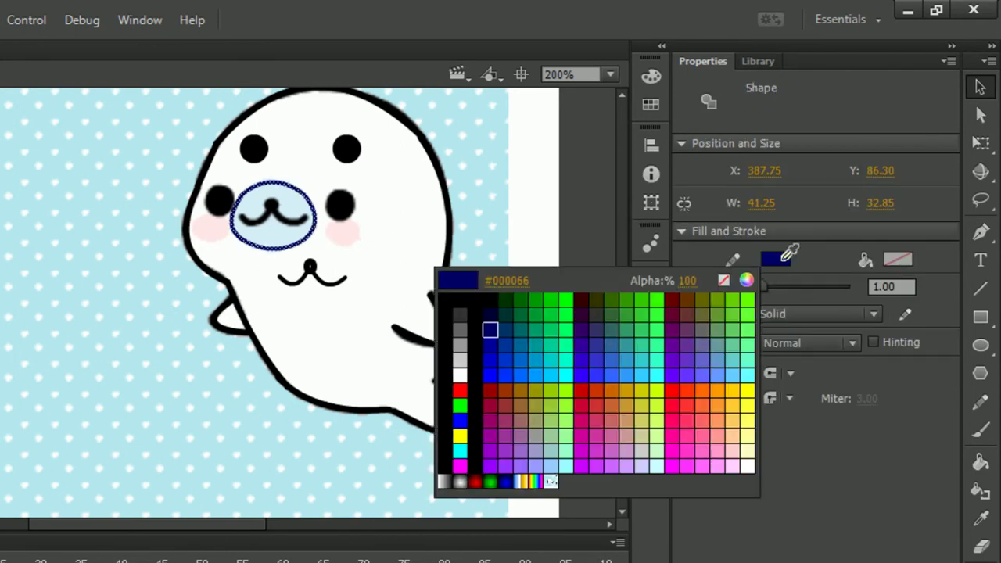
{"action": "left_click", "coordinate": [288, 211]}
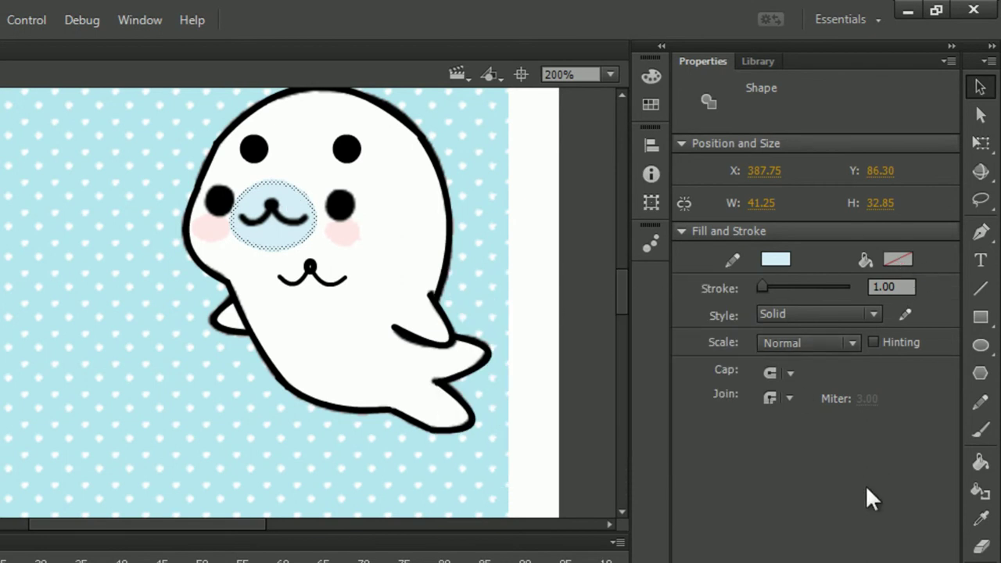
{"action": "left_click", "coordinate": [332, 165]}
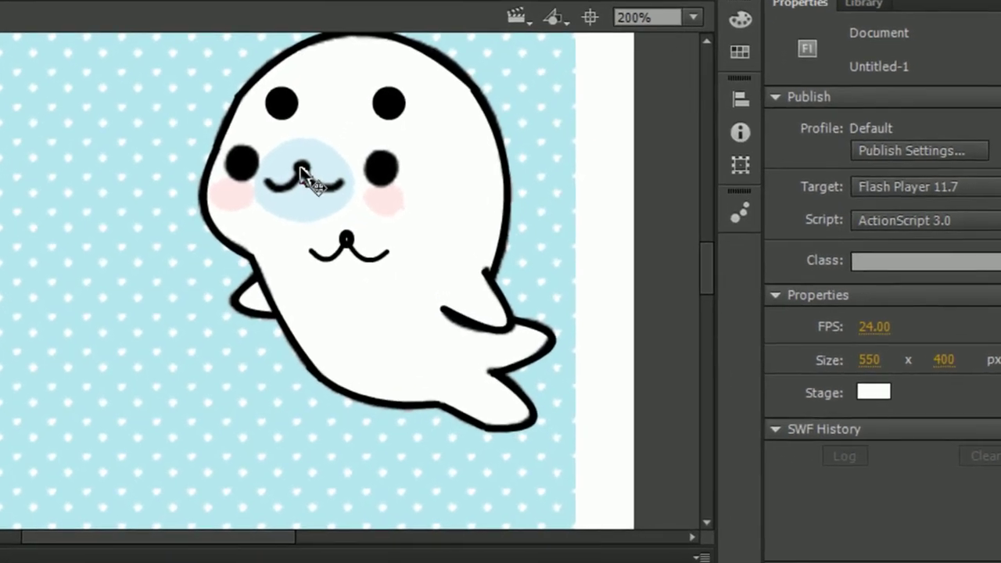
Select the traced nose and both mouth curves, move them back over the muzzle in the image, and deselect them
{"action": "left_click", "coordinate": [270, 205]}
{"action": "left_click", "coordinate": [352, 246]}
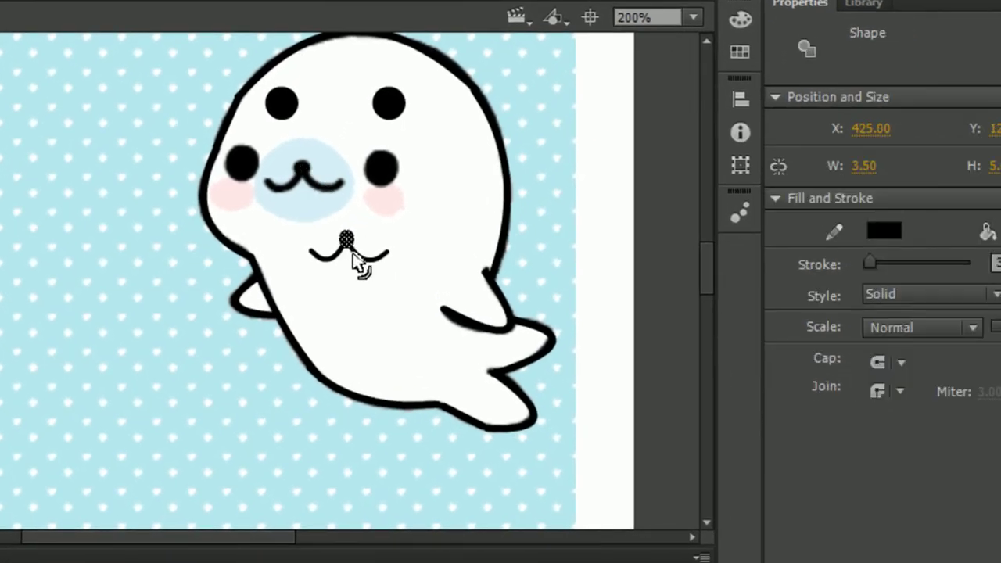
{"action": "left_click", "coordinate": [363, 258], "text": "shift"}
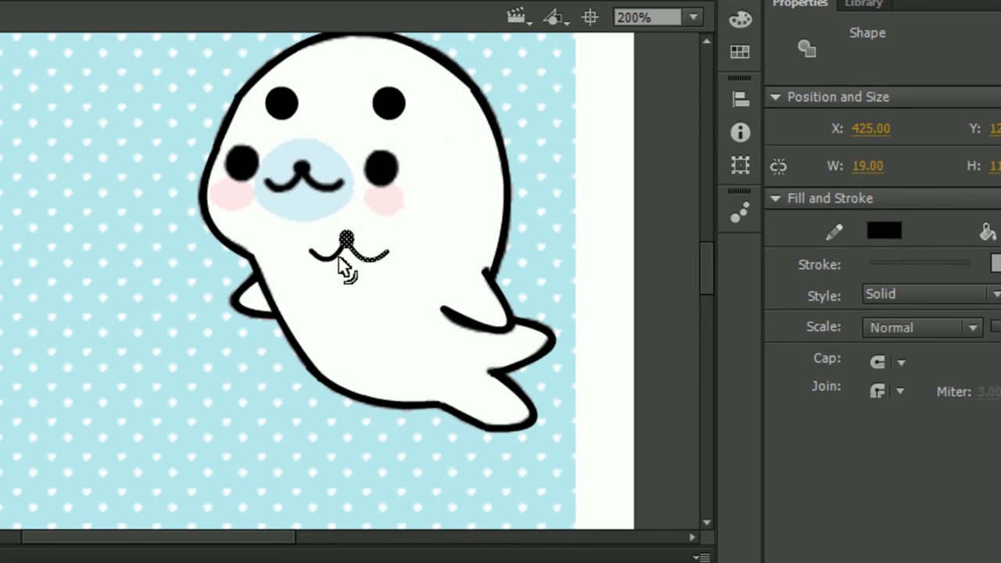
{"action": "left_click", "coordinate": [335, 258], "text": "shift"}
{"action": "left_click_drag", "start_coordinate": [348, 247], "coordinate": [304, 169]}
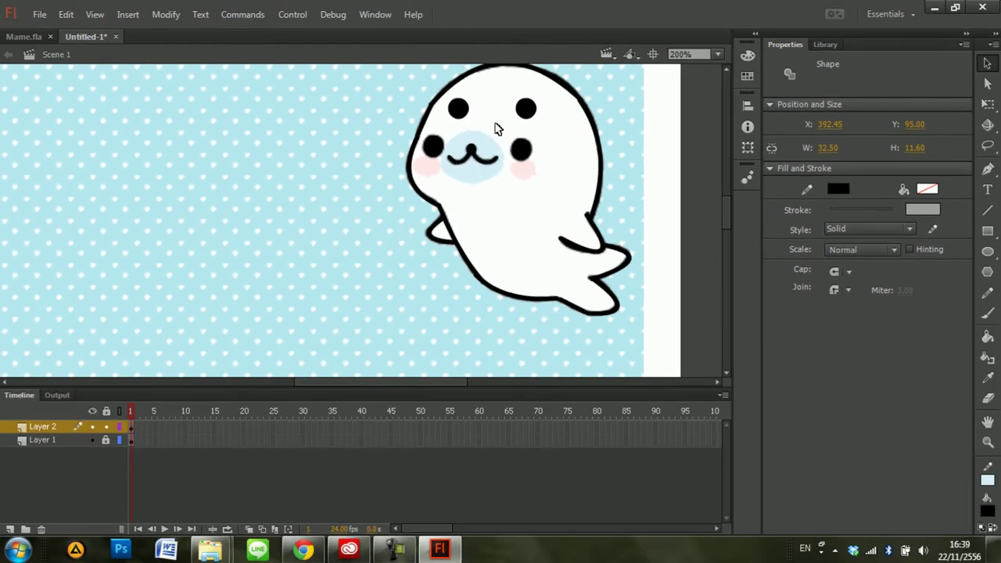
{"action": "left_click", "coordinate": [495, 129]}
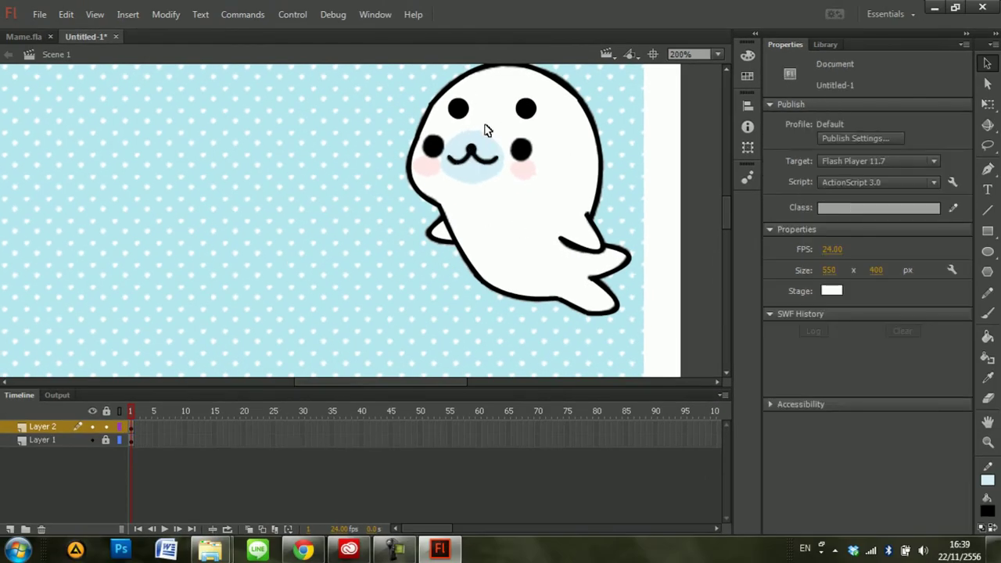
Set the line colour to orange #FF9966 and draw a short line, bent outward, along the outer edge of the right cheek blush
{"action": "left_click", "coordinate": [987, 209]}
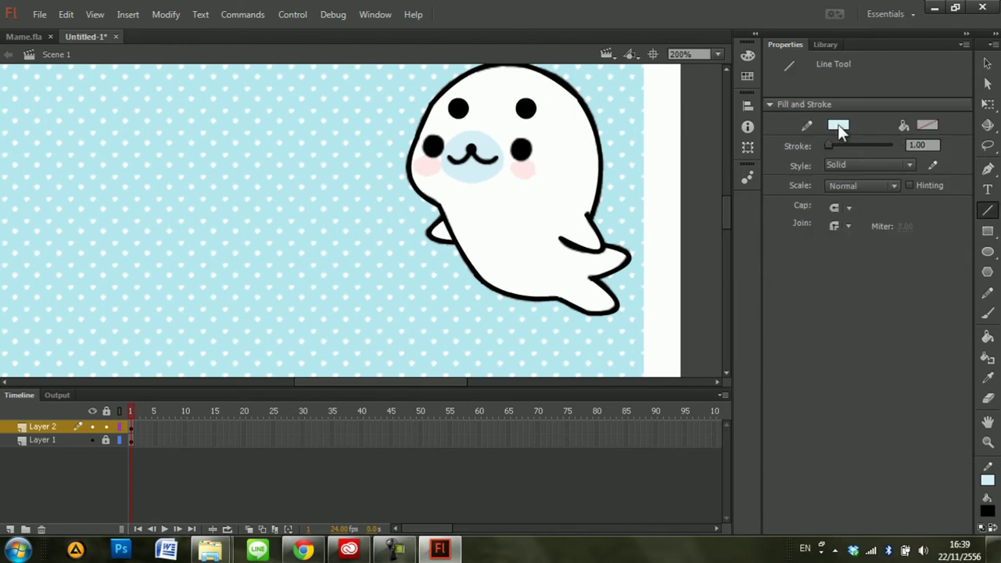
{"action": "left_click", "coordinate": [833, 126]}
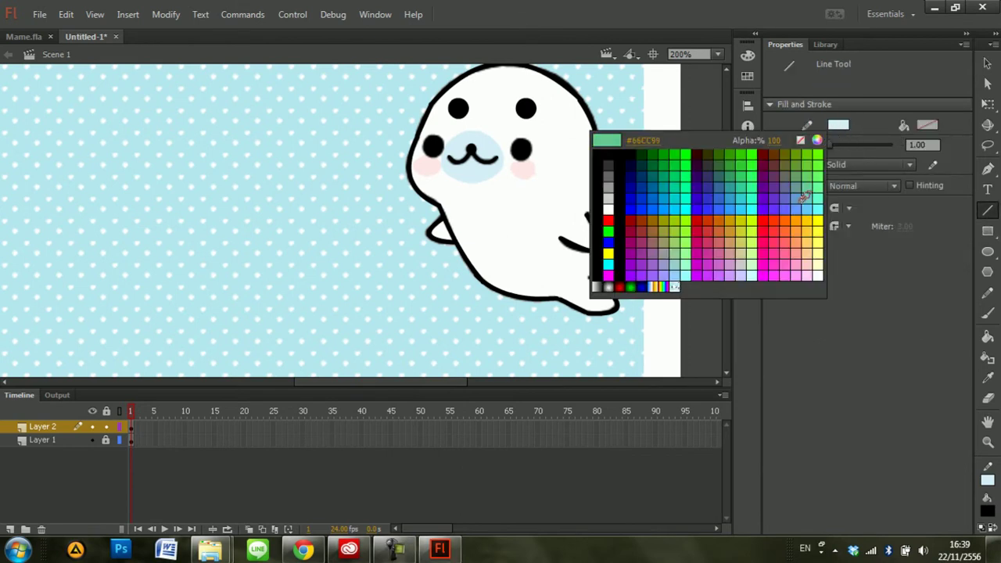
{"action": "left_click", "coordinate": [792, 242]}
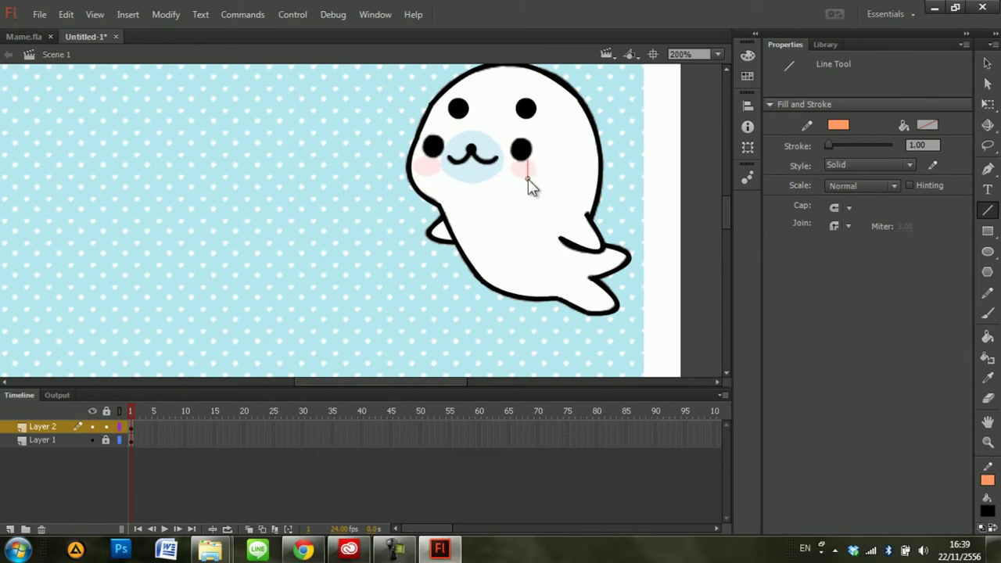
{"action": "left_click_drag", "start_coordinate": [527, 178], "coordinate": [528, 169]}
{"action": "key", "text": "v"}
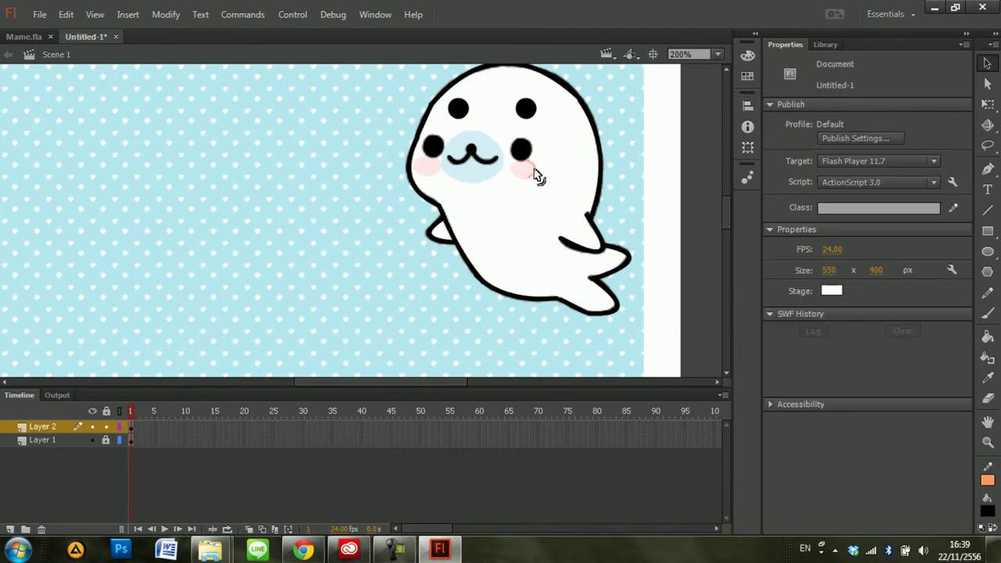
Complete the outline around the right cheek blush with further short lines bent to follow the patch
{"action": "key", "text": "n"}
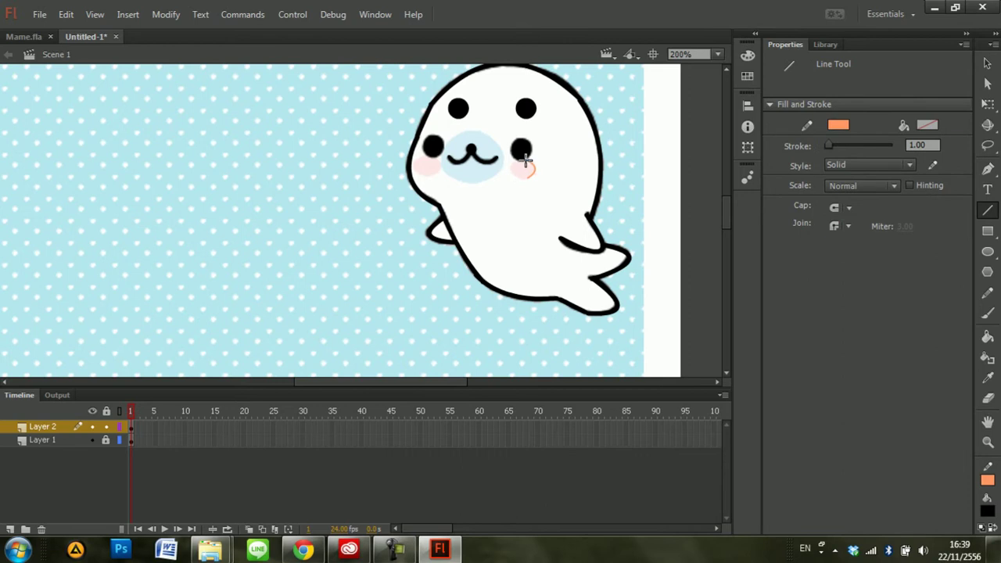
{"action": "left_click_drag", "start_coordinate": [511, 167], "coordinate": [516, 176]}
{"action": "key", "text": "v"}
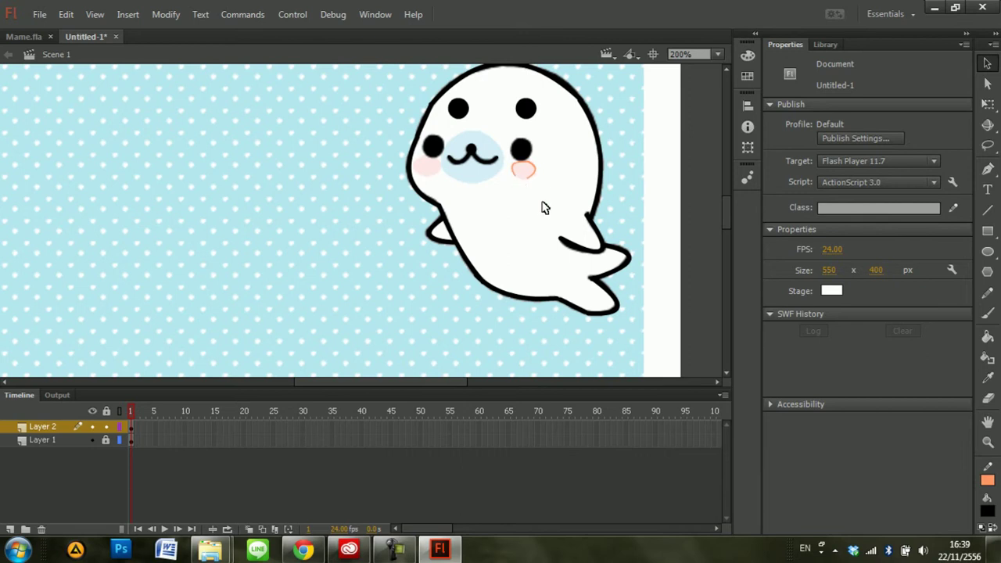
{"action": "key", "text": "n"}
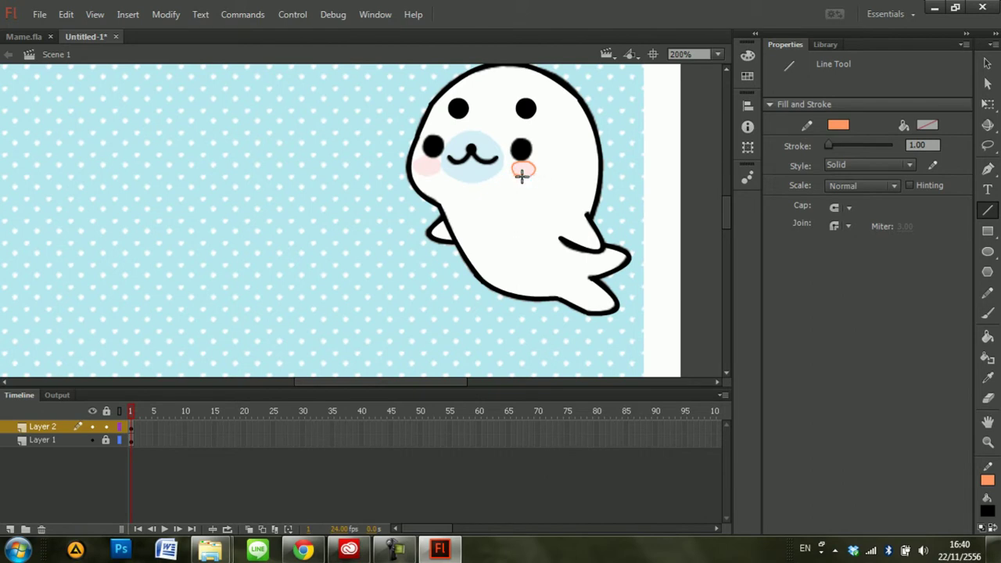
{"action": "key", "text": "v"}
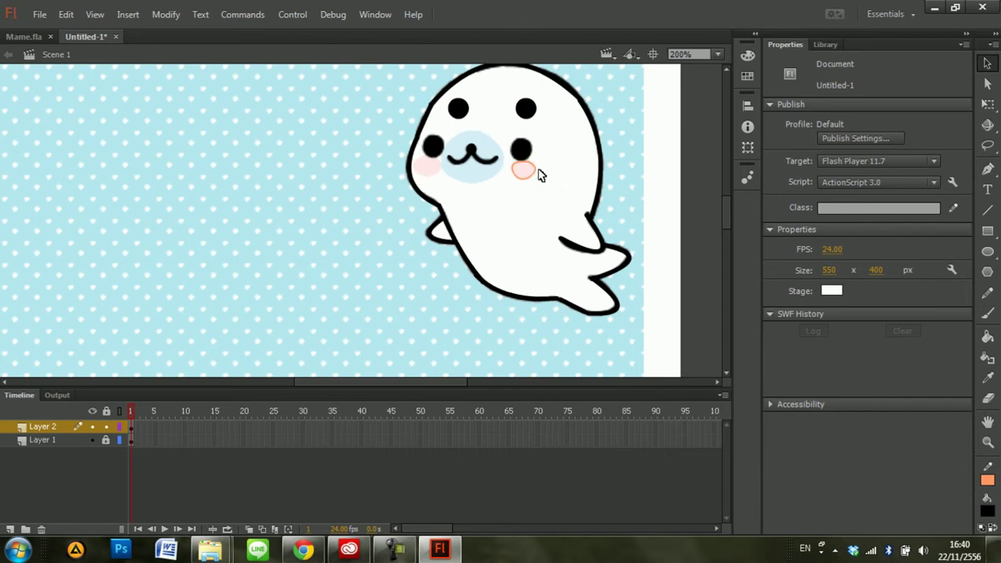
Recolour the cheek outline with the pale pink sampled from the blush in the image, and deselect it
{"action": "left_click", "coordinate": [536, 174]}
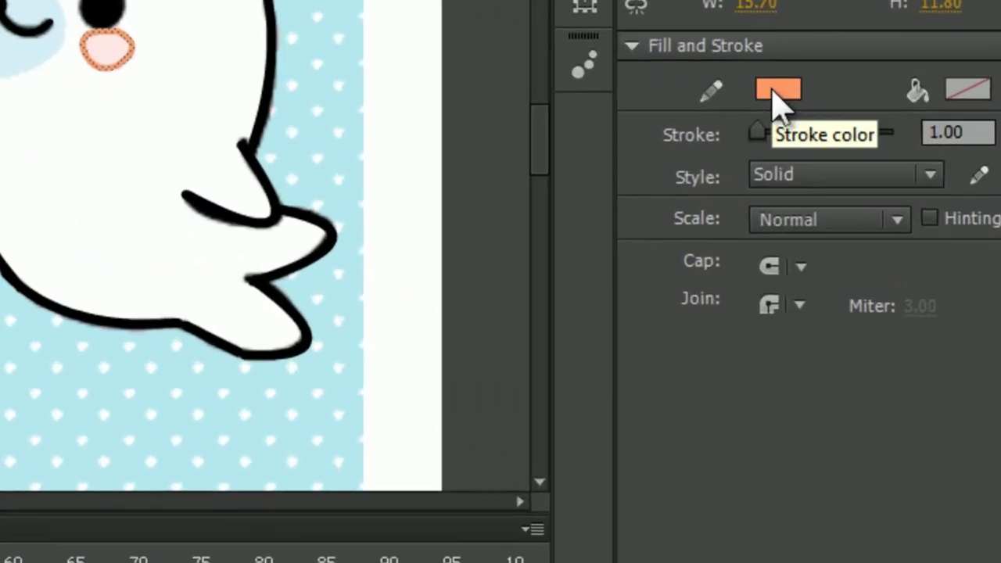
{"action": "left_click", "coordinate": [801, 134]}
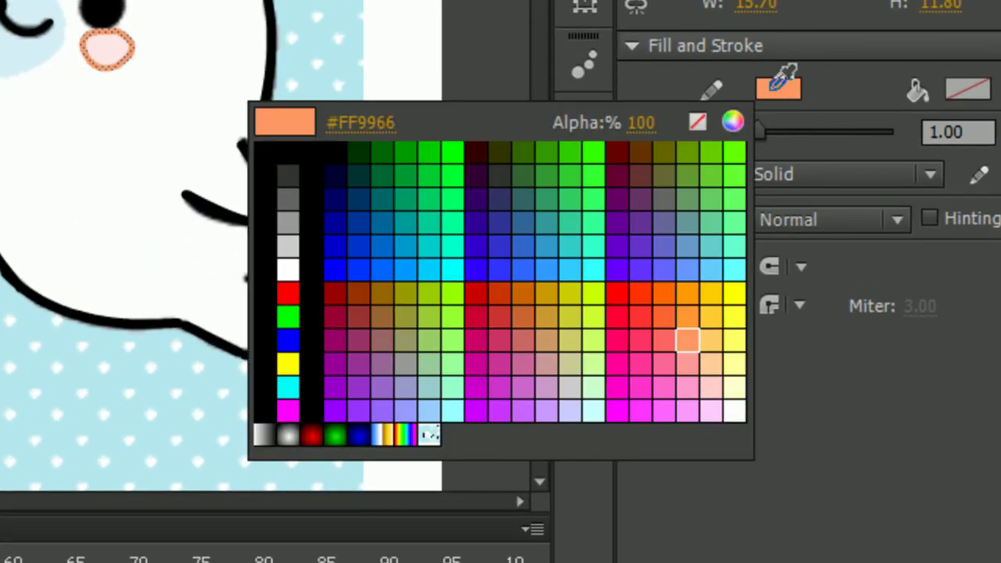
{"action": "left_click", "coordinate": [111, 50]}
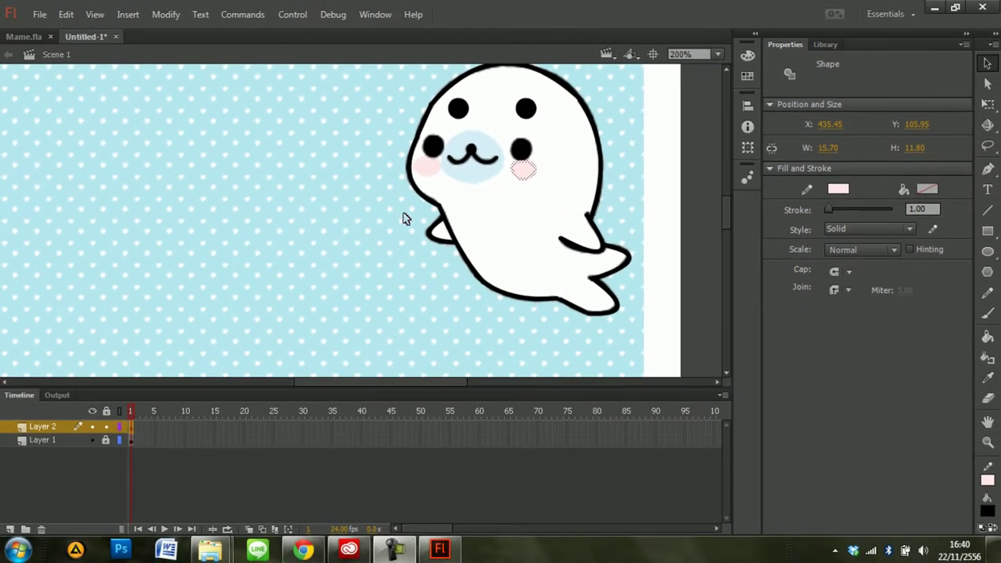
{"action": "left_click_drag", "start_coordinate": [363, 222], "coordinate": [391, 278]}
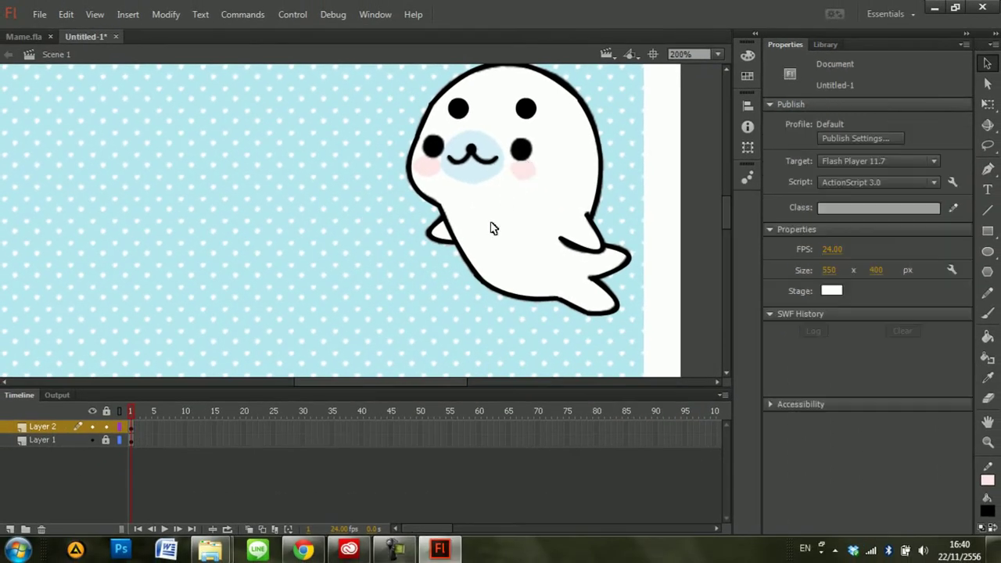
Move the pink cheek outline over the seal's left cheek, place a copy over the right cheek, and deselect it
{"action": "left_click", "coordinate": [521, 174]}
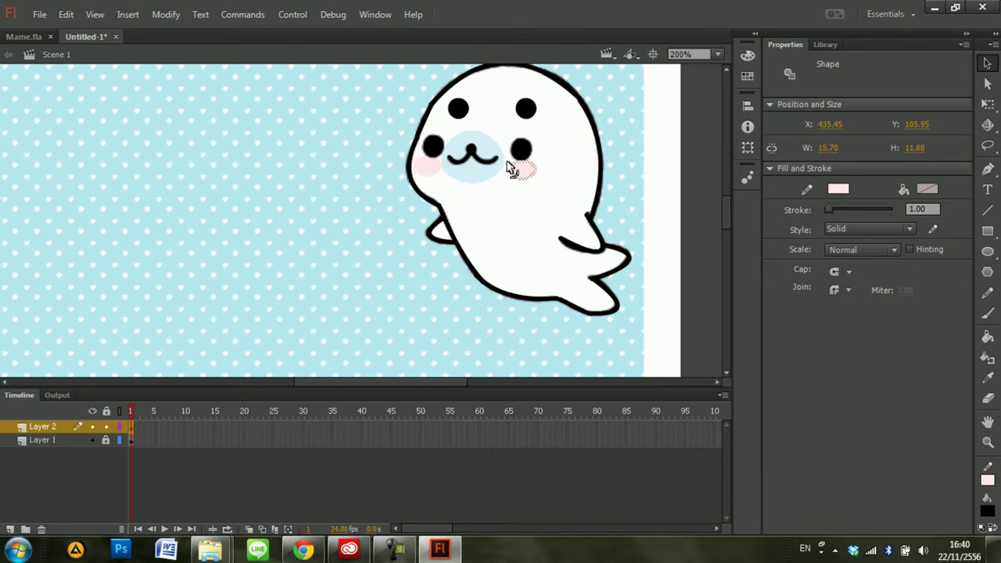
{"action": "left_click_drag", "start_coordinate": [283, 122], "coordinate": [461, 329]}
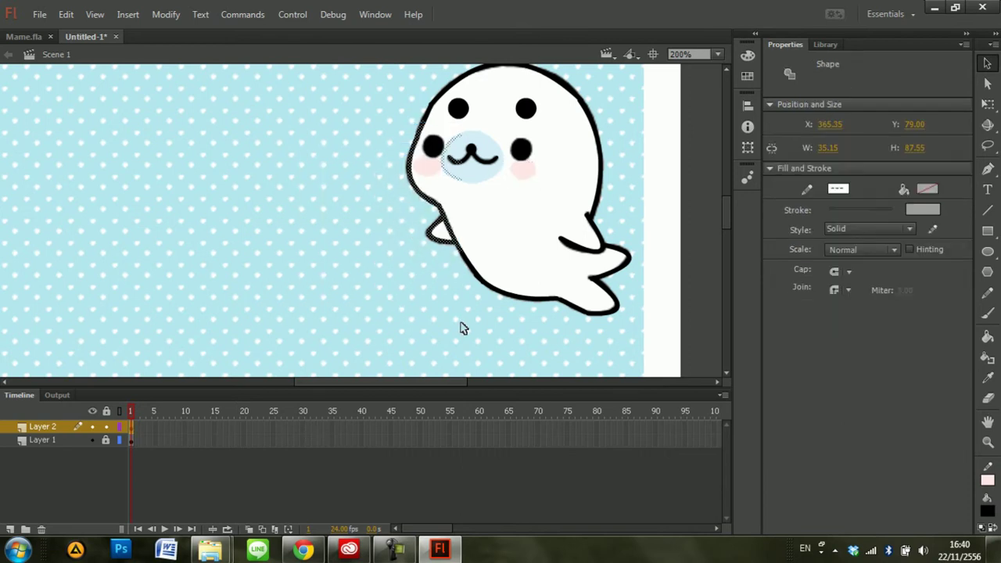
{"action": "left_click", "coordinate": [461, 328]}
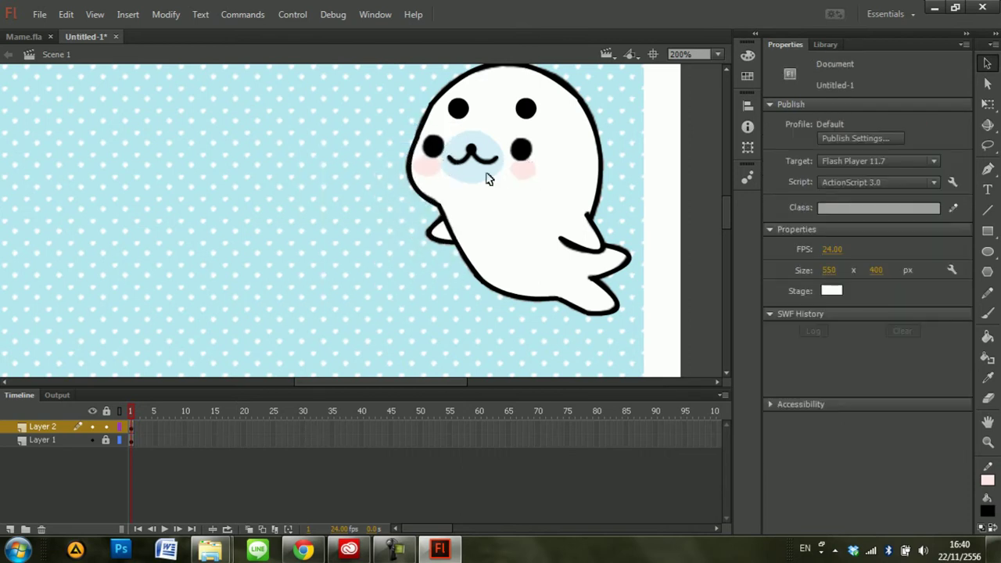
{"action": "left_click", "coordinate": [531, 174]}
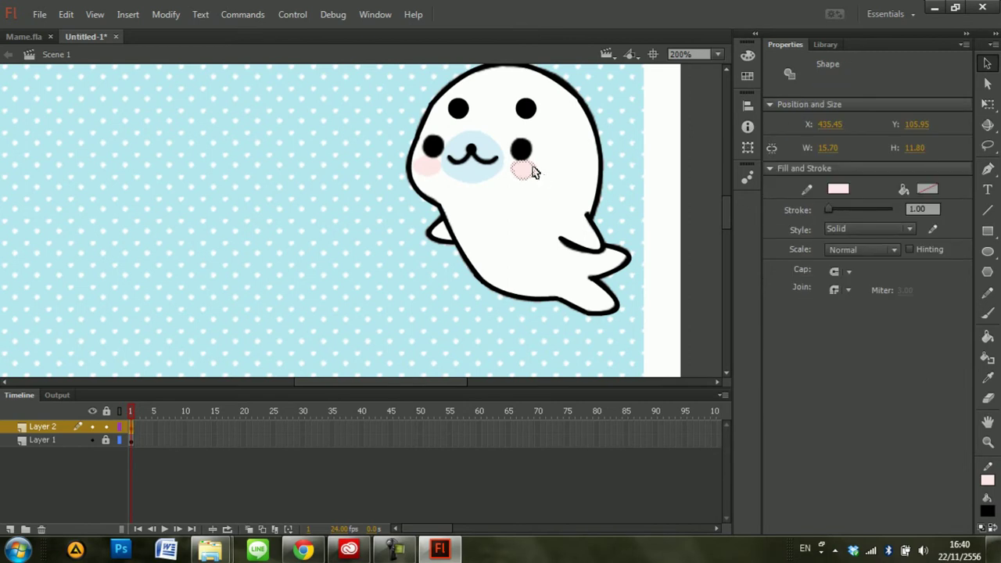
{"action": "left_click_drag", "start_coordinate": [531, 174], "coordinate": [442, 166]}
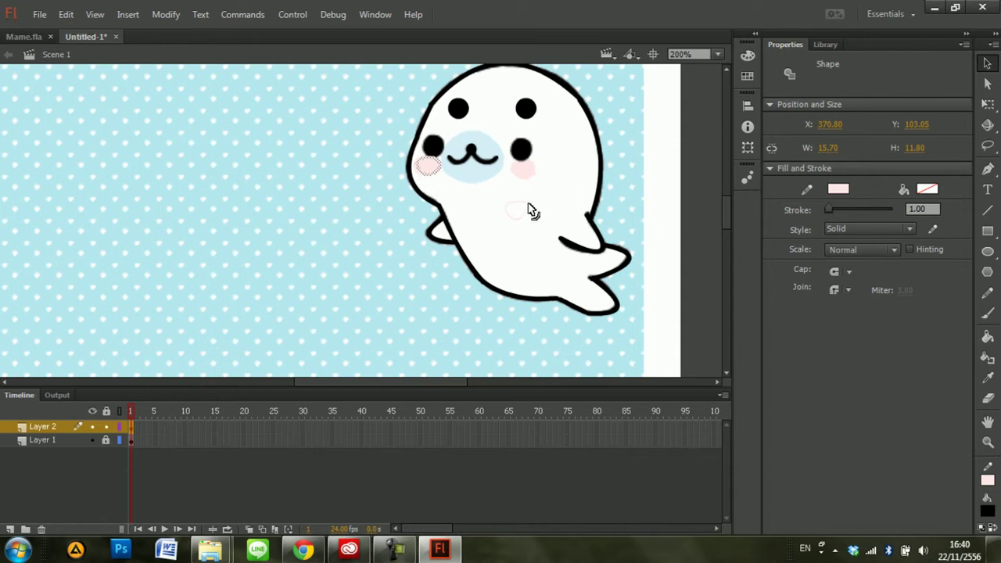
{"action": "left_click_drag", "start_coordinate": [501, 195], "coordinate": [537, 174]}
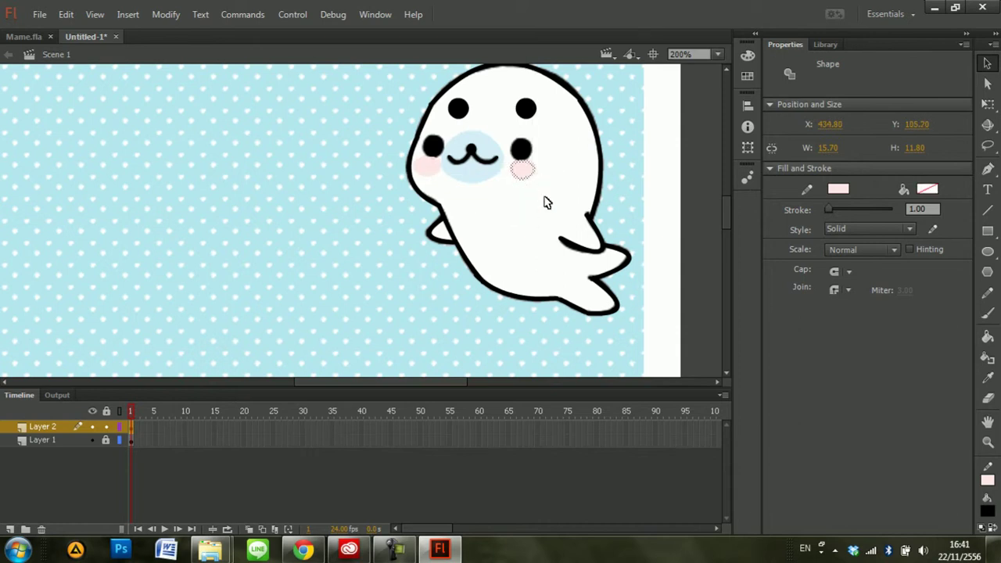
{"action": "left_click", "coordinate": [437, 168]}
{"action": "left_click", "coordinate": [440, 167]}
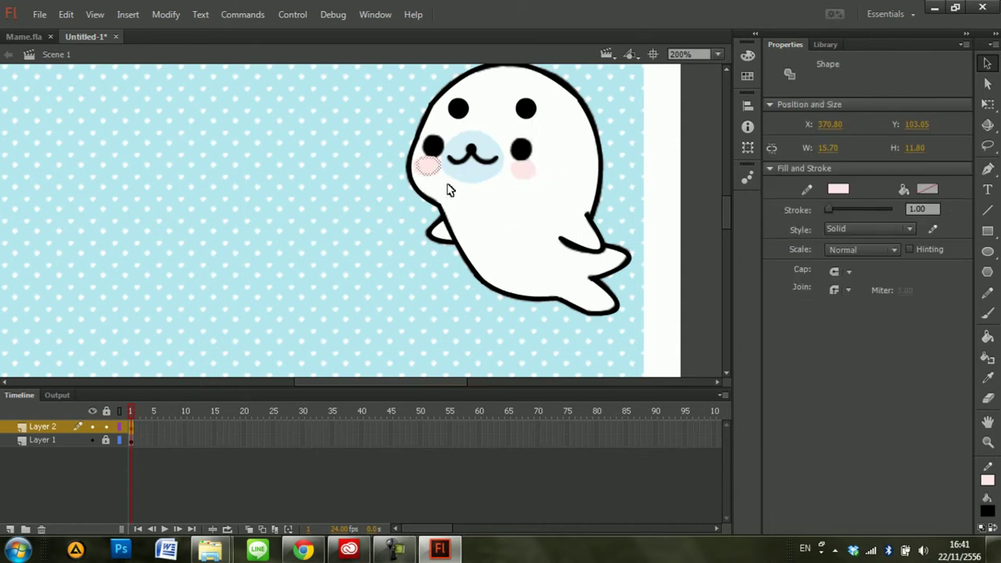
{"action": "left_click", "coordinate": [469, 214]}
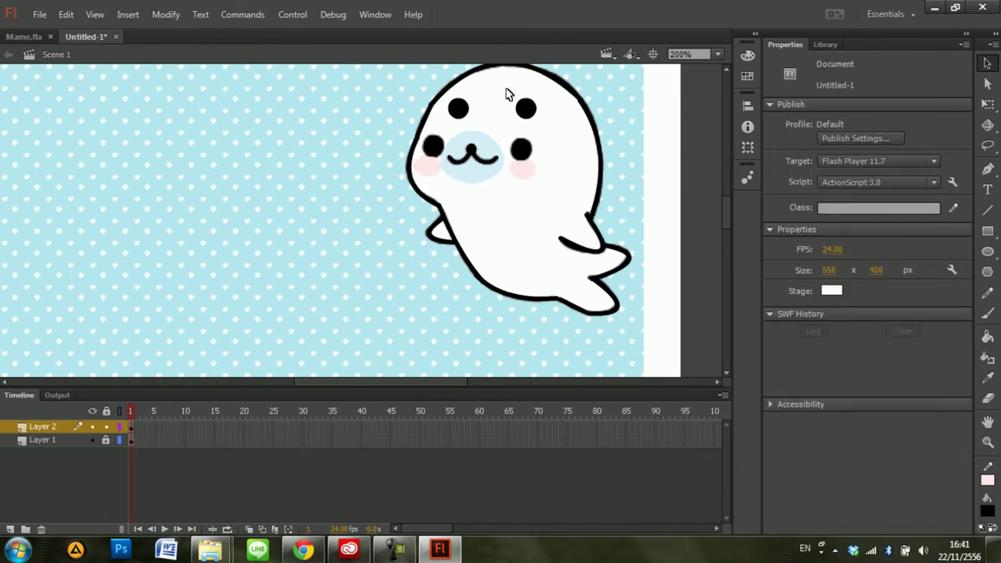
Move the two black eye circles from the forehead onto the seal's right and left eyes in the image
{"action": "left_click", "coordinate": [527, 110]}
{"action": "left_click_drag", "start_coordinate": [527, 110], "coordinate": [532, 160]}
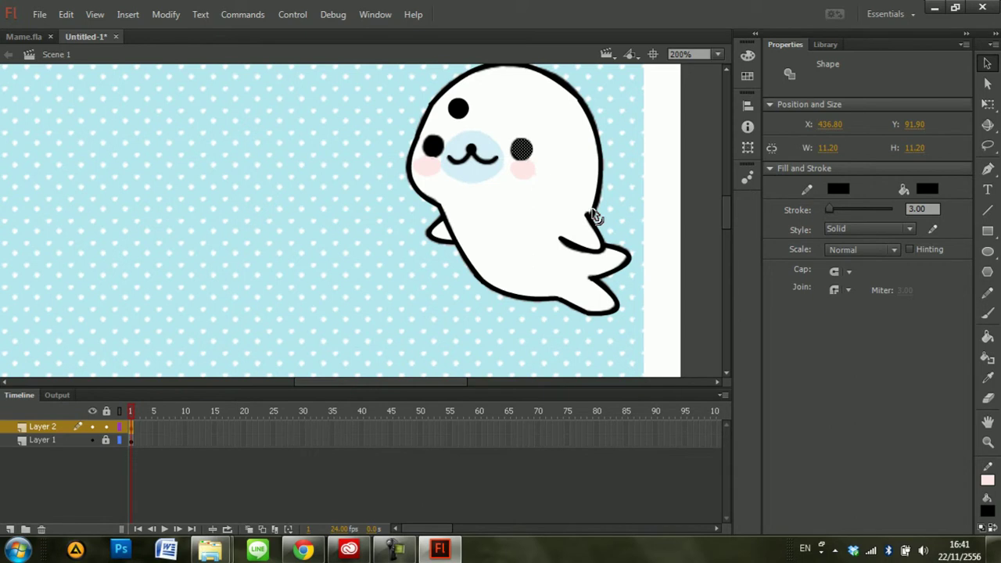
{"action": "left_click", "coordinate": [460, 108]}
{"action": "left_click_drag", "start_coordinate": [463, 112], "coordinate": [437, 150]}
{"action": "left_click", "coordinate": [528, 117]}
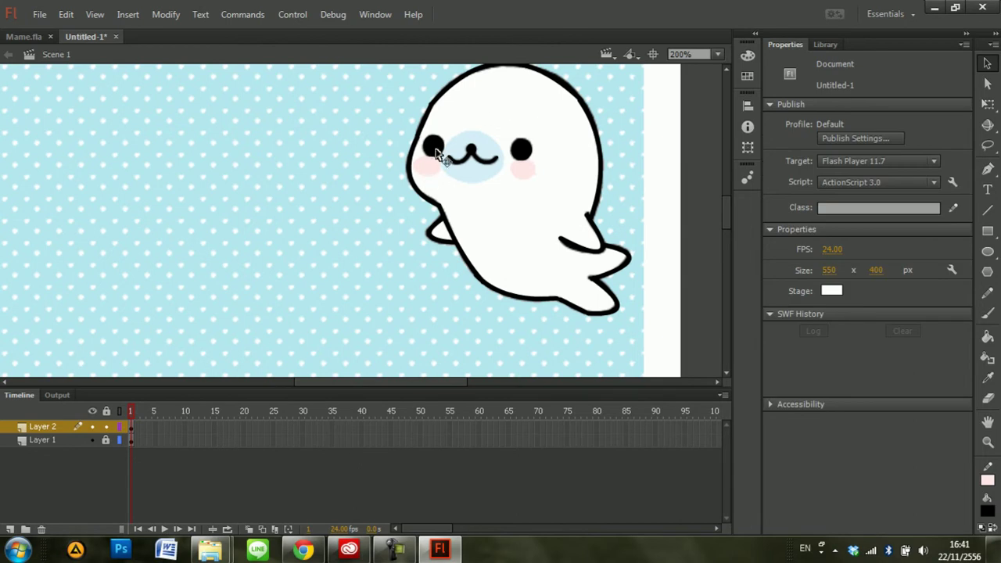
Hide Layer 1 and delete the small stub of line sticking out at the upper left of the head outline
{"action": "left_click", "coordinate": [91, 438]}
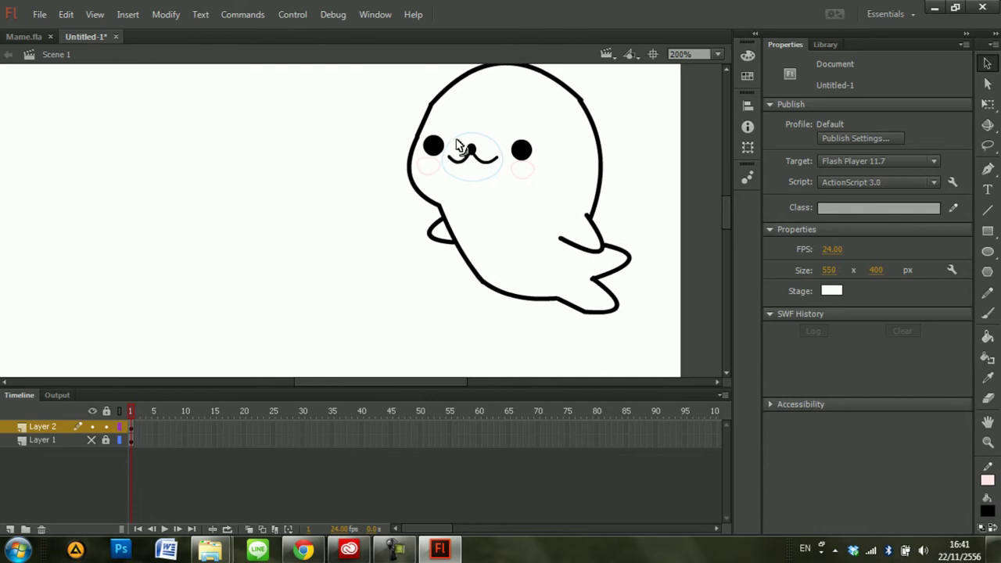
{"action": "left_click", "coordinate": [431, 104]}
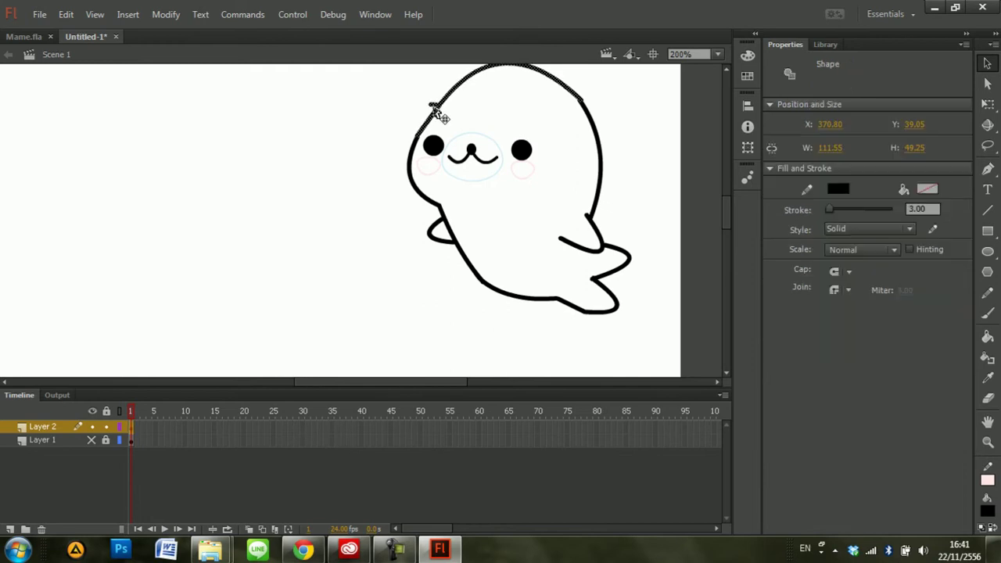
{"action": "left_click", "coordinate": [430, 104]}
{"action": "left_click", "coordinate": [431, 104]}
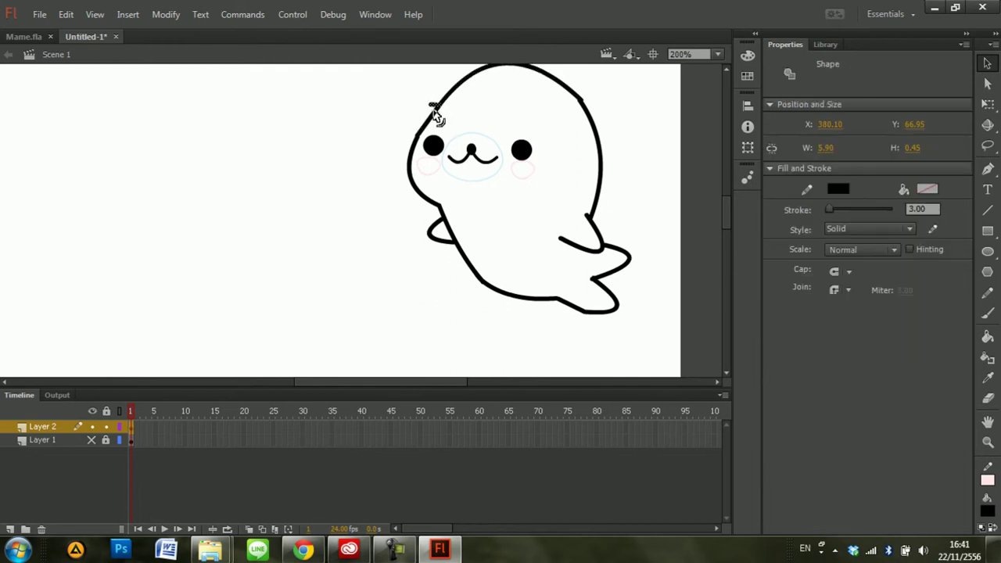
{"action": "left_click", "coordinate": [438, 111]}
{"action": "left_click_drag", "start_coordinate": [438, 108], "coordinate": [438, 105]}
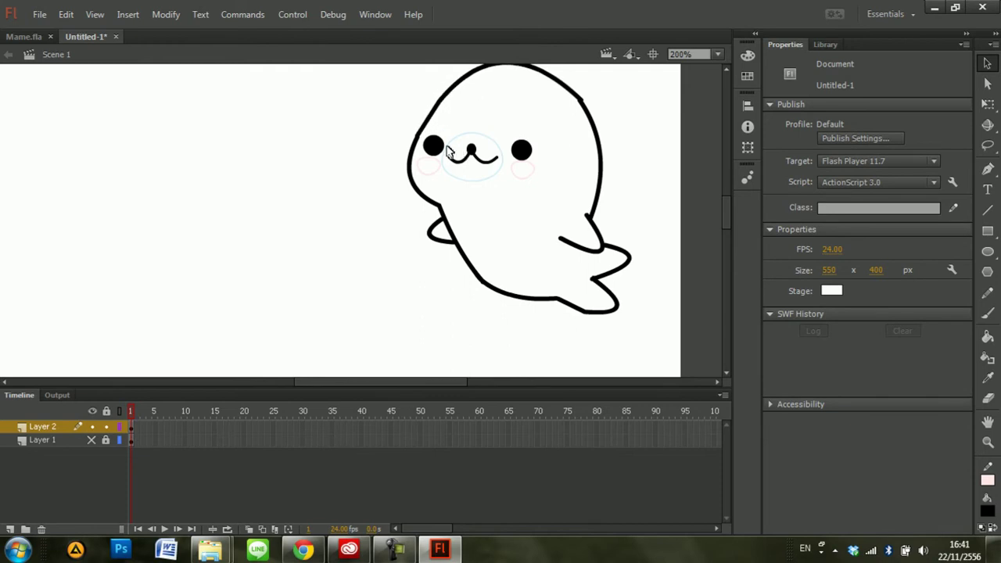
Shift the muzzle outline slightly away from the left eye, shift the nose and both mouth curves to match, and deselect everything
{"action": "scroll", "coordinate": [722, 222], "scroll_direction": "up", "scroll_amount": 3}
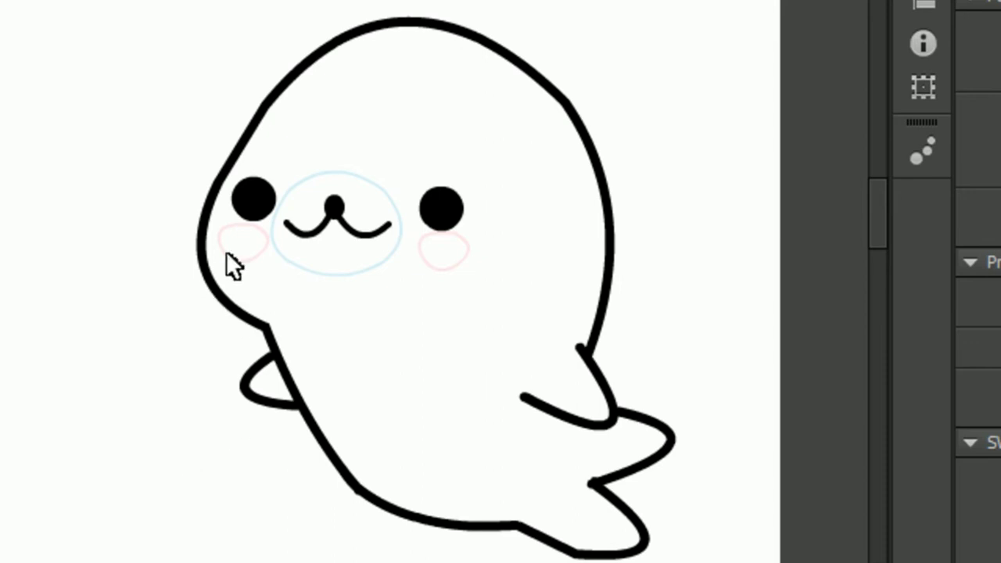
{"action": "left_click", "coordinate": [400, 227]}
{"action": "double_click", "coordinate": [387, 261]}
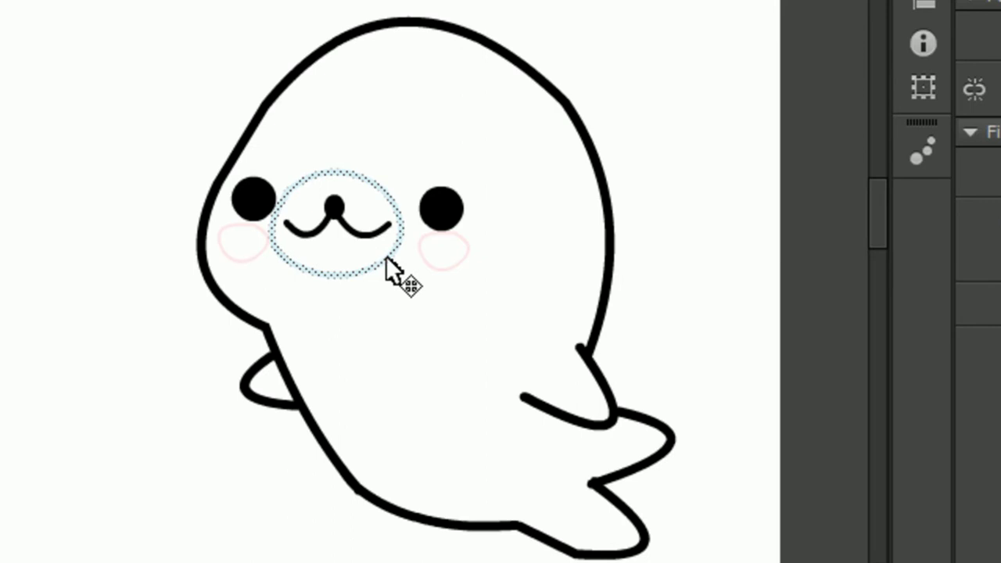
{"action": "left_click", "coordinate": [334, 208]}
{"action": "left_click", "coordinate": [351, 230]}
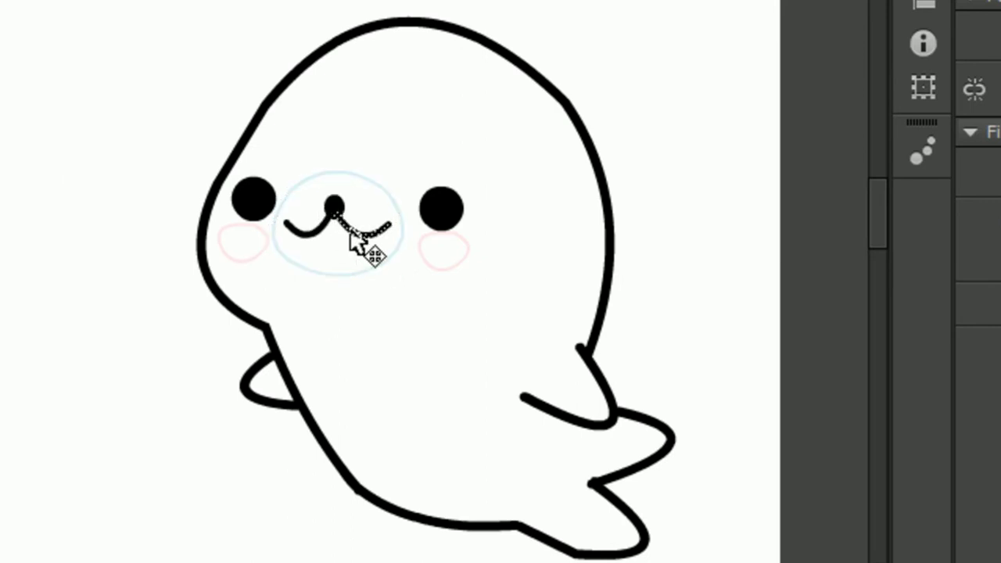
{"action": "left_click", "coordinate": [334, 208], "text": "shift"}
{"action": "left_click", "coordinate": [320, 228], "text": "shift"}
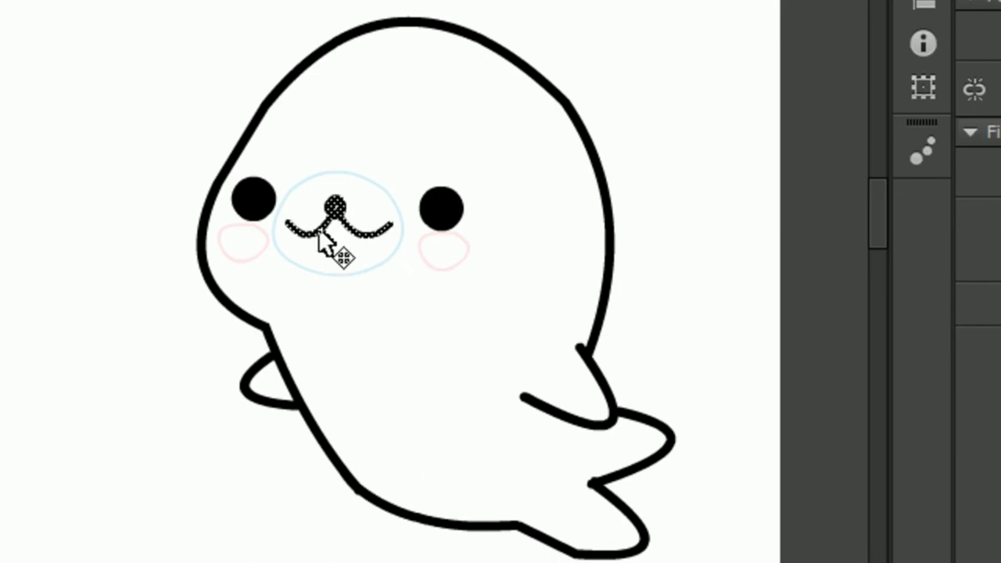
{"action": "left_click", "coordinate": [335, 209]}
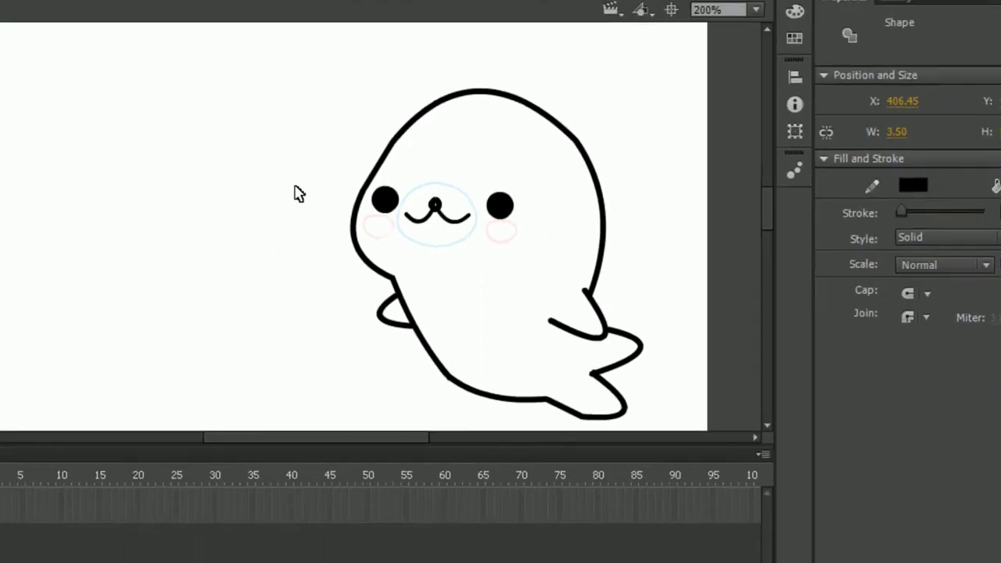
{"action": "left_click", "coordinate": [300, 194]}
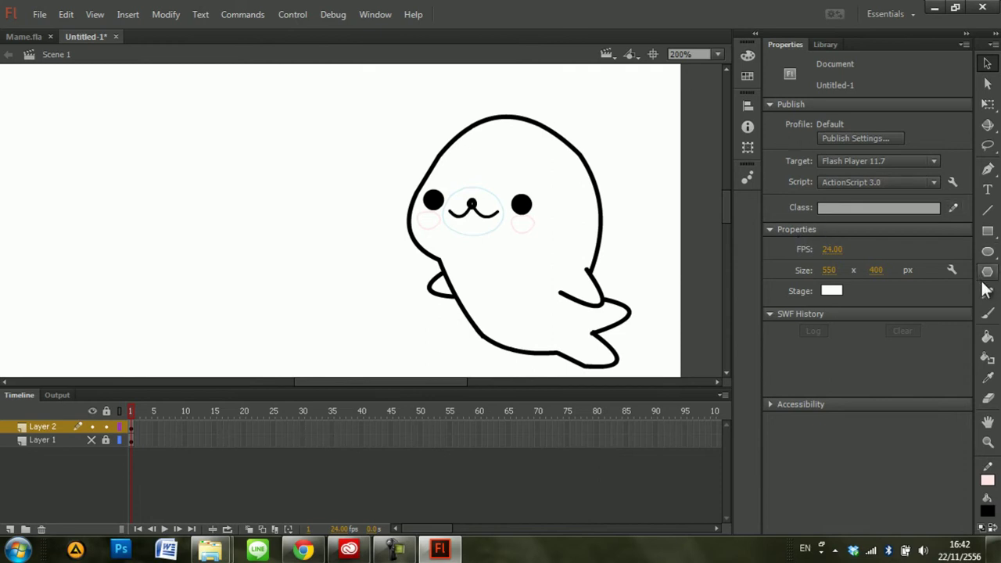
Fill the muzzle using the Paint Bucket with the light blue sampled from its outline
{"action": "left_click", "coordinate": [988, 336]}
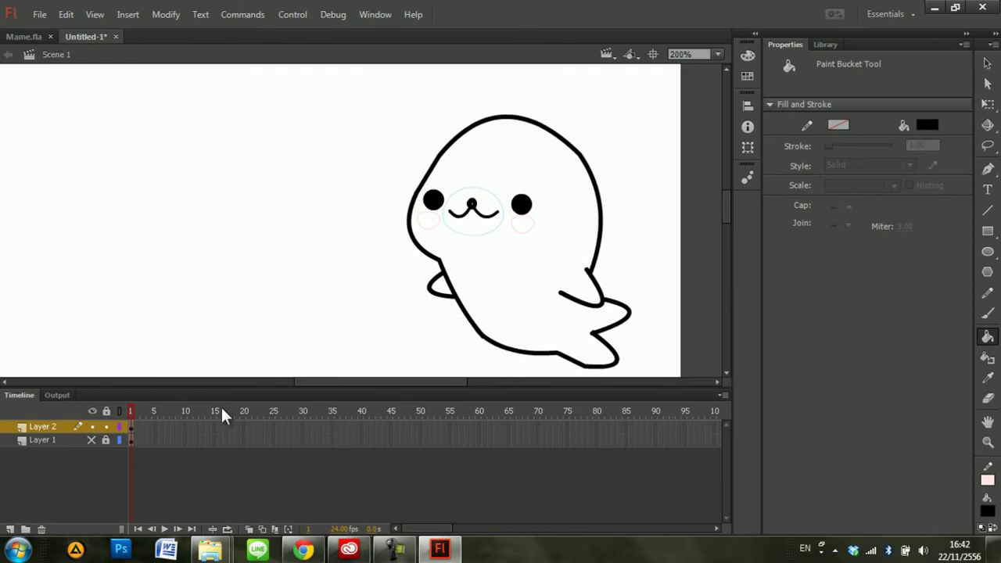
{"action": "left_click", "coordinate": [926, 125]}
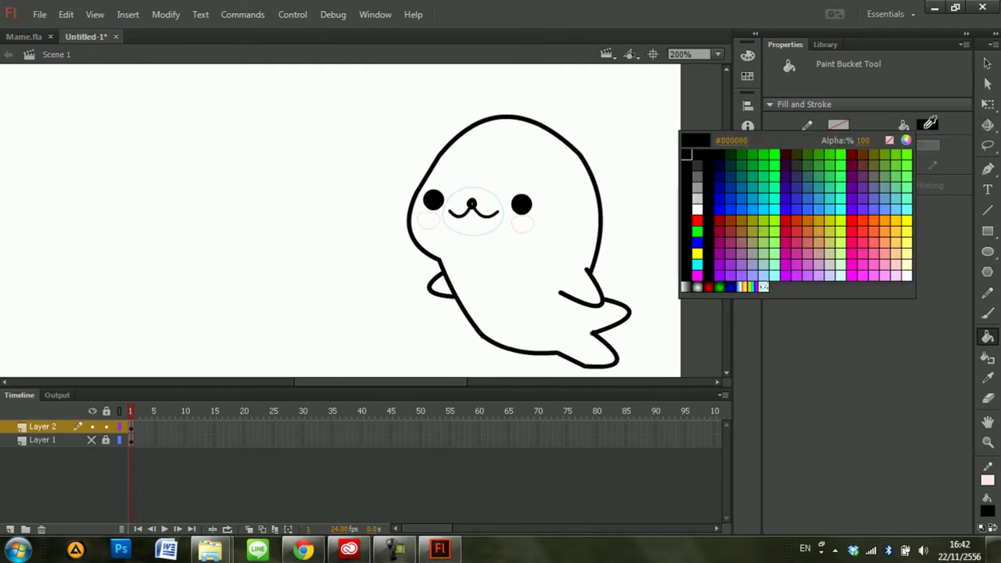
{"action": "left_click", "coordinate": [509, 205]}
{"action": "left_click", "coordinate": [502, 213]}
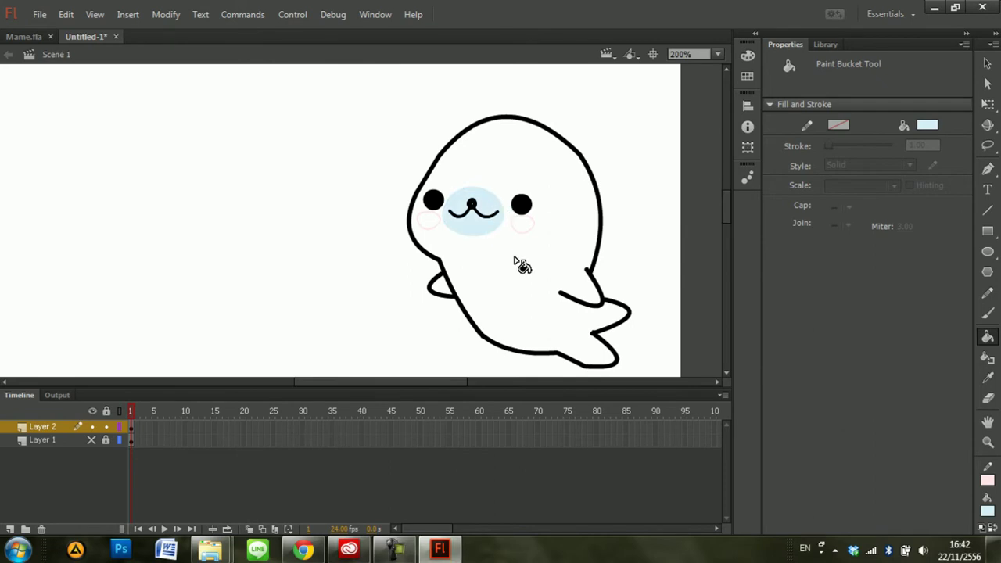
Fill the seal's nose with black sampled from the mouth, and set the fill colour to the light pink of the cheek outlines
{"action": "left_click", "coordinate": [929, 125]}
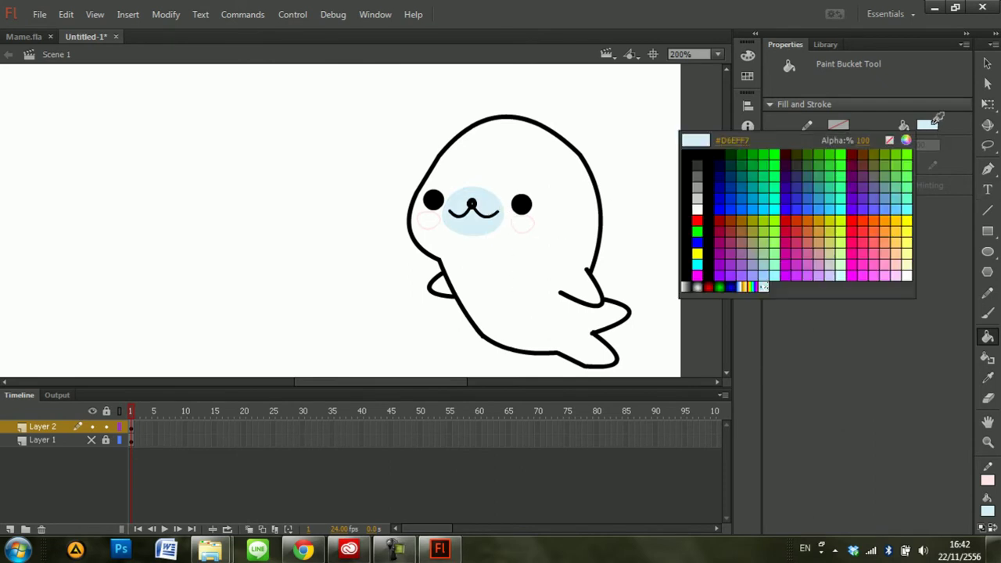
{"action": "left_click", "coordinate": [480, 209]}
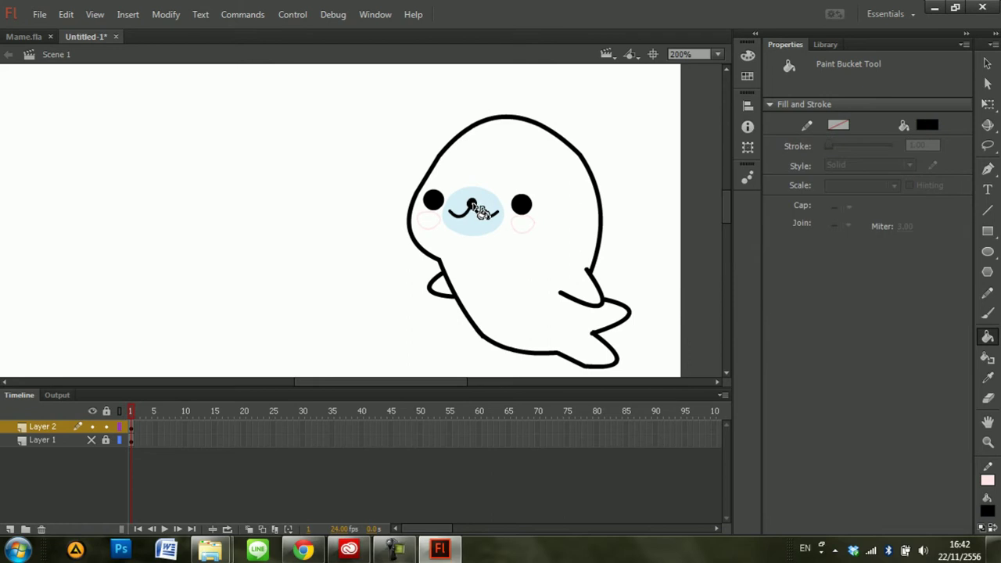
{"action": "left_click", "coordinate": [926, 125]}
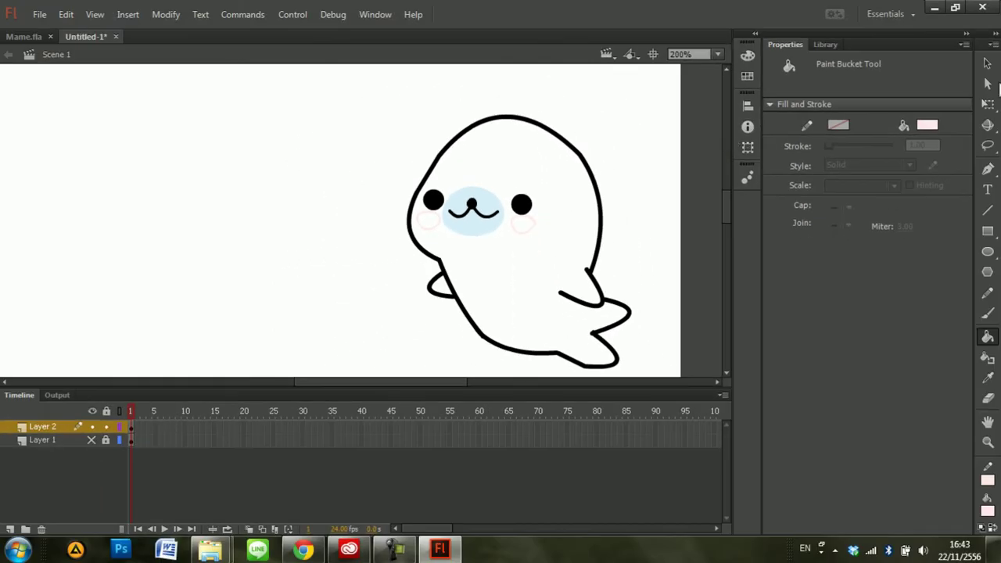
Move the right cheek's pink outline down, clear of the eye above it, and deselect it
{"action": "left_click", "coordinate": [987, 64]}
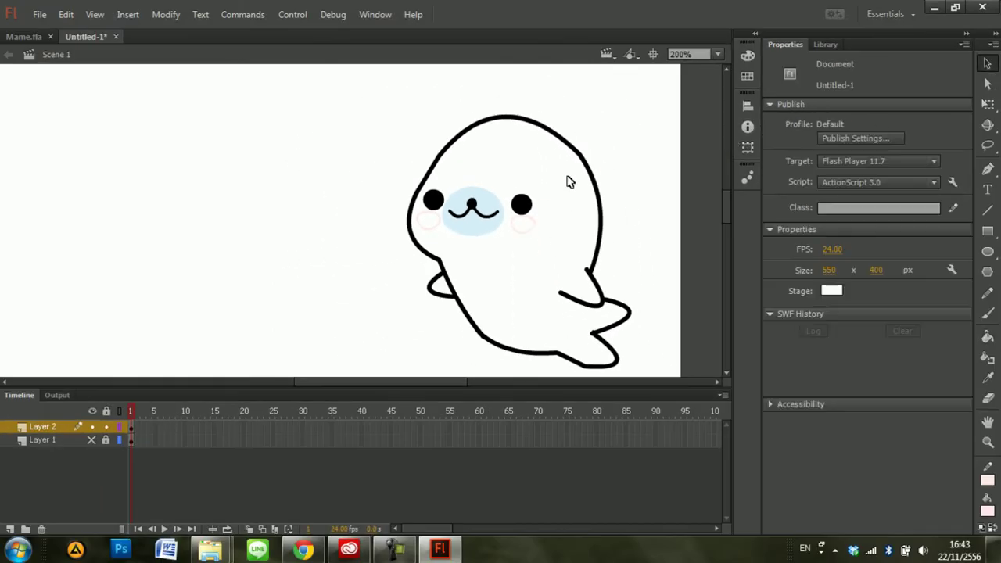
{"action": "left_click", "coordinate": [718, 55]}
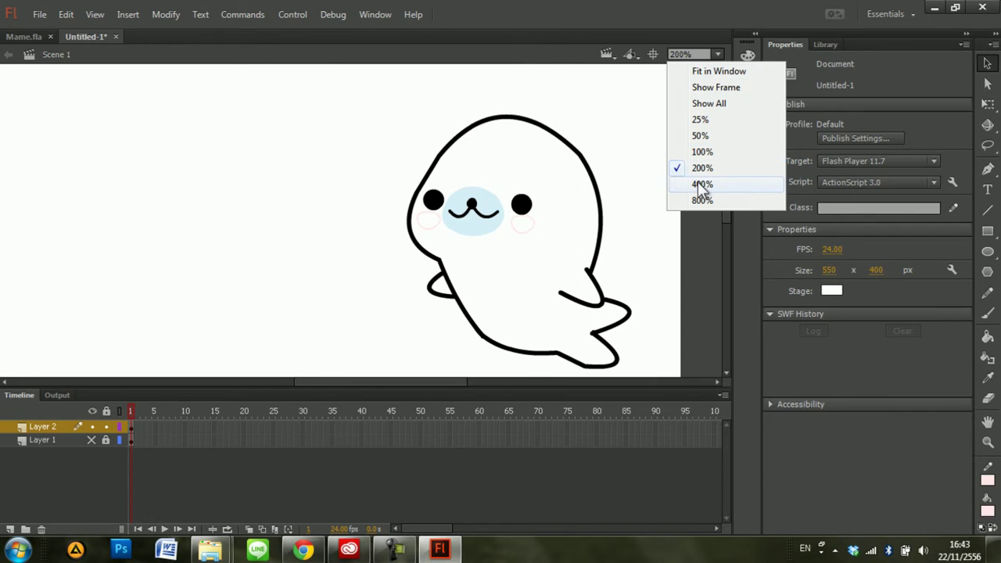
{"action": "left_click", "coordinate": [687, 182]}
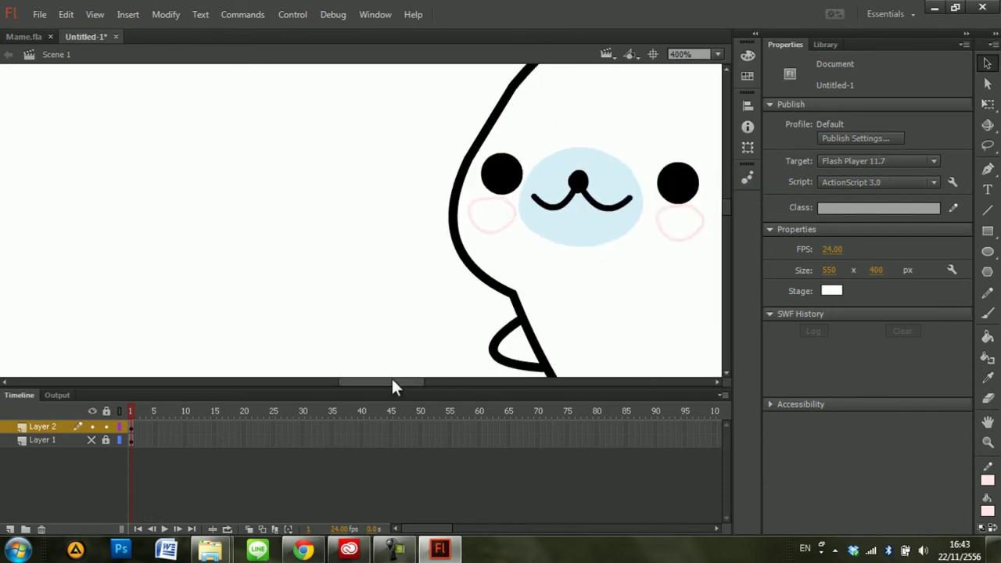
{"action": "scroll", "coordinate": [403, 377], "scroll_direction": "right", "scroll_amount": 3}
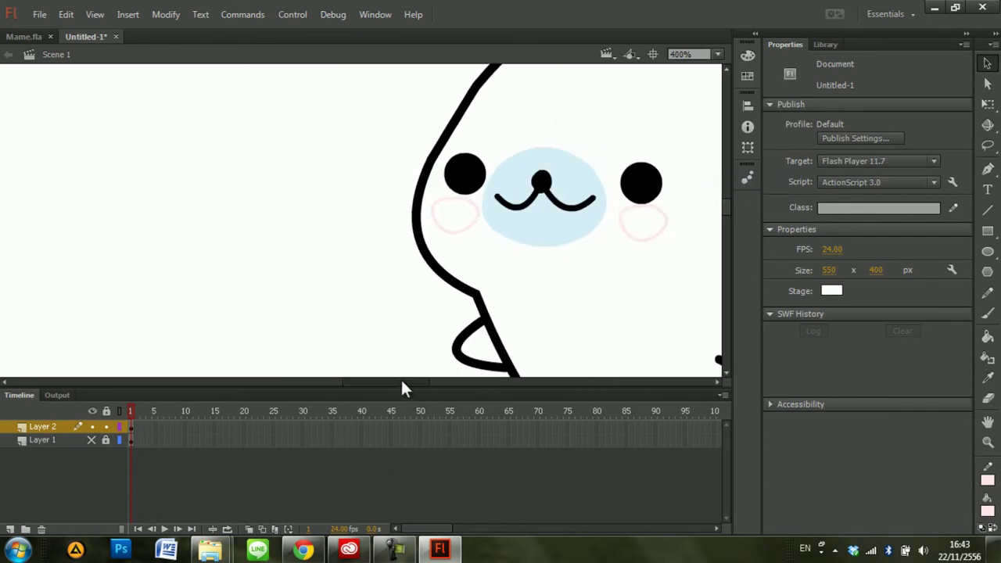
{"action": "left_click", "coordinate": [617, 220]}
{"action": "left_click", "coordinate": [614, 254]}
{"action": "left_click_drag", "start_coordinate": [622, 227], "coordinate": [614, 259]}
{"action": "left_click", "coordinate": [630, 242]}
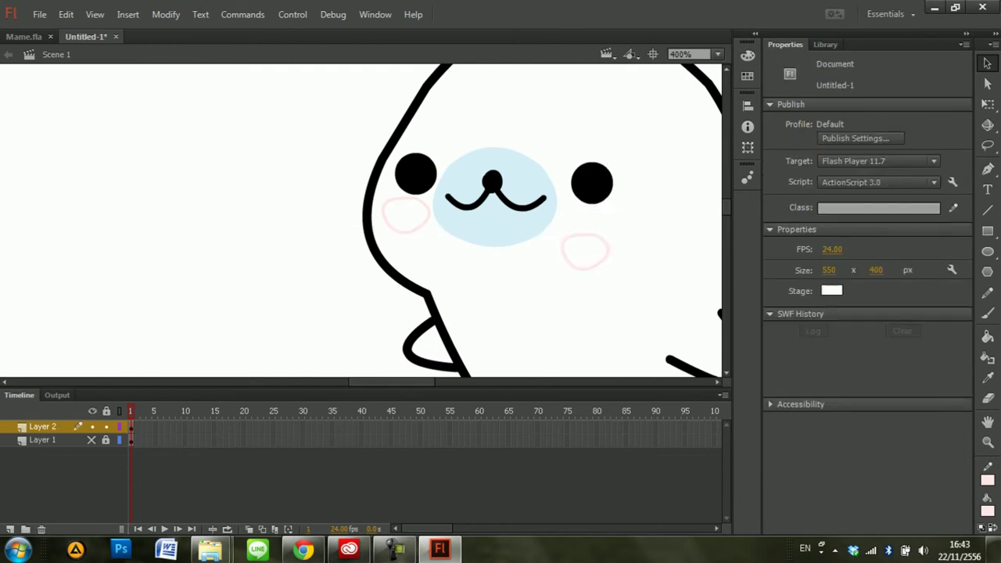
Try to fill the moved right cheek outline with light pink using the Paint Bucket, adjusting its curve between attempts
{"action": "left_click", "coordinate": [988, 336]}
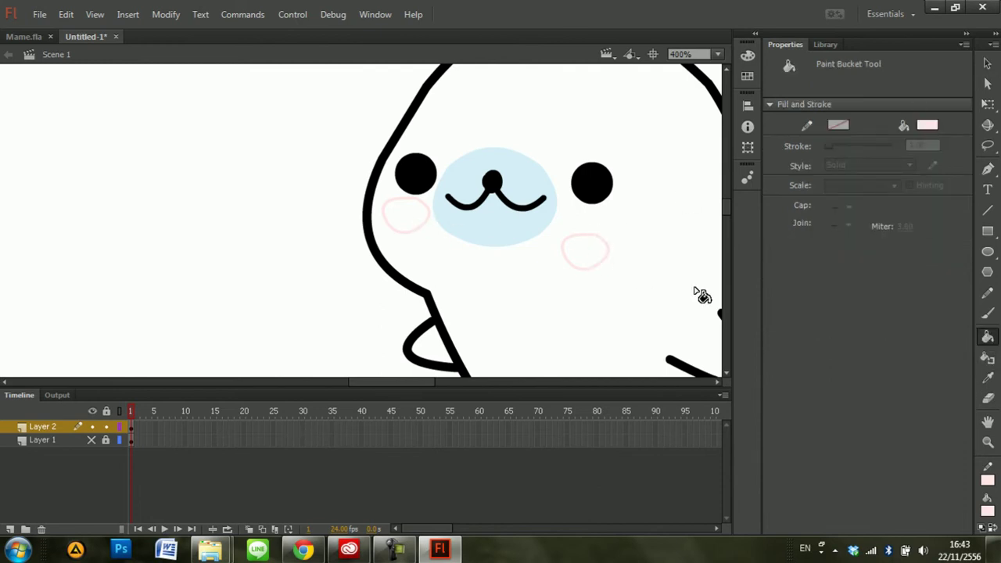
{"action": "left_click", "coordinate": [988, 64]}
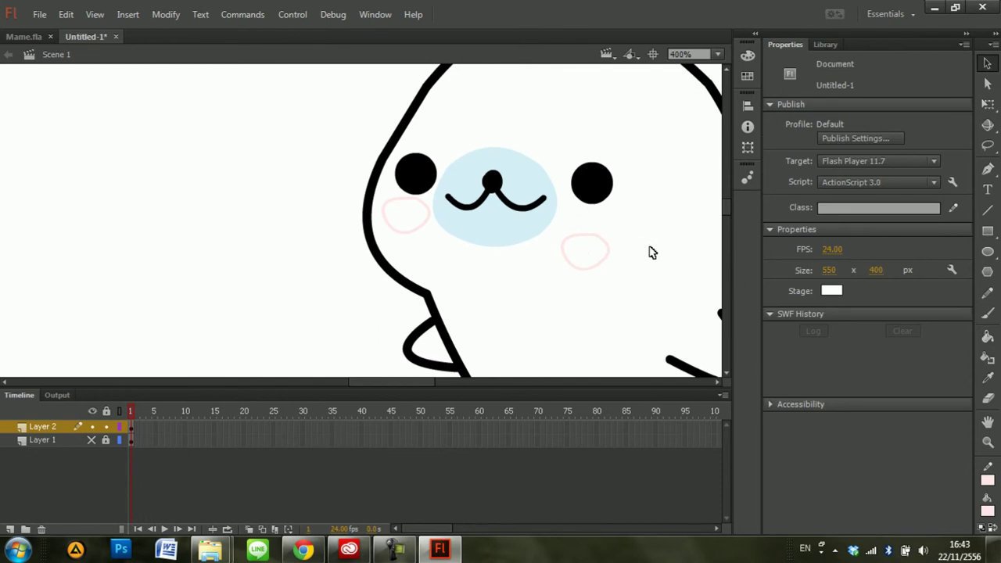
{"action": "mouse_move", "coordinate": [608, 264]}
{"action": "left_mouse_down"}
{"action": "mouse_move", "coordinate": [625, 259]}
{"action": "mouse_move", "coordinate": [611, 252]}
{"action": "left_mouse_up"}
{"action": "left_click", "coordinate": [987, 336]}
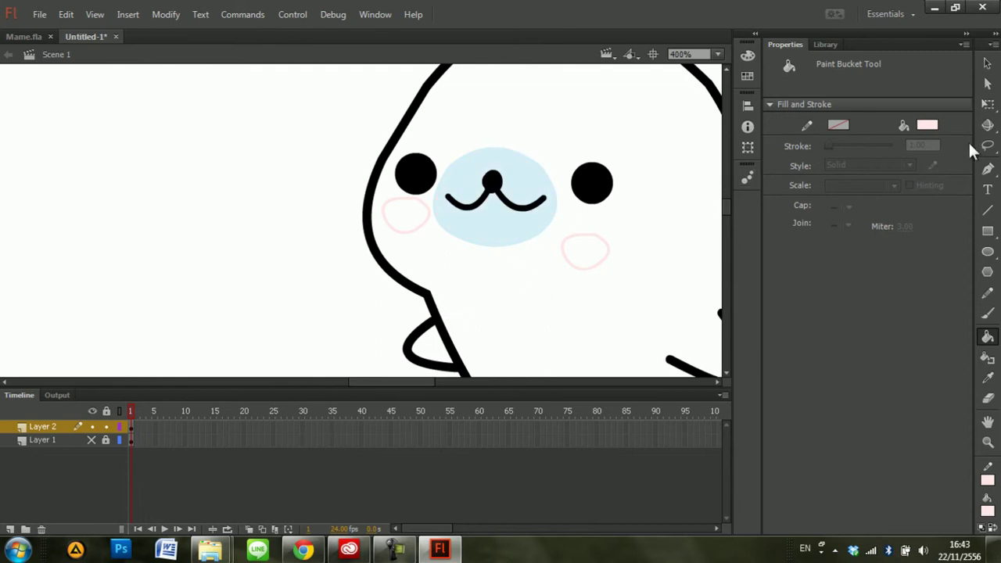
Try to reshape the right cheek outline by bending its lower and upper curves
{"action": "left_click", "coordinate": [987, 63]}
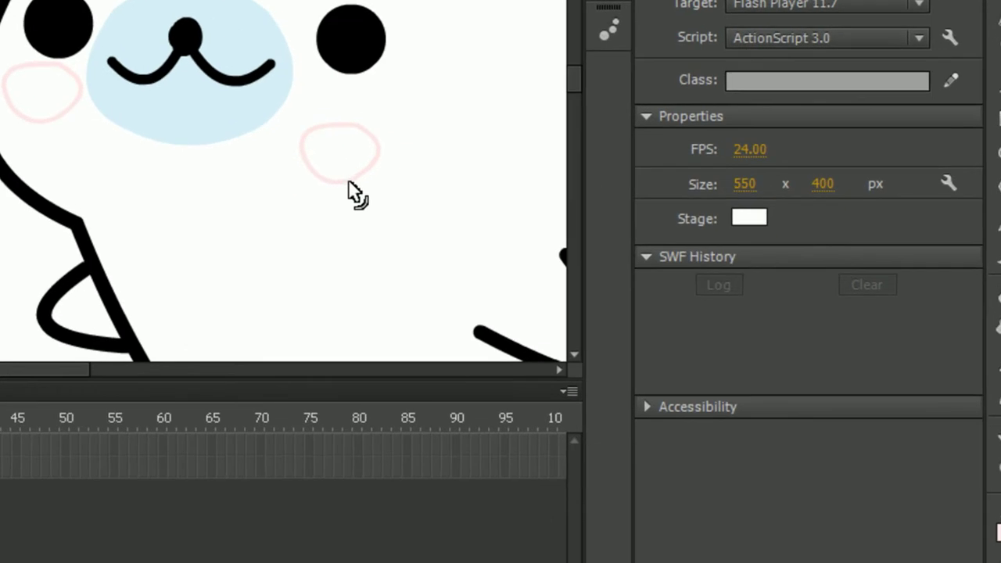
{"action": "left_click_drag", "start_coordinate": [349, 187], "coordinate": [344, 196]}
{"action": "left_click_drag", "start_coordinate": [351, 129], "coordinate": [380, 118]}
{"action": "left_click_drag", "start_coordinate": [344, 156], "coordinate": [353, 161]}
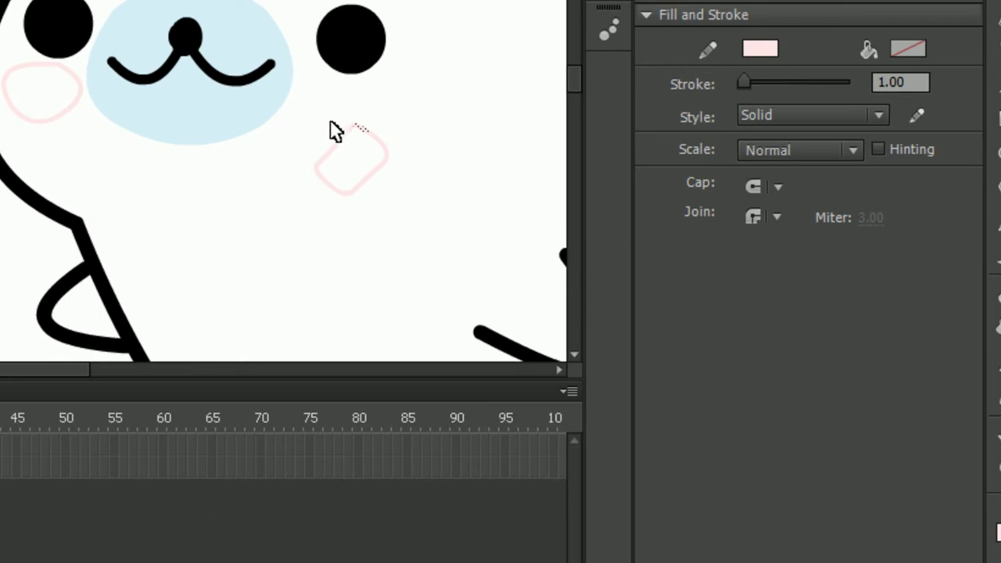
Undo the reshaping and the move of the right cheek outline, and deselect it
{"action": "key", "text": "ctrl+z"}
{"action": "key", "text": "ctrl+z"}
{"action": "key", "text": "ctrl+z"}
{"action": "key", "text": "ctrl+z"}
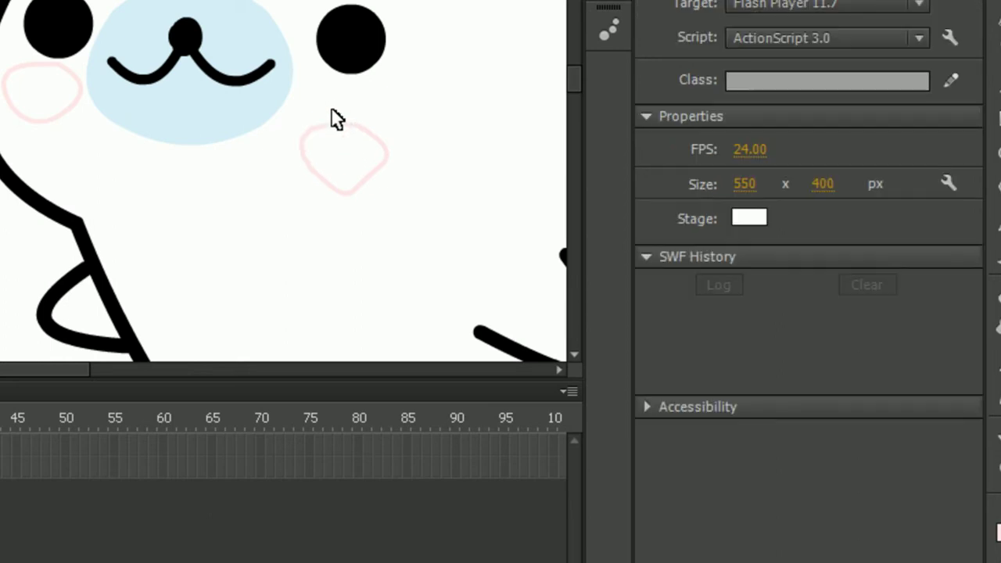
{"action": "key", "text": "ctrl+z"}
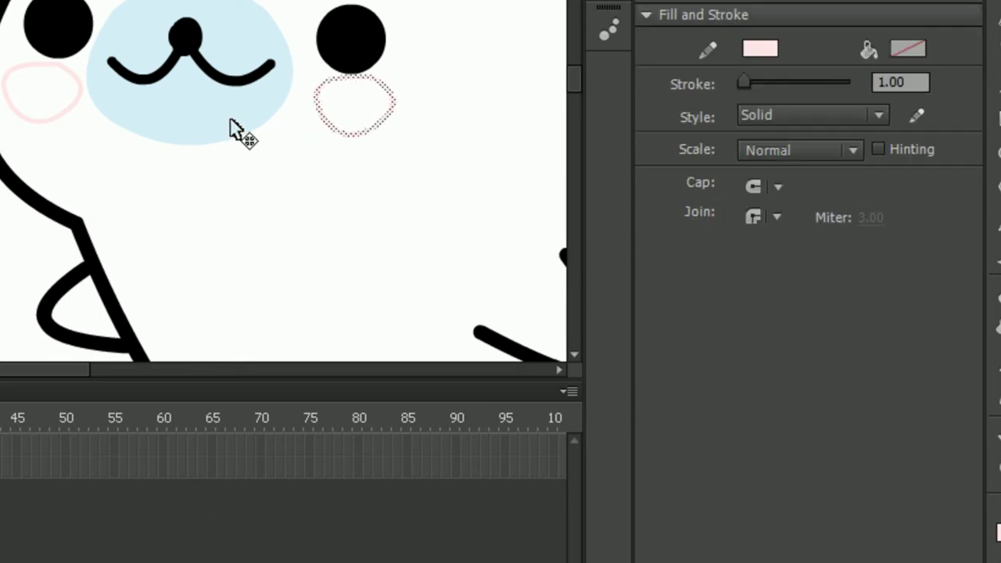
{"action": "left_click", "coordinate": [446, 178]}
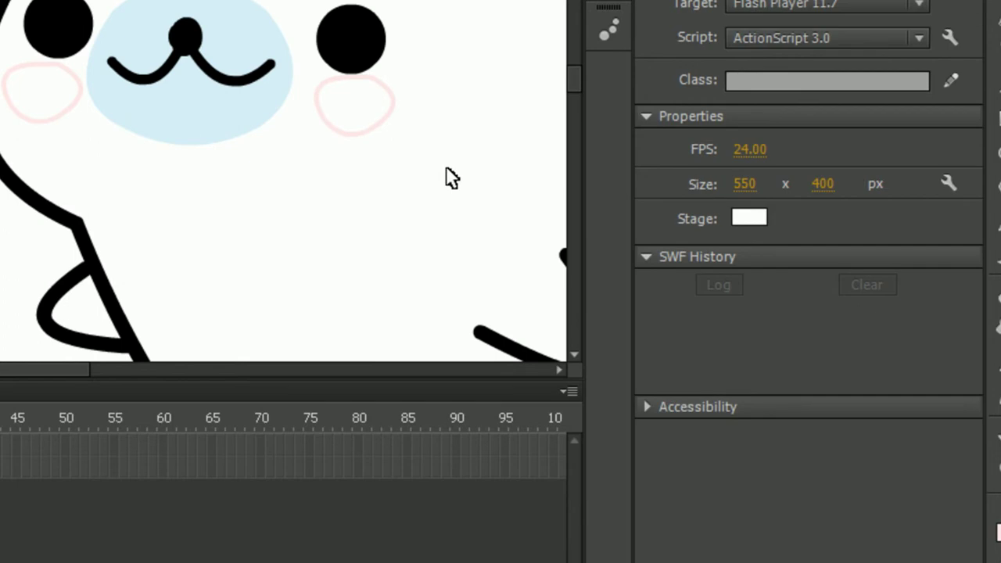
Draw a filled light pink oval the size of the cheek, move the right cheek outline aside, and place the oval under the right eye
{"action": "left_click", "coordinate": [998, 153]}
{"action": "left_click_drag", "start_coordinate": [299, 150], "coordinate": [377, 213]}
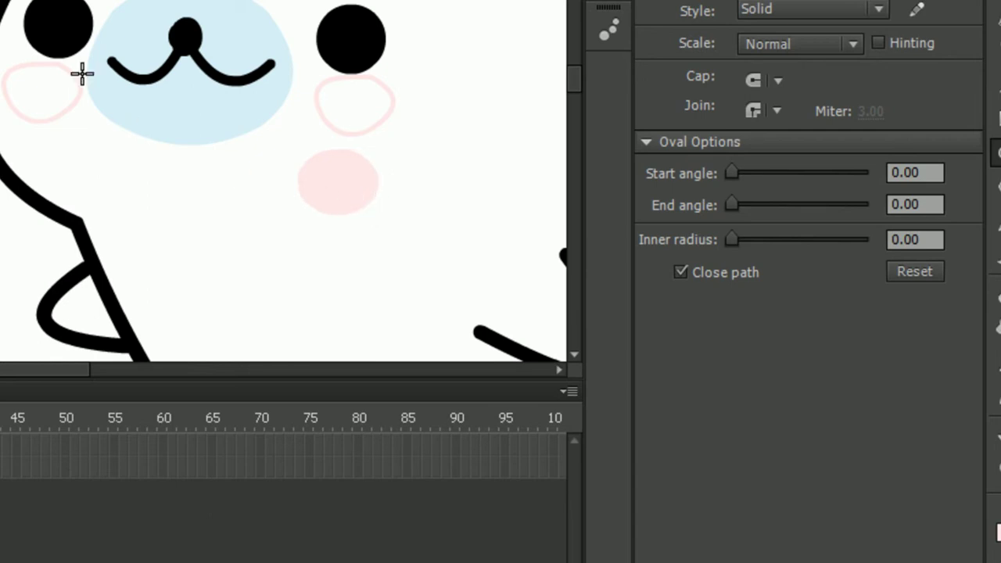
{"action": "key", "text": "v"}
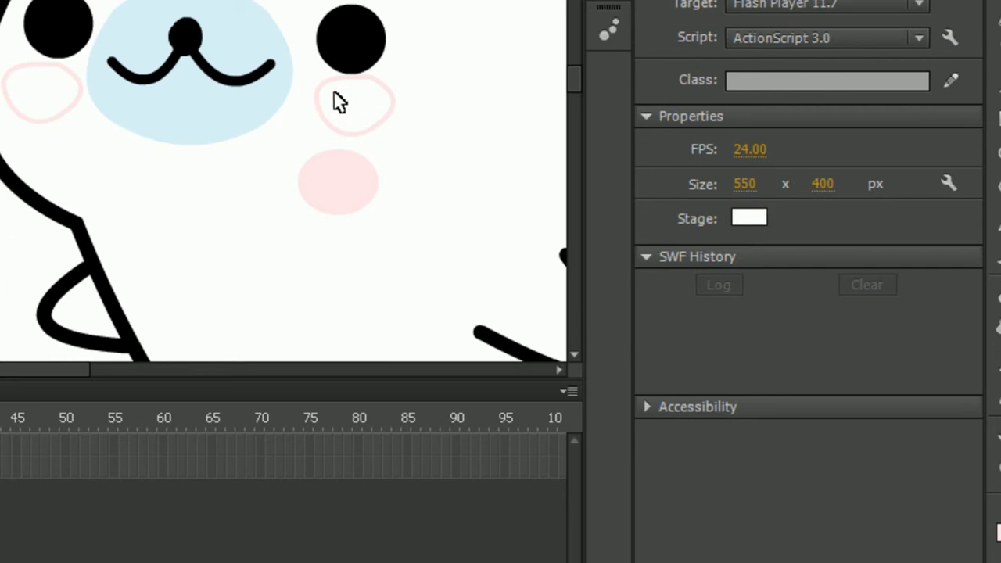
{"action": "left_click", "coordinate": [332, 80]}
{"action": "left_click_drag", "start_coordinate": [332, 80], "coordinate": [462, 185]}
{"action": "left_click", "coordinate": [356, 188]}
{"action": "left_click_drag", "start_coordinate": [357, 189], "coordinate": [360, 108]}
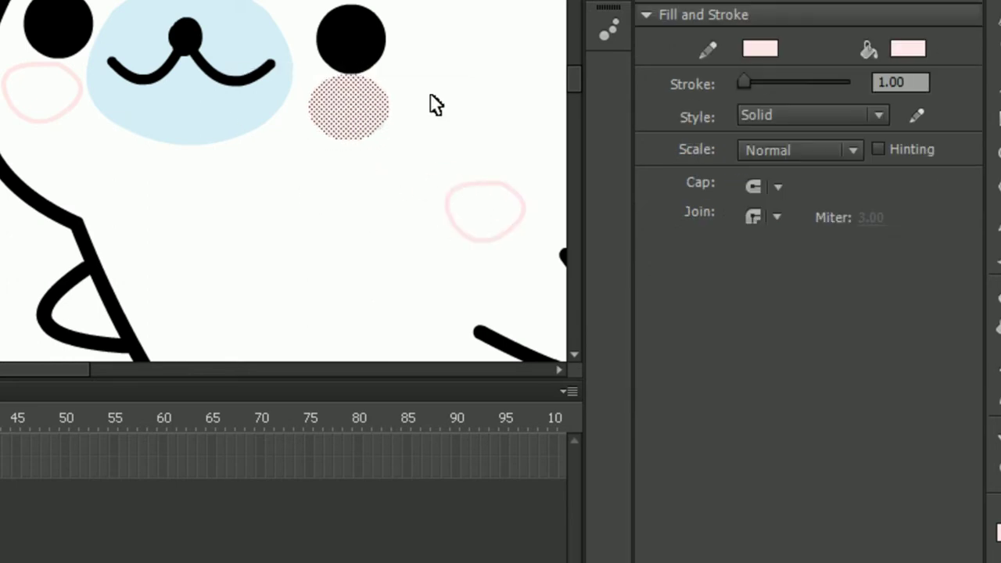
{"action": "left_click", "coordinate": [403, 148]}
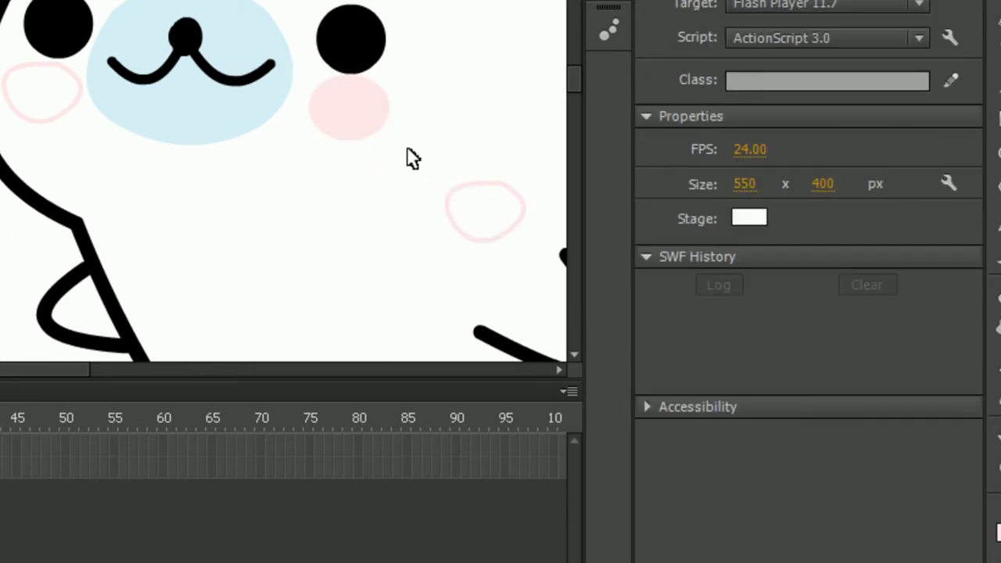
Move the left cheek outline aside onto the body and place a copy of the pink cheek oval under the left eye
{"action": "left_click", "coordinate": [78, 90]}
{"action": "left_click_drag", "start_coordinate": [78, 90], "coordinate": [364, 246]}
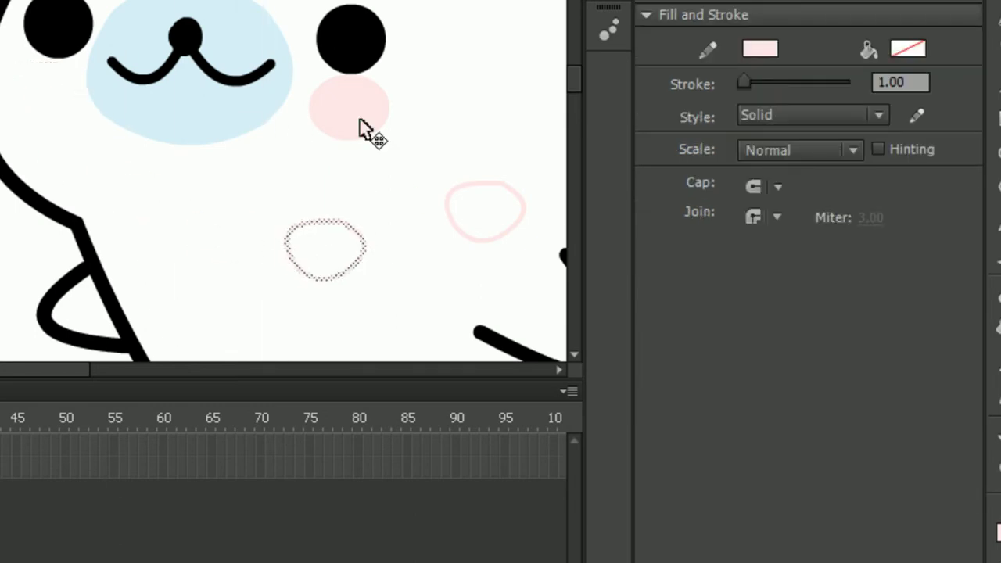
{"action": "left_click", "coordinate": [360, 101]}
{"action": "key", "text": "ctrl+c"}
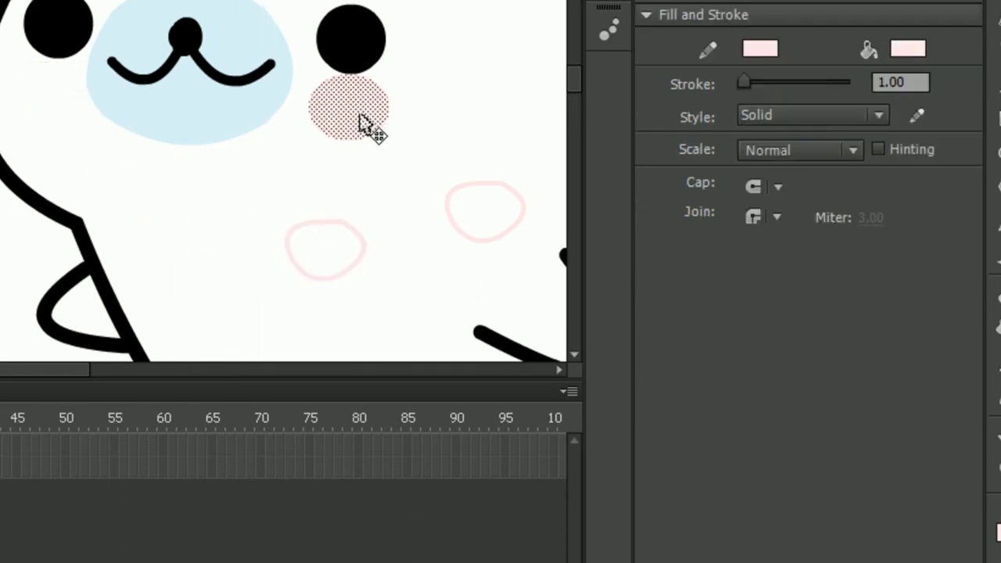
{"action": "key", "text": "ctrl+v"}
{"action": "left_click_drag", "start_coordinate": [5, 125], "coordinate": [41, 106]}
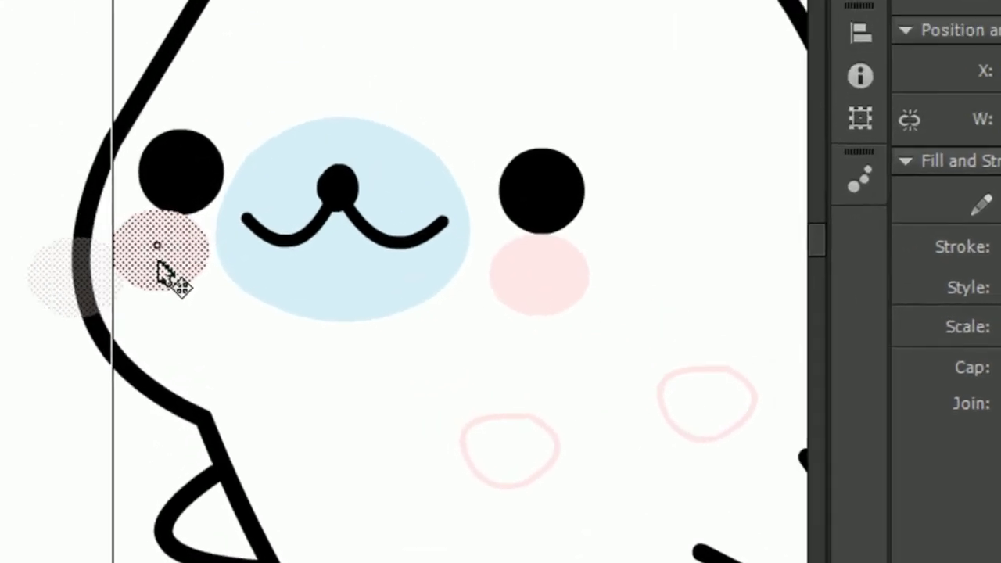
{"action": "left_click_drag", "start_coordinate": [160, 273], "coordinate": [162, 275]}
{"action": "left_click", "coordinate": [219, 330]}
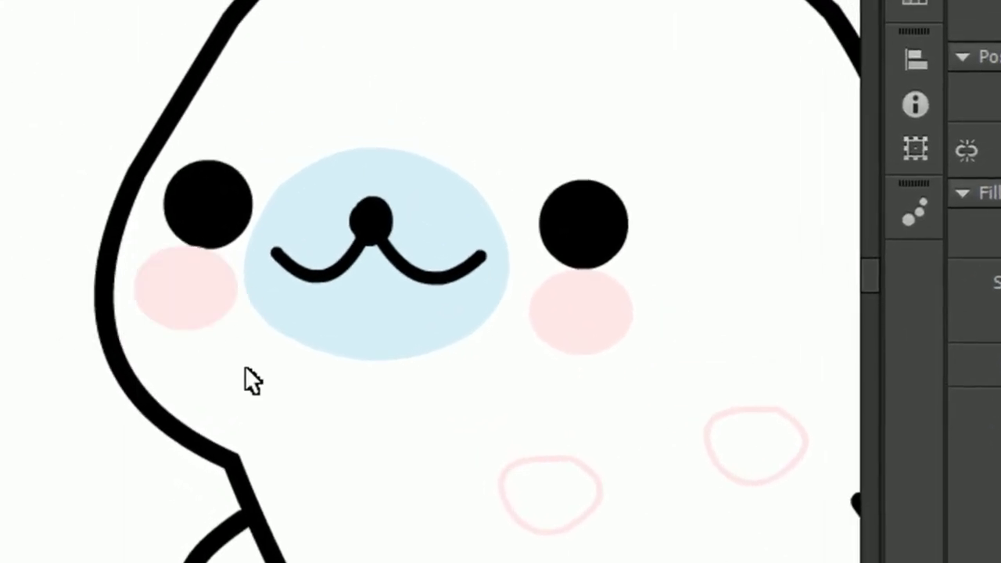
Shift the left cheek oval slightly down from the eye and deselect it
{"action": "left_click", "coordinate": [202, 211]}
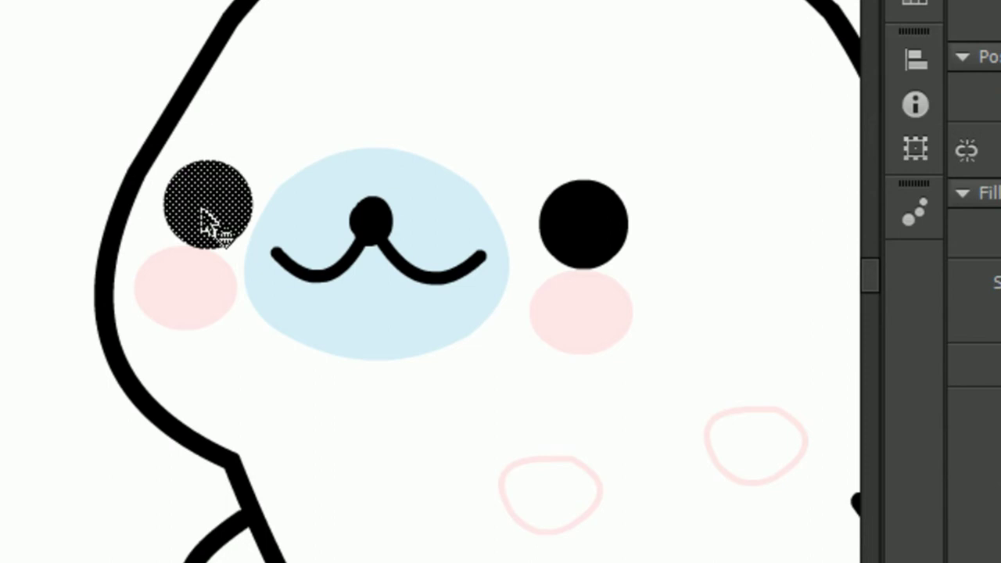
{"action": "left_click", "coordinate": [307, 98]}
{"action": "left_click", "coordinate": [195, 284]}
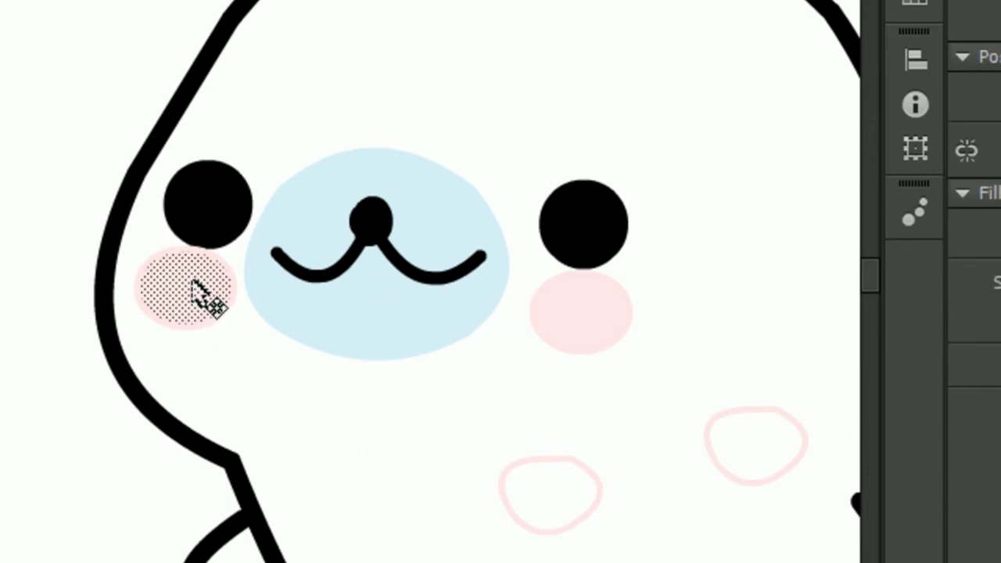
{"action": "left_click", "coordinate": [268, 385]}
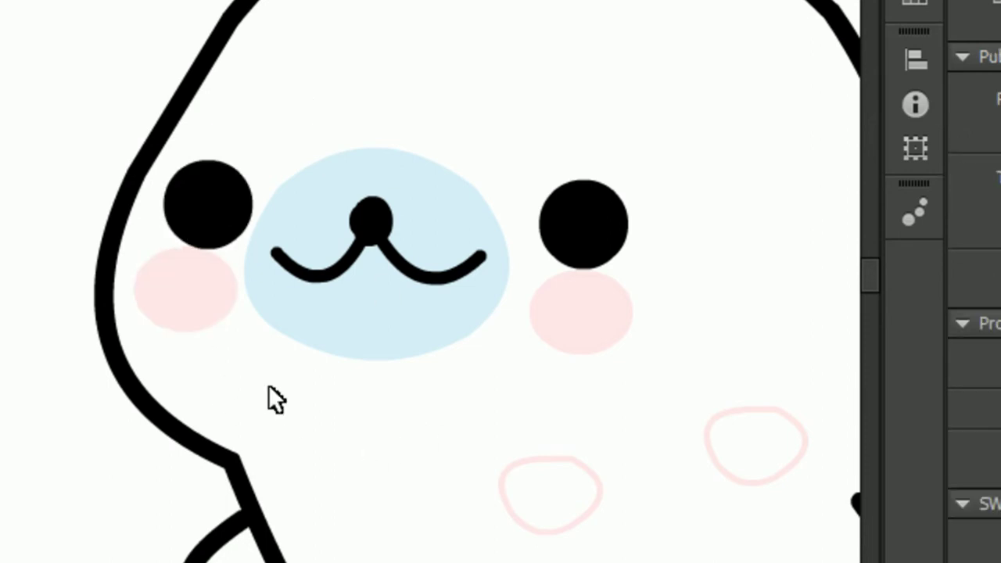
Delete the two leftover pink cheek outlines from the seal's body
{"action": "left_click", "coordinate": [555, 459]}
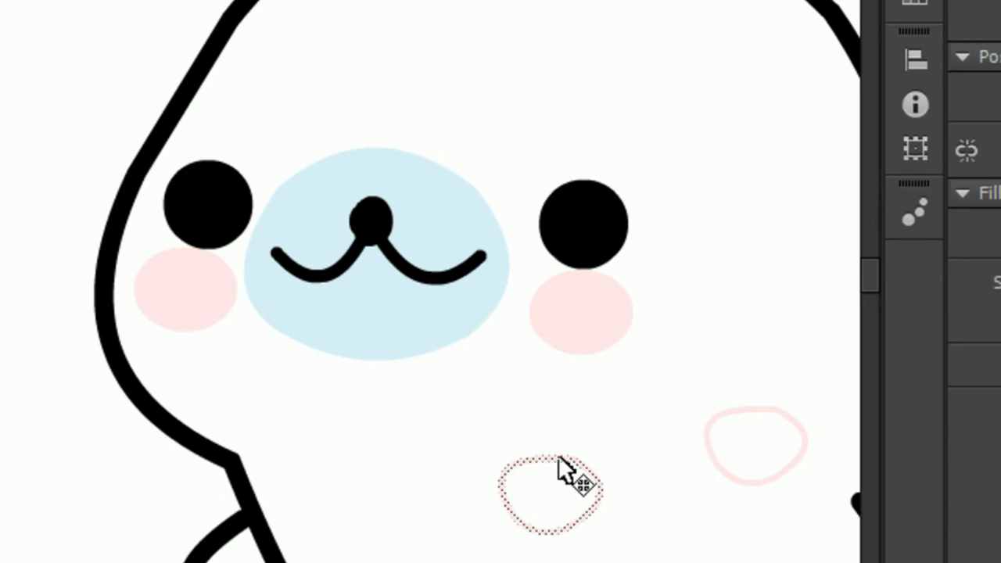
{"action": "key", "text": "Delete"}
{"action": "left_click", "coordinate": [717, 410]}
{"action": "key", "text": "Delete"}
Move the whole seal drawing from the stage's upper right to its middle and deselect it
{"action": "left_click", "coordinate": [759, 19]}
{"action": "left_click", "coordinate": [711, 72]}
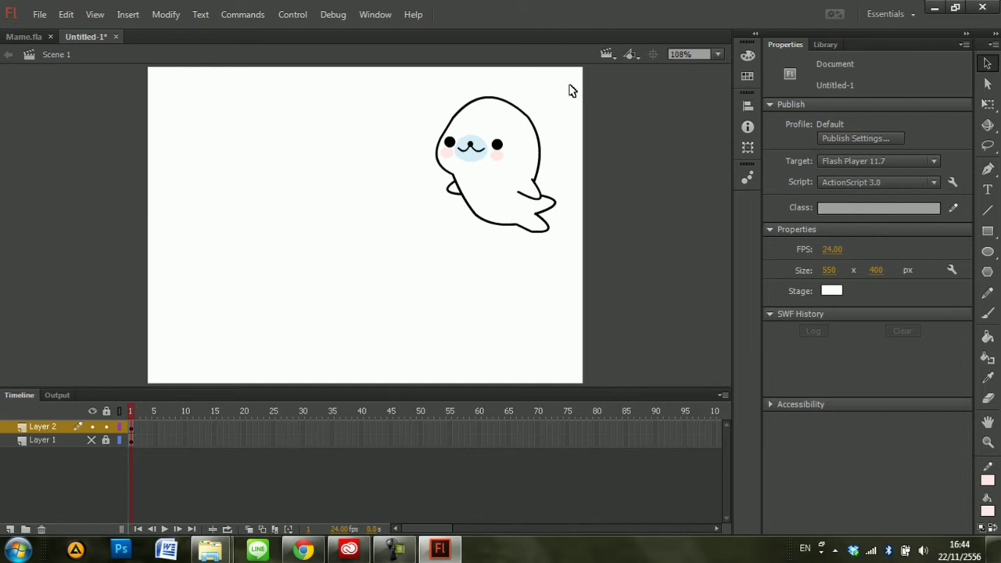
{"action": "left_click_drag", "start_coordinate": [415, 89], "coordinate": [565, 255]}
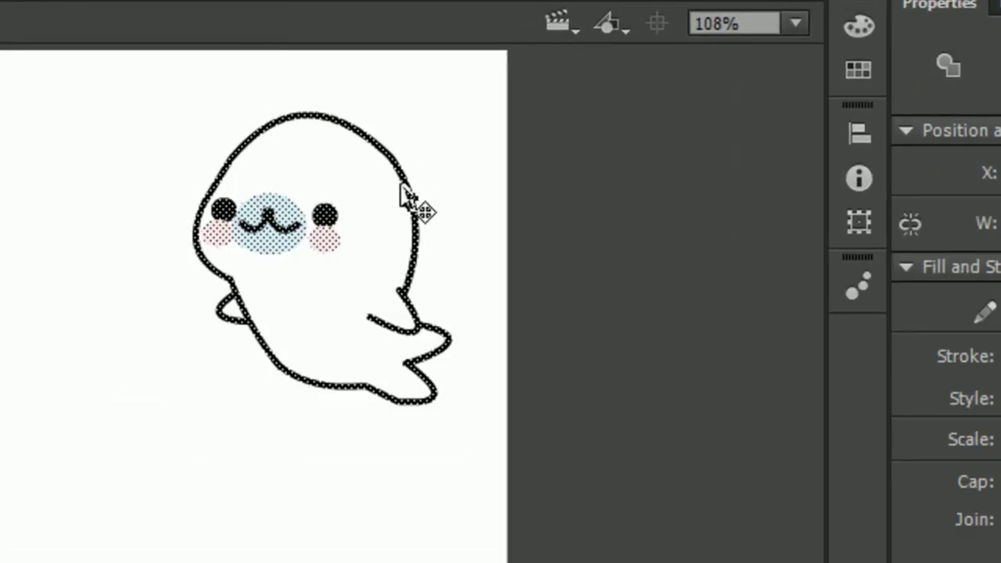
{"action": "mouse_move", "coordinate": [409, 196]}
{"action": "left_mouse_down"}
{"action": "mouse_move", "coordinate": [332, 233]}
{"action": "mouse_move", "coordinate": [100, 286]}
{"action": "mouse_move", "coordinate": [138, 290]}
{"action": "left_mouse_up"}
{"action": "left_click", "coordinate": [296, 260]}
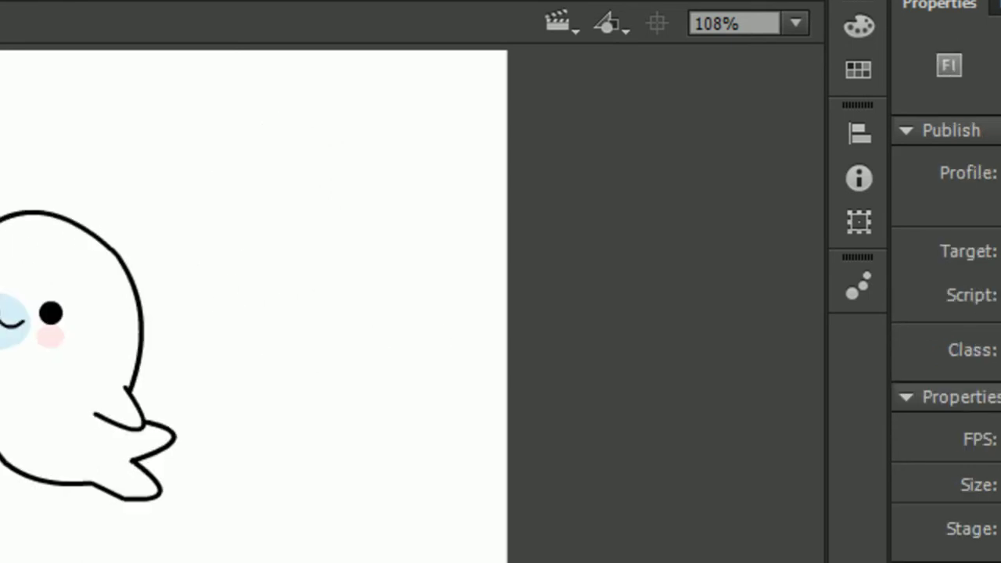
Select the whole seal drawing and set up its conversion to a Graphic symbol named Mamegoma1
{"action": "left_click_drag", "start_coordinate": [0, 166], "coordinate": [245, 544]}
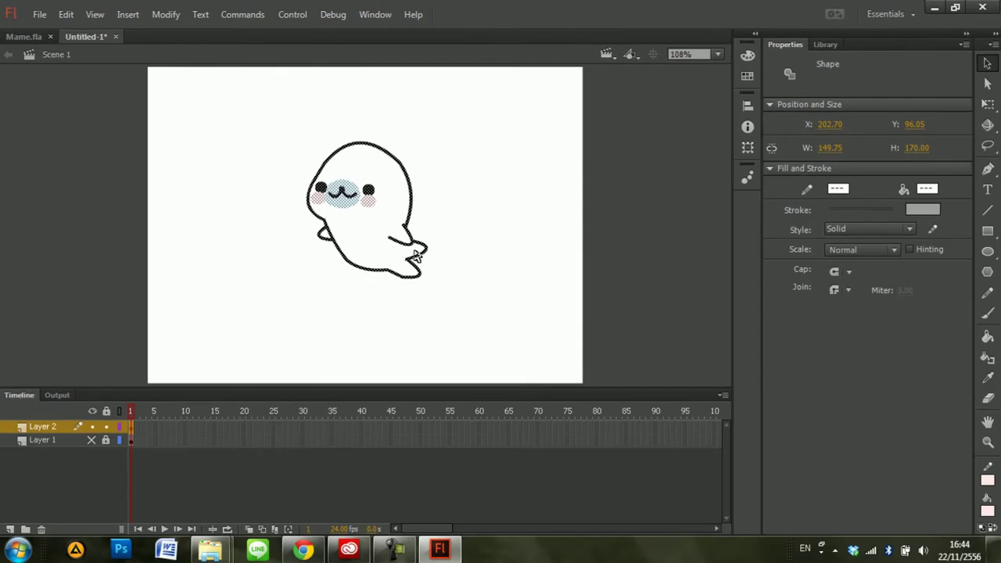
{"action": "left_click", "coordinate": [161, 15]}
{"action": "left_click", "coordinate": [192, 55]}
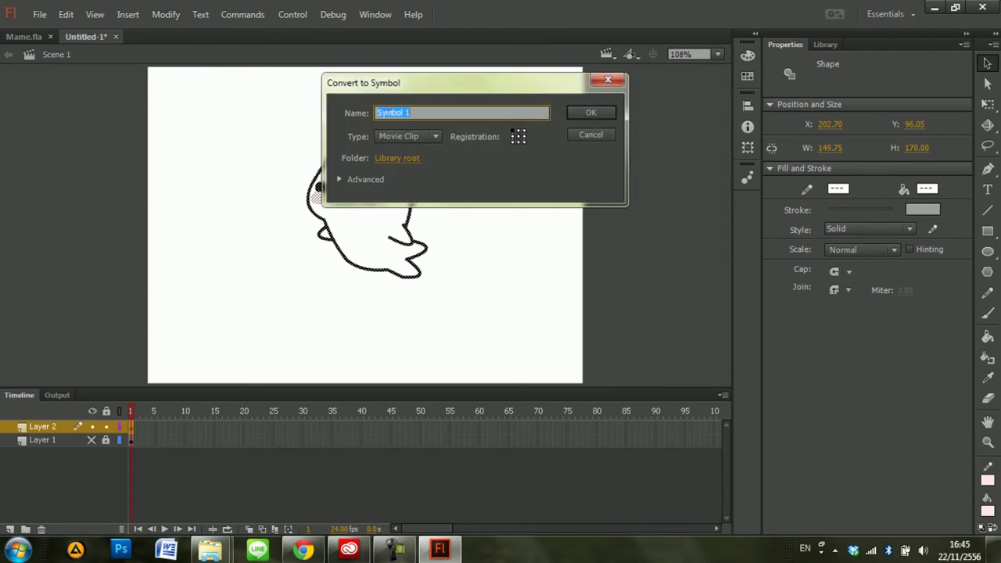
{"action": "type", "text": "Mamegoma1"}
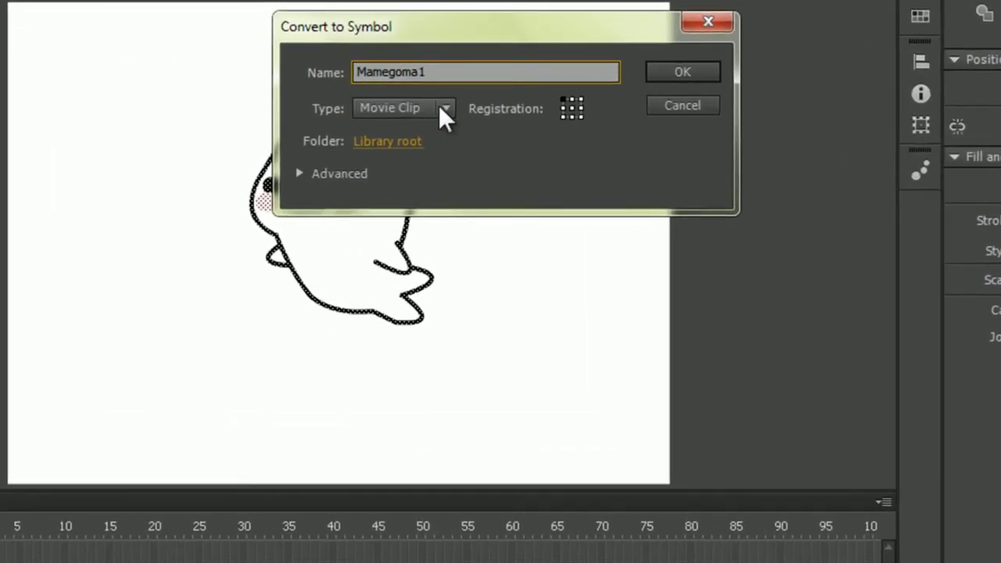
{"action": "left_click", "coordinate": [431, 134]}
{"action": "left_click", "coordinate": [428, 180]}
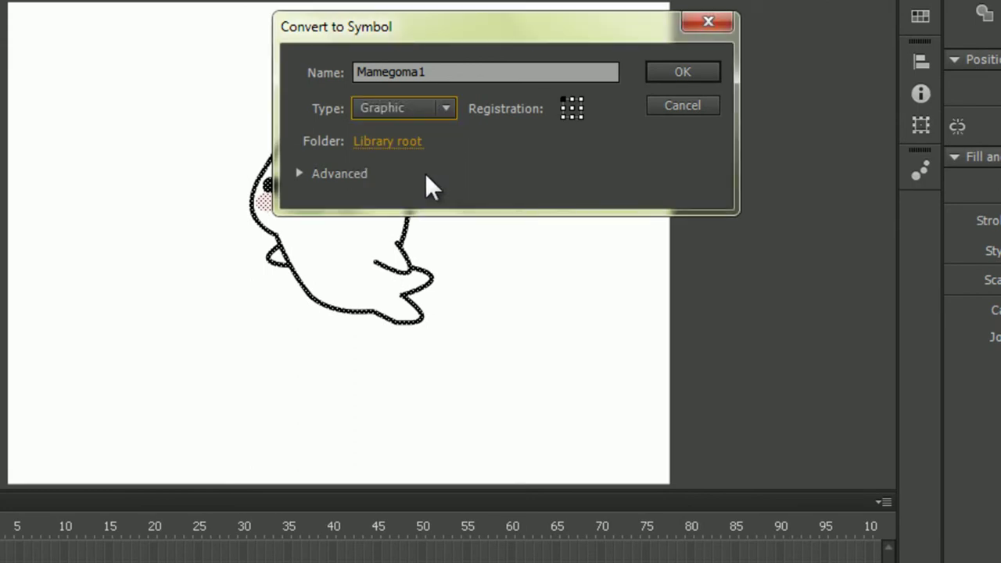
Check the symbol's folder choices and advanced options, and complete the conversion with Library root as the folder
{"action": "left_click", "coordinate": [373, 144]}
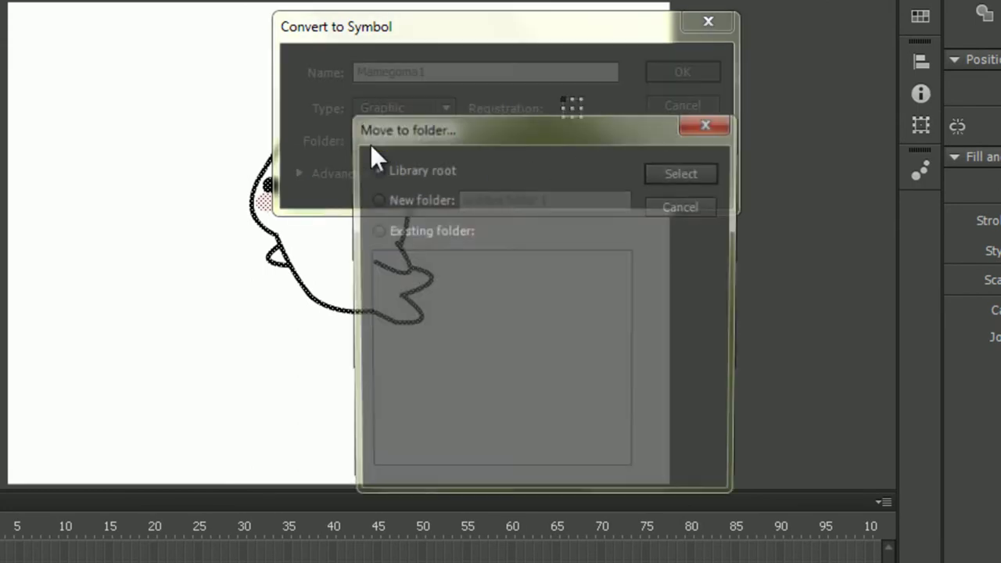
{"action": "left_click", "coordinate": [708, 125]}
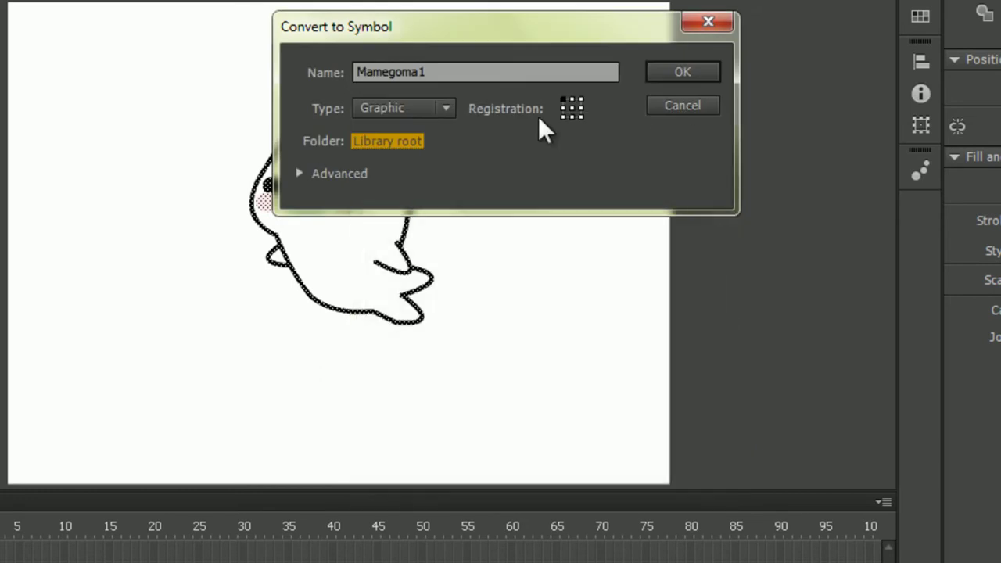
{"action": "left_click", "coordinate": [308, 173]}
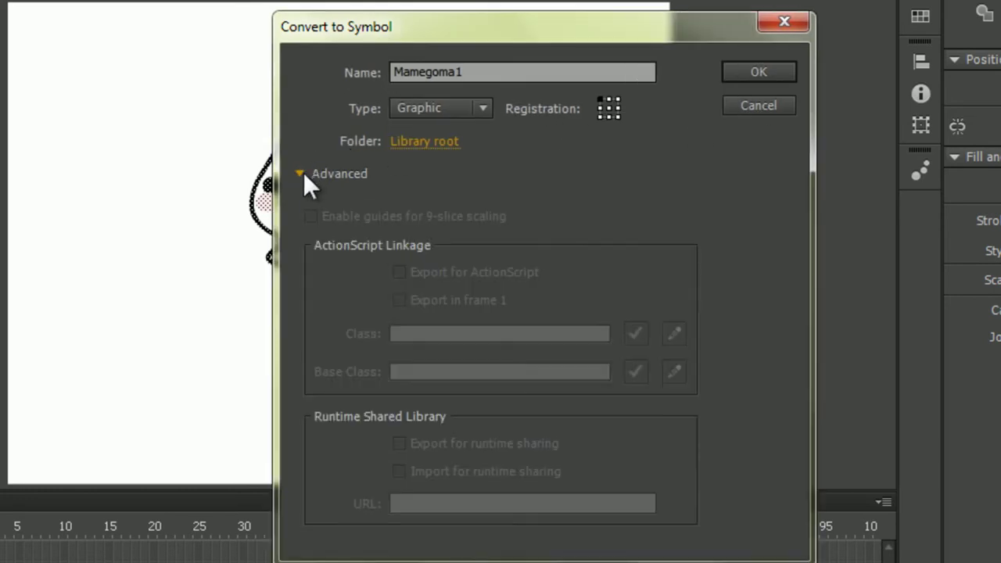
{"action": "left_click", "coordinate": [299, 171]}
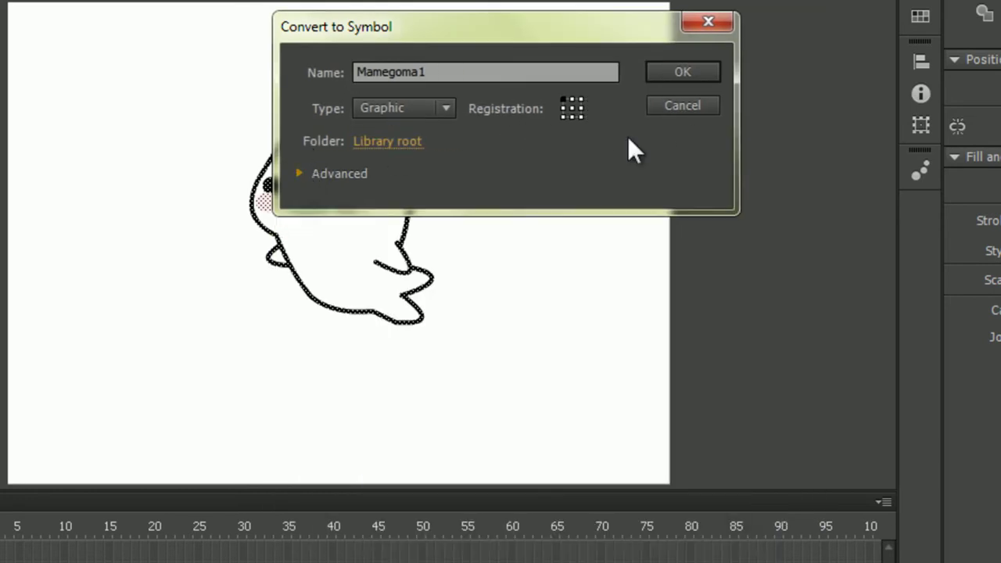
{"action": "left_click", "coordinate": [297, 172]}
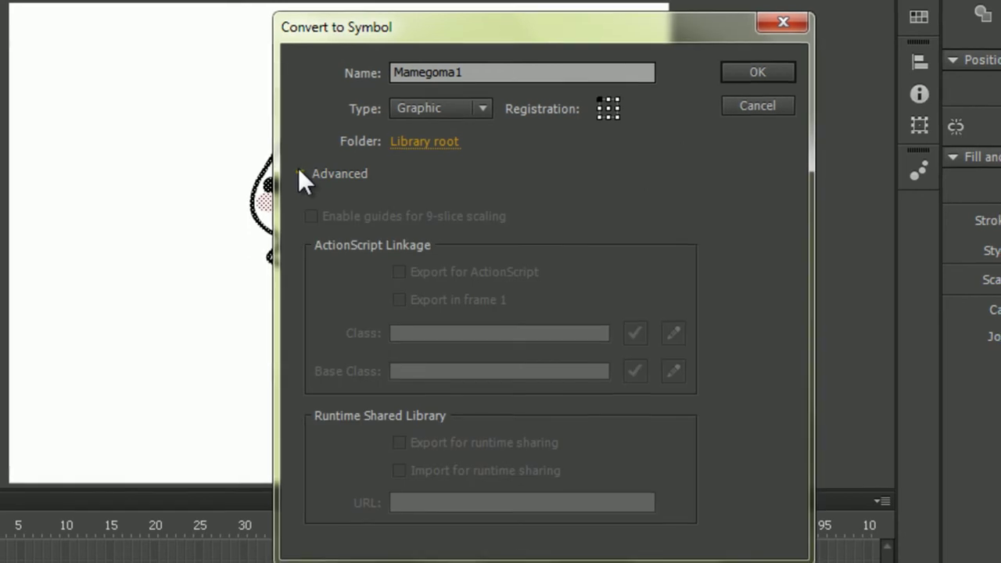
{"action": "left_click", "coordinate": [298, 172]}
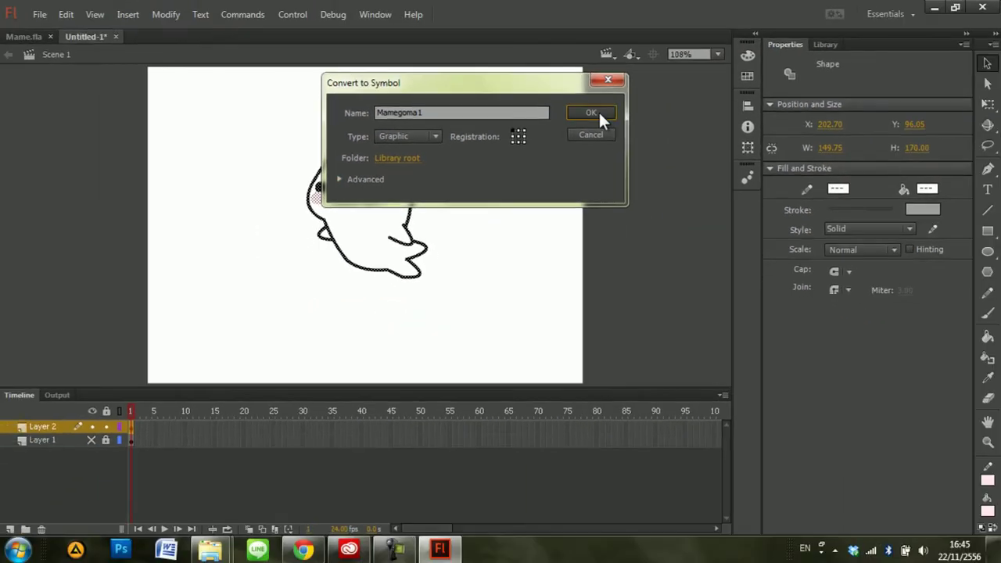
{"action": "left_click", "coordinate": [599, 110]}
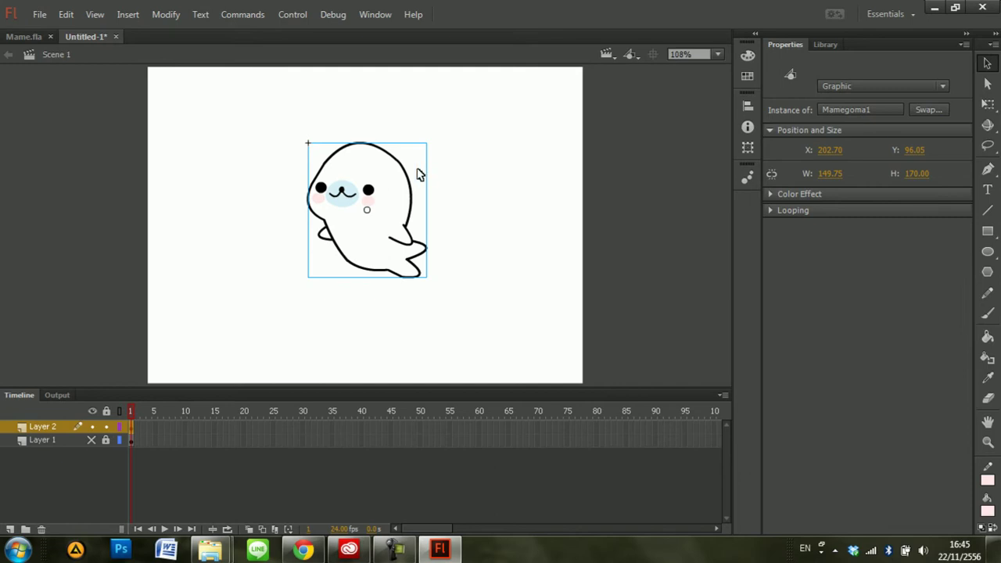
Place a second Mamegoma1 instance beside the seal, and undo back to before the symbol conversion
{"action": "left_click", "coordinate": [825, 45]}
{"action": "left_click_drag", "start_coordinate": [818, 211], "coordinate": [511, 216]}
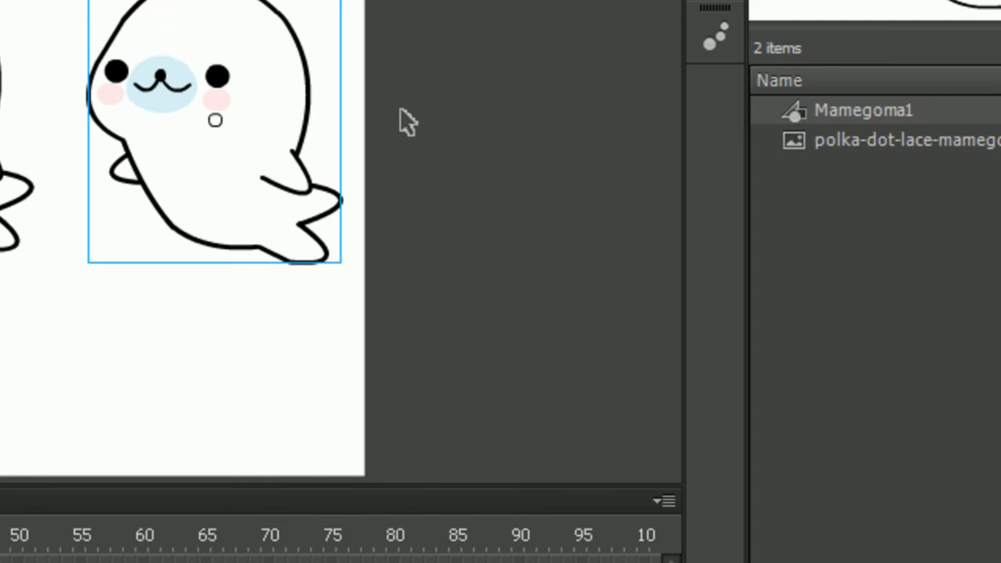
{"action": "key", "text": "Delete"}
{"action": "key", "text": "ctrl+z"}
{"action": "key", "text": "ctrl+z"}
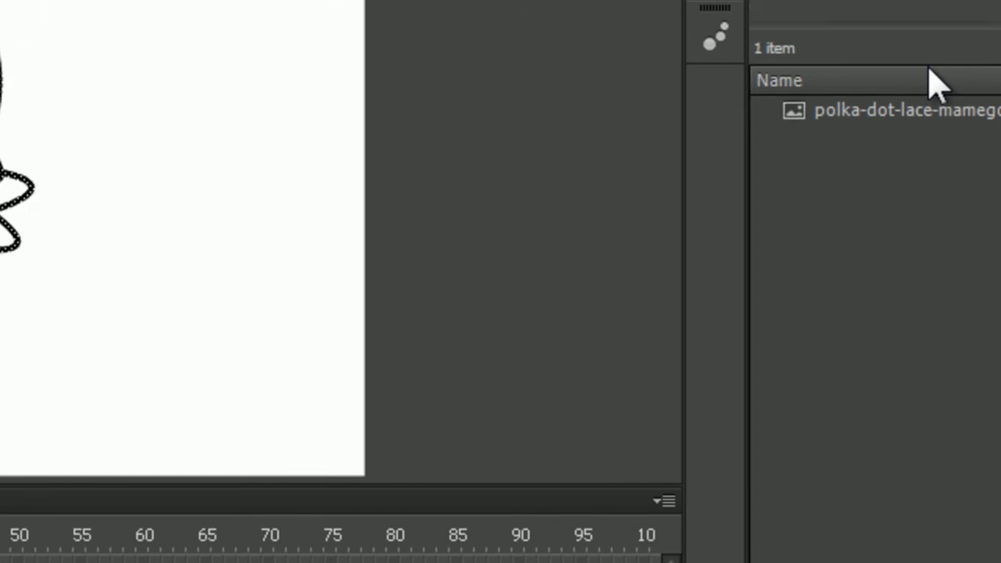
Move the whole seal drawing to the stage's upper left and paste a copy of it to its right
{"action": "left_click", "coordinate": [100, 44]}
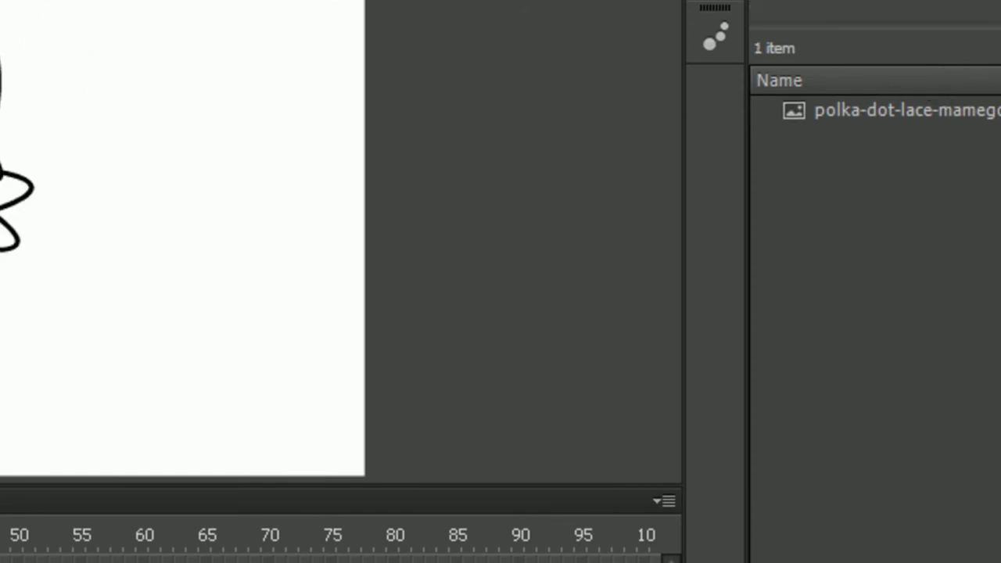
{"action": "left_click_drag", "start_coordinate": [80, 92], "coordinate": [393, 441]}
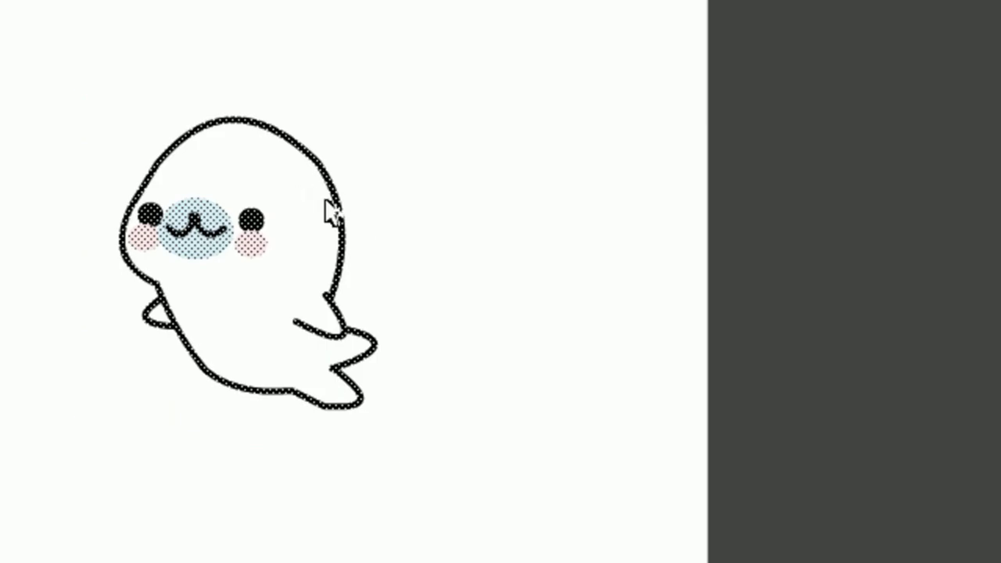
{"action": "left_click_drag", "start_coordinate": [348, 226], "coordinate": [33, 77]}
{"action": "key", "text": "ctrl+v"}
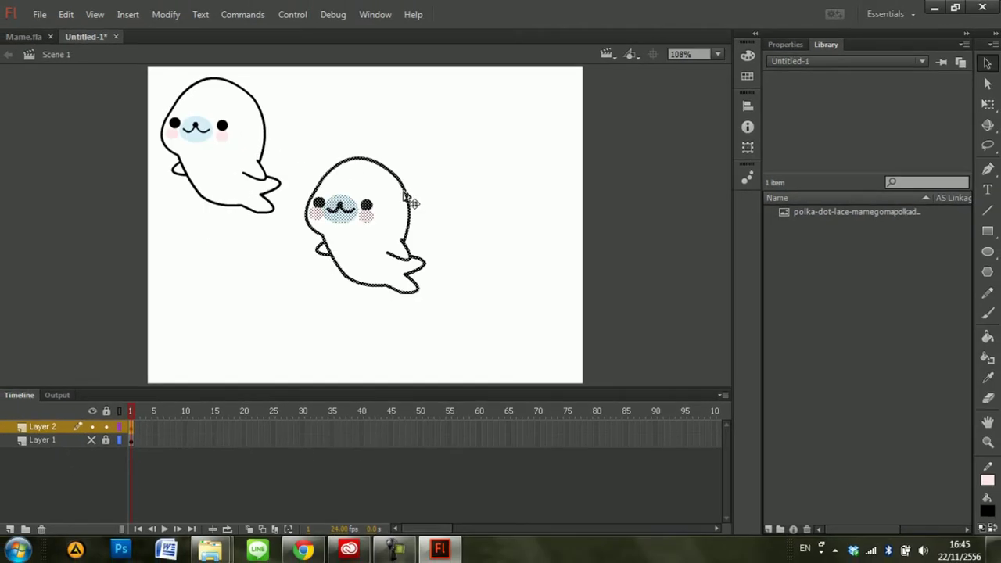
{"action": "left_click_drag", "start_coordinate": [406, 200], "coordinate": [462, 150]}
{"action": "left_click", "coordinate": [229, 31]}
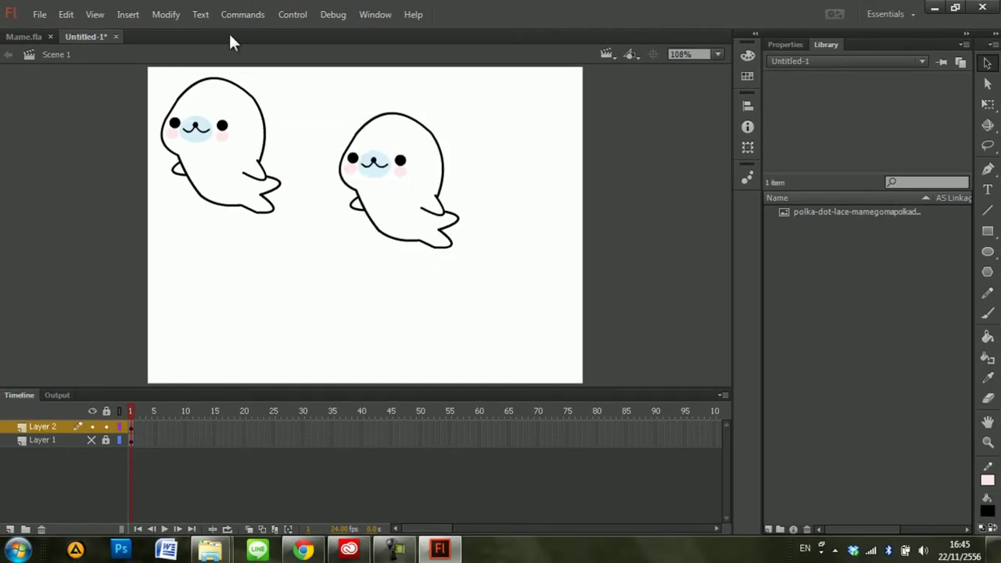
Convert the right-hand seal copy to a Graphic symbol named Mamegoma1 and deselect it
{"action": "left_click", "coordinate": [174, 15]}
{"action": "left_click", "coordinate": [435, 105]}
{"action": "left_click_drag", "start_coordinate": [326, 97], "coordinate": [505, 289]}
{"action": "left_click", "coordinate": [171, 16]}
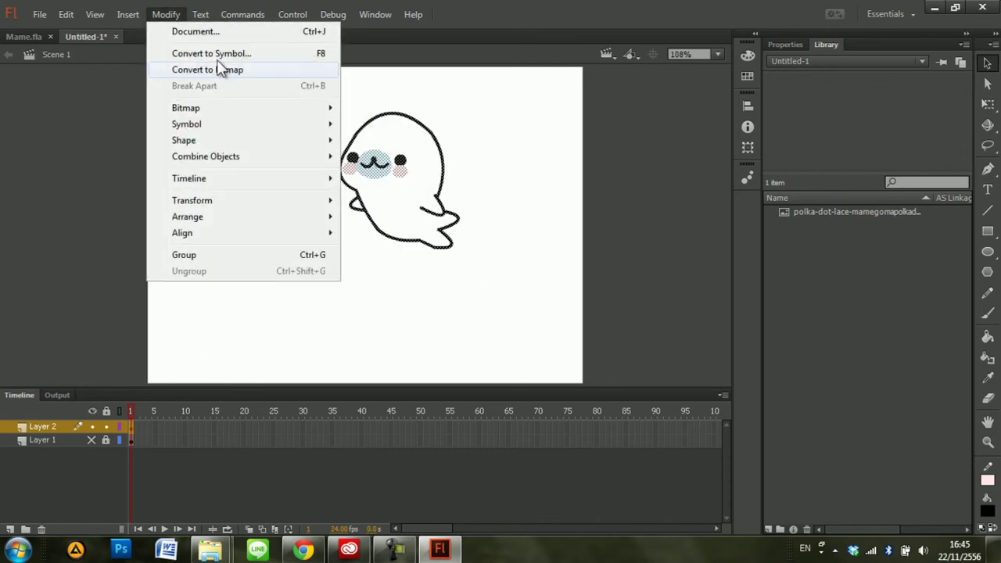
{"action": "left_click", "coordinate": [220, 53]}
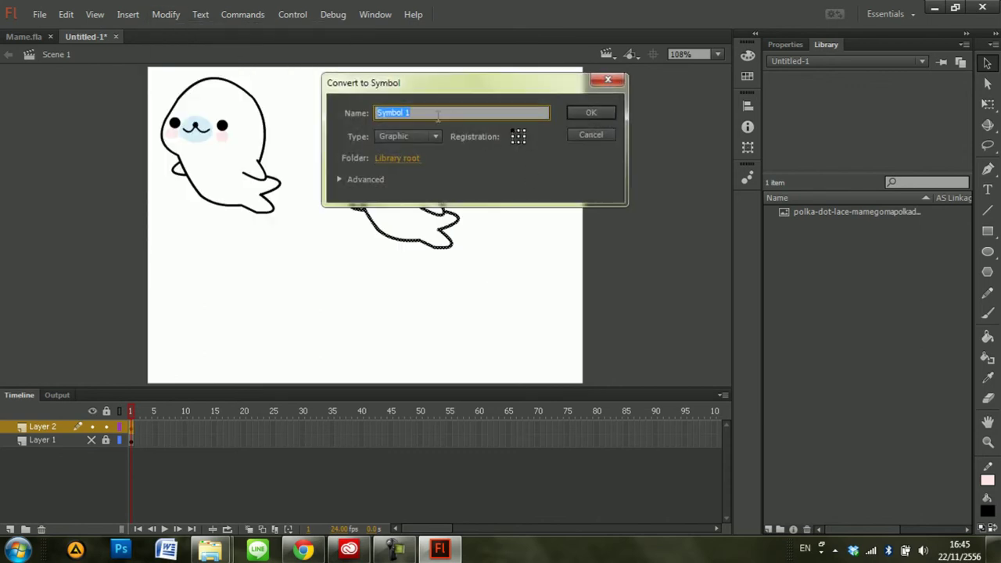
{"action": "type", "text": "Mamegoma1"}
{"action": "left_click", "coordinate": [586, 111]}
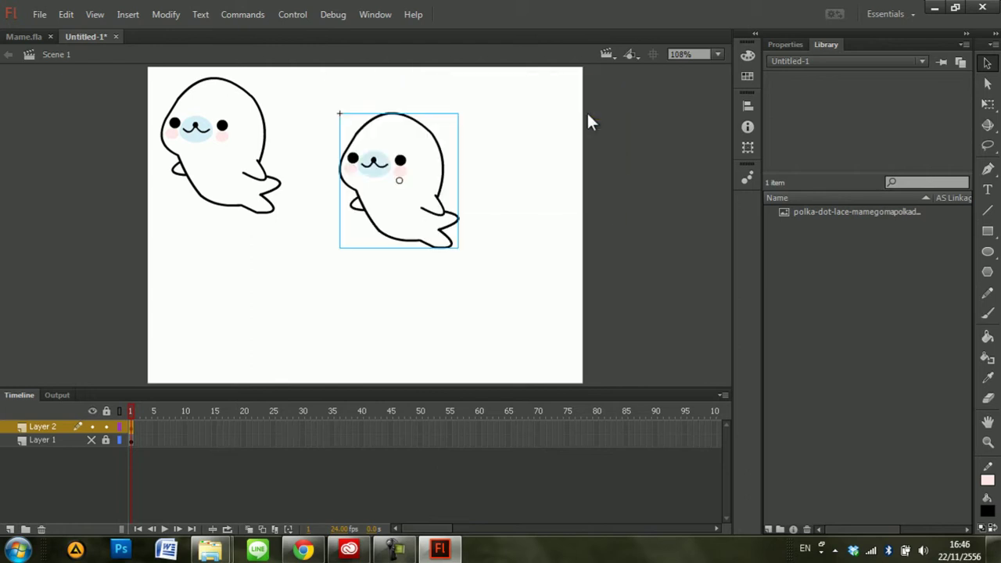
{"action": "left_click", "coordinate": [704, 198]}
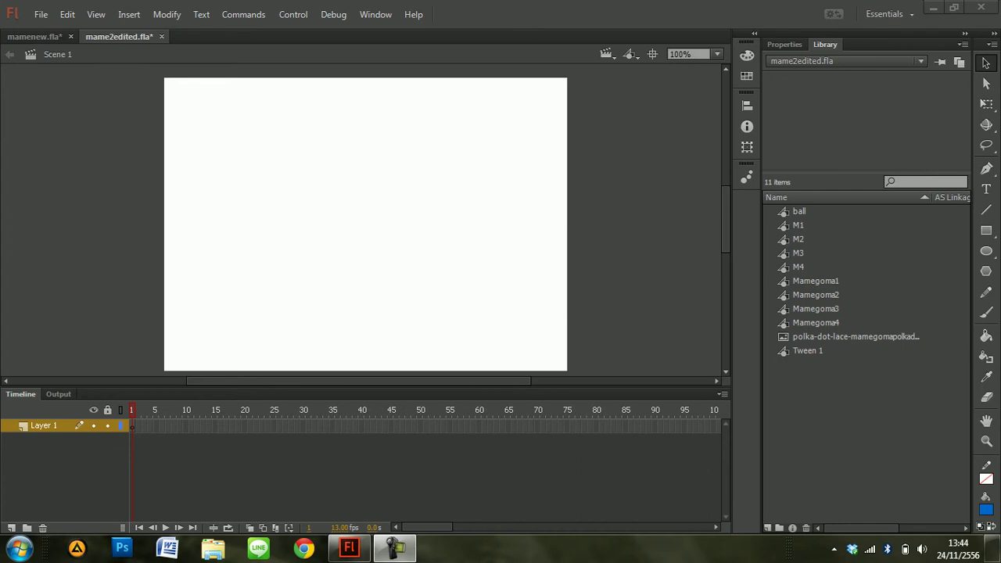
Draw a pink rectangle without a stroke that covers the whole stage of mame2edited.fla
{"action": "mouse_move", "coordinate": [427, 527]}
{"action": "left_mouse_down"}
{"action": "mouse_move", "coordinate": [437, 527]}
{"action": "mouse_move", "coordinate": [423, 527]}
{"action": "left_mouse_up"}
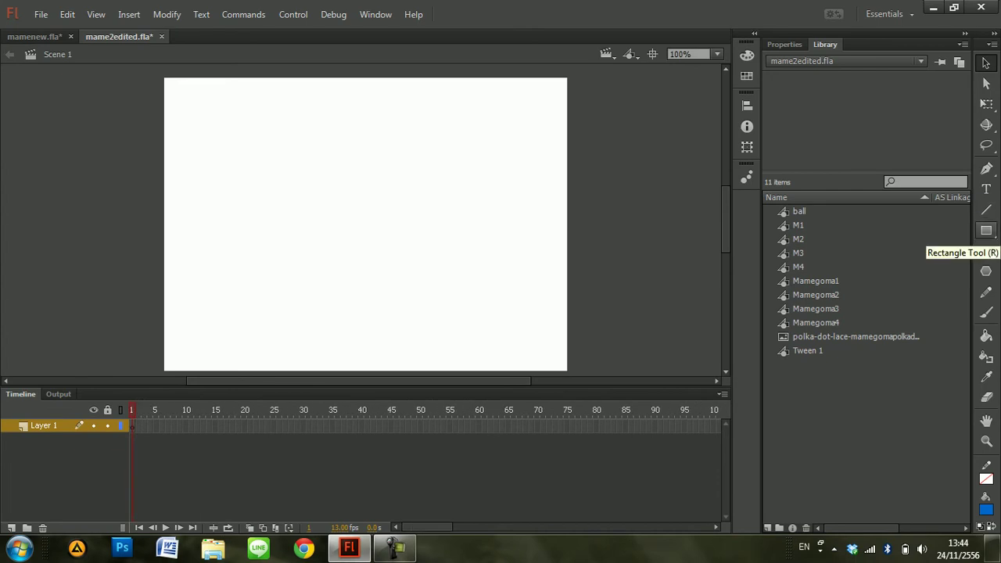
{"action": "left_click", "coordinate": [986, 230]}
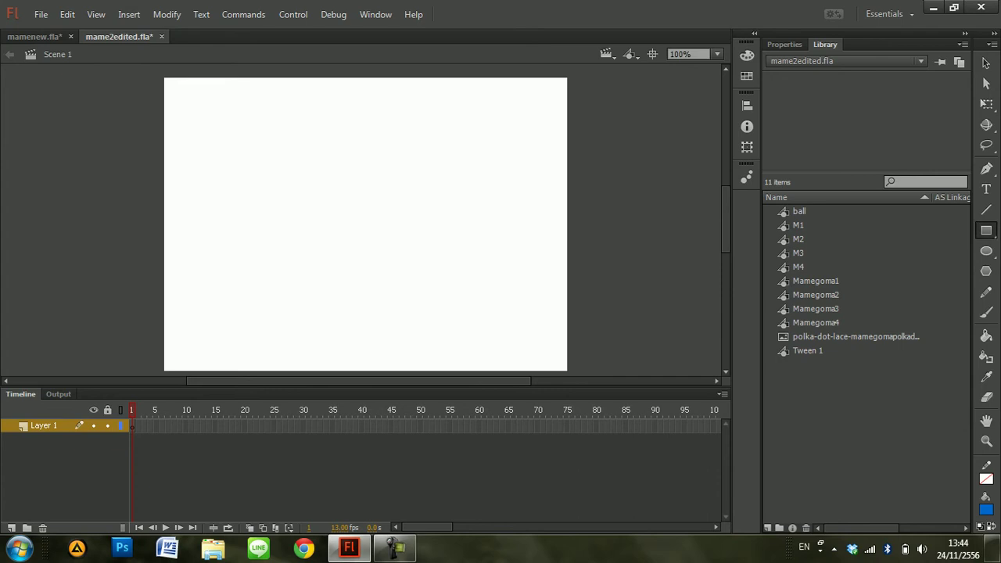
{"action": "left_click", "coordinate": [785, 44]}
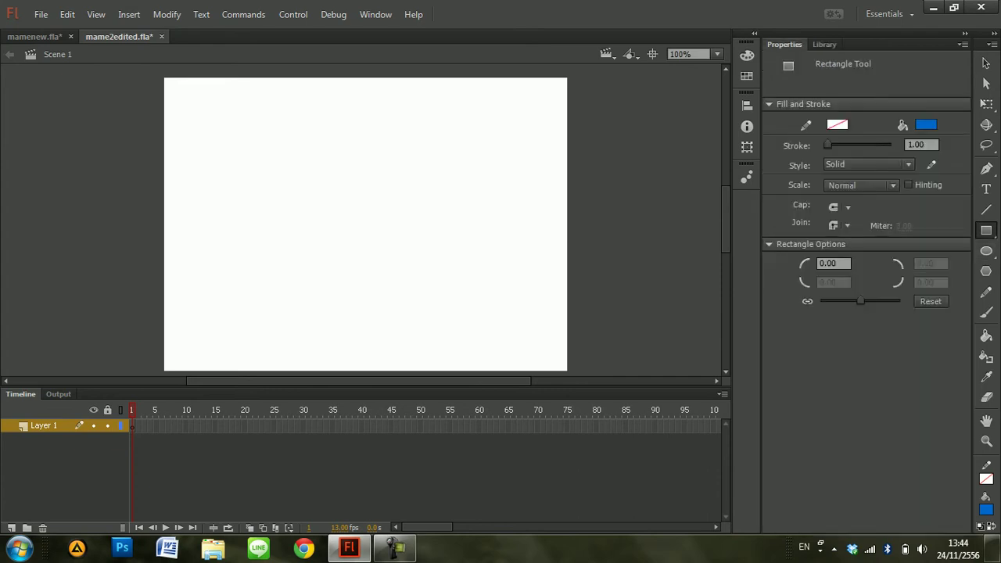
{"action": "left_click", "coordinate": [926, 124]}
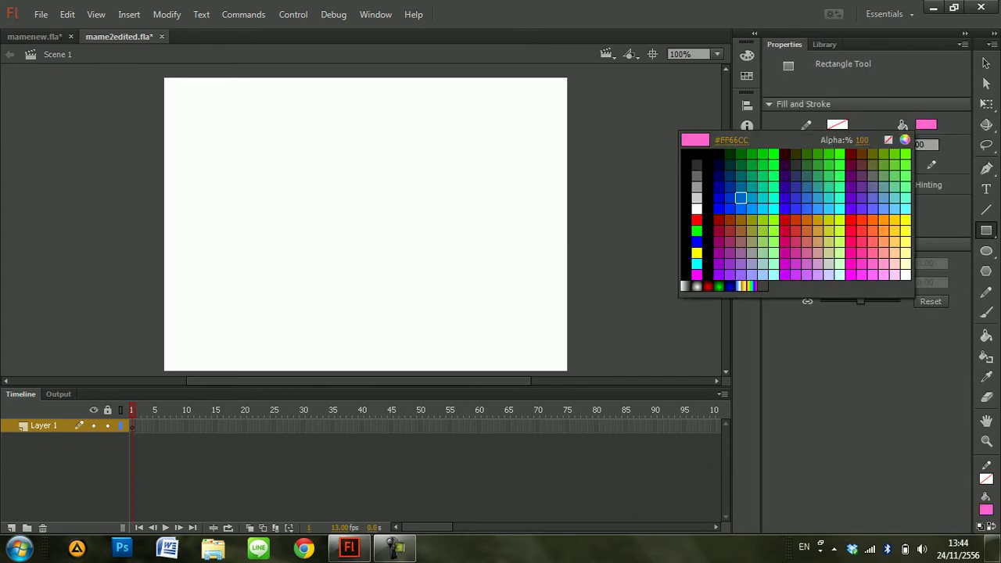
{"action": "key", "text": "Escape"}
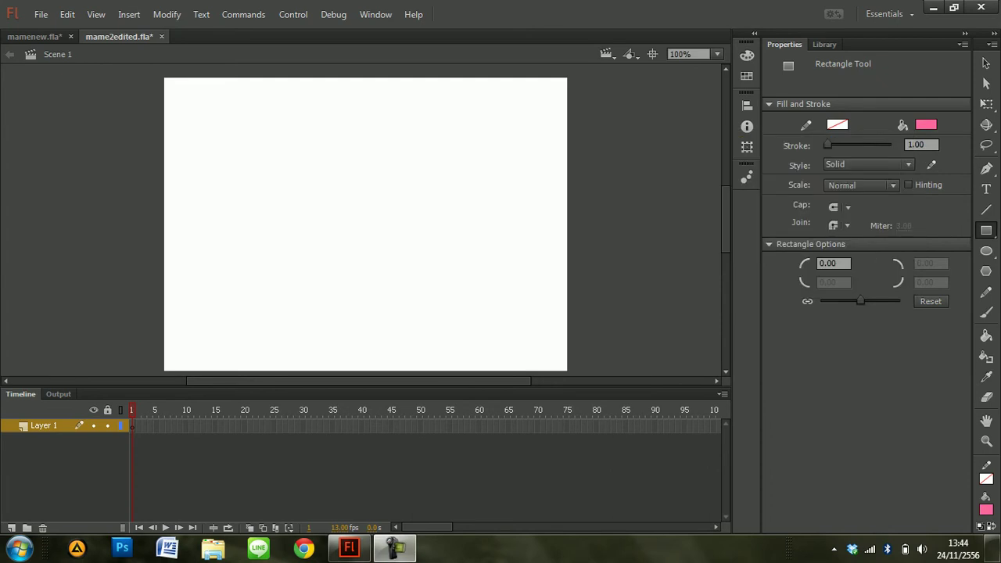
{"action": "left_click_drag", "start_coordinate": [164, 78], "coordinate": [567, 371]}
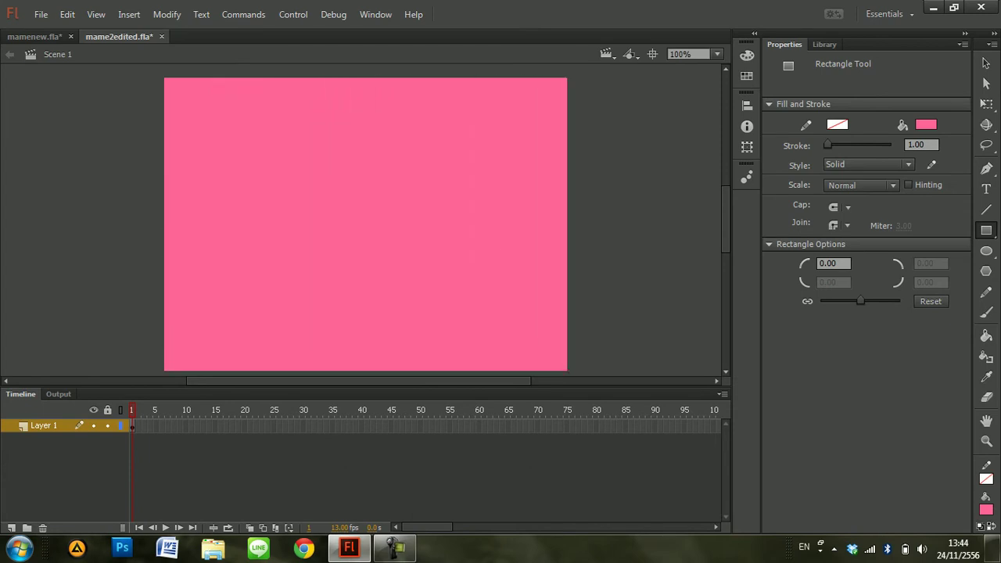
Rename the pink rectangle's layer from Layer 1 to bg
{"action": "left_click", "coordinate": [132, 426]}
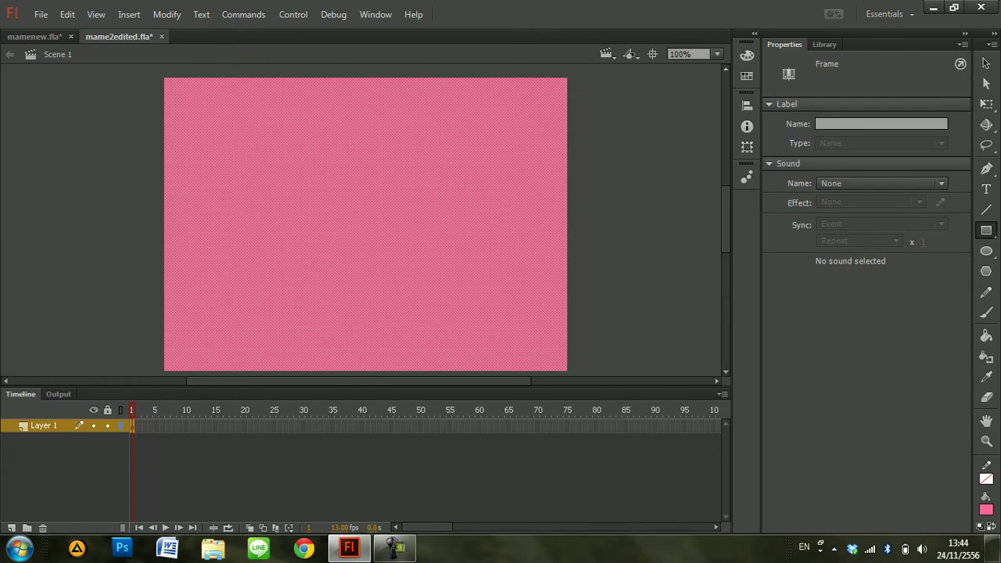
{"action": "double_click", "coordinate": [44, 426]}
{"action": "type", "text": "bg"}
{"action": "key", "text": "Return"}
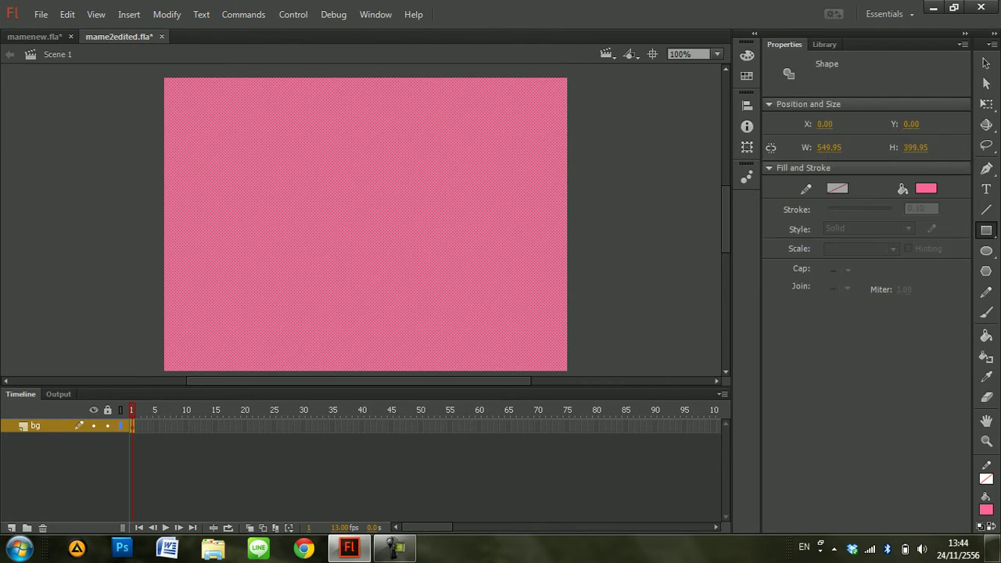
Add a layer named M1 above bg and place the M1 symbol on it, right of the stage's centre
{"action": "left_click", "coordinate": [824, 43]}
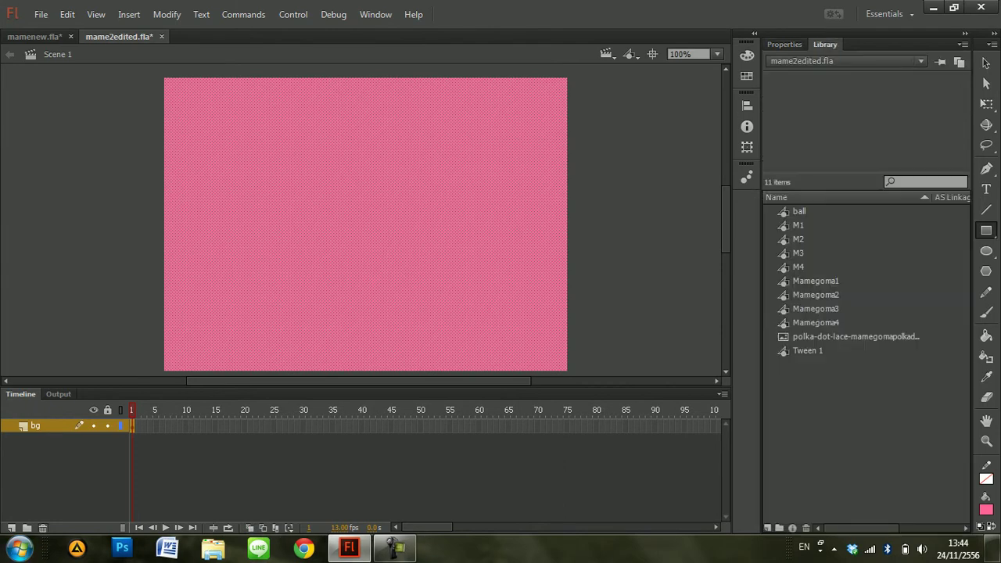
{"action": "left_click", "coordinate": [11, 527]}
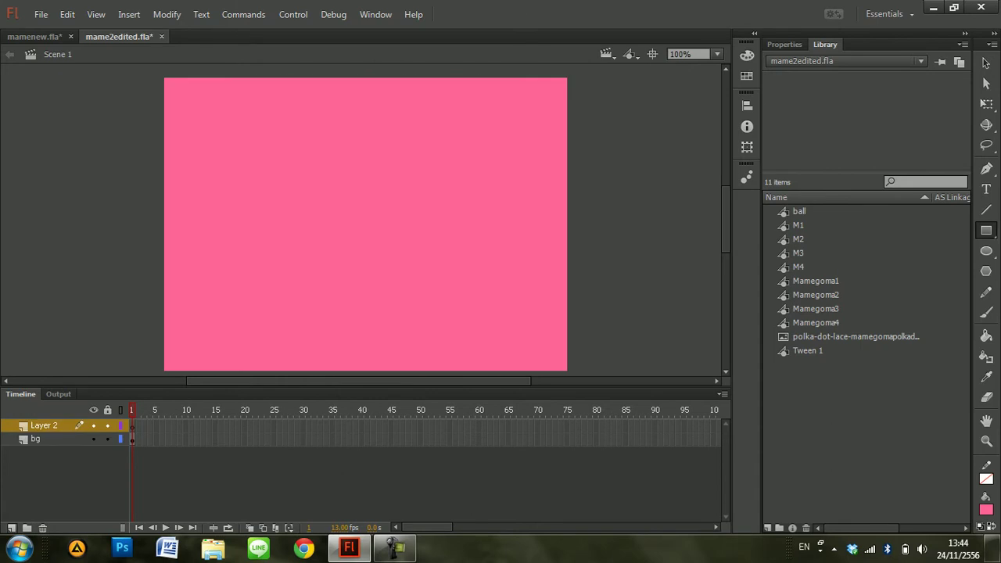
{"action": "double_click", "coordinate": [44, 426]}
{"action": "type", "text": "M1"}
{"action": "key", "text": "Return"}
{"action": "left_click", "coordinate": [798, 226]}
{"action": "left_click_drag", "start_coordinate": [797, 225], "coordinate": [441, 250]}
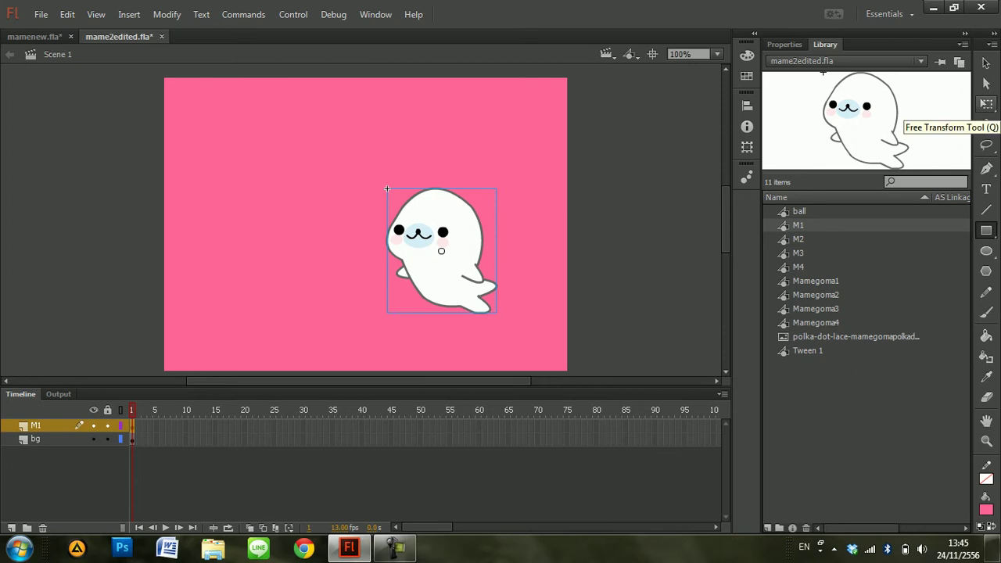
Enlarge the M1 seal with Free Transform and move it to the stage's lower right edge
{"action": "left_click", "coordinate": [987, 104]}
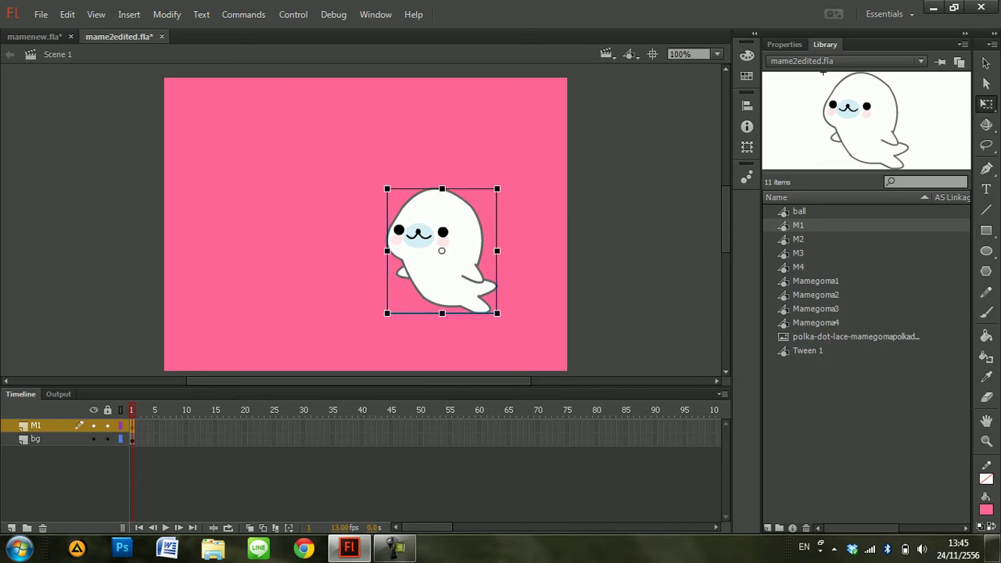
{"action": "left_click_drag", "start_coordinate": [441, 307], "coordinate": [441, 329]}
{"action": "key", "text": "Escape"}
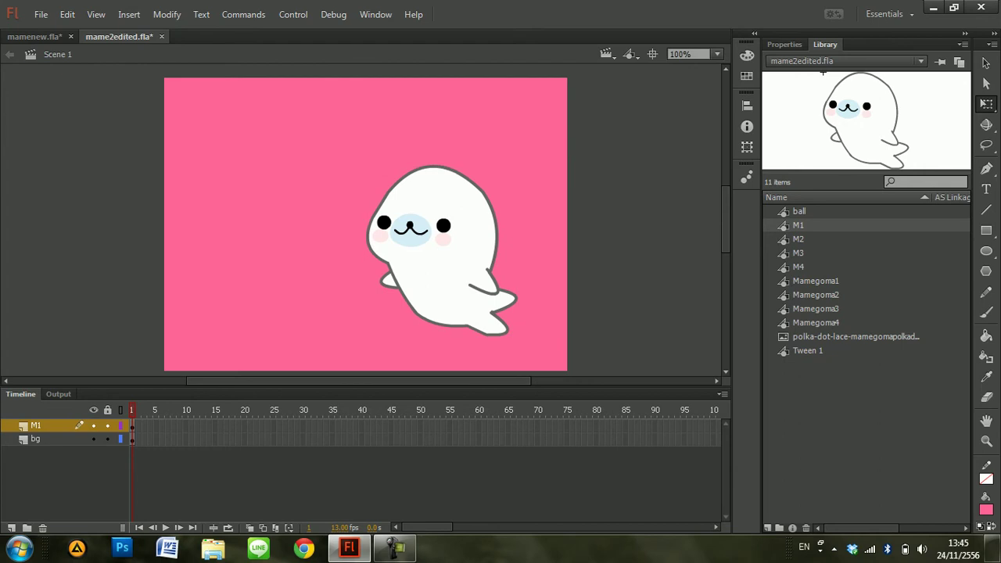
{"action": "left_click_drag", "start_coordinate": [441, 329], "coordinate": [508, 349]}
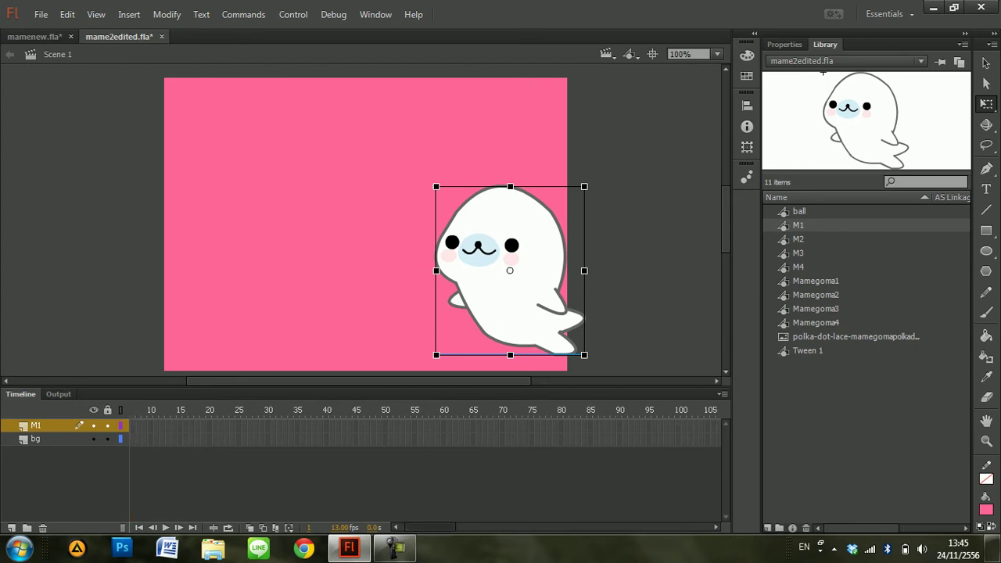
Insert keyframes at frame 60 on both the bg and M1 layers and play the timeline
{"action": "left_click_drag", "start_coordinate": [427, 527], "coordinate": [458, 527]}
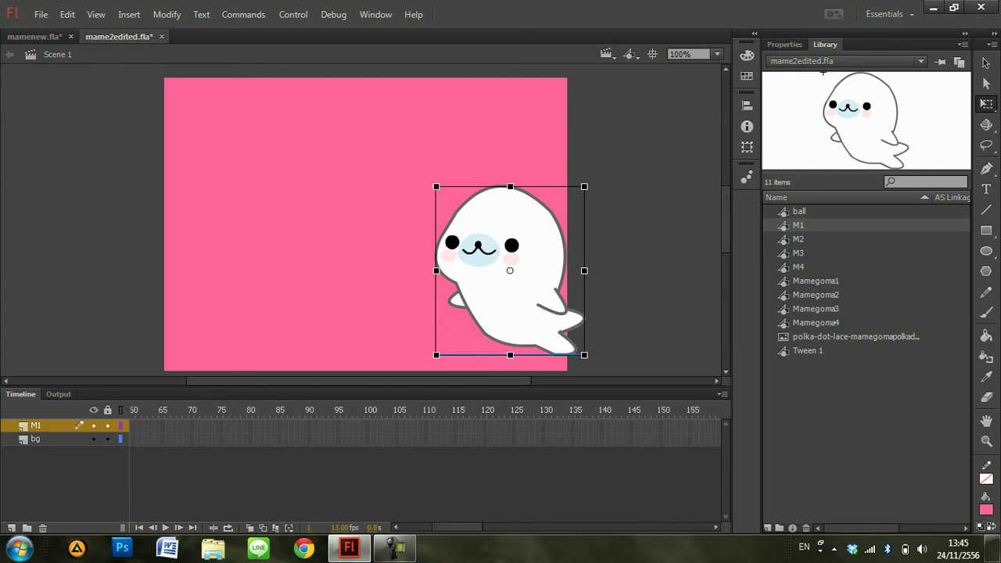
{"action": "left_click", "coordinate": [460, 439]}
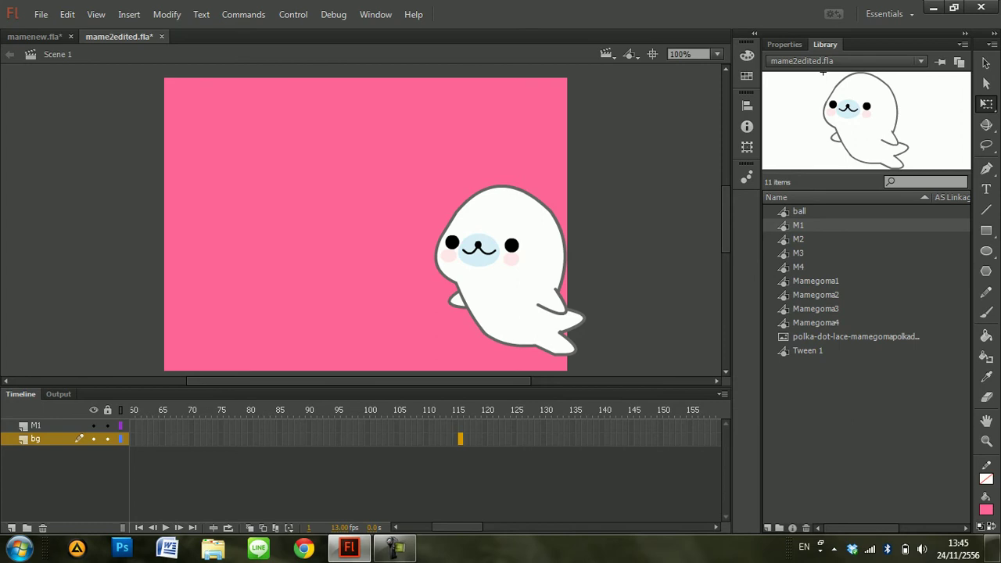
{"action": "left_click_drag", "start_coordinate": [457, 527], "coordinate": [426, 527]}
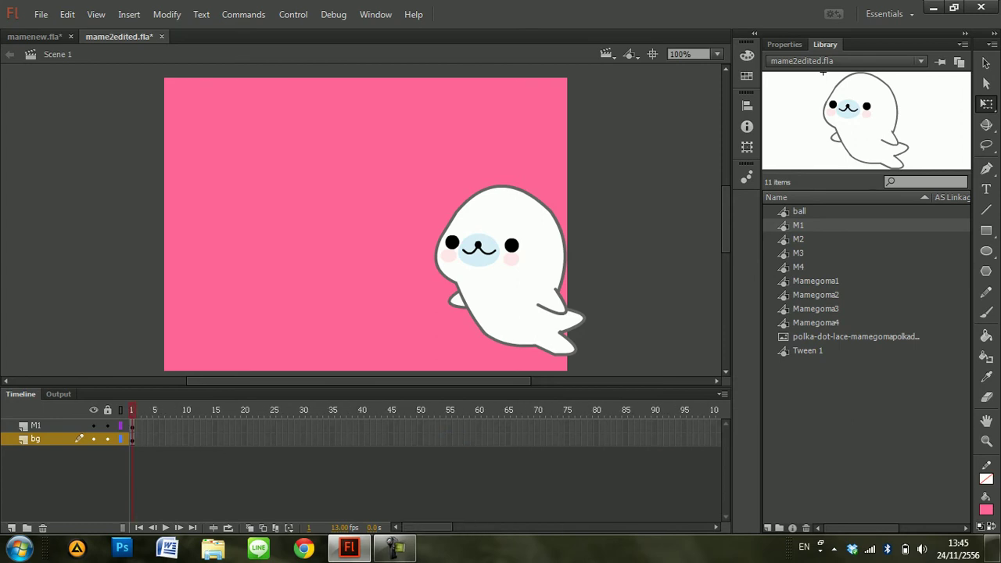
{"action": "right_click", "coordinate": [477, 438]}
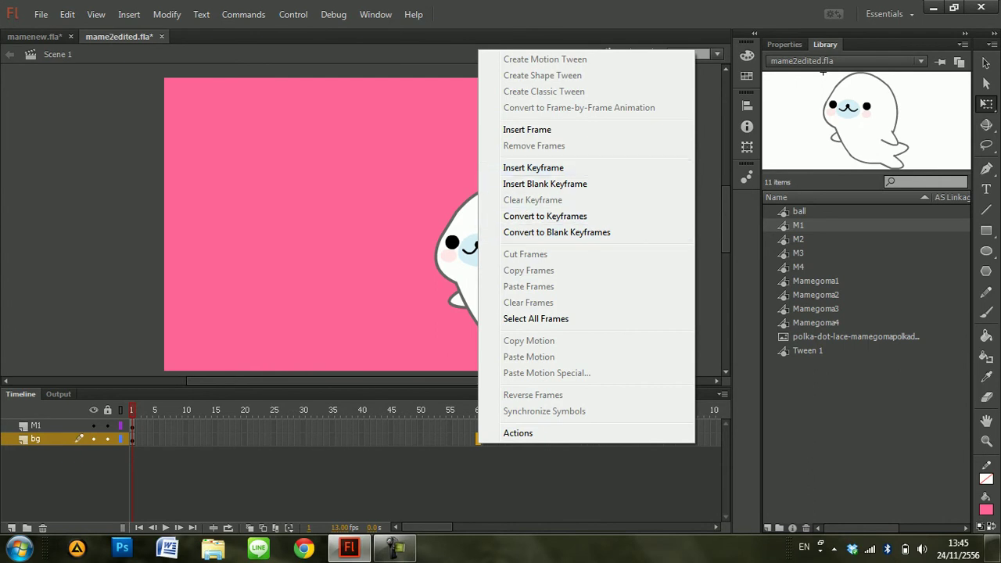
{"action": "left_click", "coordinate": [534, 168]}
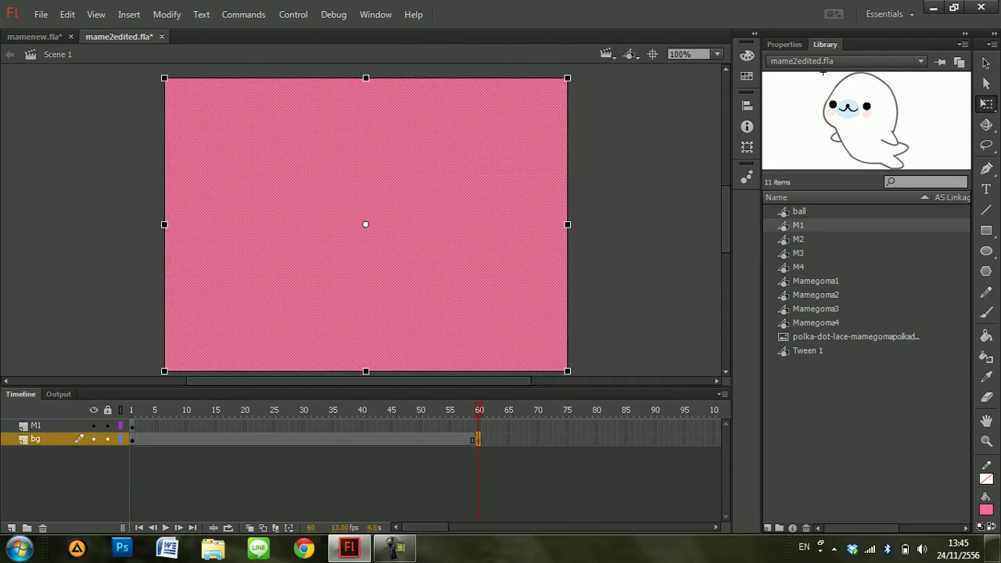
{"action": "left_click", "coordinate": [478, 426]}
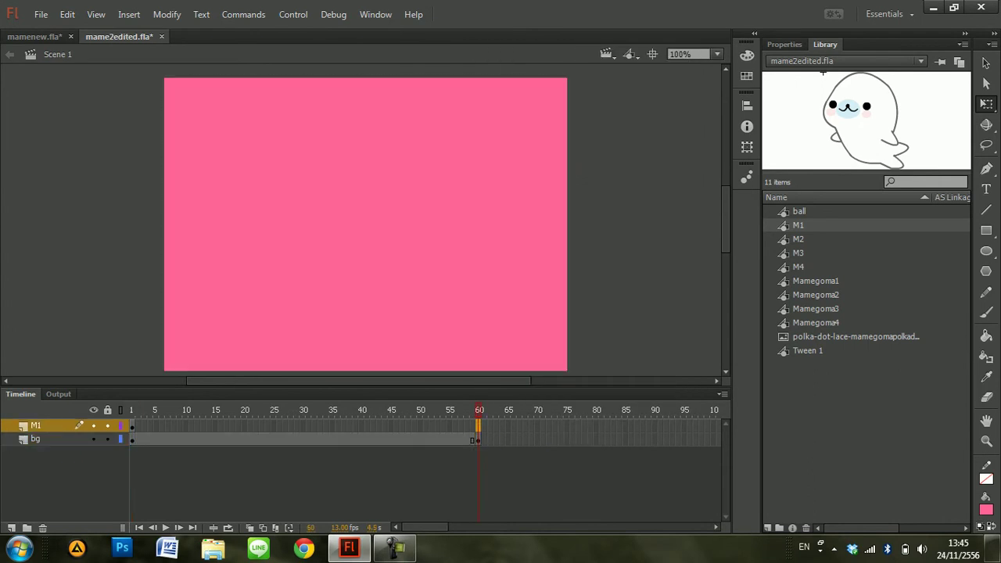
{"action": "key", "text": "F6"}
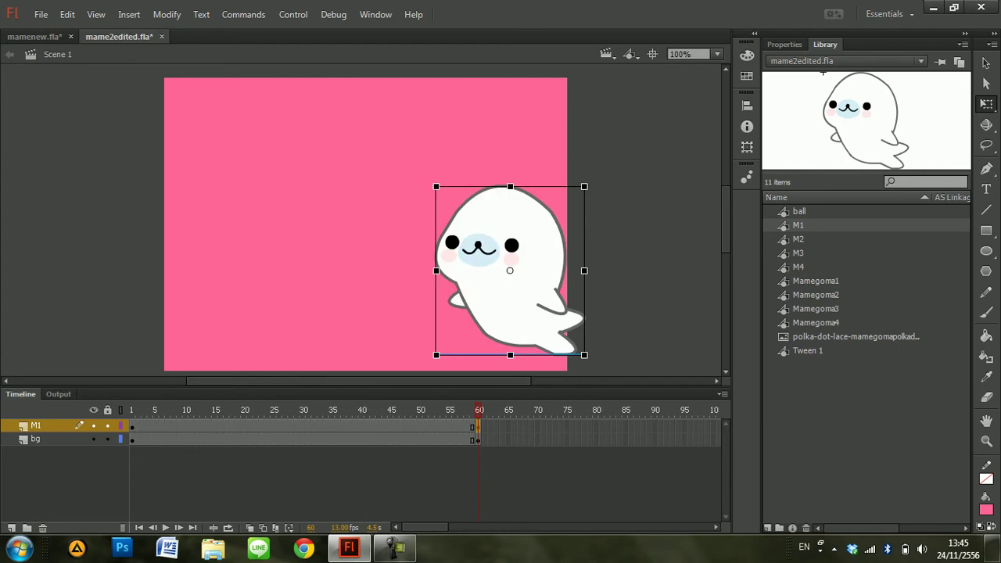
{"action": "key", "text": "Return"}
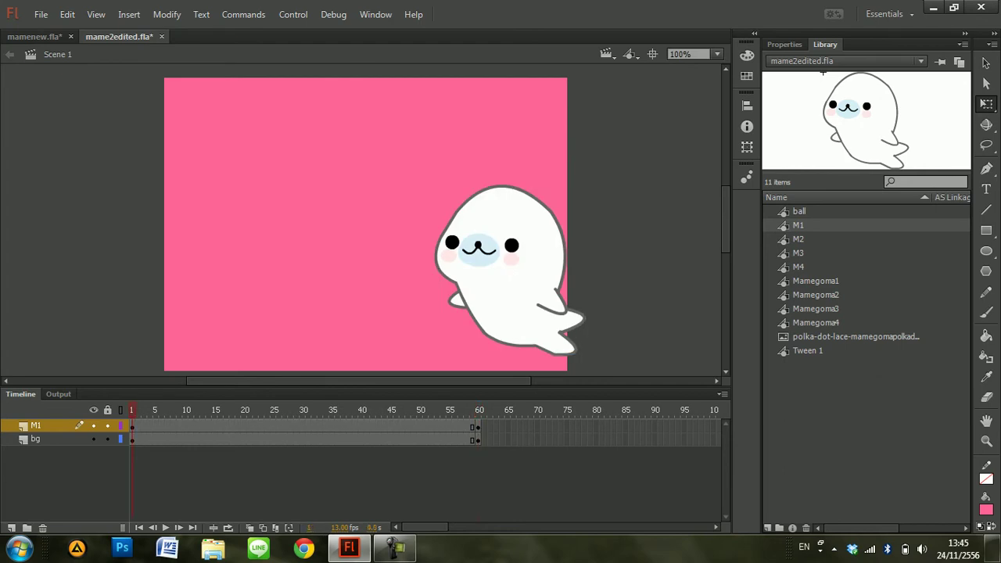
Create a classic tween on the M1 layer between the keyframes at frames 1 and 60
{"action": "left_click", "coordinate": [155, 425]}
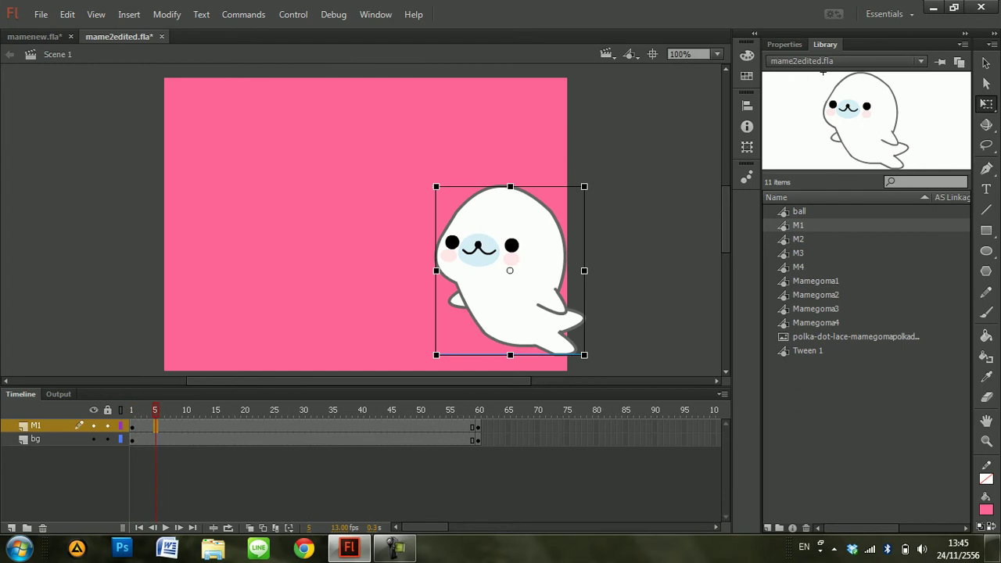
{"action": "right_click", "coordinate": [155, 426]}
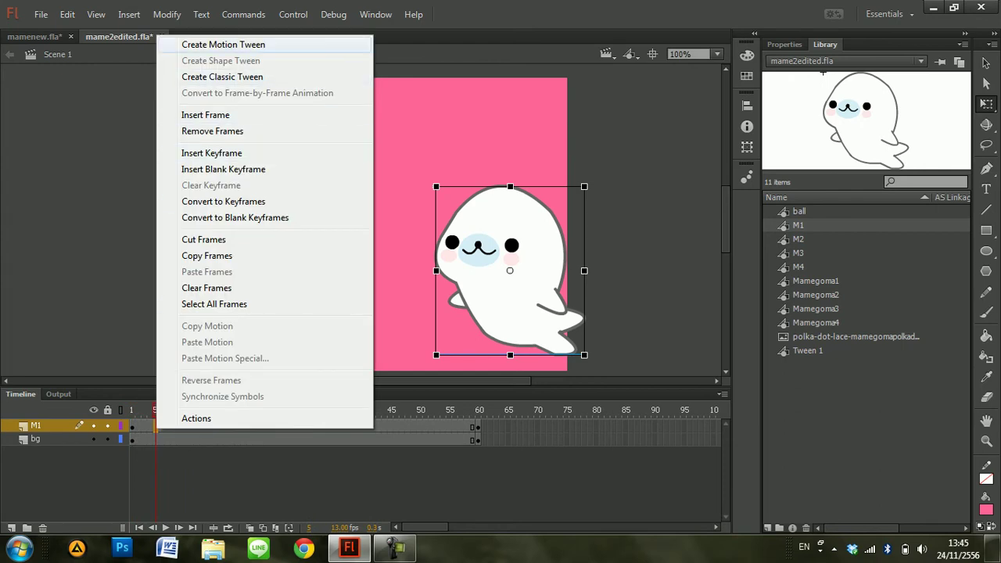
{"action": "left_click", "coordinate": [222, 77]}
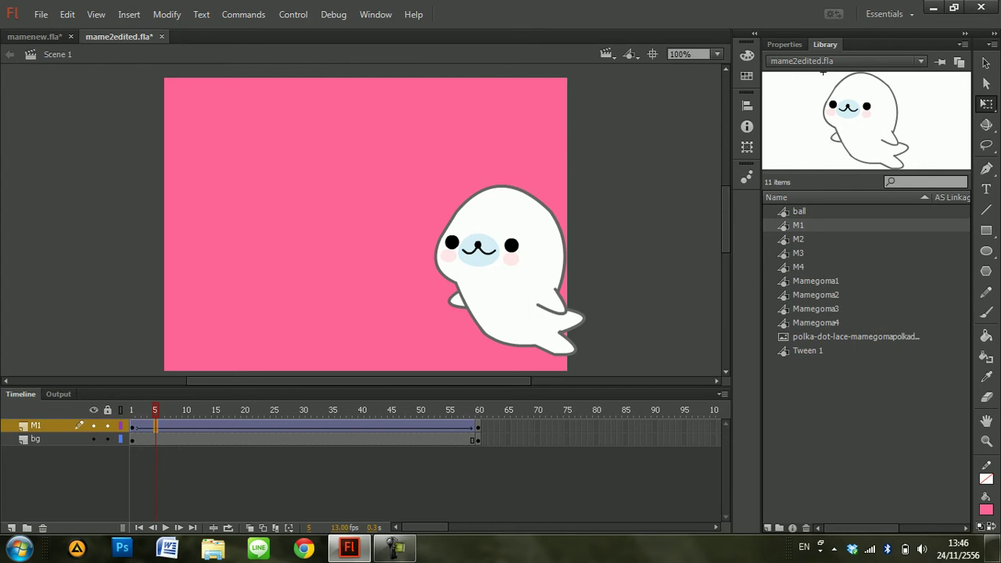
At frame 1, move the M1 seal completely off the stage, just beyond its right edge
{"action": "key", "text": "comma"}
{"action": "key", "text": "comma"}
{"action": "key", "text": "comma"}
{"action": "key", "text": "comma"}
{"action": "left_click_drag", "start_coordinate": [500, 282], "coordinate": [633, 271]}
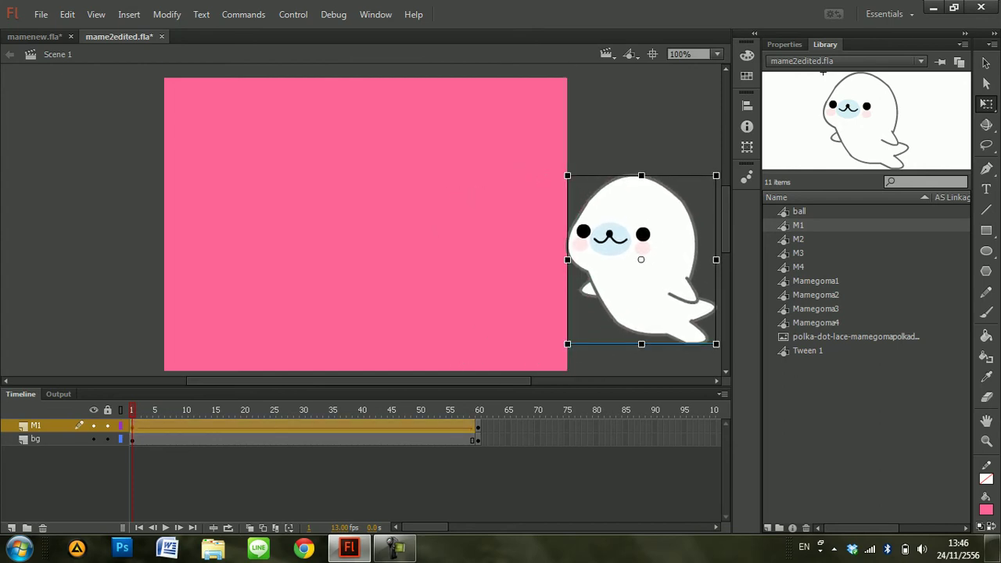
Move the M1 seal onto the stage's right side at frame 5, and farther left and slightly down at frame 10
{"action": "key", "text": "Return"}
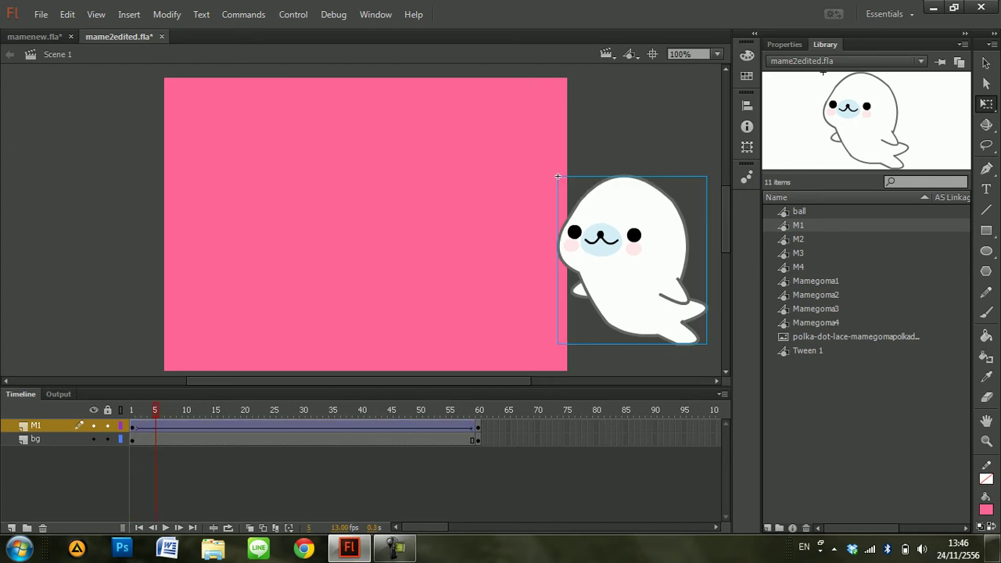
{"action": "left_click_drag", "start_coordinate": [557, 176], "coordinate": [456, 166]}
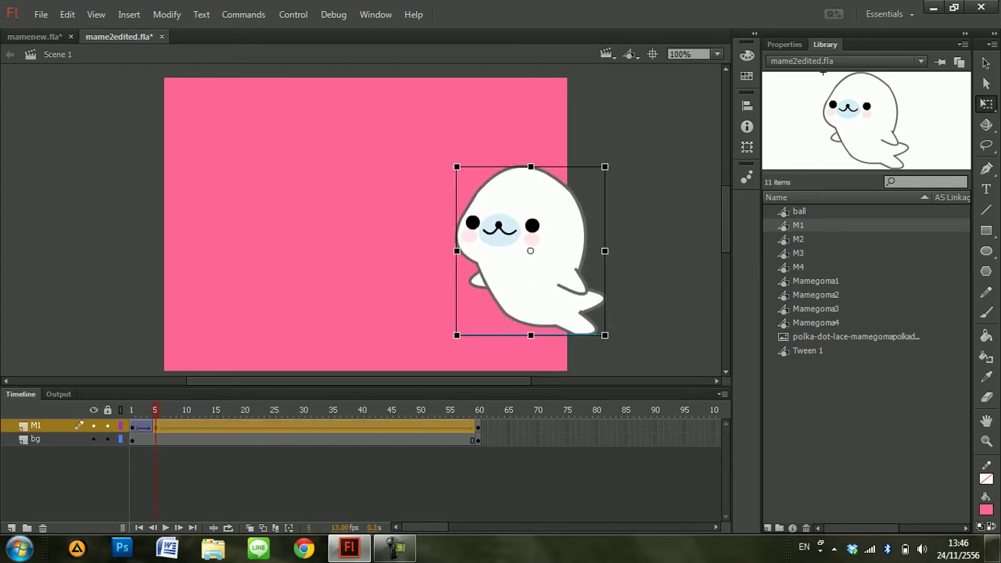
{"action": "key", "text": "period"}
{"action": "key", "text": "period"}
{"action": "key", "text": "period"}
{"action": "key", "text": "period"}
{"action": "key", "text": "period"}
{"action": "left_click_drag", "start_coordinate": [455, 168], "coordinate": [321, 203]}
Add an M1 keyframe at frame 15 with the seal at the lower middle of the stage
{"action": "key", "text": "period"}
{"action": "key", "text": "period"}
{"action": "key", "text": "period"}
{"action": "key", "text": "period"}
{"action": "key", "text": "period"}
{"action": "left_click_drag", "start_coordinate": [453, 272], "coordinate": [454, 273]}
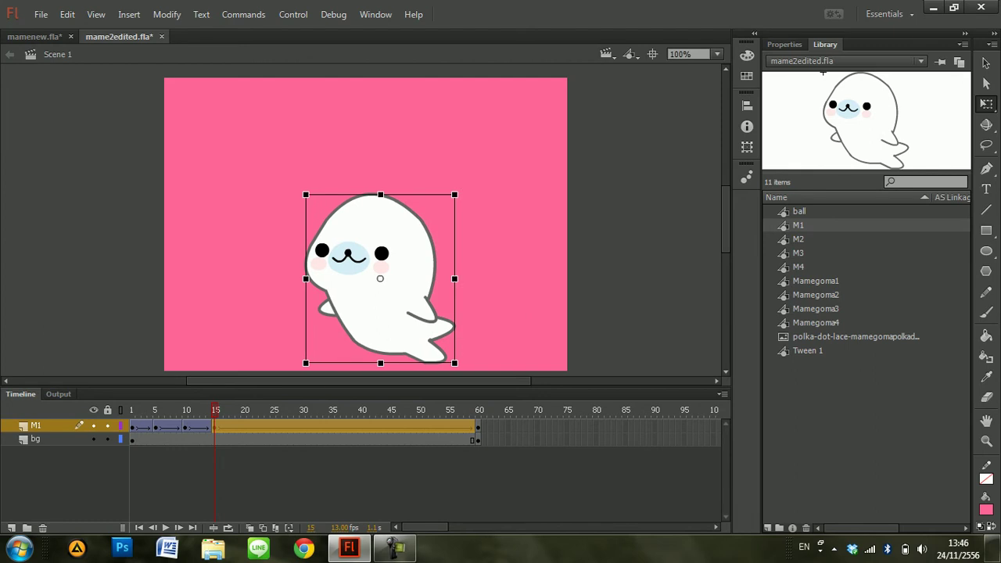
Add M1 keyframes at frames 20, 25 and 30, with the seal near the lower centre of the stage at frame 30
{"action": "key", "text": "period"}
{"action": "key", "text": "period"}
{"action": "key", "text": "period"}
{"action": "key", "text": "period"}
{"action": "key", "text": "period"}
{"action": "left_click_drag", "start_coordinate": [320, 192], "coordinate": [291, 182]}
{"action": "key", "text": "period"}
{"action": "key", "text": "period"}
{"action": "key", "text": "period"}
{"action": "key", "text": "period"}
{"action": "key", "text": "period"}
{"action": "key", "text": "period"}
{"action": "key", "text": "period"}
{"action": "key", "text": "period"}
{"action": "key", "text": "period"}
{"action": "key", "text": "period"}
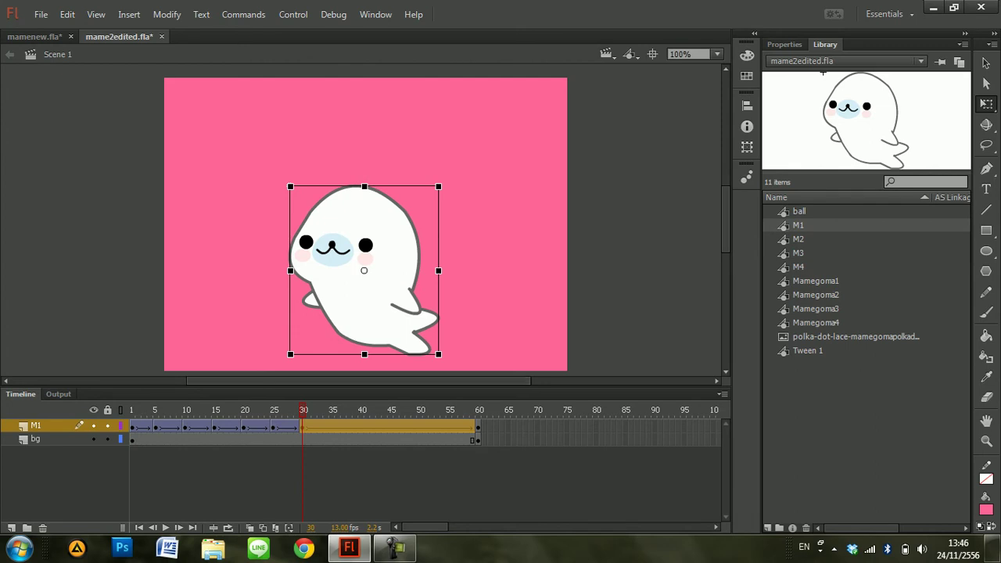
Play the animation from frame 1 and adjust its speed, trying frame rates of 39, 23 and 9 fps
{"action": "key", "text": "shift+comma"}
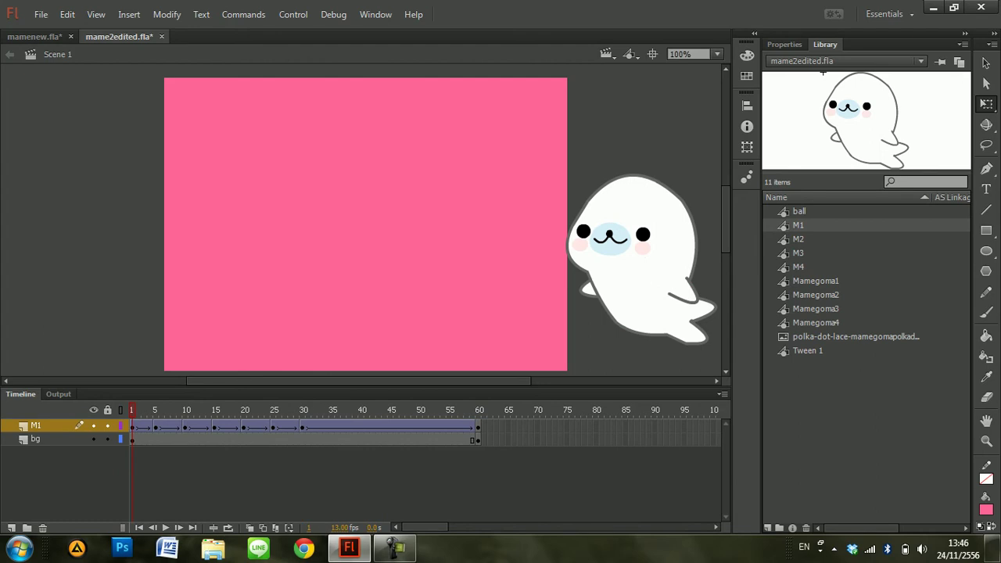
{"action": "key", "text": "Return"}
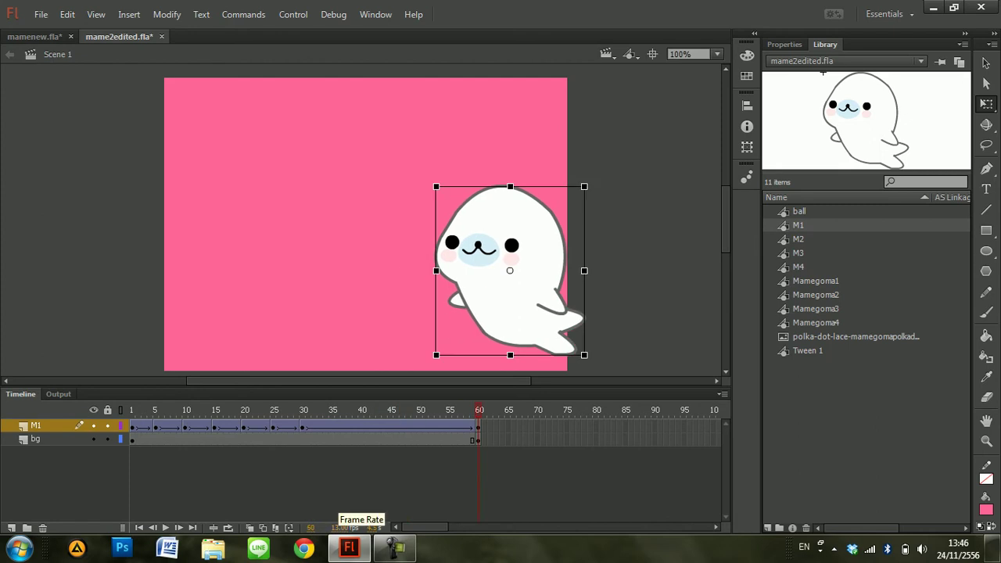
{"action": "left_click_drag", "start_coordinate": [339, 527], "coordinate": [348, 527]}
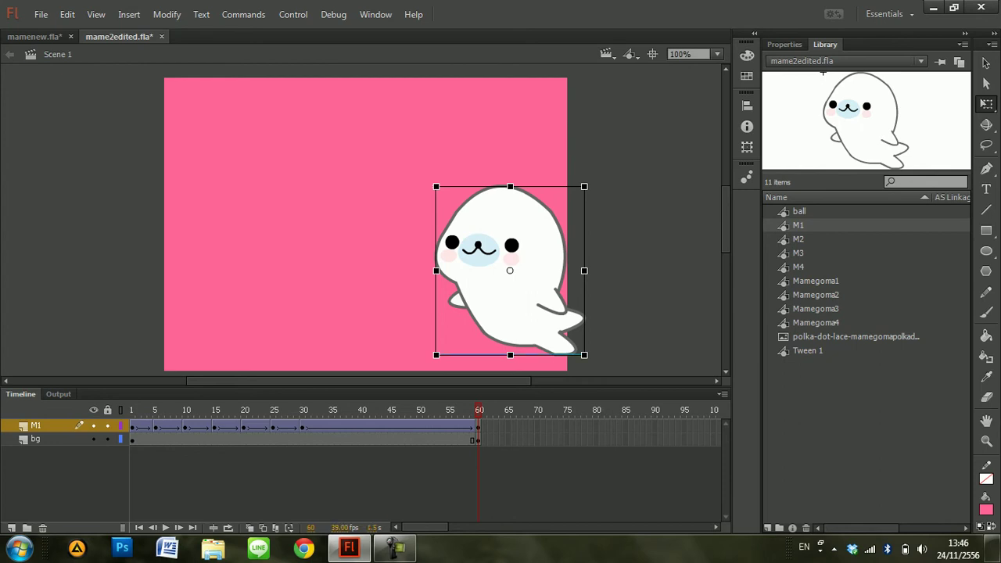
{"action": "key", "text": "Return"}
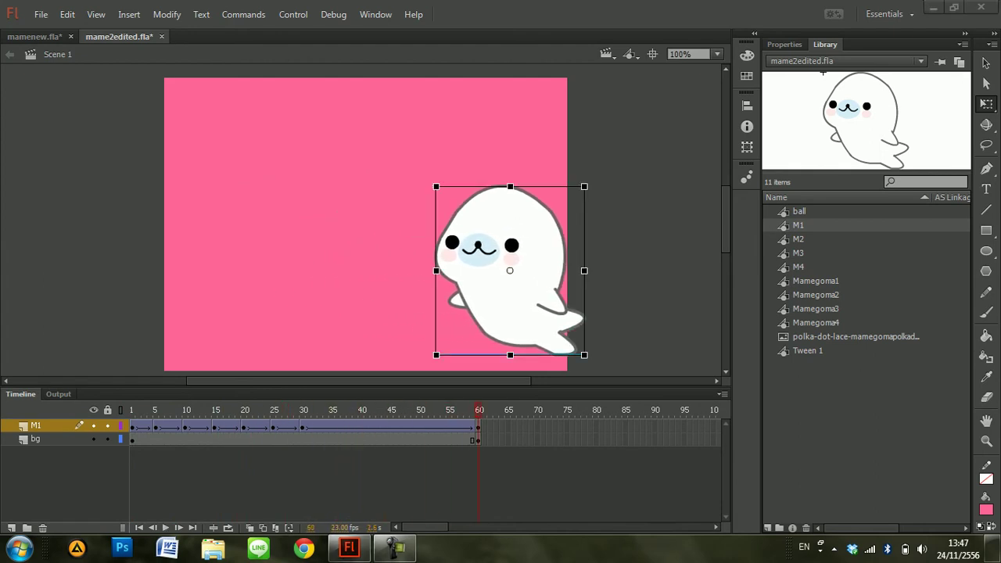
{"action": "key", "text": "Return"}
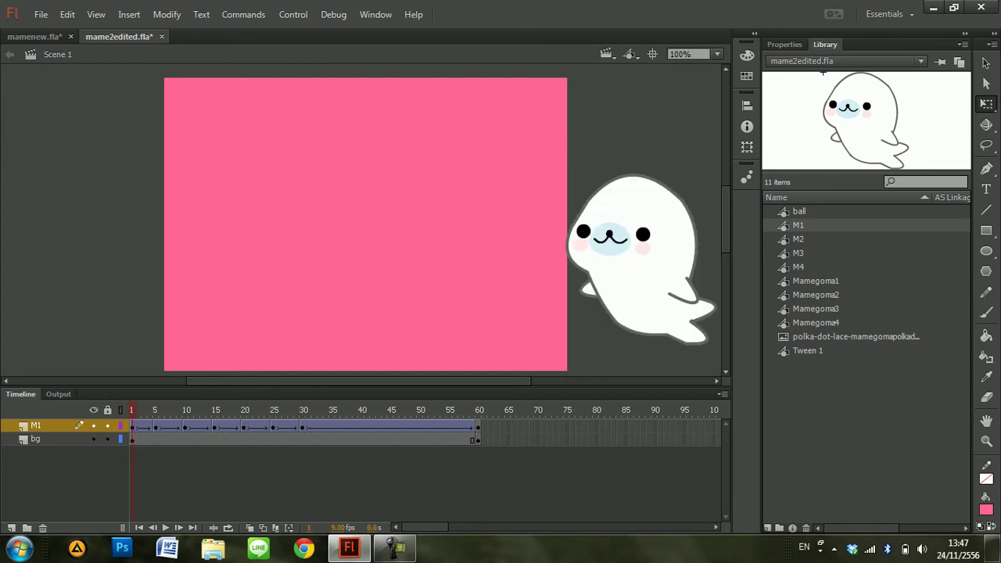
Play the animation through, and add a new layer named ball above the M1 layer
{"action": "key", "text": "Return"}
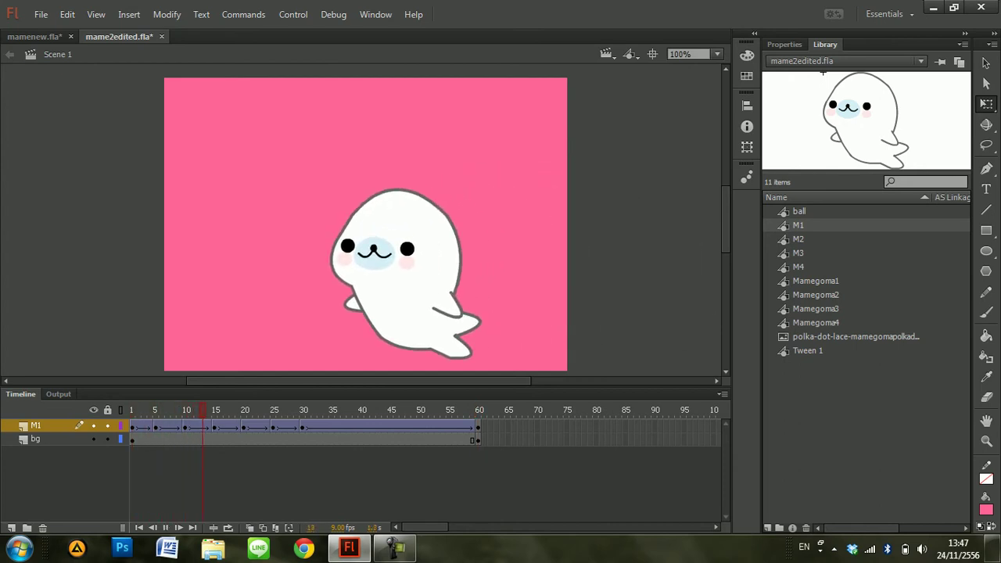
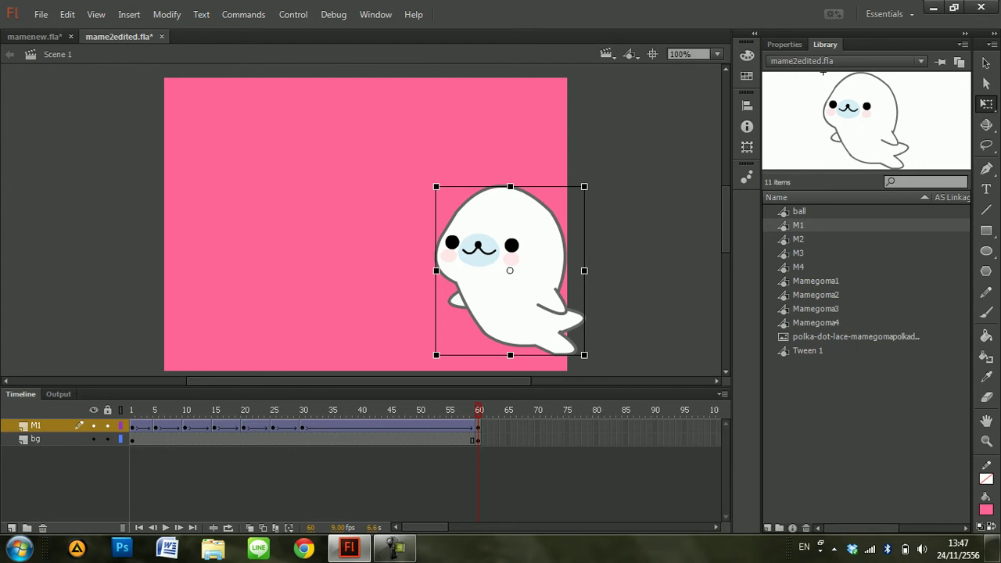
{"action": "left_click", "coordinate": [13, 528]}
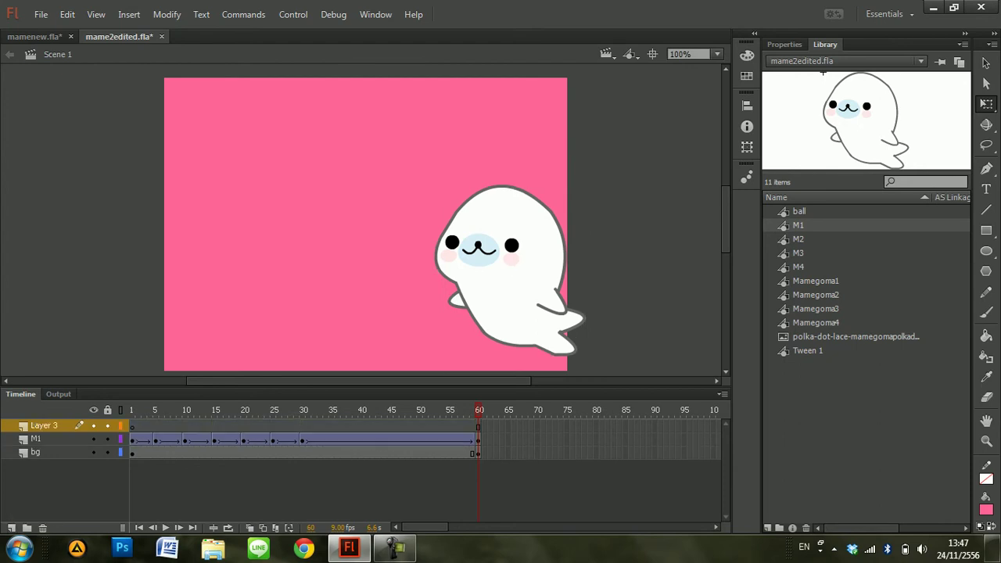
{"action": "double_click", "coordinate": [55, 425]}
{"action": "type", "text": "Ball"}
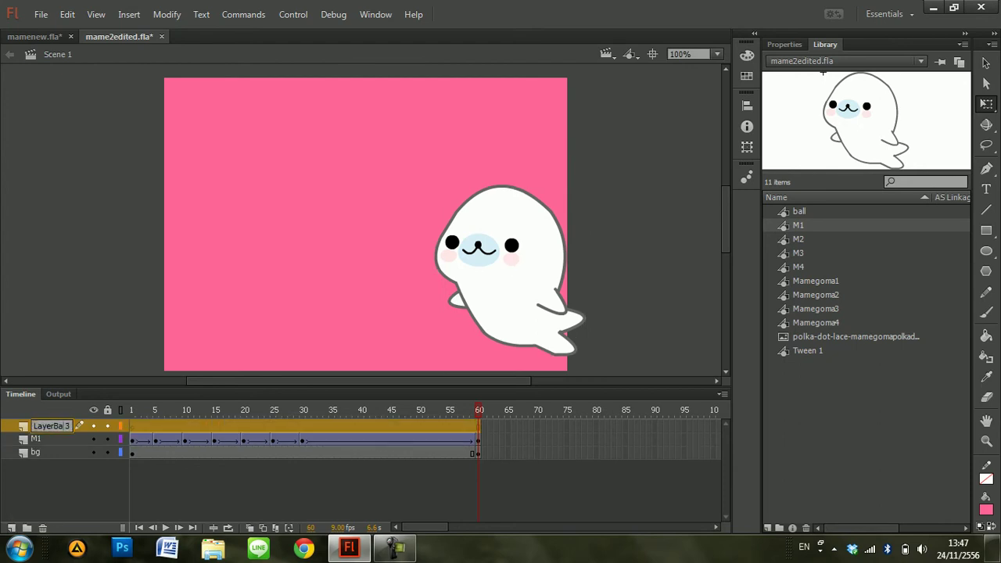
{"action": "key", "text": "BackSpace"}
{"action": "key", "text": "BackSpace"}
{"action": "key", "text": "BackSpace"}
{"action": "key", "text": "BackSpace"}
{"action": "key", "text": "BackSpace"}
{"action": "key", "text": "BackSpace"}
{"action": "key", "text": "BackSpace"}
{"action": "key", "text": "BackSpace"}
{"action": "key", "text": "BackSpace"}
{"action": "key", "text": "BackSpace"}
{"action": "key", "text": "BackSpace"}
{"action": "type", "text": "ball"}
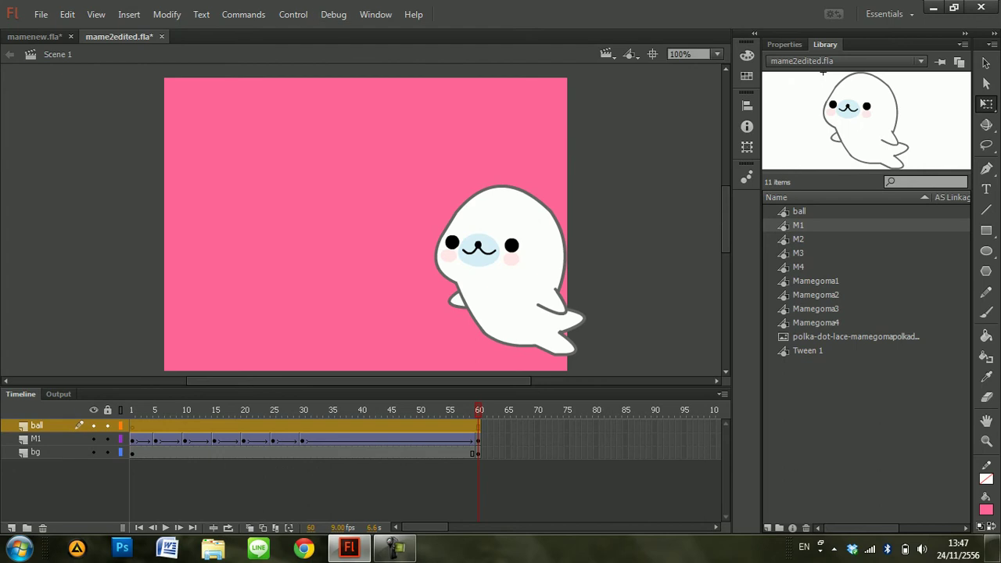
Place the ball symbol from the library on the ball layer, just outside the stage's left edge
{"action": "left_click_drag", "start_coordinate": [799, 211], "coordinate": [242, 183]}
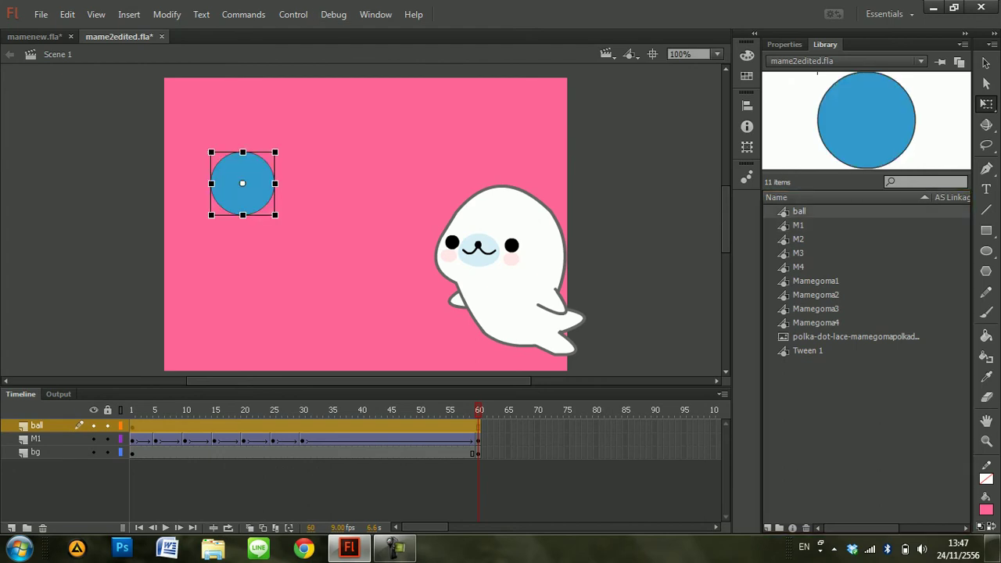
{"action": "left_click", "coordinate": [36, 452]}
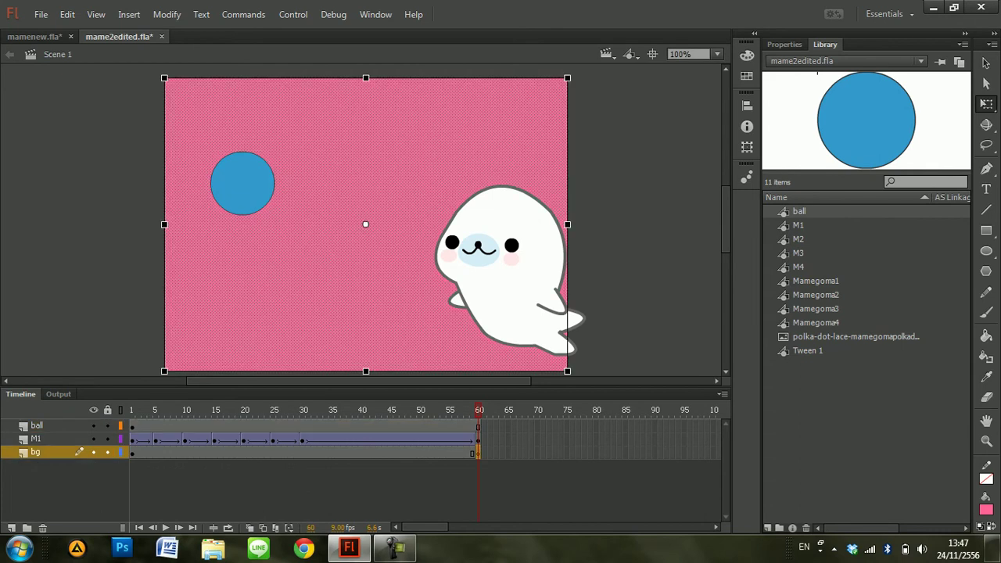
{"action": "left_click", "coordinate": [37, 426]}
{"action": "left_click_drag", "start_coordinate": [243, 183], "coordinate": [112, 199]}
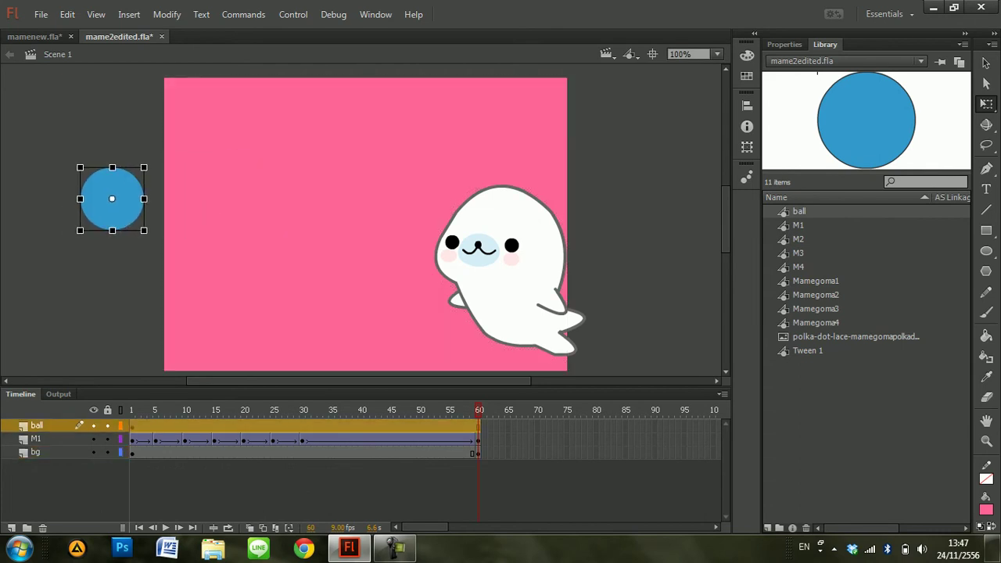
Insert a keyframe at frame 60 of the ball layer and create a motion tween on the frames before it
{"action": "left_click", "coordinate": [478, 426]}
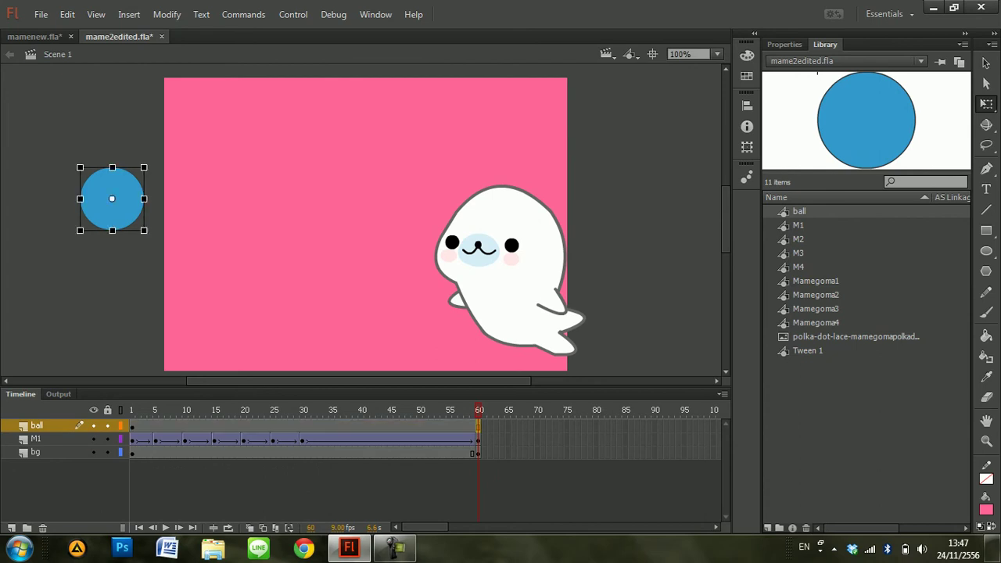
{"action": "key", "text": "F6"}
{"action": "key", "text": "ctrl+shift+a"}
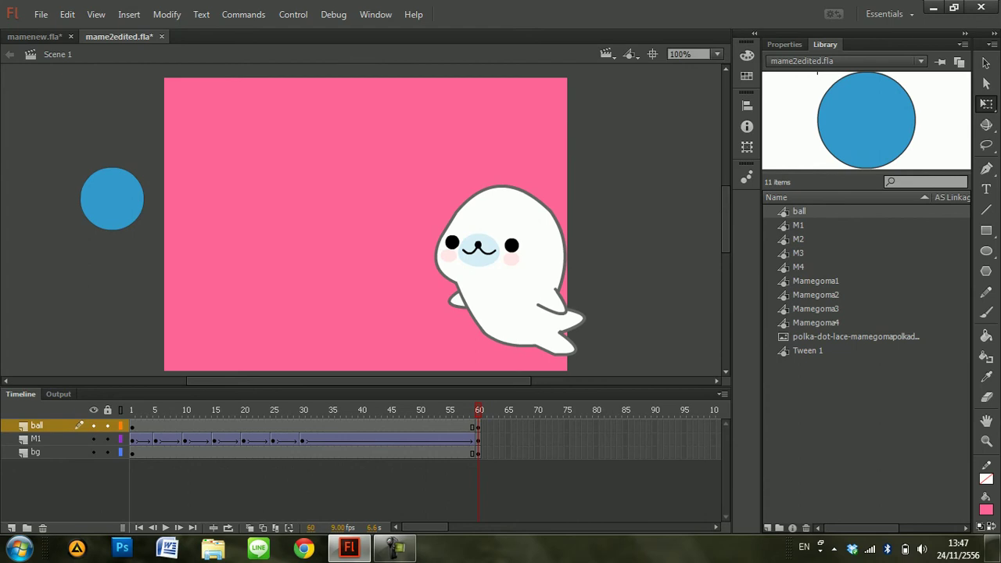
{"action": "left_click_drag", "start_coordinate": [113, 198], "coordinate": [133, 224]}
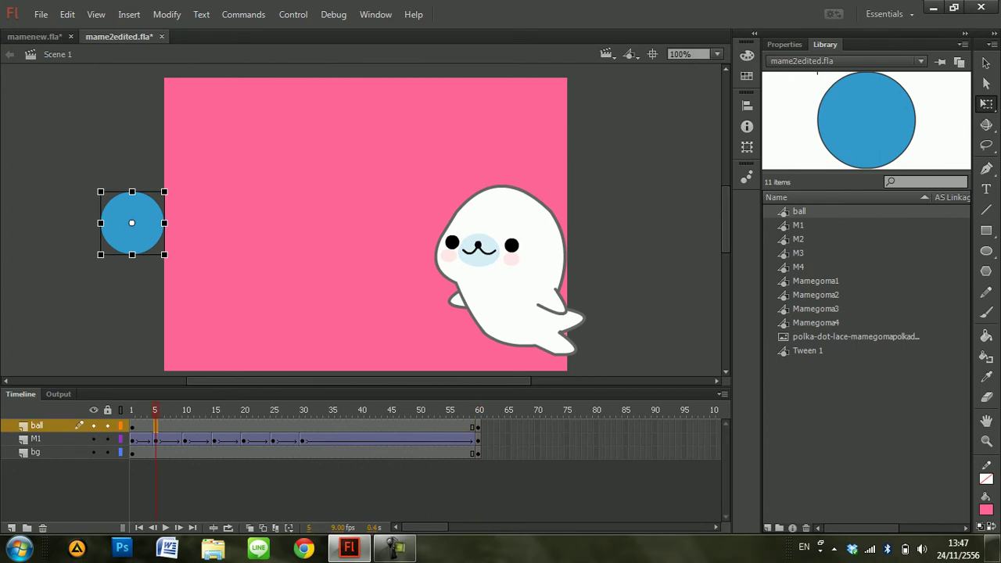
{"action": "right_click", "coordinate": [156, 425]}
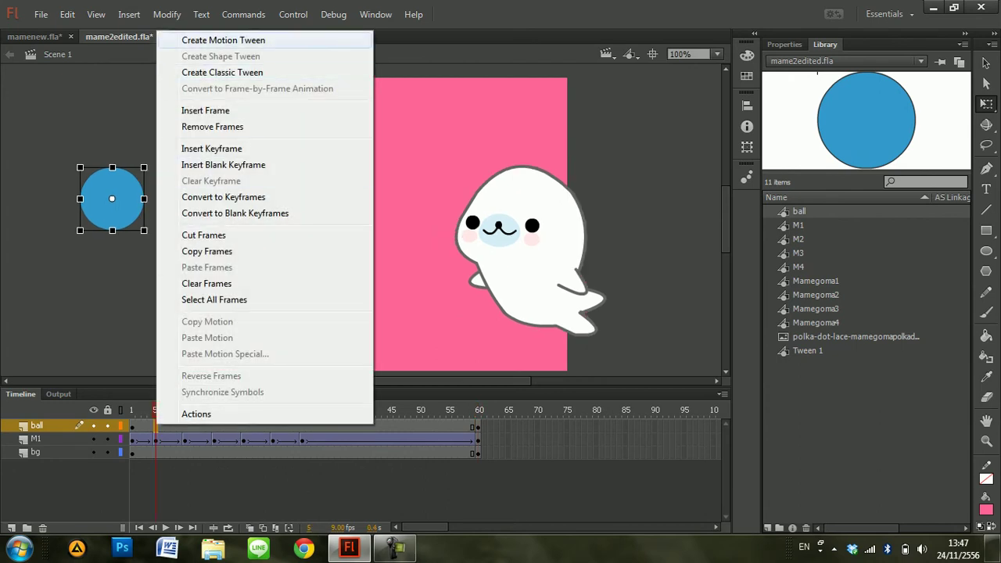
{"action": "left_click", "coordinate": [223, 40]}
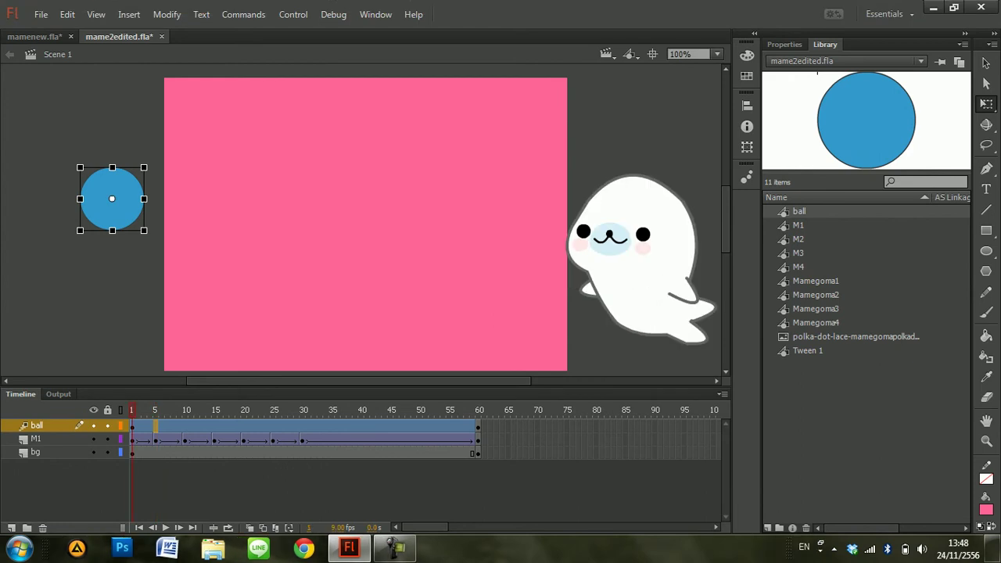
Try to animate the ball flying in from the left toward the seal's head, with positions at frames 5, 10, 15 and 20
{"action": "left_click", "coordinate": [155, 410]}
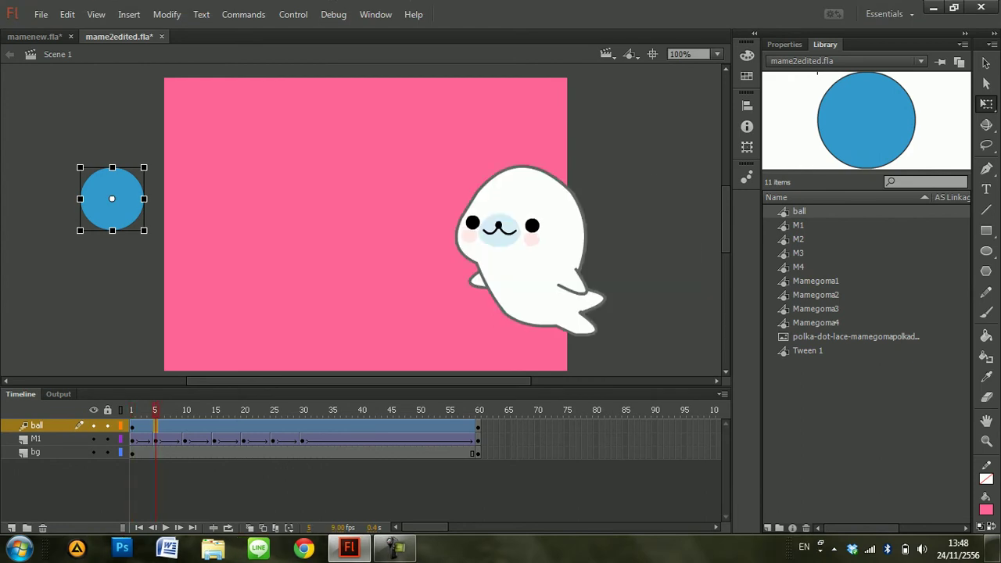
{"action": "left_click_drag", "start_coordinate": [110, 195], "coordinate": [171, 173]}
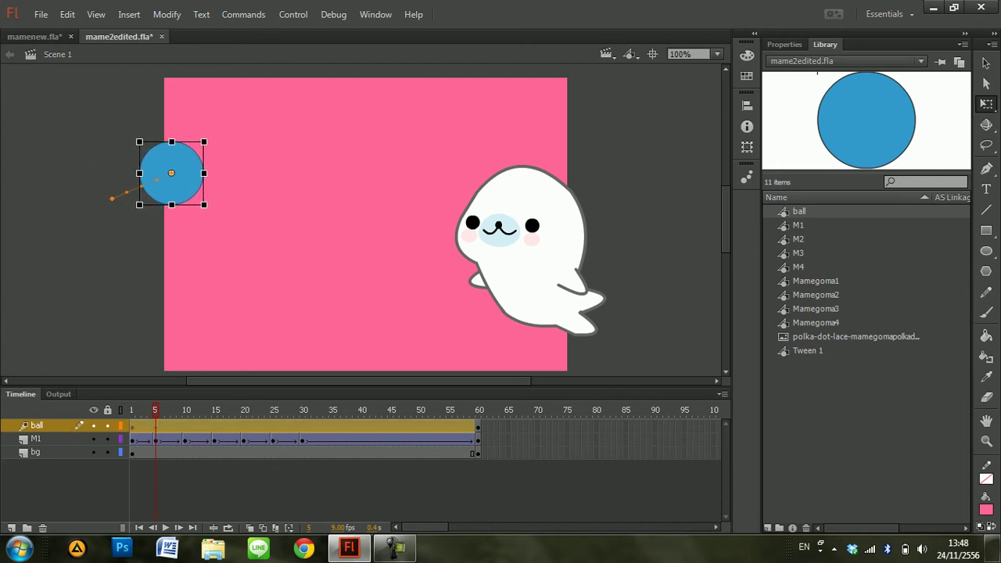
{"action": "left_click", "coordinate": [186, 410]}
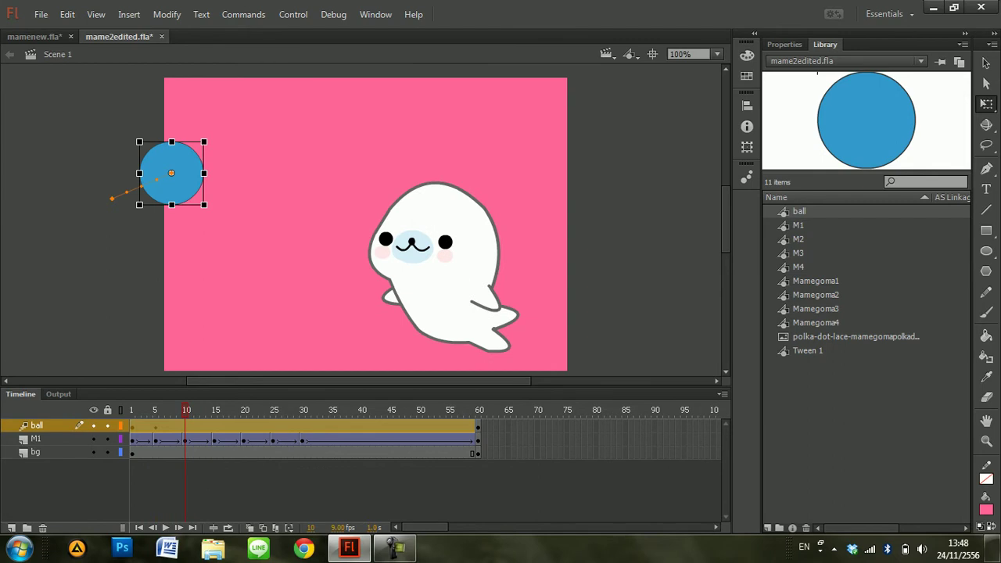
{"action": "left_click_drag", "start_coordinate": [172, 173], "coordinate": [264, 149]}
{"action": "left_click", "coordinate": [215, 409]}
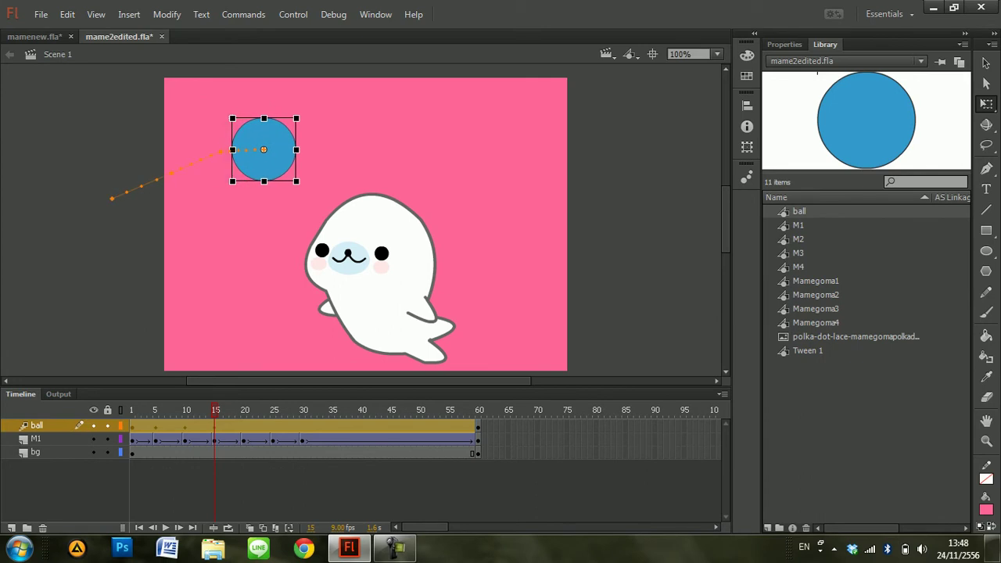
{"action": "left_click", "coordinate": [244, 409]}
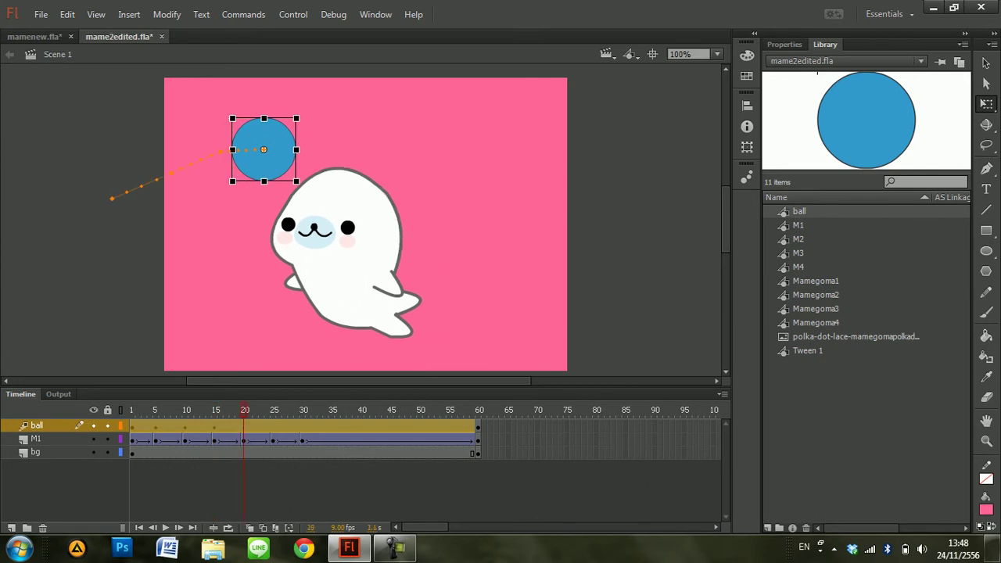
{"action": "left_click_drag", "start_coordinate": [263, 149], "coordinate": [290, 153]}
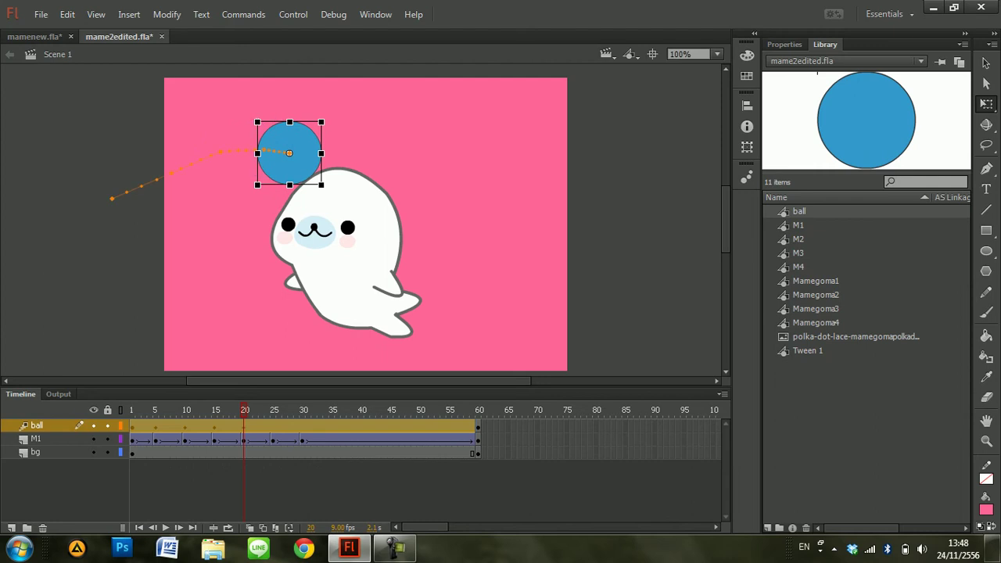
{"action": "left_click", "coordinate": [274, 409]}
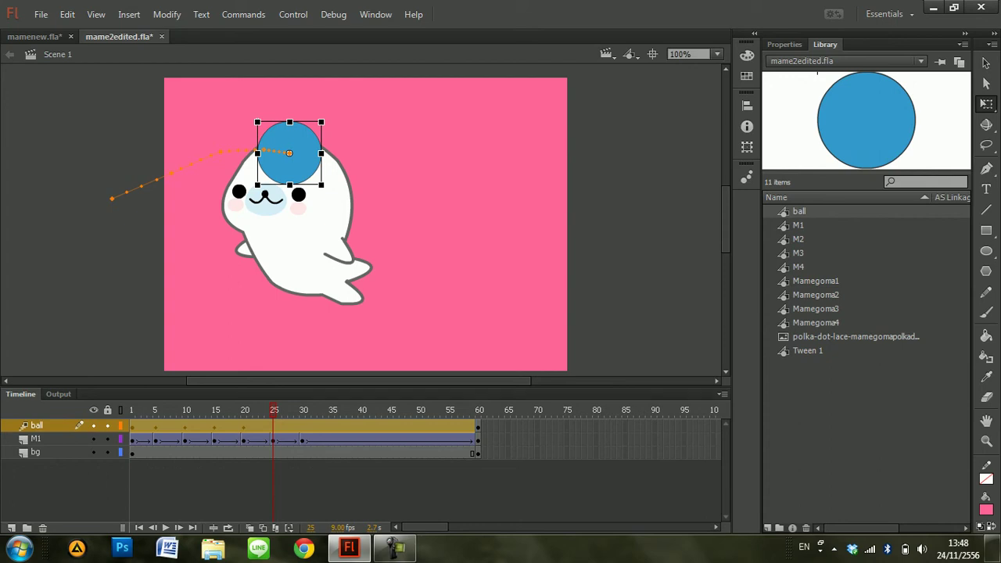
Undo the ball's position changes at frames 5 to 20, back to the plain motion tween
{"action": "left_click", "coordinate": [68, 14]}
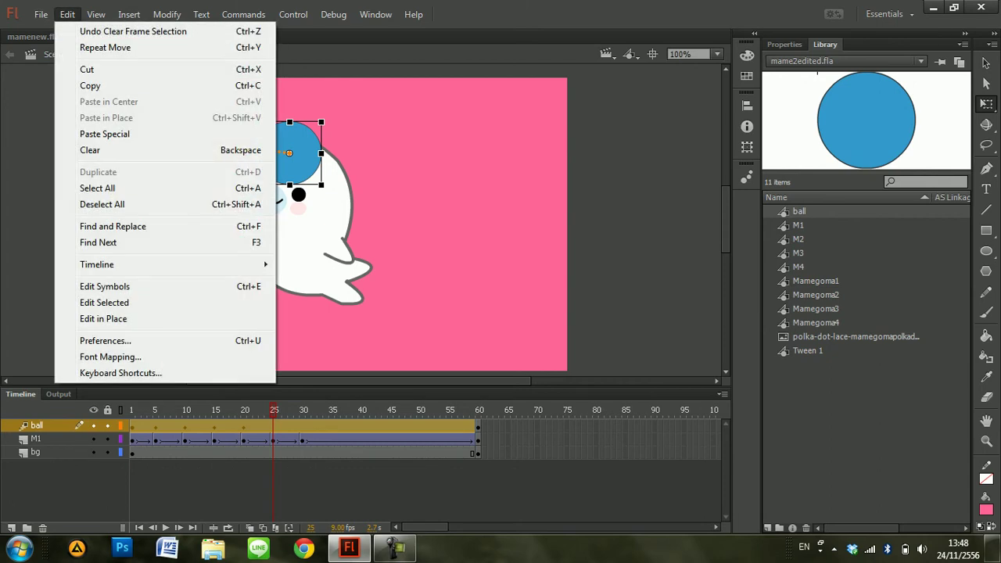
{"action": "left_click", "coordinate": [133, 32]}
{"action": "key", "text": "ctrl+z"}
{"action": "key", "text": "ctrl+z"}
{"action": "key", "text": "ctrl+z"}
{"action": "key", "text": "ctrl+z"}
{"action": "key", "text": "ctrl+z"}
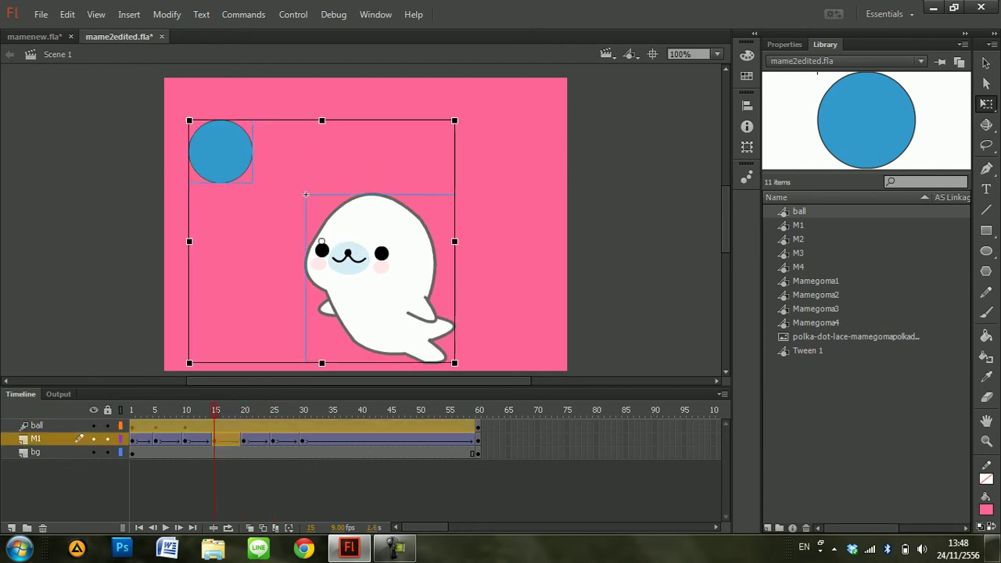
{"action": "key", "text": "ctrl+z"}
{"action": "key", "text": "ctrl+z"}
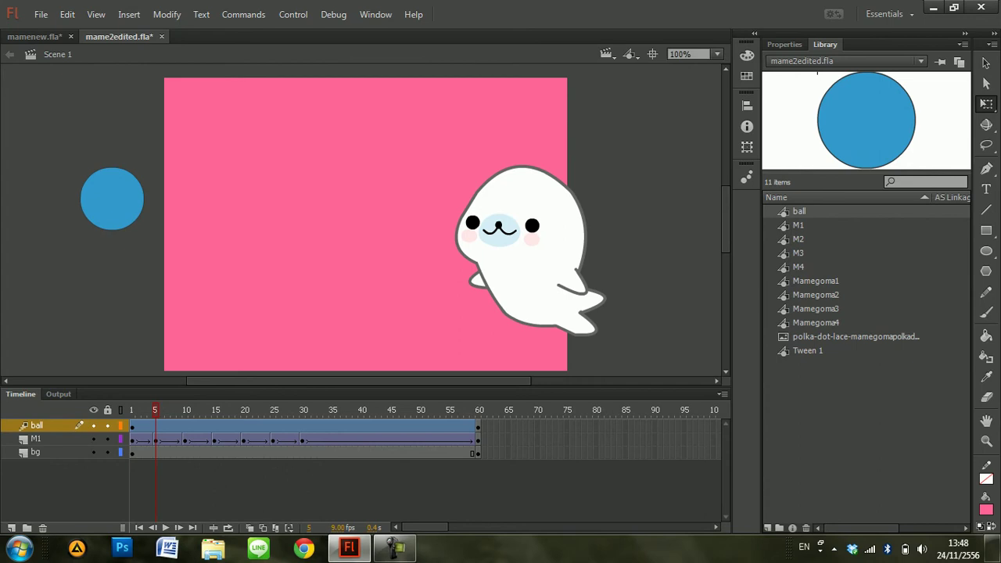
{"action": "key", "text": "ctrl+z"}
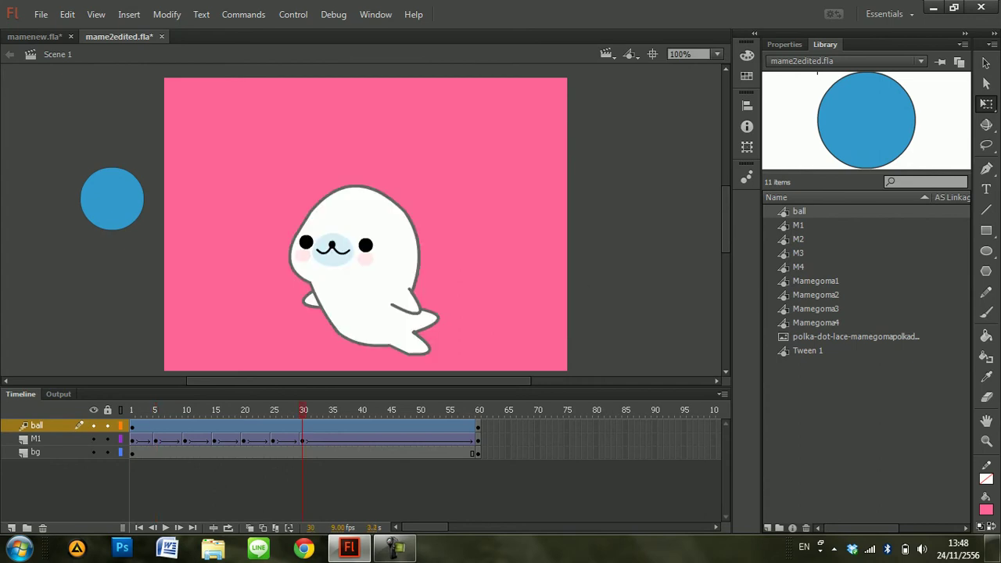
Insert a keyframe for all properties at frame 30 of the ball layer
{"action": "left_click", "coordinate": [302, 426]}
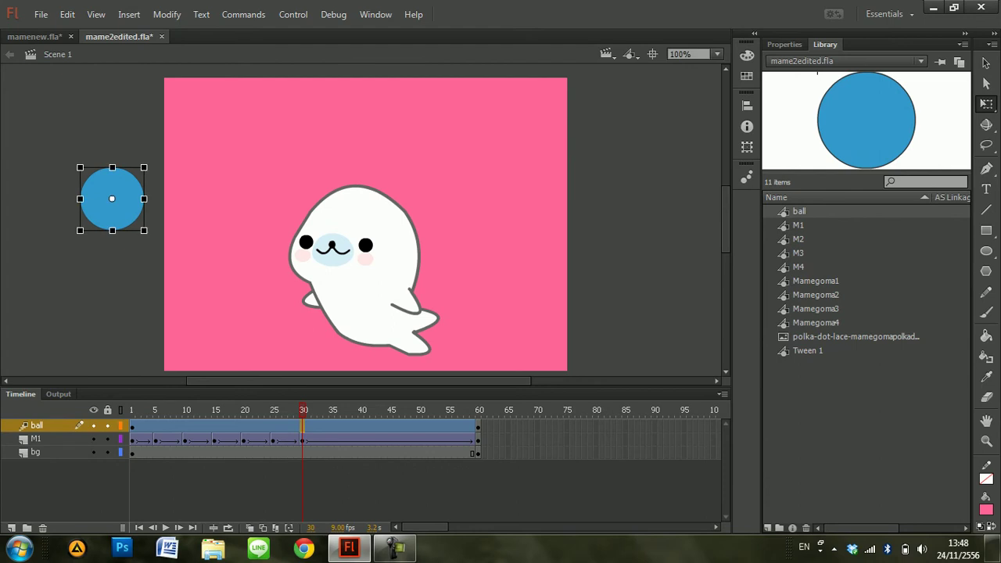
{"action": "right_click", "coordinate": [303, 424]}
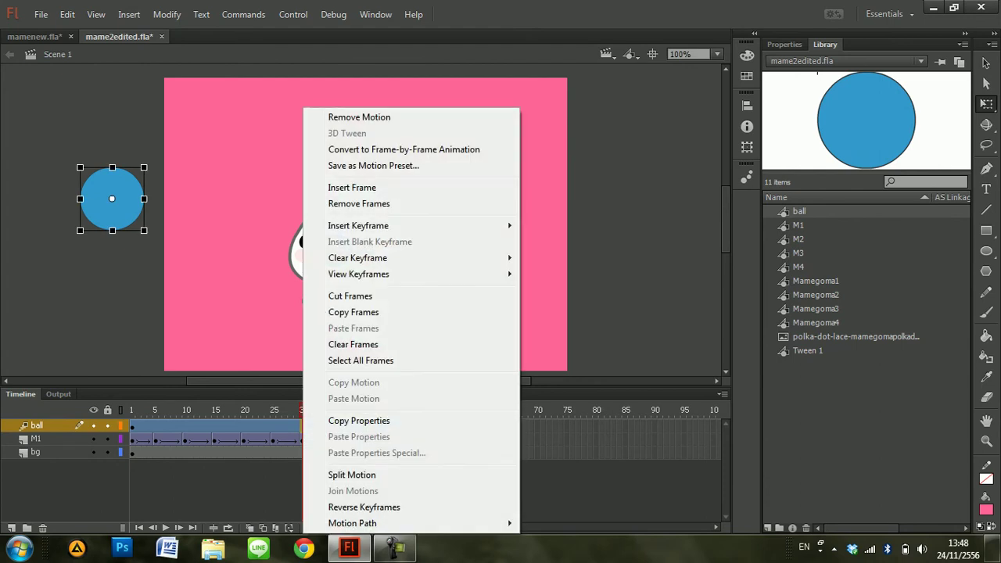
{"action": "mouse_move", "coordinate": [358, 225]}
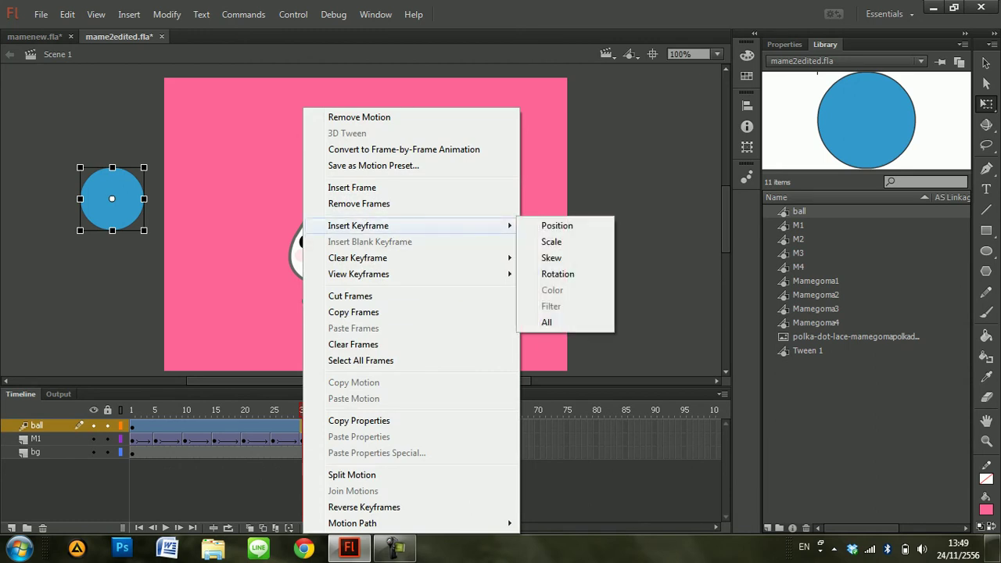
{"action": "left_click", "coordinate": [546, 323]}
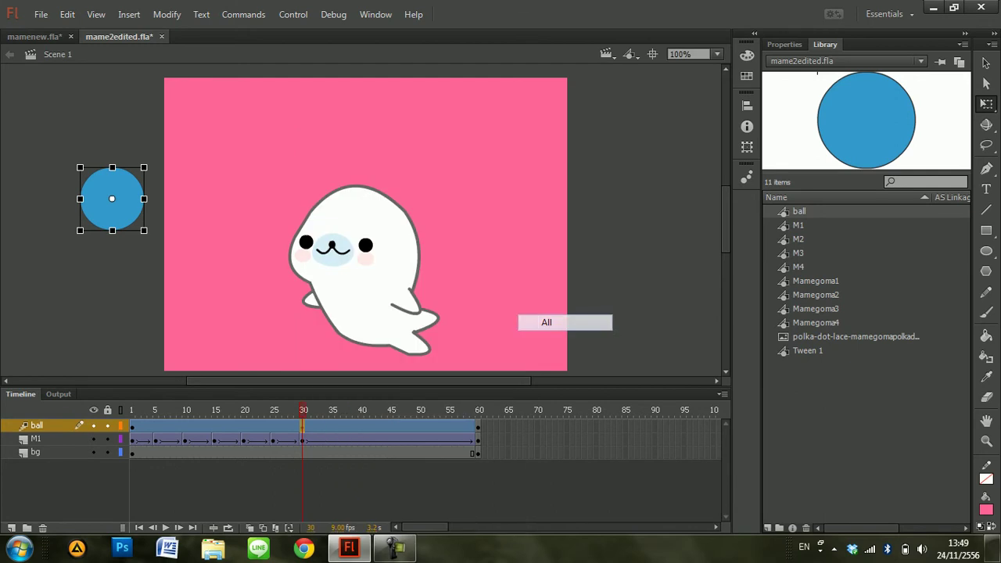
{"action": "left_click", "coordinate": [79, 161]}
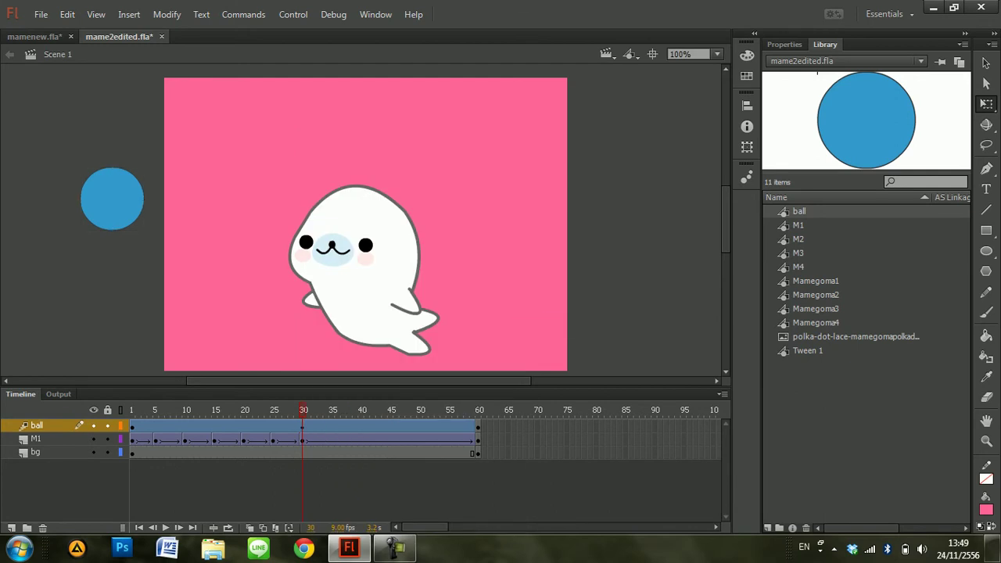
Check the ball at frames 1 and 30, and undo the keyframe inserted at frame 30 of the ball layer
{"action": "left_click", "coordinate": [133, 427]}
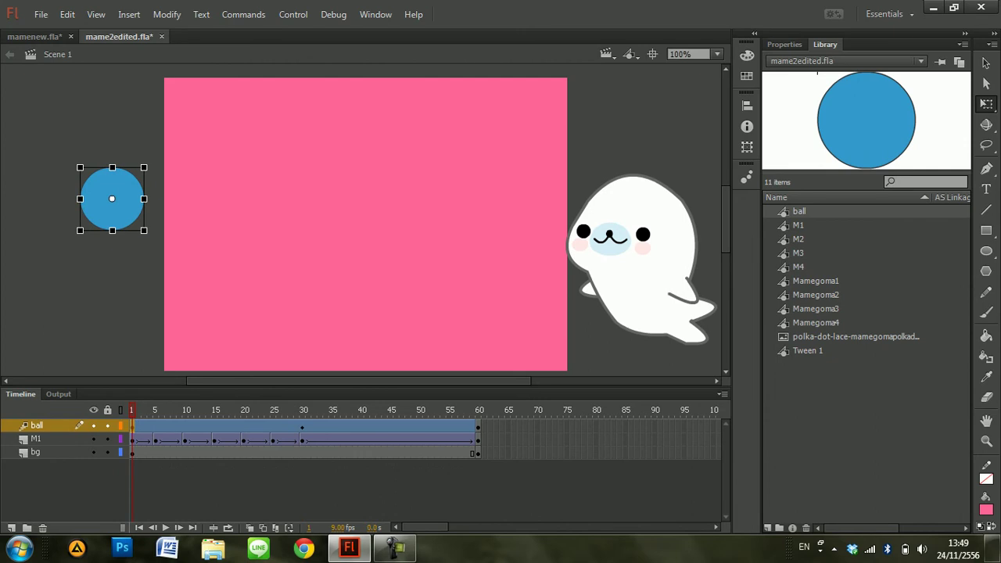
{"action": "left_click", "coordinate": [302, 426]}
{"action": "left_click", "coordinate": [132, 426]}
{"action": "left_click", "coordinate": [302, 410]}
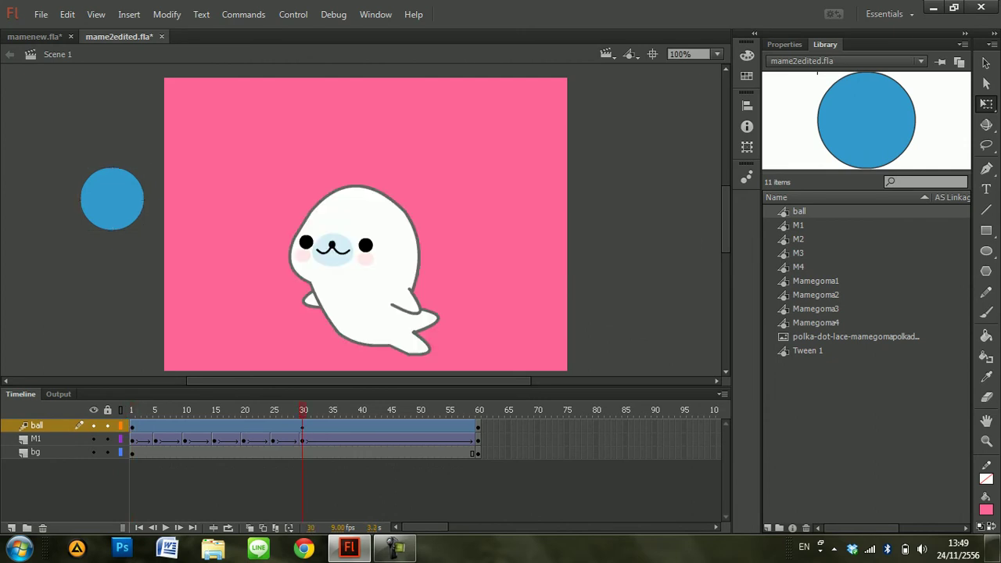
{"action": "left_click", "coordinate": [112, 199]}
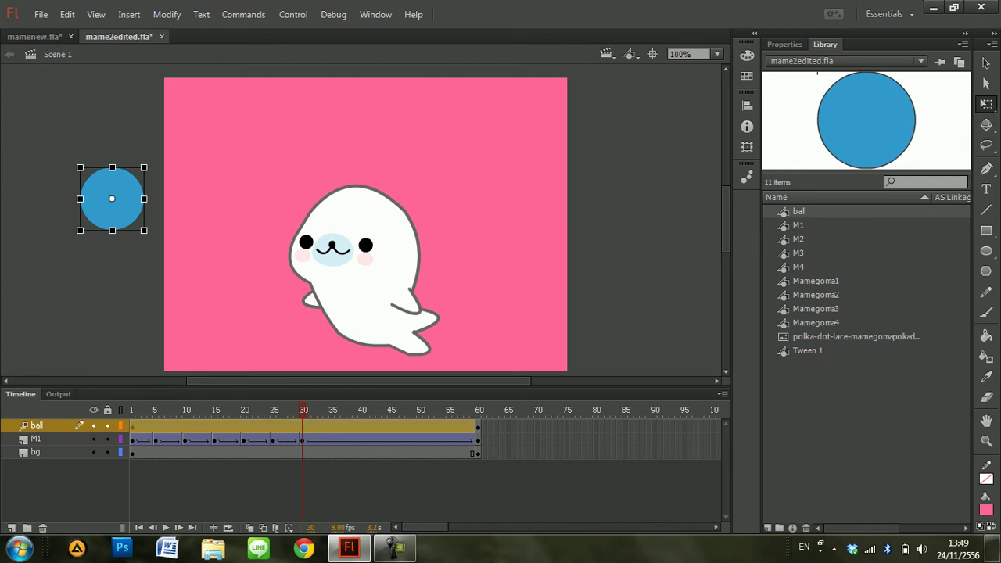
{"action": "left_click", "coordinate": [79, 161]}
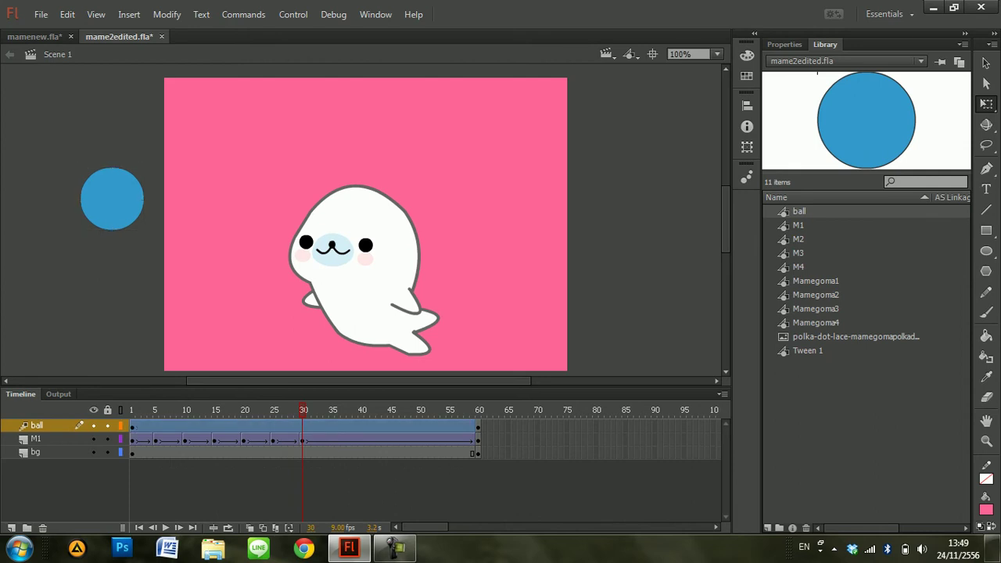
{"action": "left_click", "coordinate": [132, 426]}
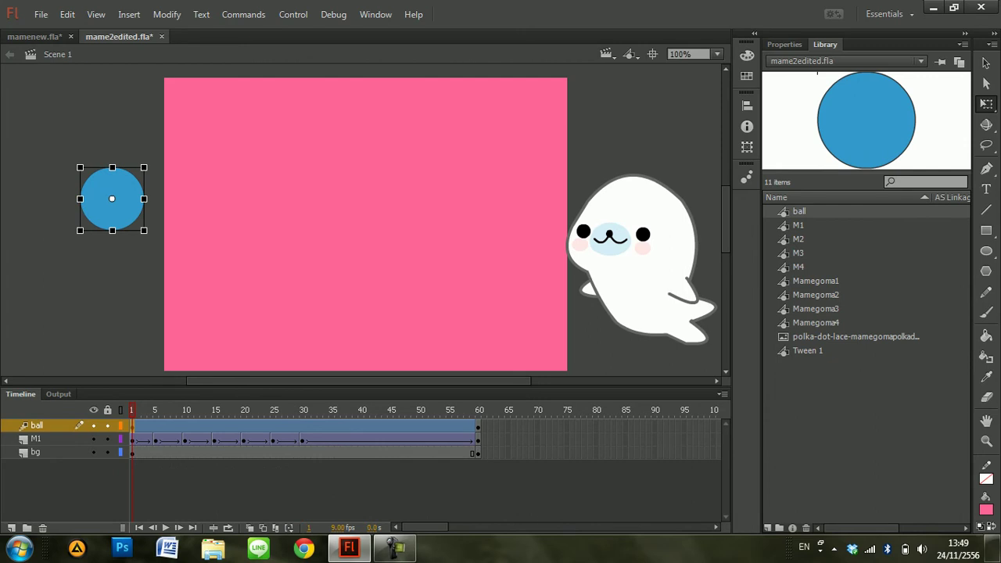
{"action": "left_click_drag", "start_coordinate": [132, 425], "coordinate": [226, 426]}
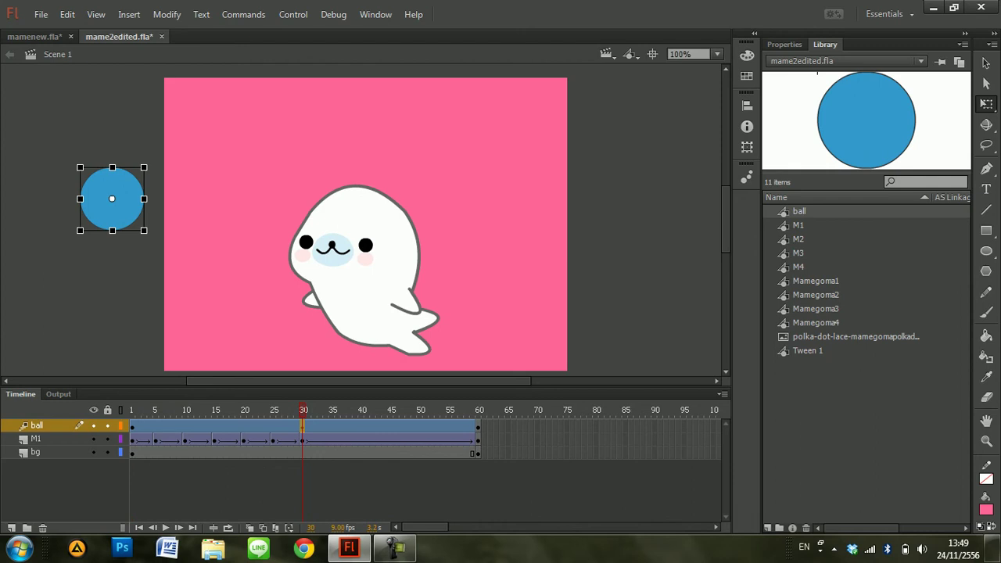
Insert a ball keyframe at frame 30 and, at frame 35, move the ball up onto the stage's left edge
{"action": "right_click", "coordinate": [315, 425]}
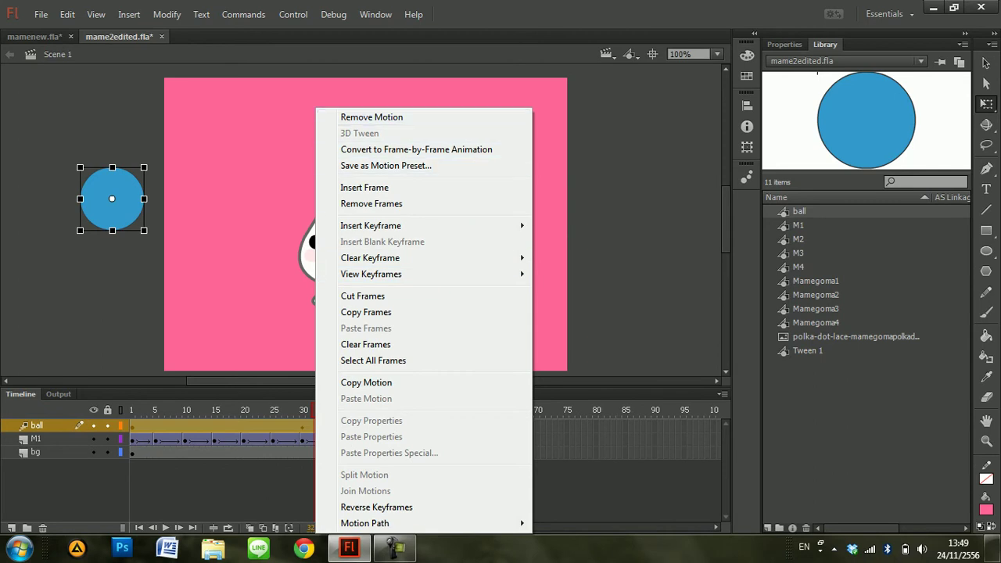
{"action": "key", "text": "Escape"}
{"action": "key", "text": "Return"}
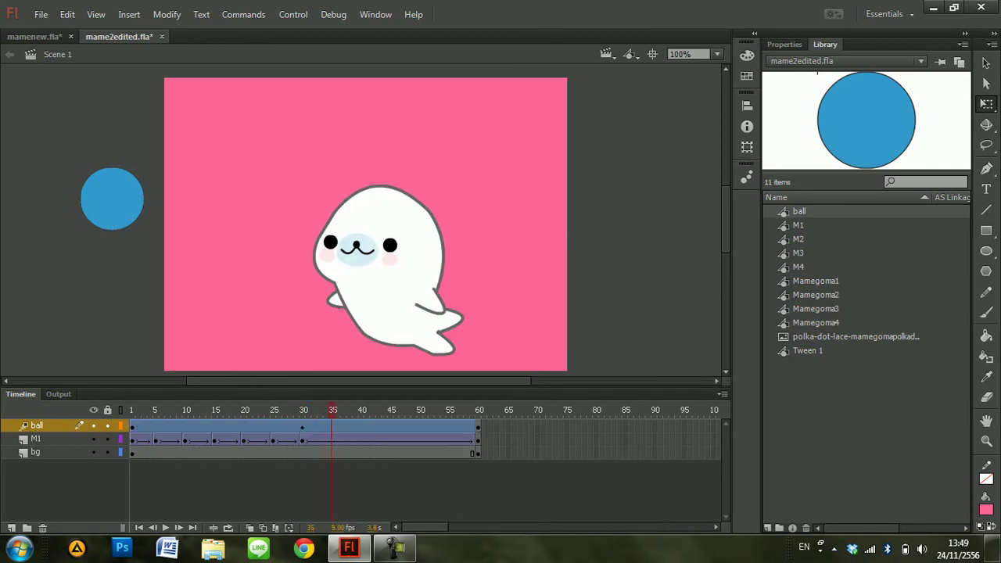
{"action": "left_click_drag", "start_coordinate": [112, 198], "coordinate": [181, 157]}
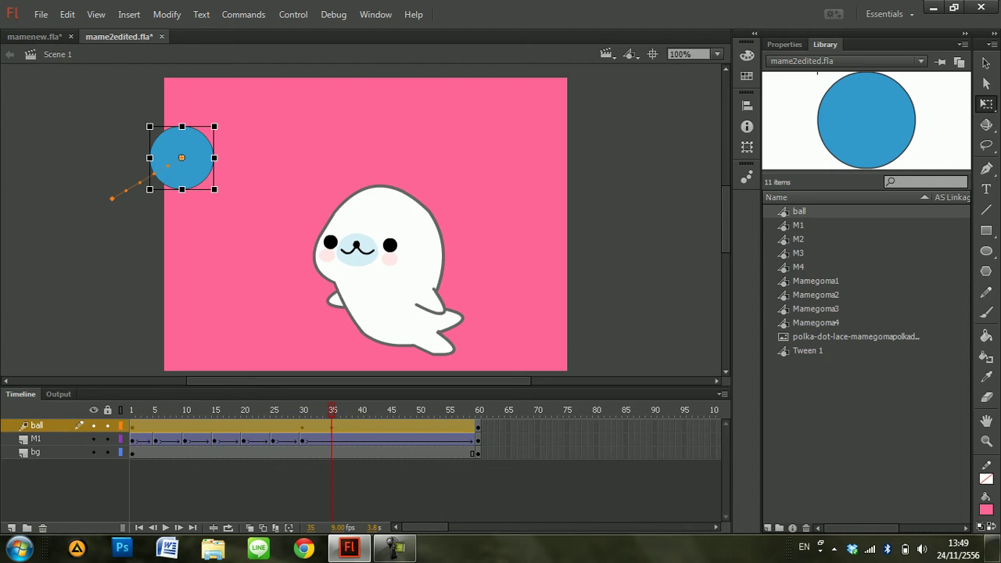
Move the ball in an arc toward the stage's centre at frames 40, 45 and 50
{"action": "left_click", "coordinate": [361, 409]}
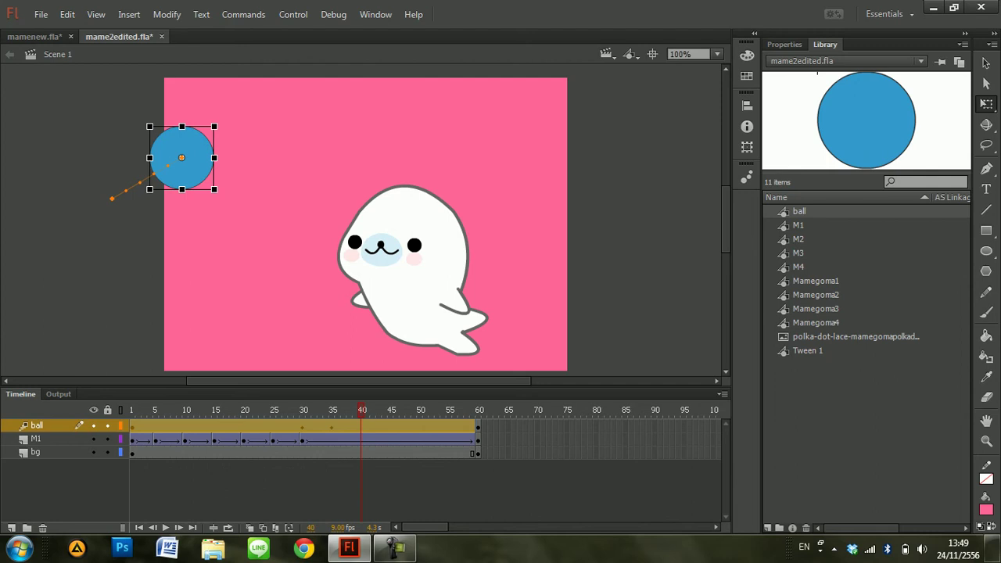
{"action": "left_click_drag", "start_coordinate": [181, 158], "coordinate": [344, 172]}
{"action": "key", "text": "period"}
{"action": "key", "text": "period"}
{"action": "key", "text": "period"}
{"action": "key", "text": "period"}
{"action": "key", "text": "period"}
{"action": "key", "text": "period"}
{"action": "key", "text": "period"}
{"action": "key", "text": "period"}
{"action": "key", "text": "period"}
{"action": "key", "text": "period"}
{"action": "key", "text": "period"}
{"action": "key", "text": "period"}
{"action": "key", "text": "period"}
{"action": "key", "text": "period"}
{"action": "key", "text": "period"}
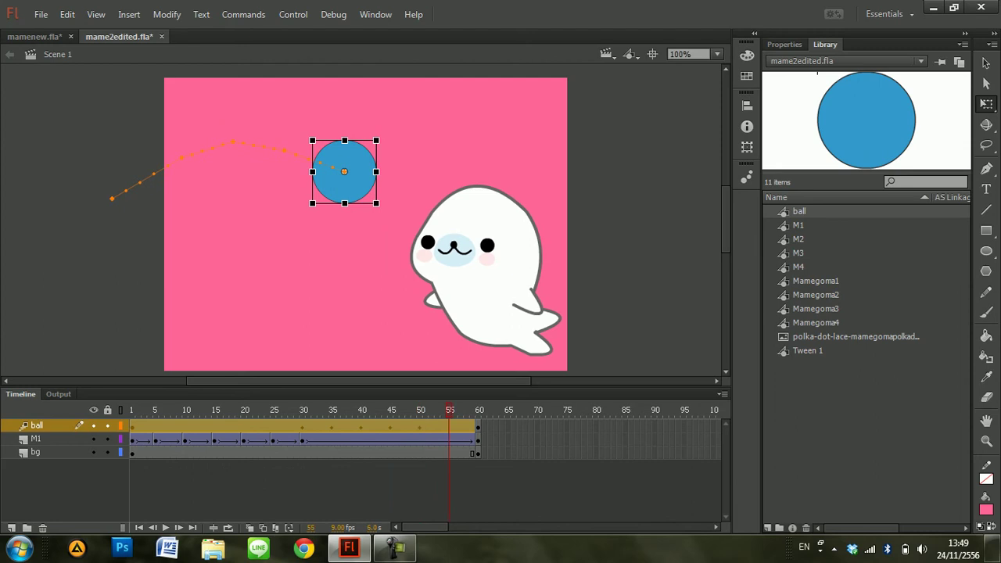
Add keyframes at frames 40 and 45 of the M1 layer, shifting the seal left toward the ball in each
{"action": "left_click", "coordinate": [36, 438]}
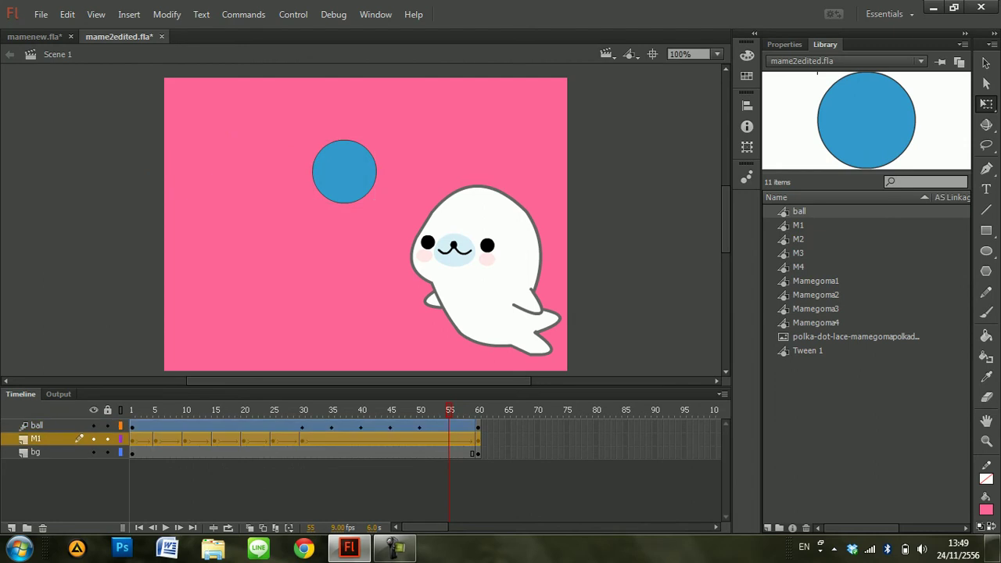
{"action": "left_click", "coordinate": [302, 441]}
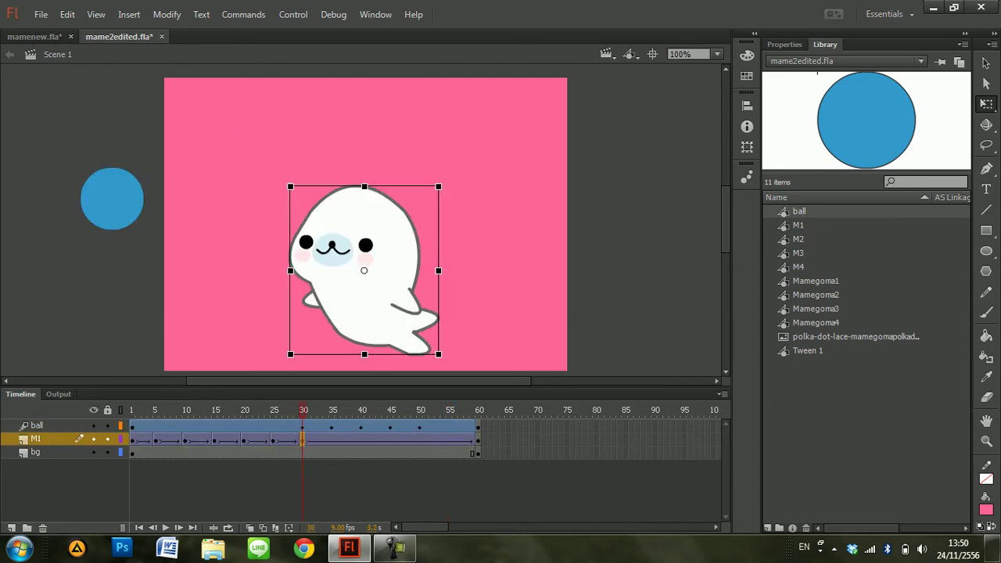
{"action": "left_click", "coordinate": [332, 440]}
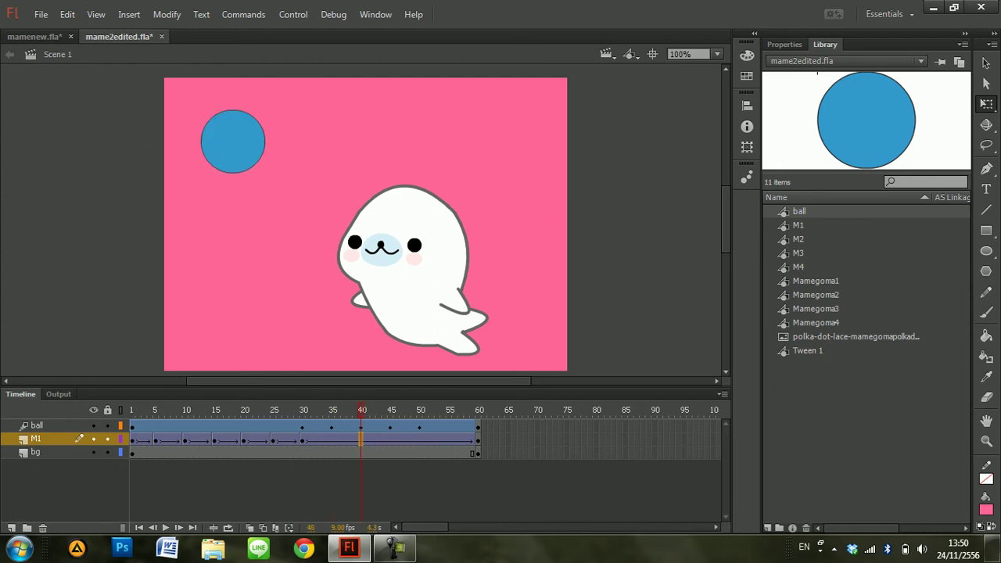
{"action": "left_click_drag", "start_coordinate": [412, 271], "coordinate": [387, 268]}
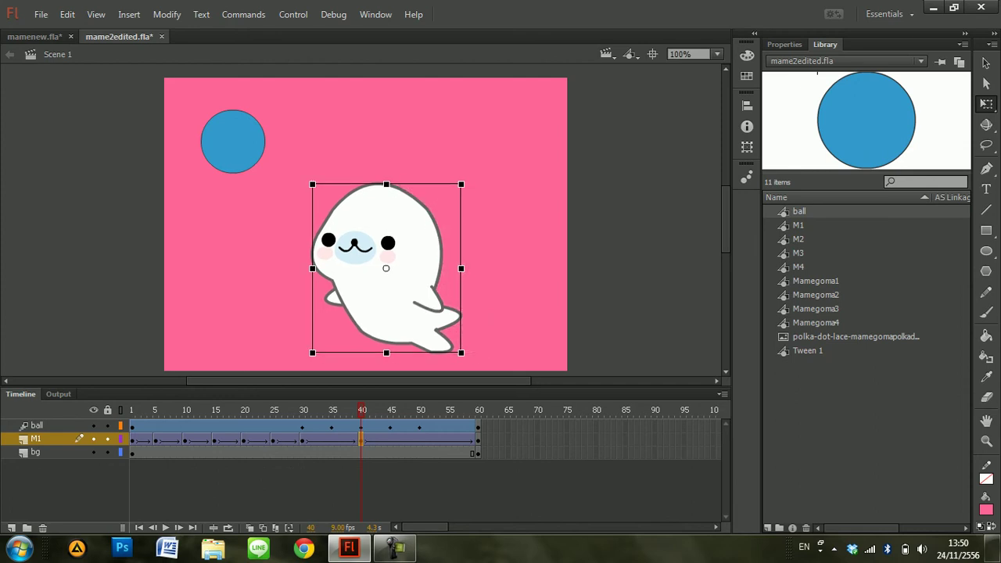
{"action": "key", "text": "Return"}
{"action": "left_click", "coordinate": [390, 410]}
{"action": "left_click_drag", "start_coordinate": [416, 268], "coordinate": [374, 263]}
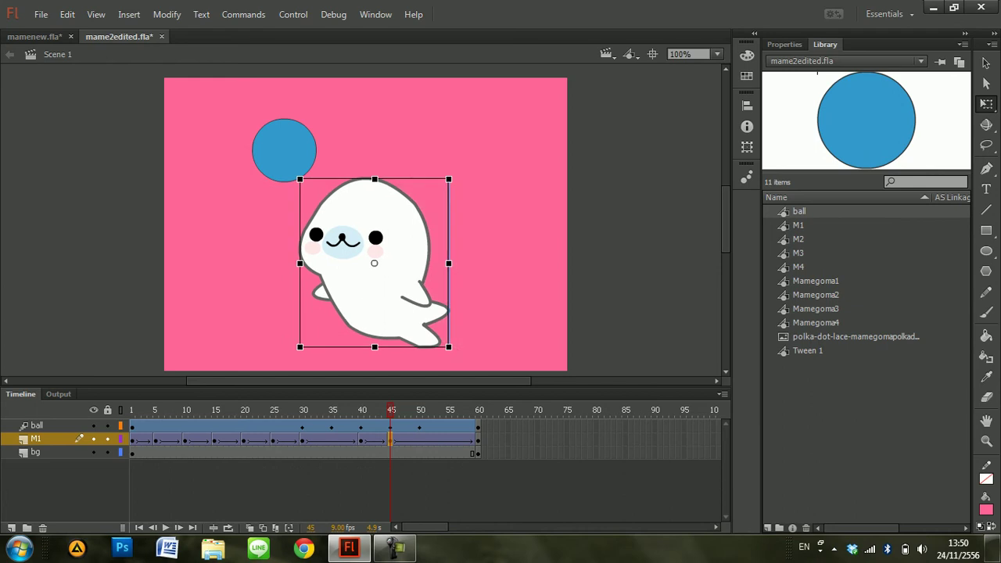
Add an M1 keyframe at frame 50 with the seal's head under the ball, and play the animation from frame 1
{"action": "left_click", "coordinate": [420, 410]}
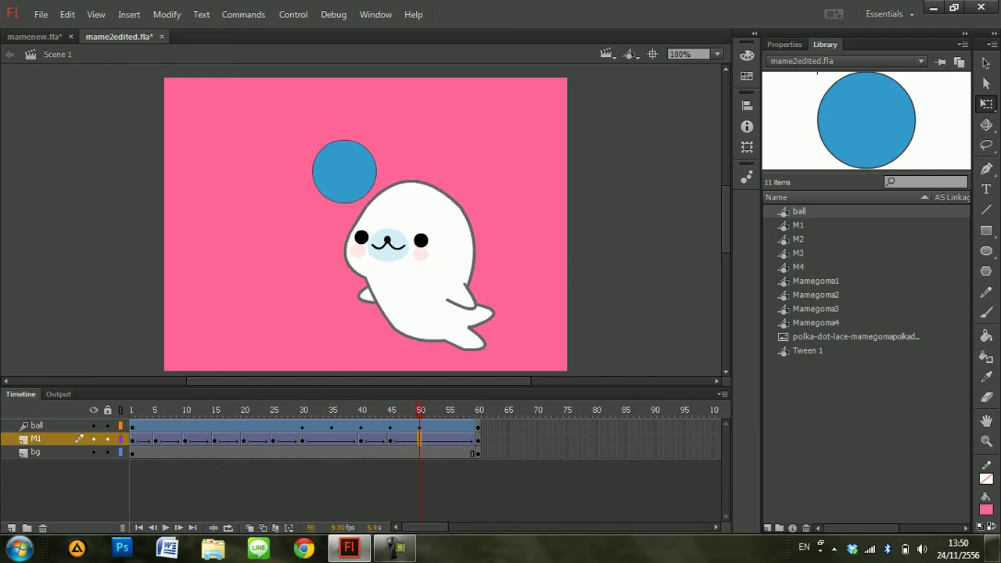
{"action": "left_click", "coordinate": [390, 440]}
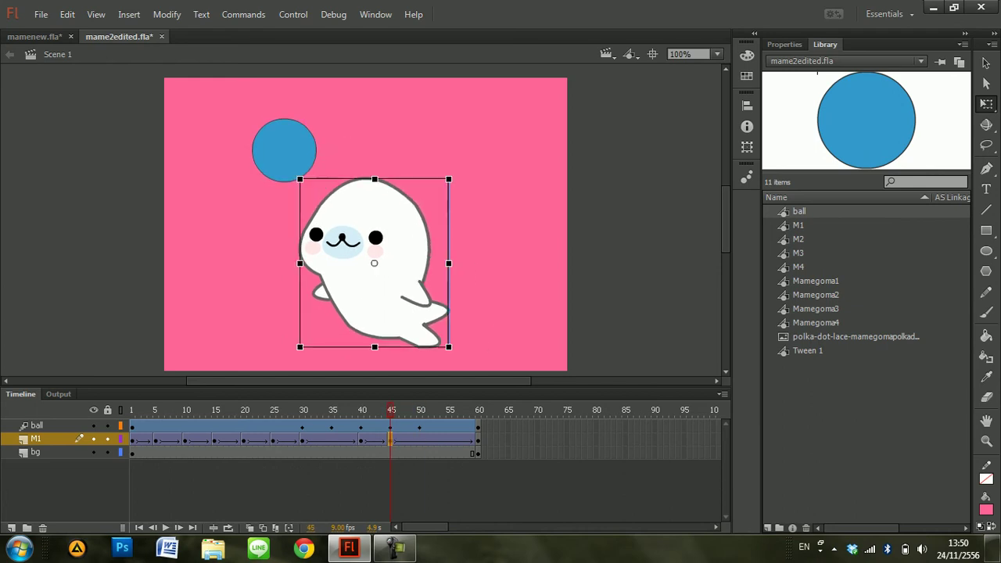
{"action": "left_click", "coordinate": [420, 439]}
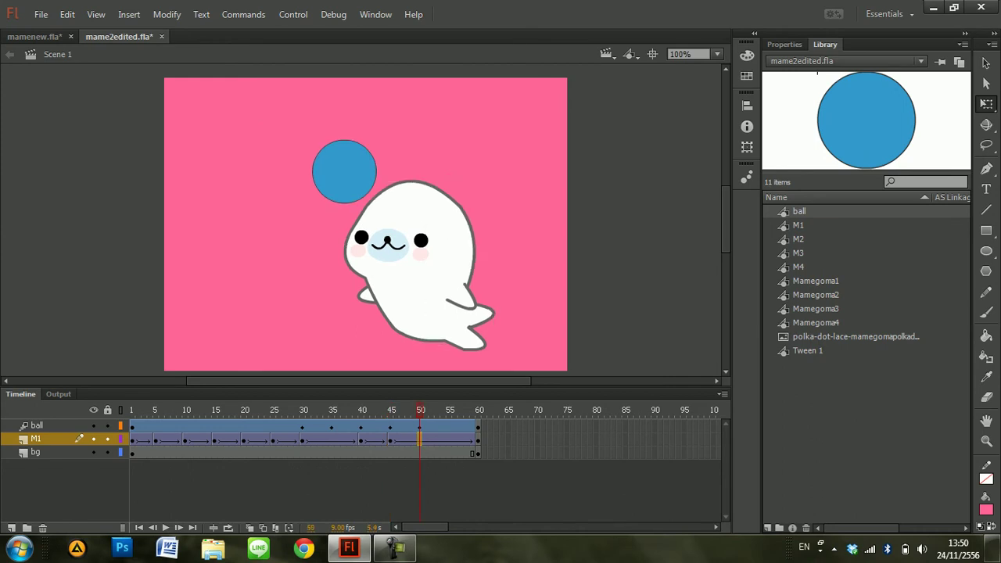
{"action": "left_click", "coordinate": [390, 439]}
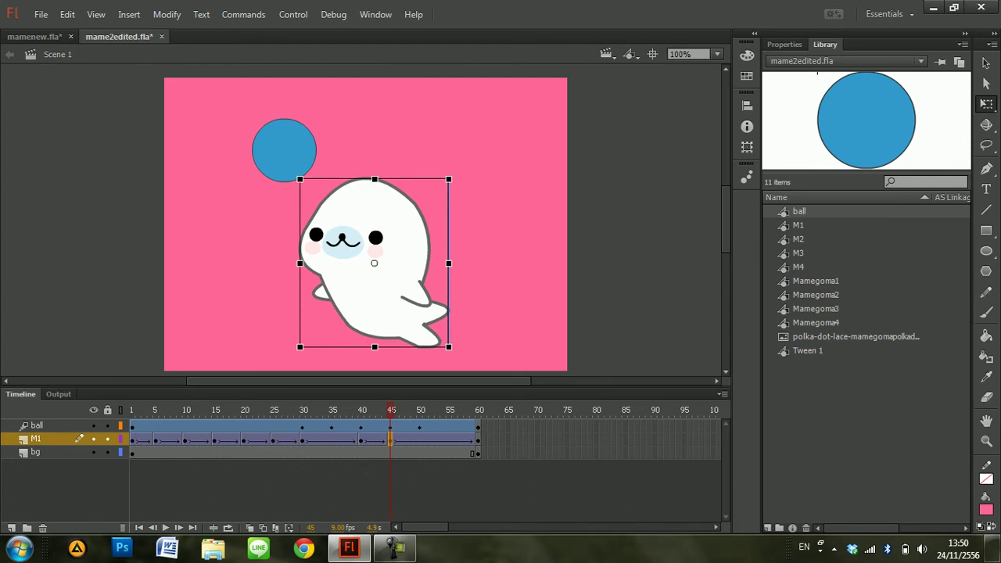
{"action": "left_click", "coordinate": [420, 439]}
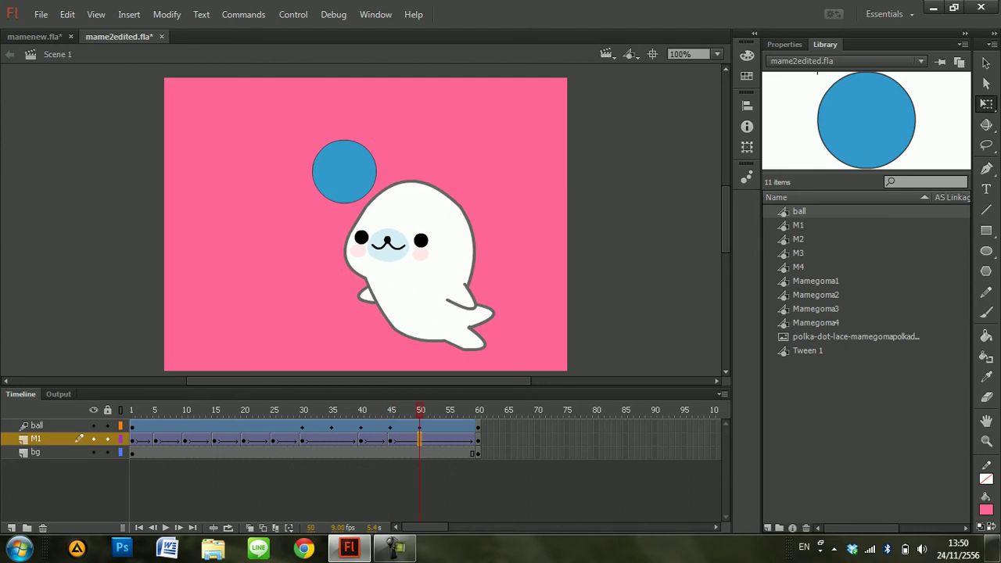
{"action": "left_click_drag", "start_coordinate": [487, 266], "coordinate": [450, 248]}
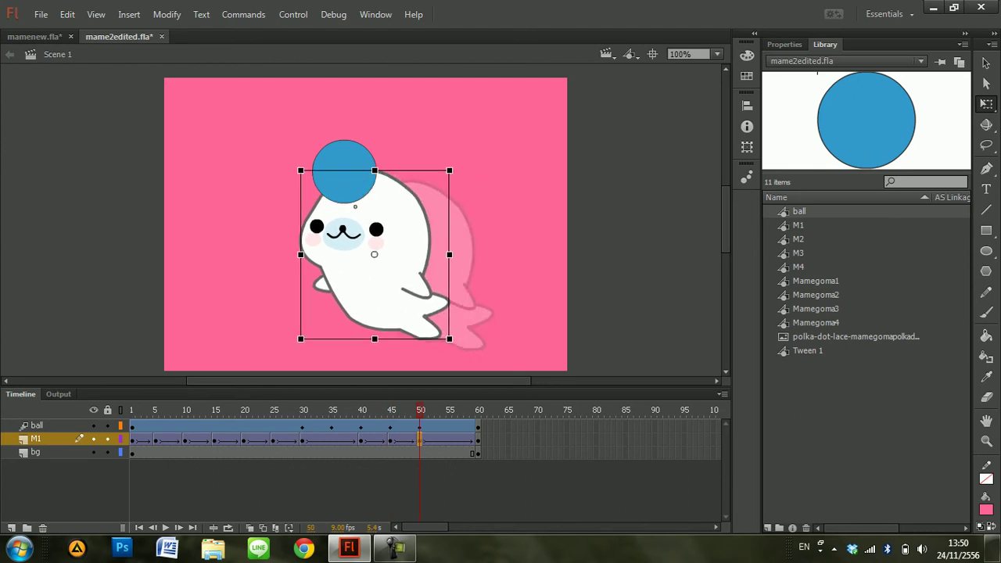
{"action": "left_click", "coordinate": [132, 410]}
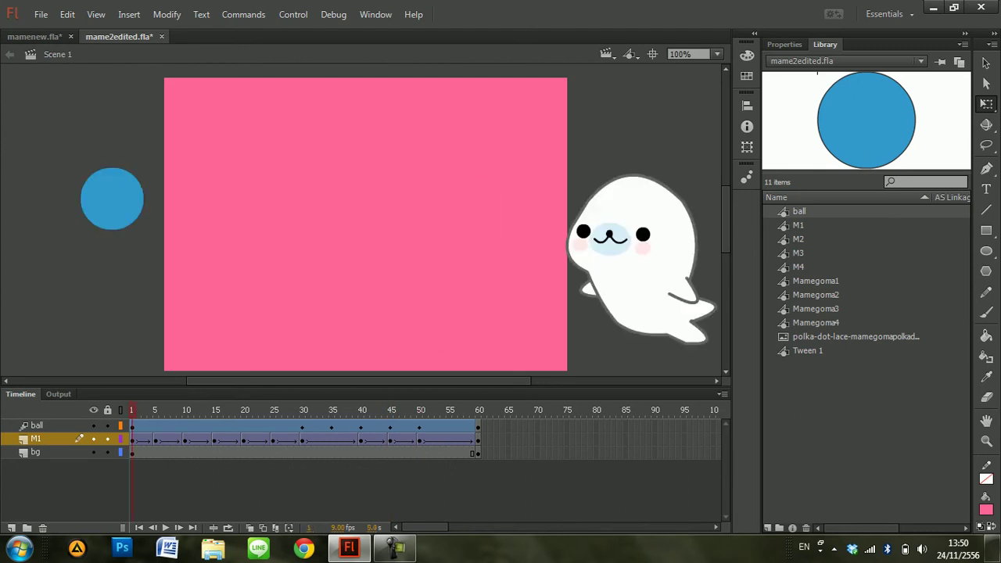
{"action": "key", "text": "Return"}
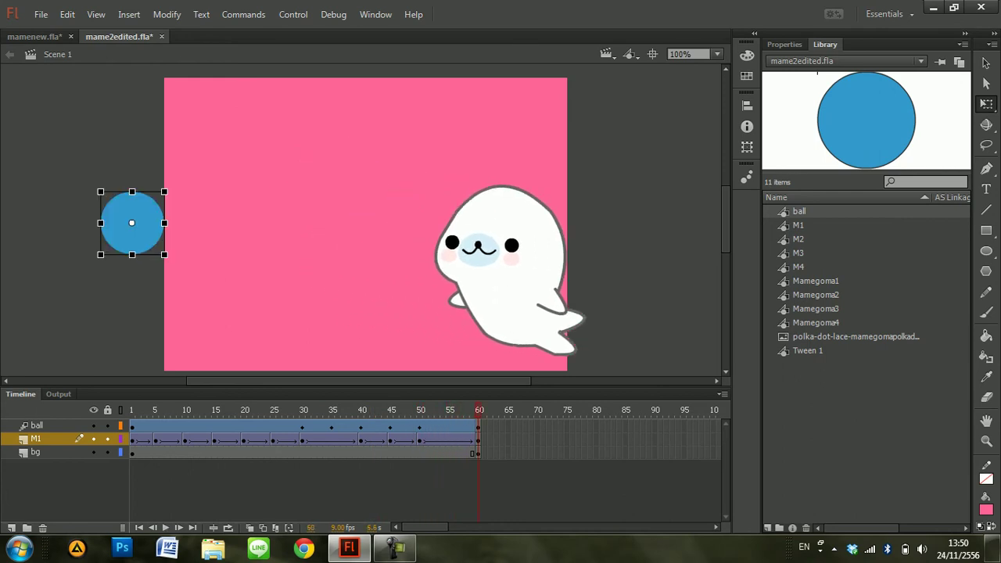
Add an M1 keyframe at frame 55 and move the seal left and slightly down, beneath the ball
{"action": "left_click", "coordinate": [420, 439]}
{"action": "left_click", "coordinate": [332, 168]}
{"action": "left_click", "coordinate": [448, 427]}
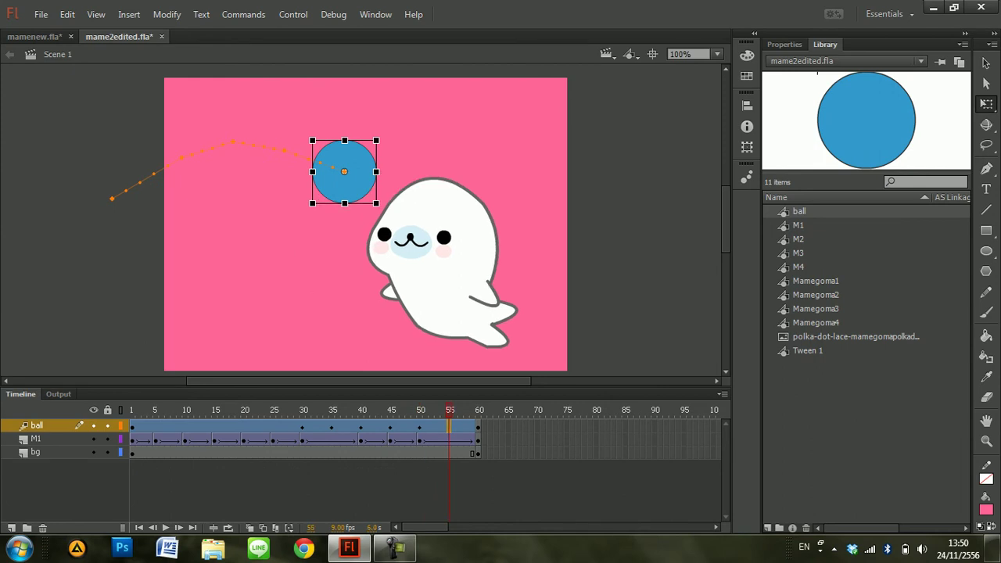
{"action": "left_click", "coordinate": [449, 440]}
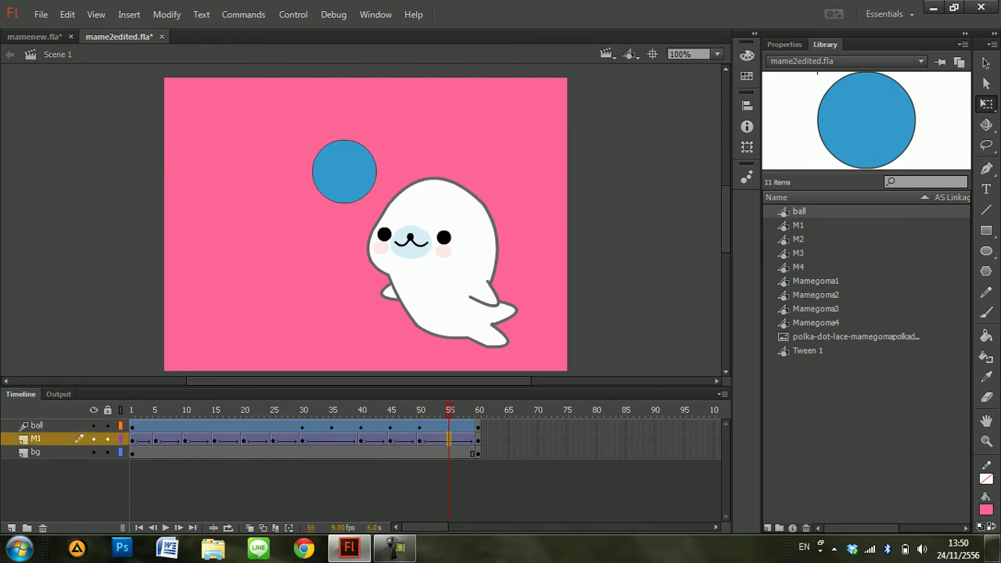
{"action": "left_click", "coordinate": [419, 427]}
{"action": "left_click", "coordinate": [420, 440]}
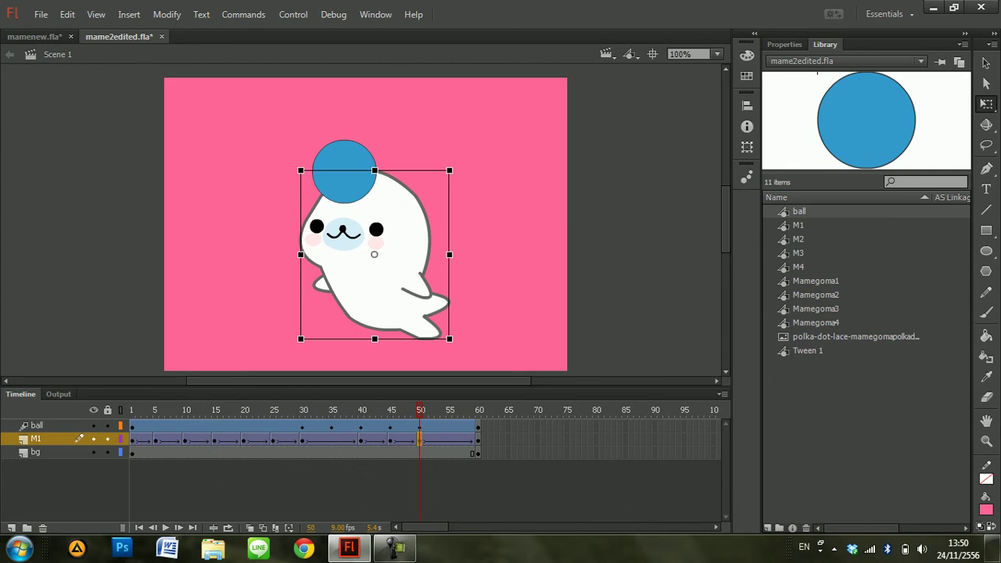
{"action": "left_click", "coordinate": [450, 439]}
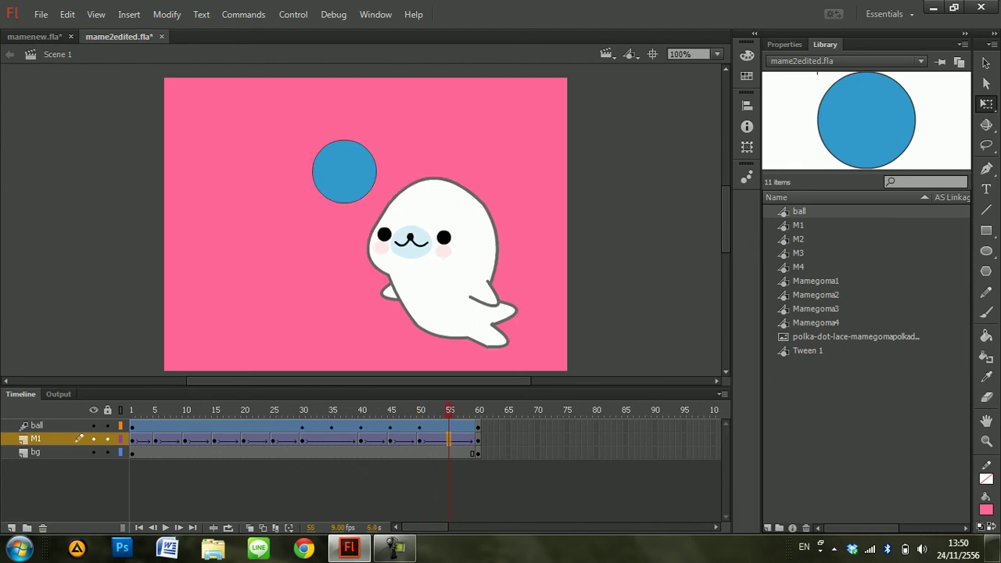
{"action": "left_click_drag", "start_coordinate": [441, 342], "coordinate": [386, 344]}
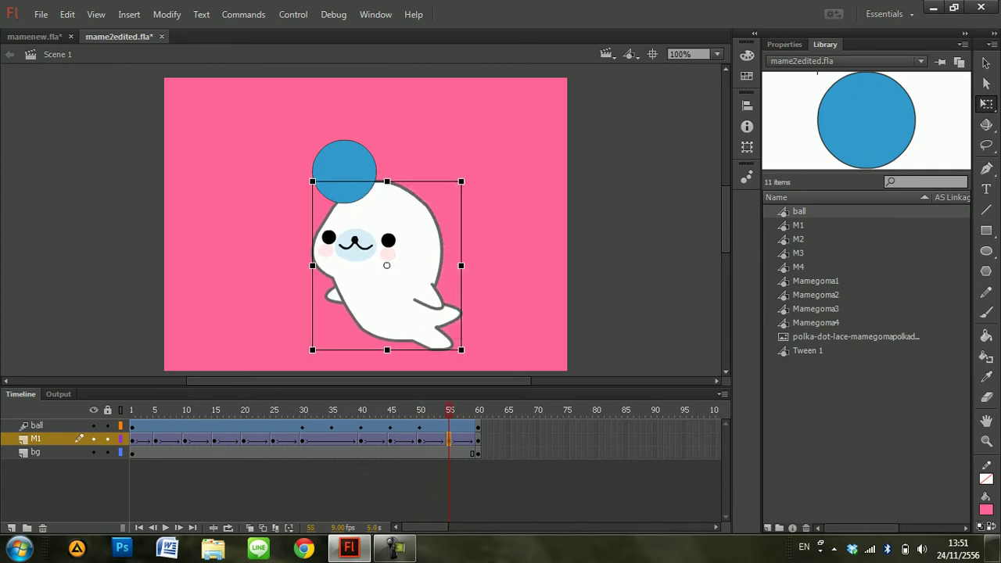
{"action": "left_click_drag", "start_coordinate": [386, 297], "coordinate": [377, 311]}
Place the ball on the seal's head at frame 55, and play the animation from frame 1
{"action": "left_click_drag", "start_coordinate": [302, 188], "coordinate": [352, 189]}
{"action": "left_click", "coordinate": [338, 167]}
{"action": "left_click", "coordinate": [131, 409]}
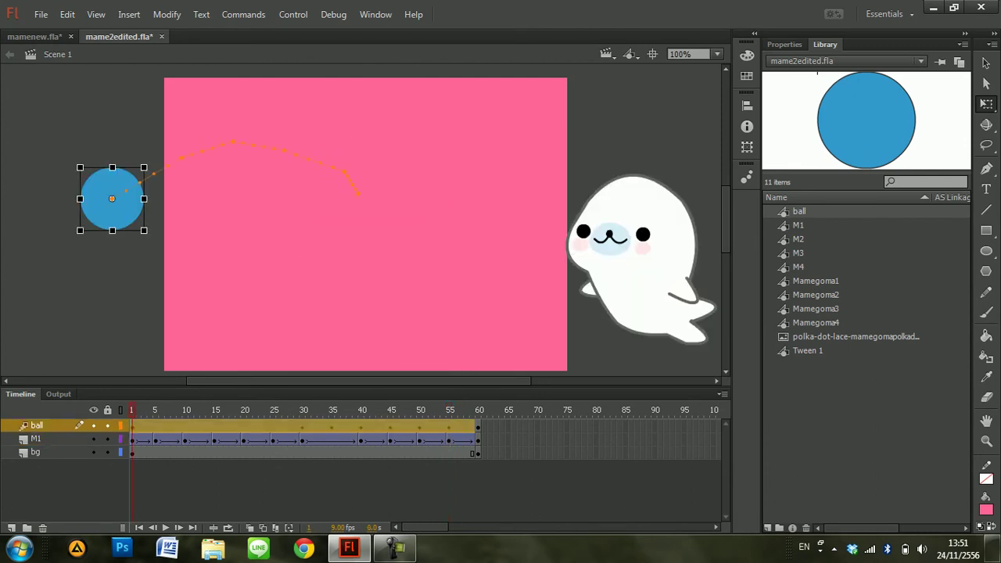
{"action": "key", "text": "Return"}
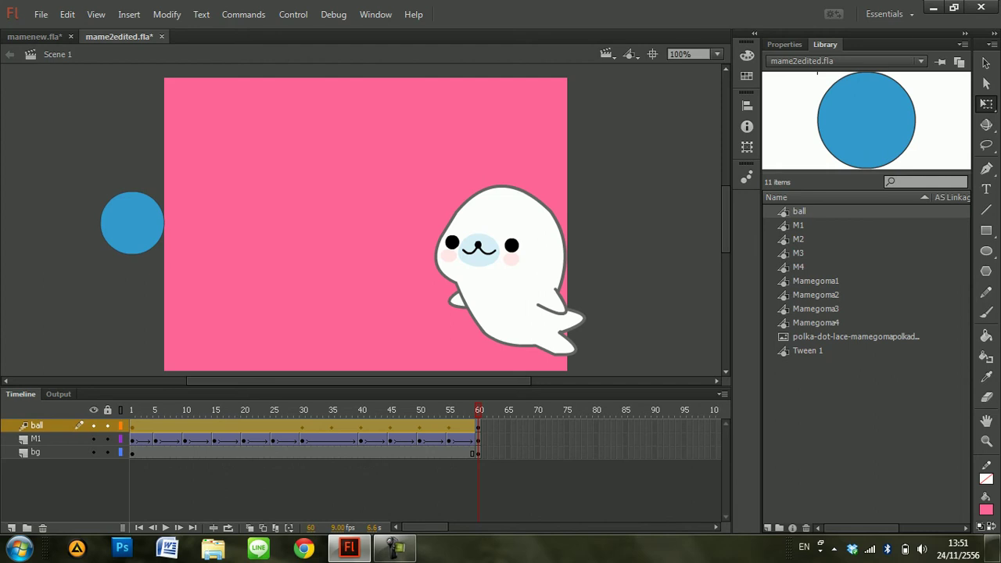
Move the seal at frame 60 of the M1 layer back to mid-stage, close to its frame 55 position
{"action": "left_click", "coordinate": [450, 409]}
{"action": "left_click", "coordinate": [449, 440]}
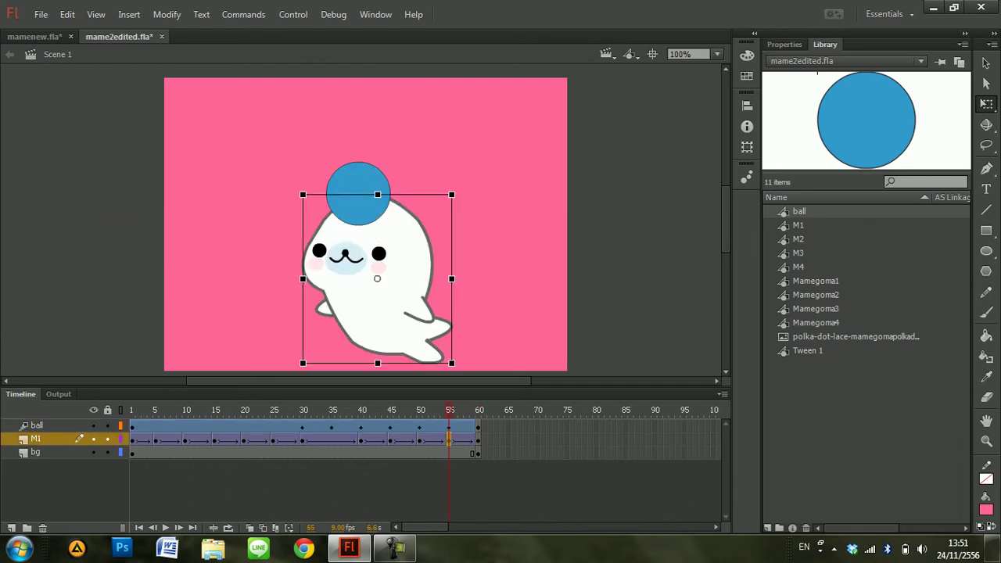
{"action": "left_click", "coordinate": [478, 439]}
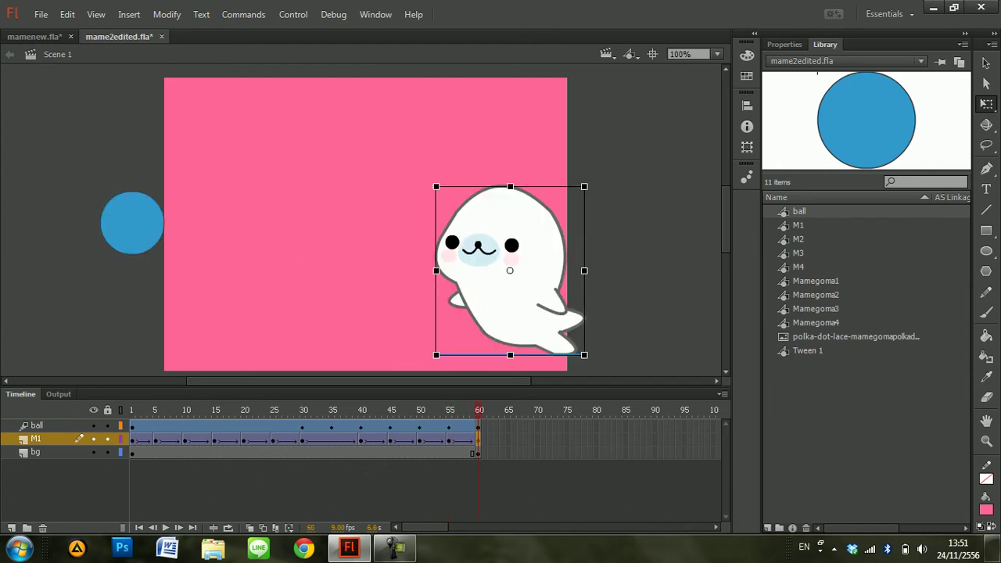
{"action": "left_click_drag", "start_coordinate": [509, 349], "coordinate": [384, 354]}
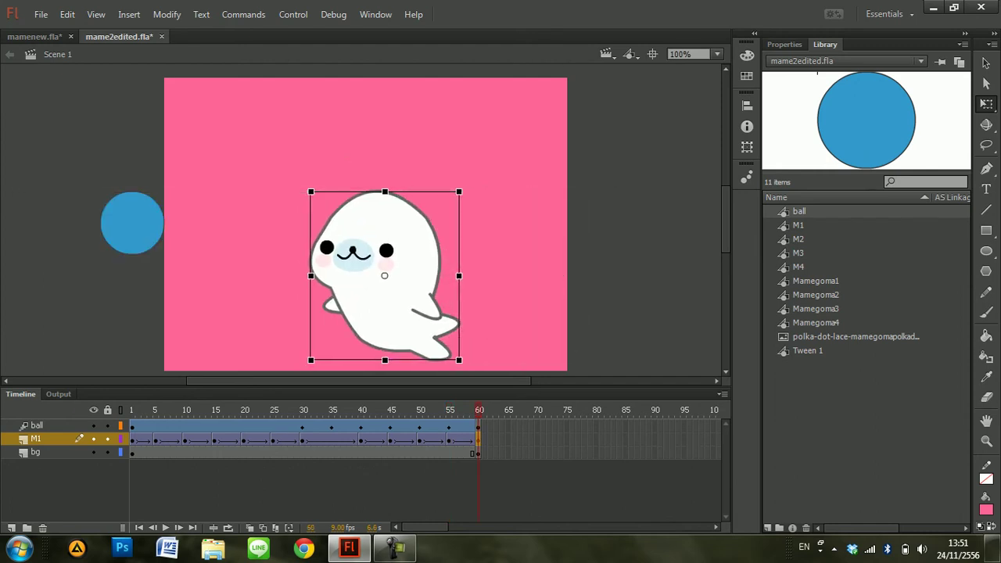
Move the ball at frame 60 onto the top of the seal's head, matching its frame 55 placement
{"action": "left_click", "coordinate": [478, 426]}
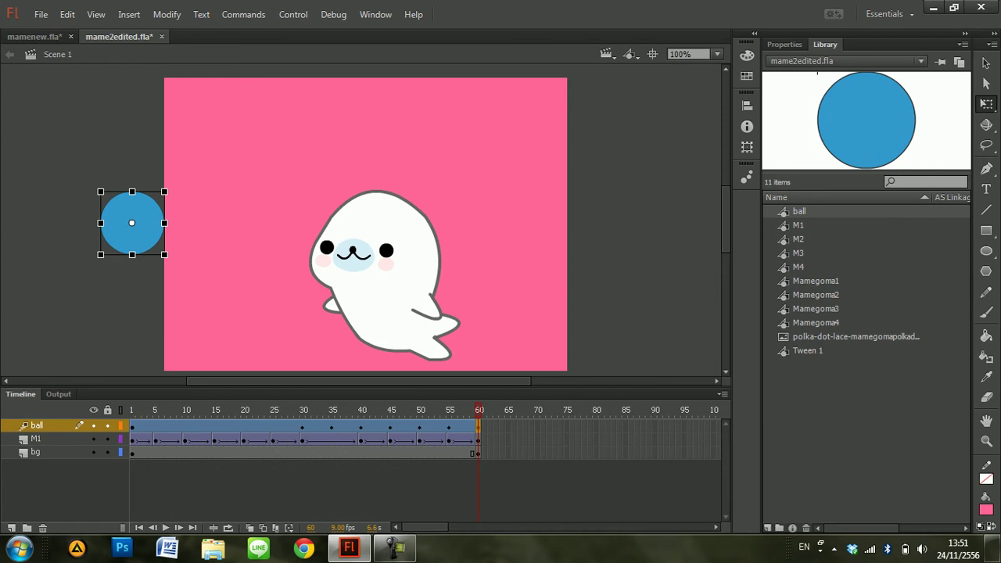
{"action": "left_click_drag", "start_coordinate": [132, 227], "coordinate": [330, 163]}
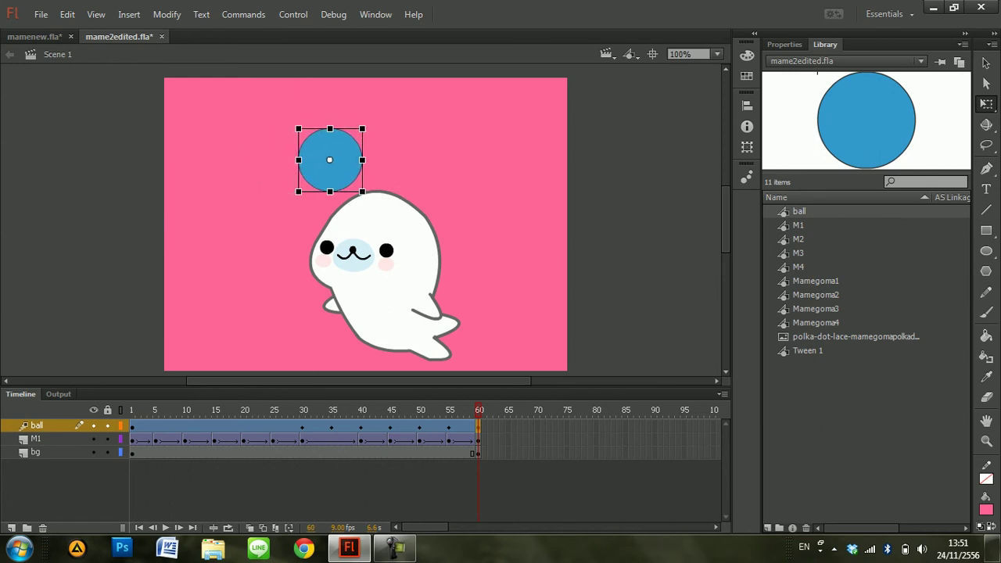
{"action": "left_click", "coordinate": [449, 426]}
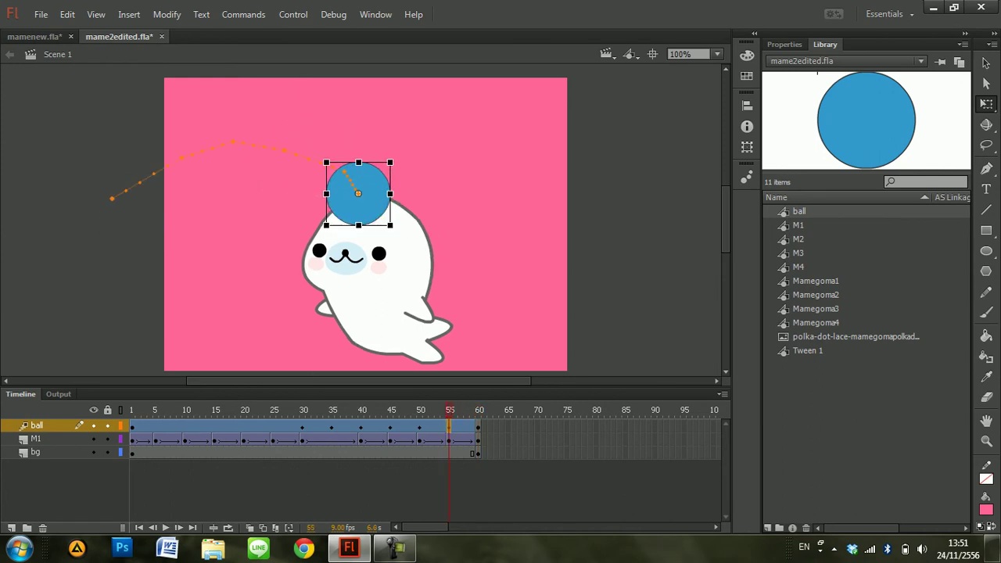
{"action": "left_click", "coordinate": [478, 425]}
{"action": "left_click_drag", "start_coordinate": [329, 159], "coordinate": [363, 192]}
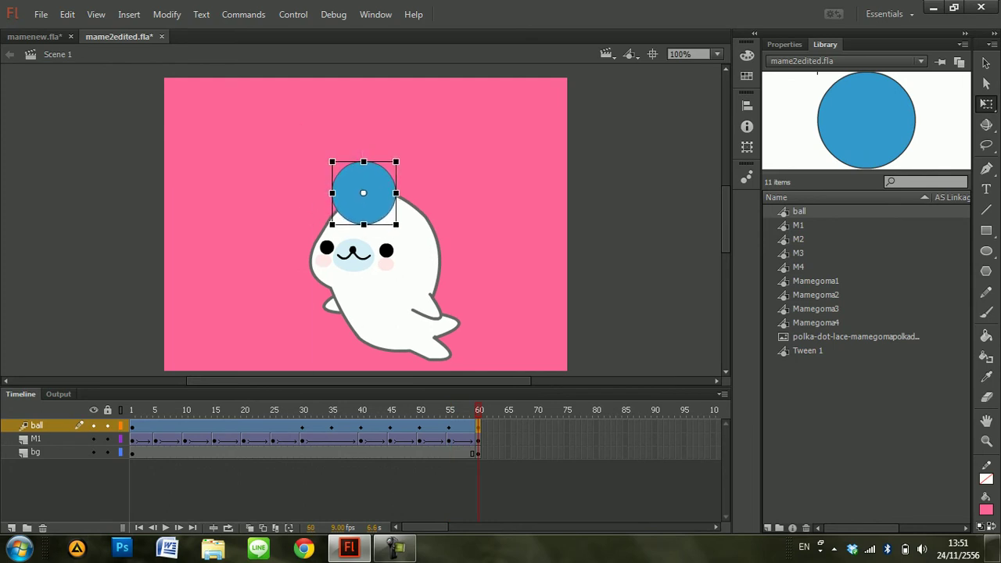
Lower the seal and the ball slightly at frame 60, keeping the ball on the seal's head
{"action": "left_click", "coordinate": [449, 440]}
{"action": "left_click", "coordinate": [478, 441]}
{"action": "left_click_drag", "start_coordinate": [384, 300], "coordinate": [384, 311]}
{"action": "key", "text": "Escape"}
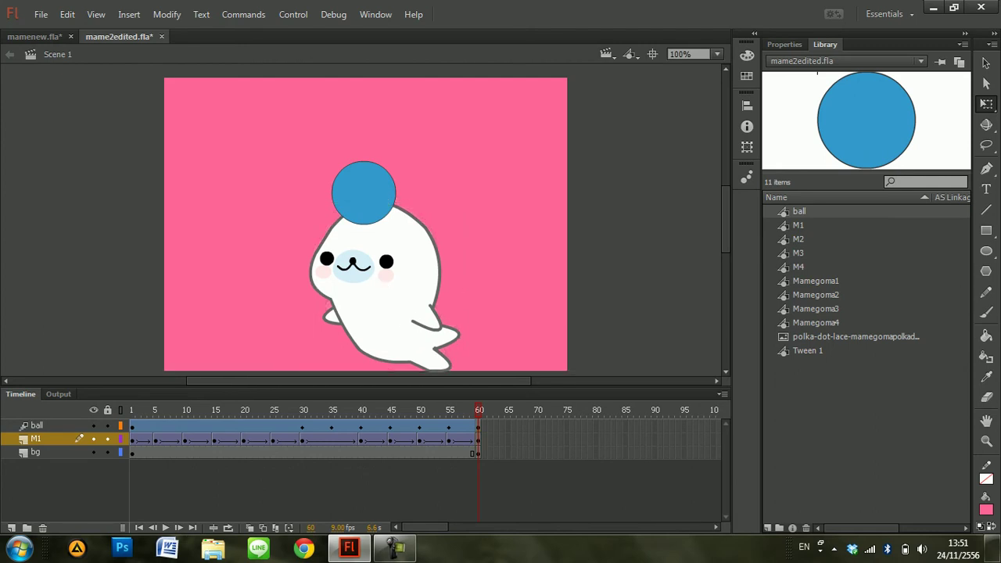
{"action": "left_click", "coordinate": [478, 427]}
{"action": "left_click_drag", "start_coordinate": [376, 204], "coordinate": [377, 213]}
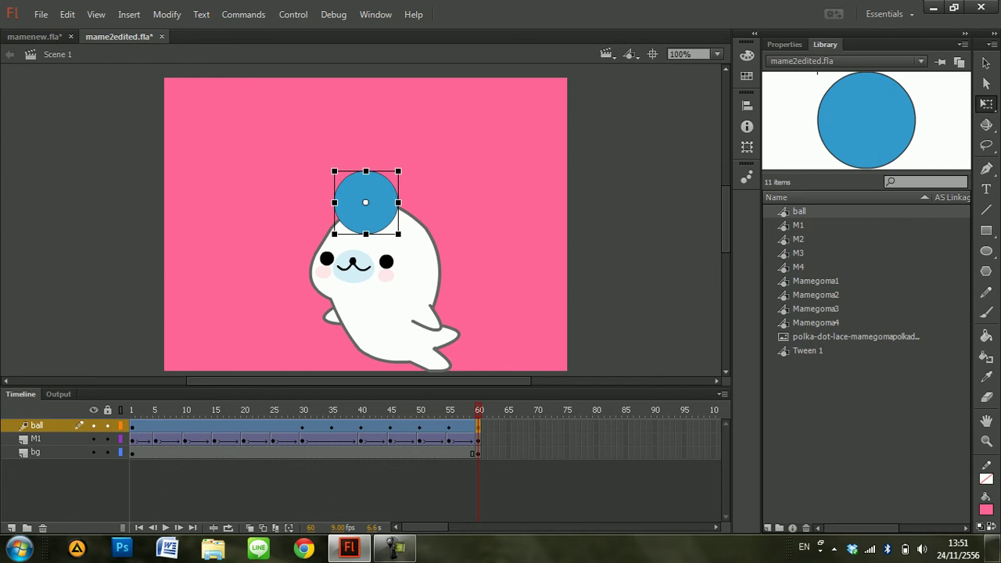
{"action": "key", "text": "Return"}
Add a new layer above the ball layer and name it M2
{"action": "left_click", "coordinate": [11, 528]}
{"action": "double_click", "coordinate": [47, 426]}
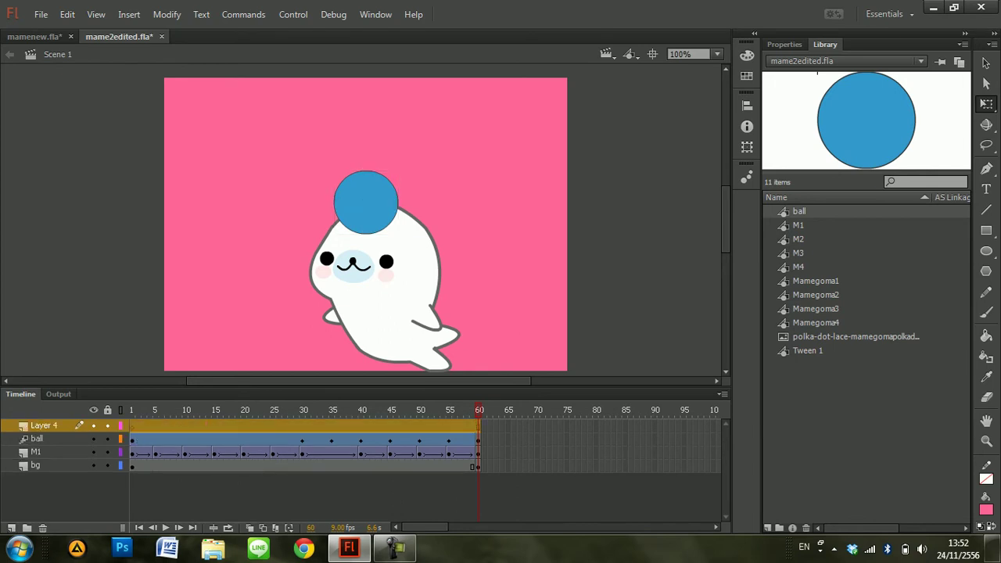
{"action": "type", "text": "M2"}
{"action": "key", "text": "Return"}
Insert keyframes at frames 60 and 100 of the M2 layer
{"action": "right_click", "coordinate": [479, 426]}
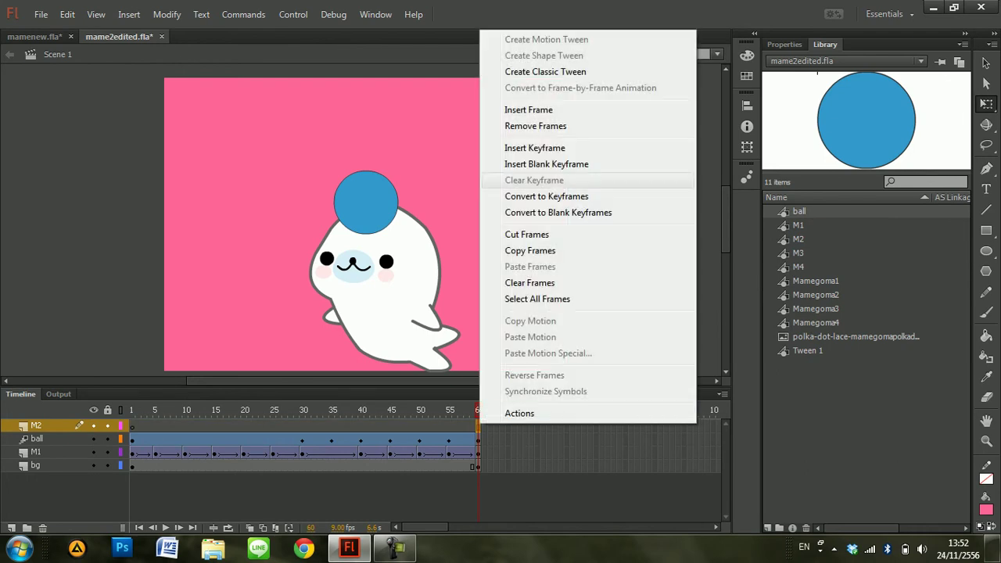
{"action": "left_click", "coordinate": [535, 148]}
{"action": "left_click_drag", "start_coordinate": [424, 527], "coordinate": [439, 527]}
{"action": "right_click", "coordinate": [537, 426]}
{"action": "left_click", "coordinate": [548, 148]}
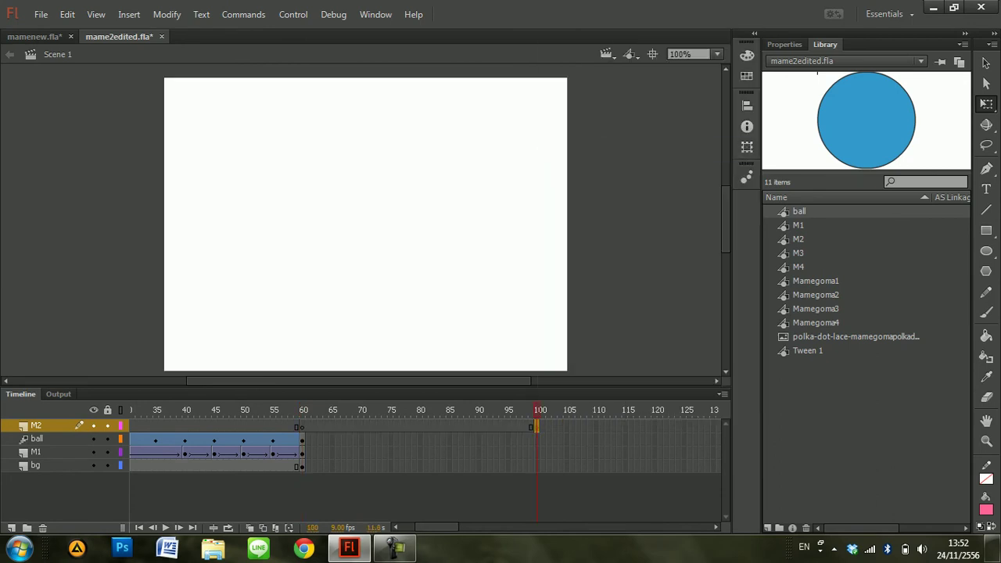
Extend the bg layer by moving its frame 60 keyframe to frame 100
{"action": "left_click", "coordinate": [302, 426]}
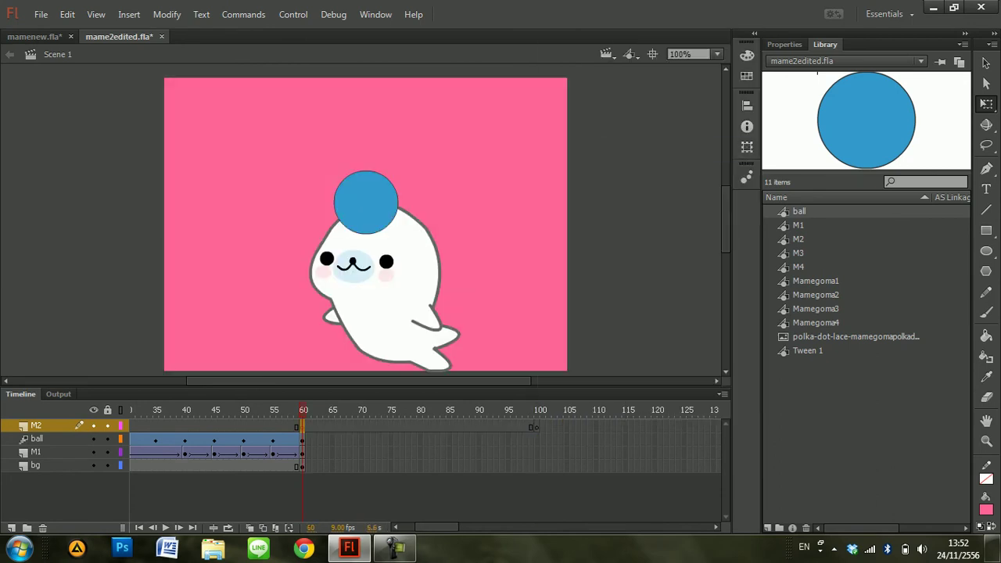
{"action": "left_click_drag", "start_coordinate": [436, 527], "coordinate": [432, 527]}
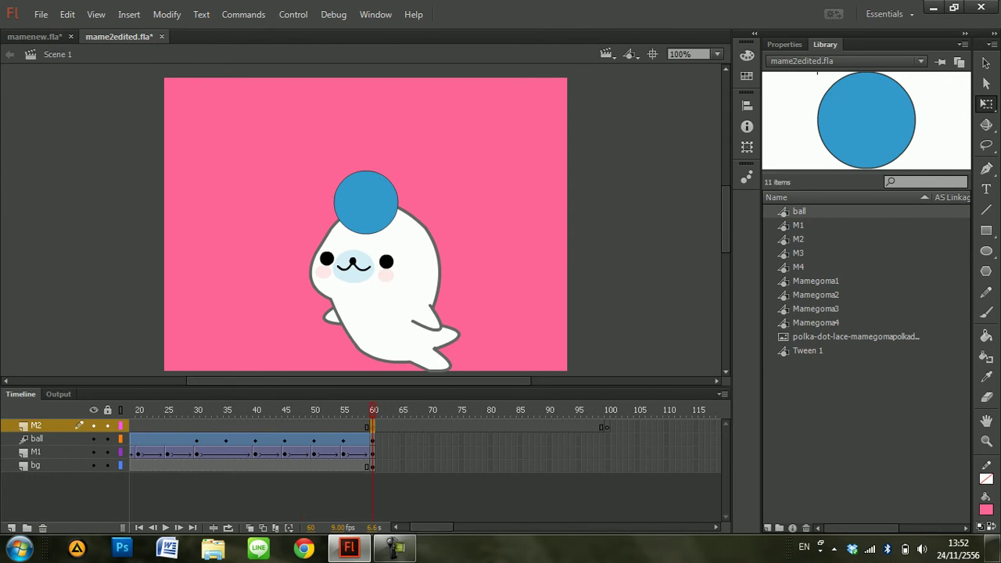
{"action": "left_click", "coordinate": [344, 466]}
{"action": "left_click", "coordinate": [372, 466]}
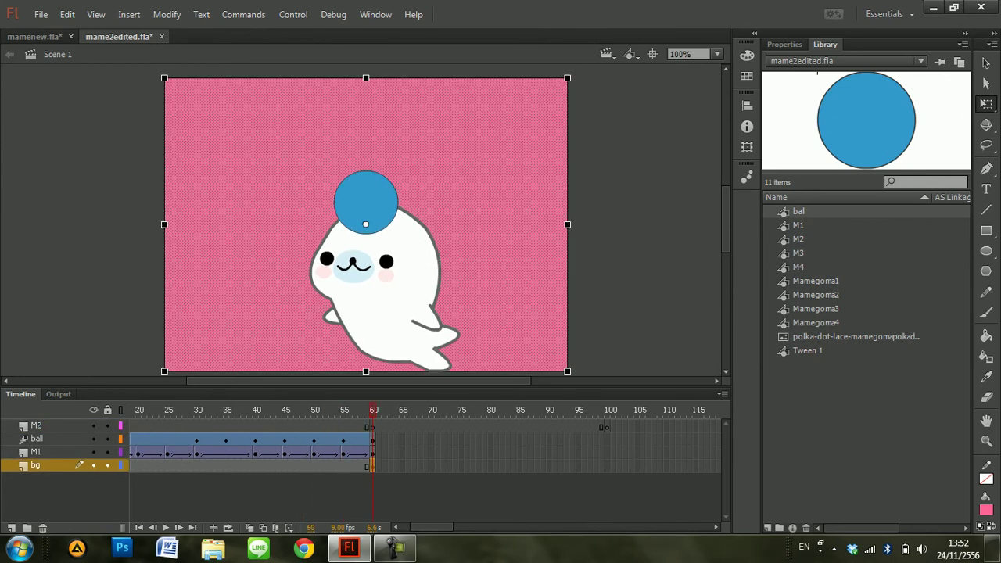
{"action": "left_click_drag", "start_coordinate": [372, 466], "coordinate": [607, 465]}
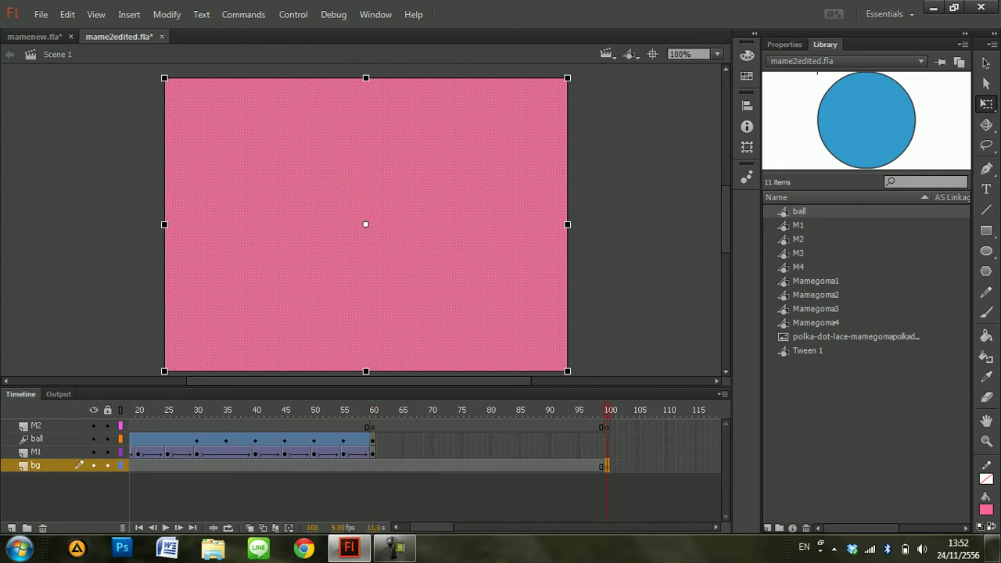
Place the M2 symbol from the library on the stage in the M2 layer's span starting at frame 60
{"action": "left_click", "coordinate": [373, 426]}
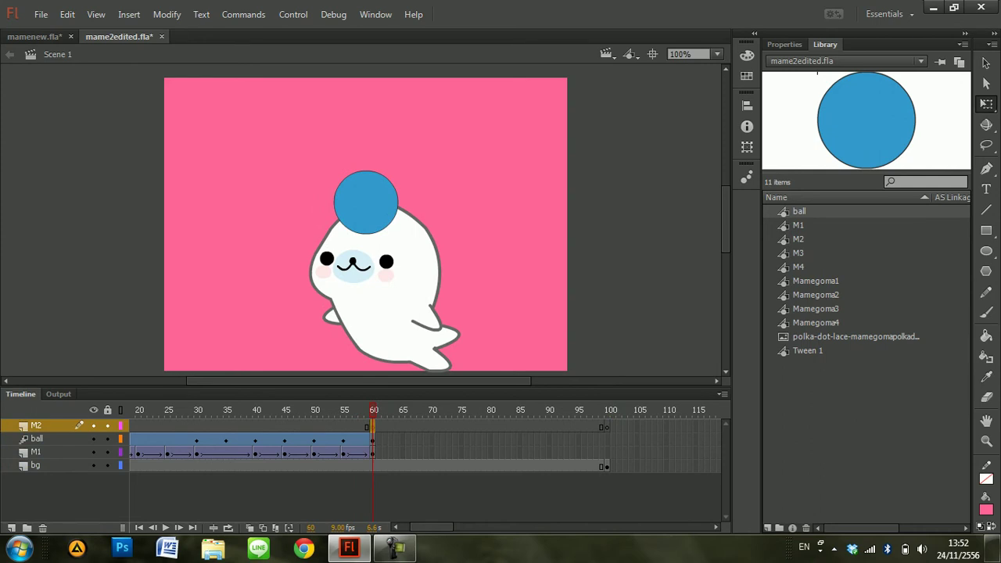
{"action": "left_click", "coordinate": [379, 426]}
{"action": "left_click", "coordinate": [373, 426]}
{"action": "left_click", "coordinate": [379, 427]}
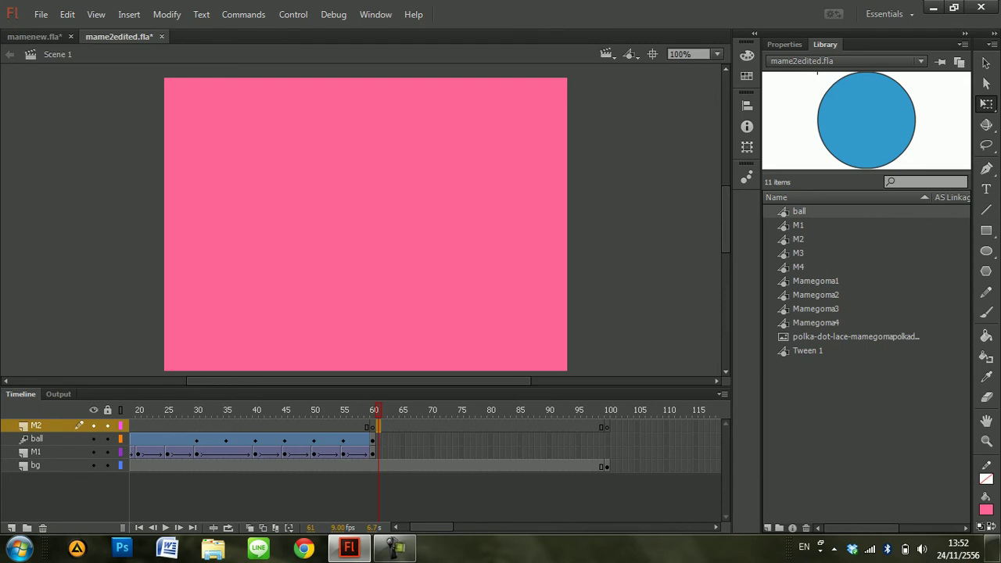
{"action": "left_click", "coordinate": [797, 238]}
{"action": "left_click_drag", "start_coordinate": [865, 120], "coordinate": [437, 235]}
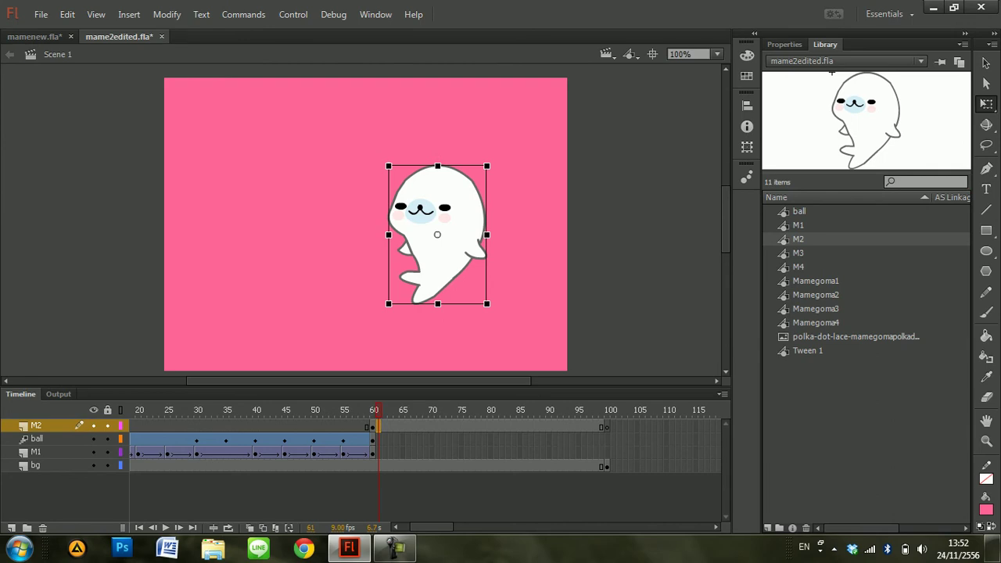
Enlarge the M2 seal proportionally to match the size of the M1 seal at frame 60
{"action": "left_click_drag", "start_coordinate": [487, 166], "coordinate": [498, 150]}
{"action": "key", "text": "comma"}
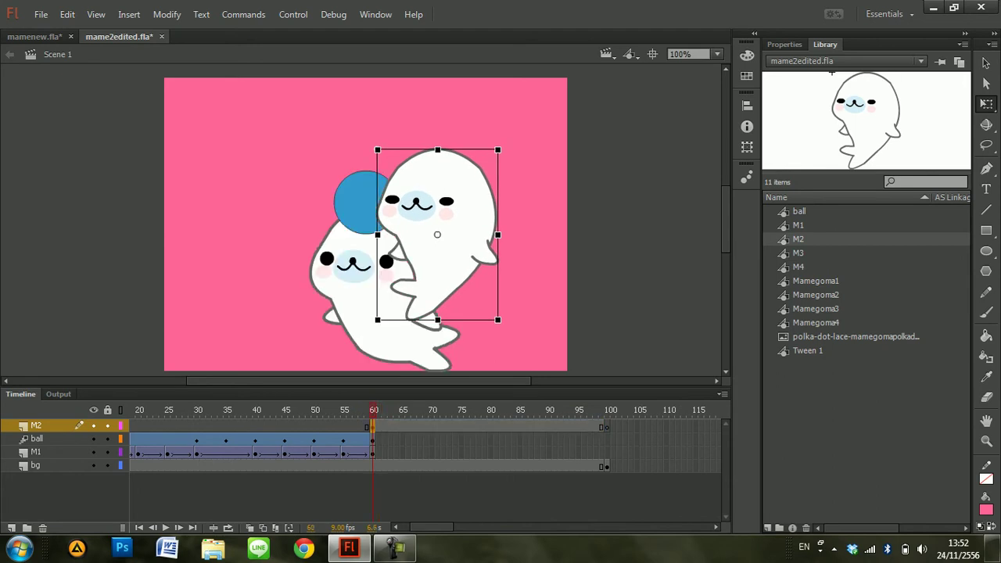
{"action": "left_click_drag", "start_coordinate": [498, 319], "coordinate": [503, 327]}
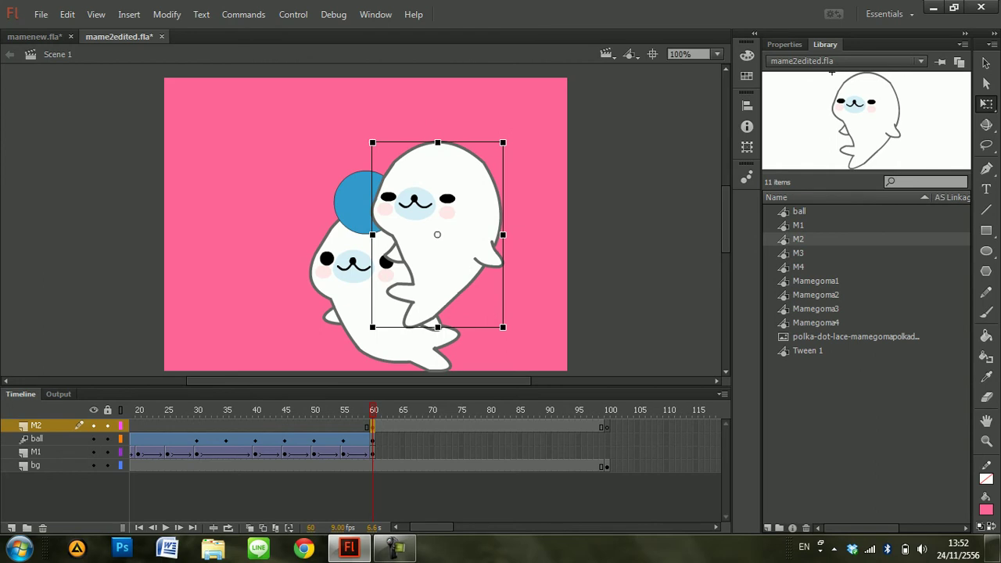
{"action": "key", "text": "period"}
{"action": "key", "text": "comma"}
Align the M2 seal's face over the M1 seal and shift the M2 layer's starting keyframe to frame 61
{"action": "left_click_drag", "start_coordinate": [372, 426], "coordinate": [379, 427]}
{"action": "left_click", "coordinate": [372, 427]}
{"action": "left_click_drag", "start_coordinate": [438, 250], "coordinate": [376, 311]}
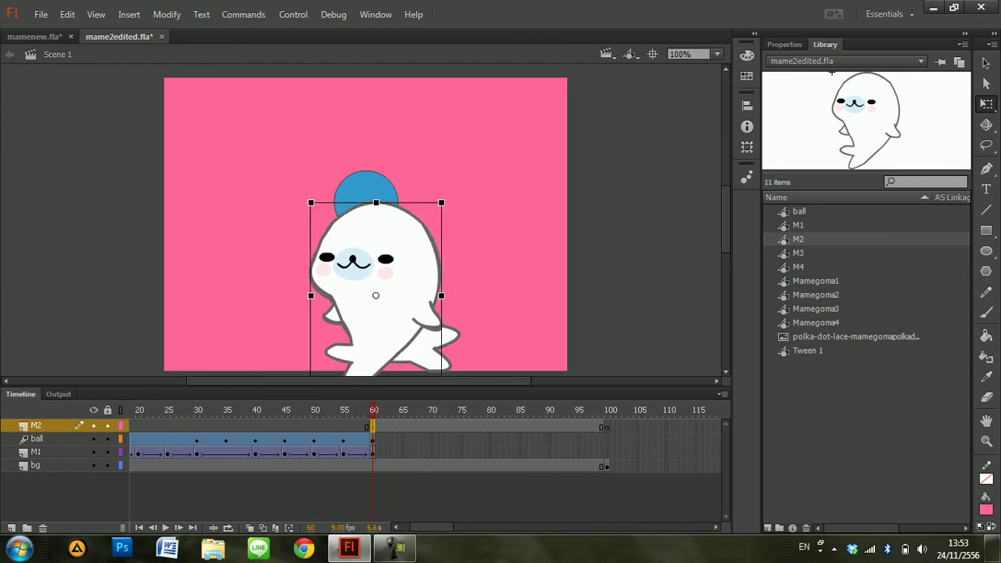
{"action": "key", "text": "period"}
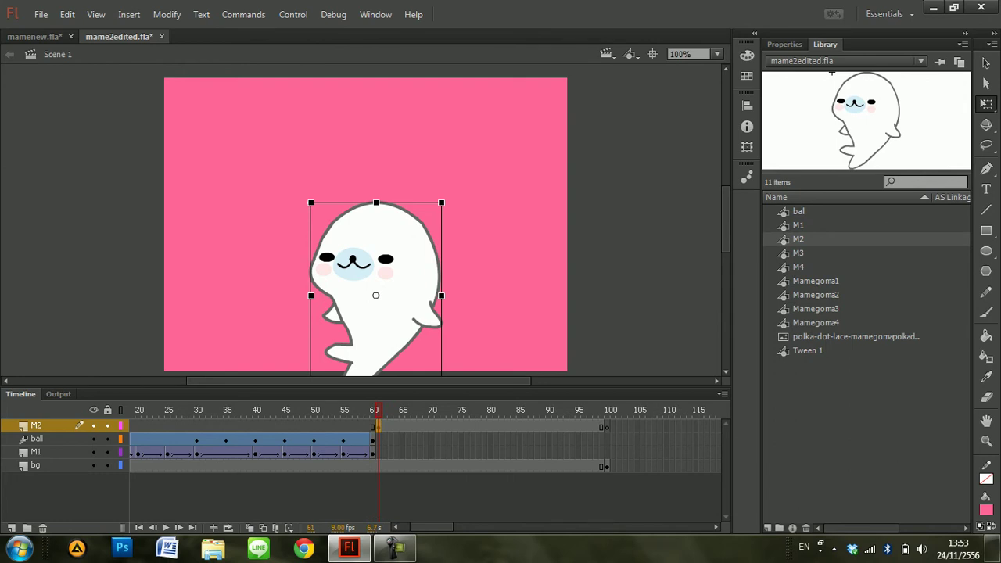
Extend the ball layer's motion tween to frame 100
{"action": "left_click", "coordinate": [372, 440]}
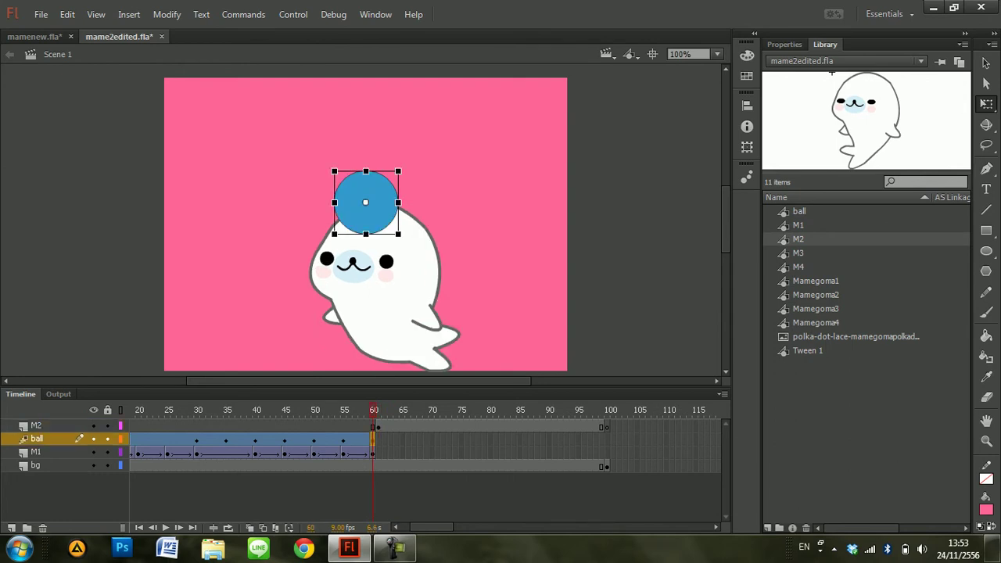
{"action": "left_click", "coordinate": [607, 439]}
{"action": "key", "text": "F5"}
Move the ball layer above M2 and seat the ball on the M2 seal's head at frame 61
{"action": "left_click", "coordinate": [343, 439]}
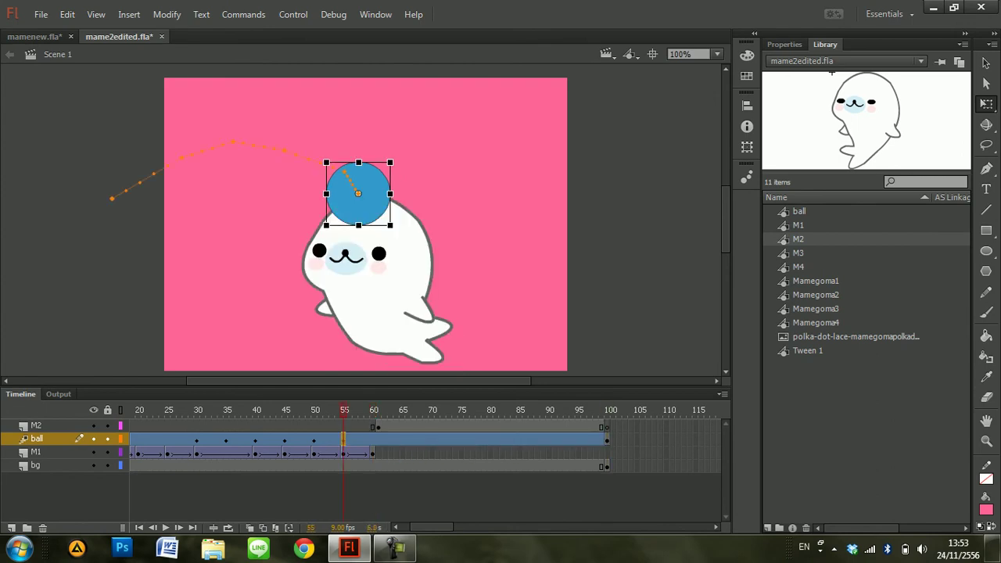
{"action": "left_click", "coordinate": [372, 438]}
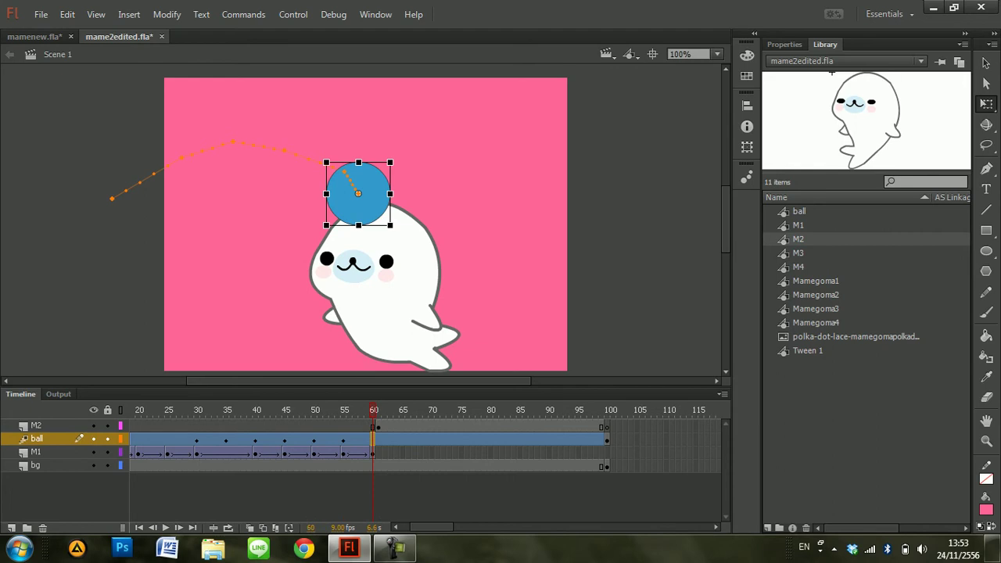
{"action": "left_click", "coordinate": [378, 439]}
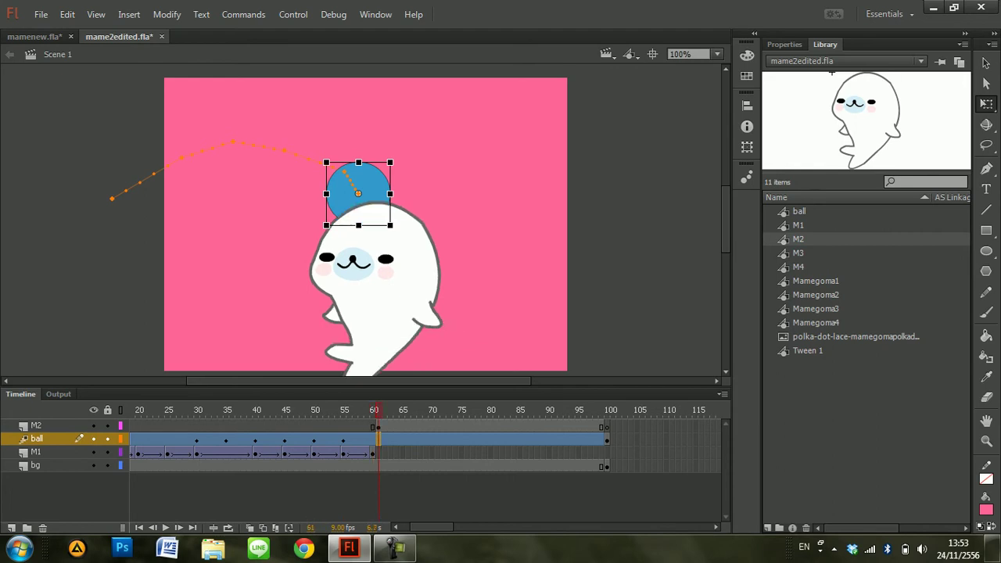
{"action": "double_click", "coordinate": [379, 439]}
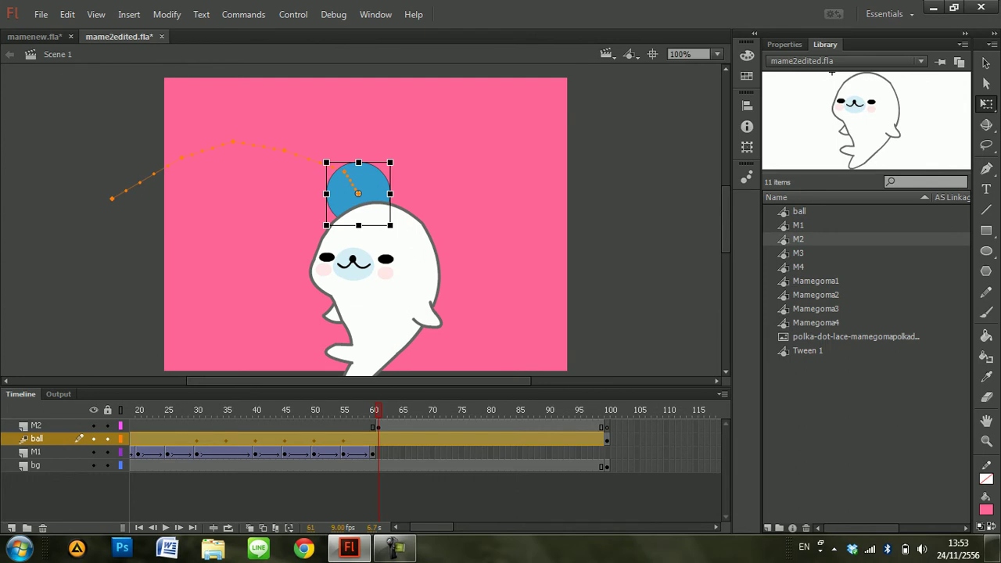
{"action": "left_click_drag", "start_coordinate": [36, 438], "coordinate": [37, 422]}
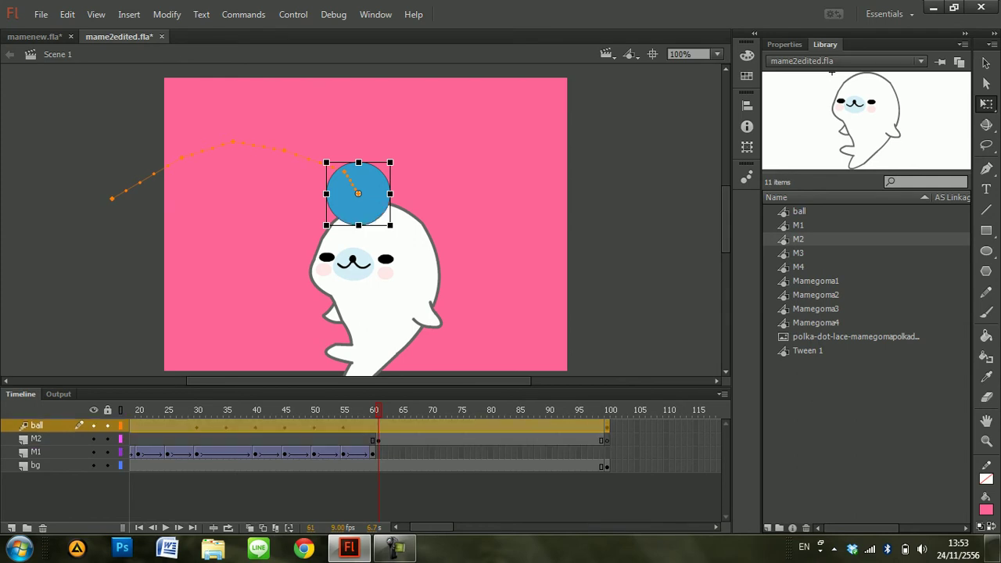
{"action": "left_click_drag", "start_coordinate": [358, 193], "coordinate": [367, 206]}
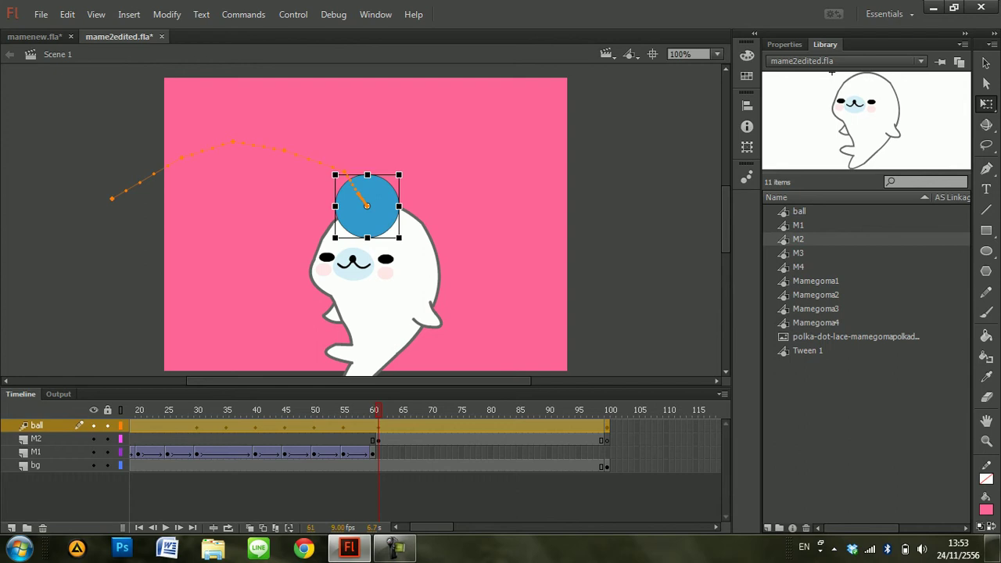
At frame 65, shift the M2 seal slightly right and down, and move the ball onto its head
{"action": "left_click", "coordinate": [407, 439]}
{"action": "left_click", "coordinate": [402, 440]}
{"action": "left_click_drag", "start_coordinate": [310, 290], "coordinate": [323, 299]}
{"action": "left_click", "coordinate": [402, 425]}
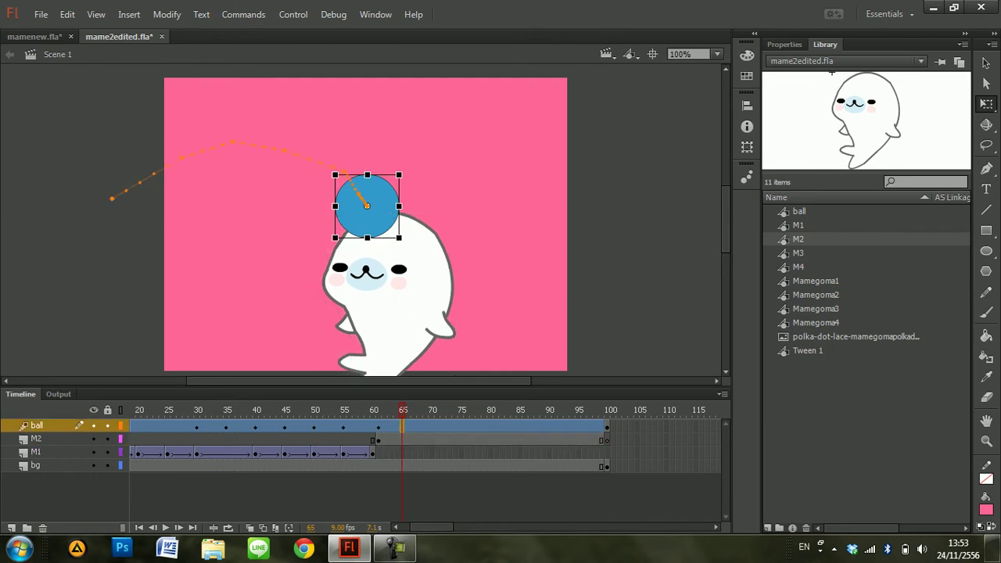
{"action": "left_click_drag", "start_coordinate": [367, 206], "coordinate": [385, 216]}
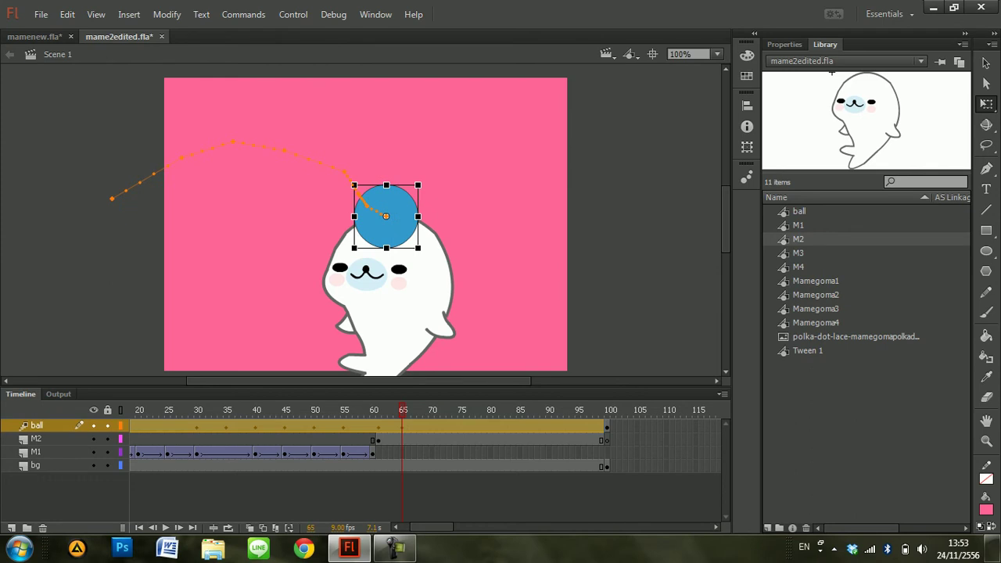
Try to move the M2 seal farther right at frame 70 only, comparing with the adjacent frame
{"action": "left_click", "coordinate": [431, 438]}
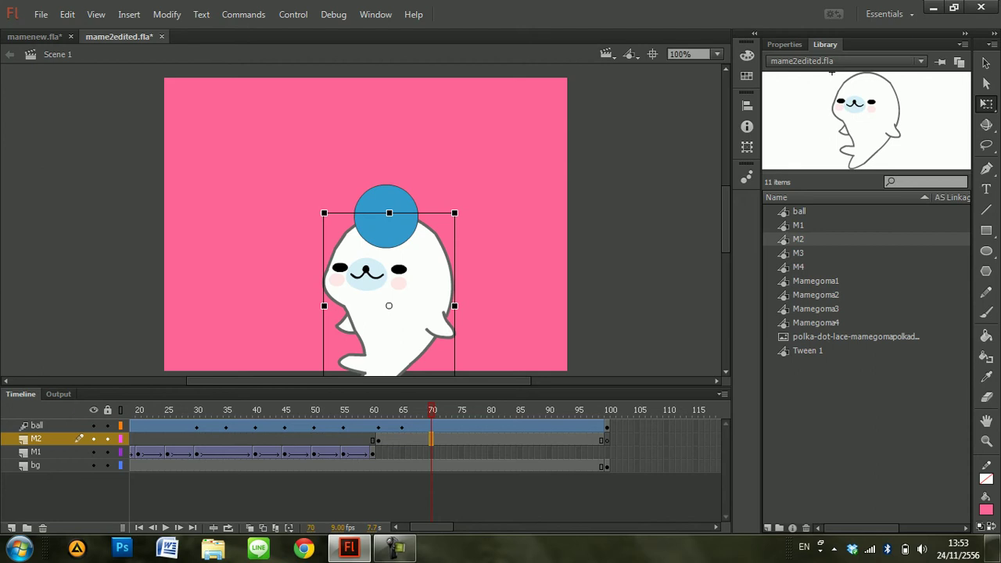
{"action": "left_click_drag", "start_coordinate": [323, 299], "coordinate": [355, 302]}
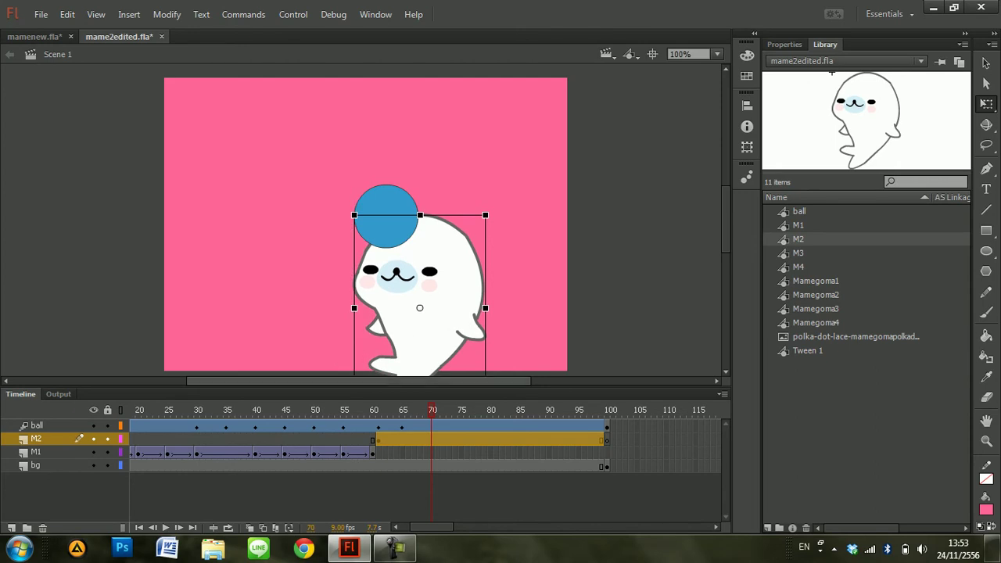
{"action": "key", "text": "period"}
{"action": "key", "text": "comma"}
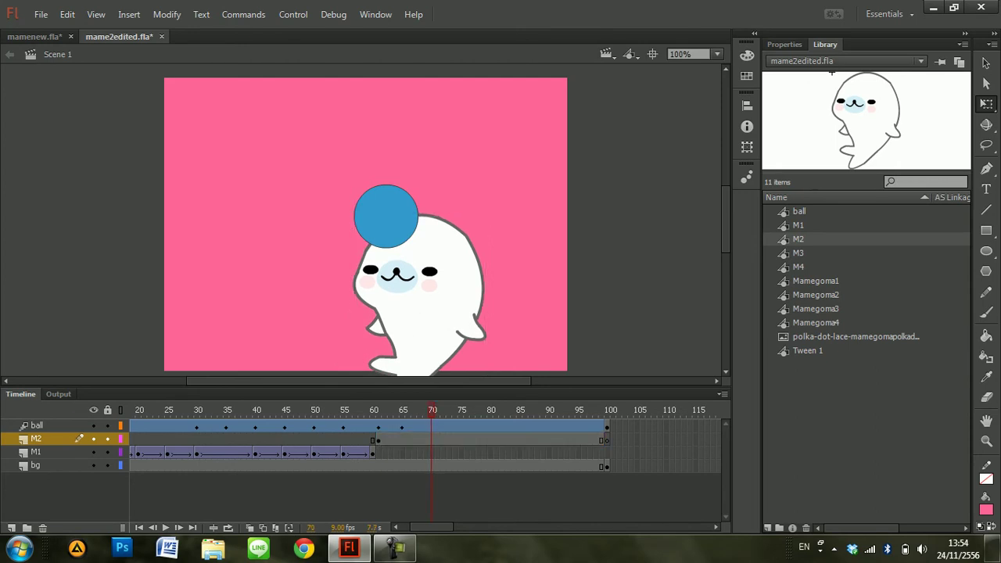
Create a classic tween on the M2 layer between frames 61 and 100
{"action": "left_click", "coordinate": [402, 438]}
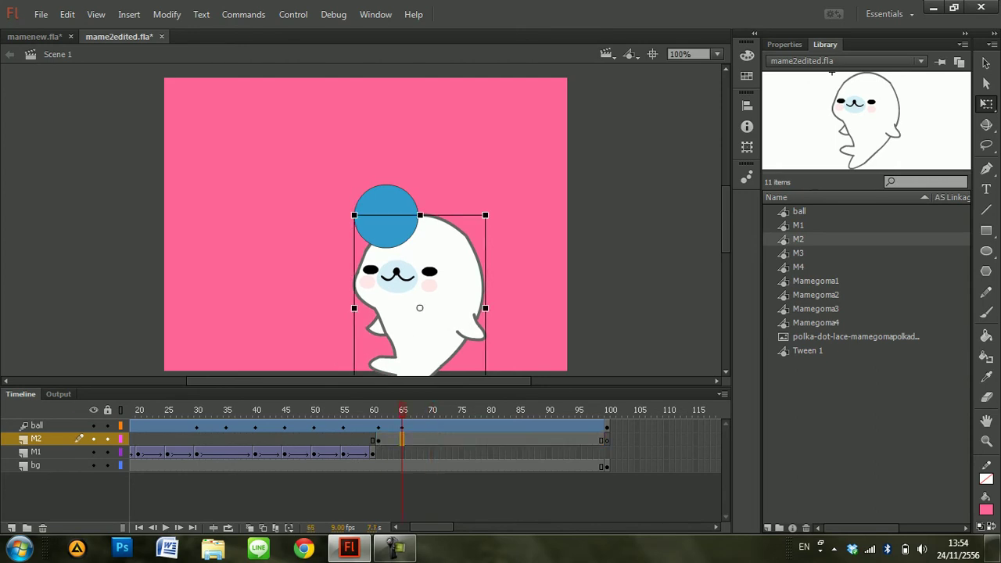
{"action": "right_click", "coordinate": [406, 439]}
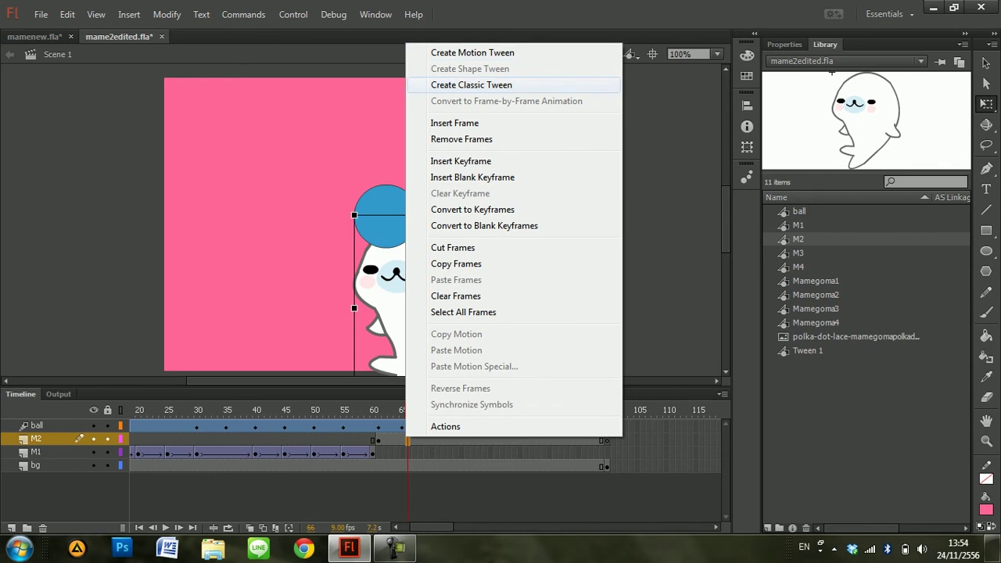
{"action": "left_click", "coordinate": [471, 85]}
{"action": "key", "text": "comma"}
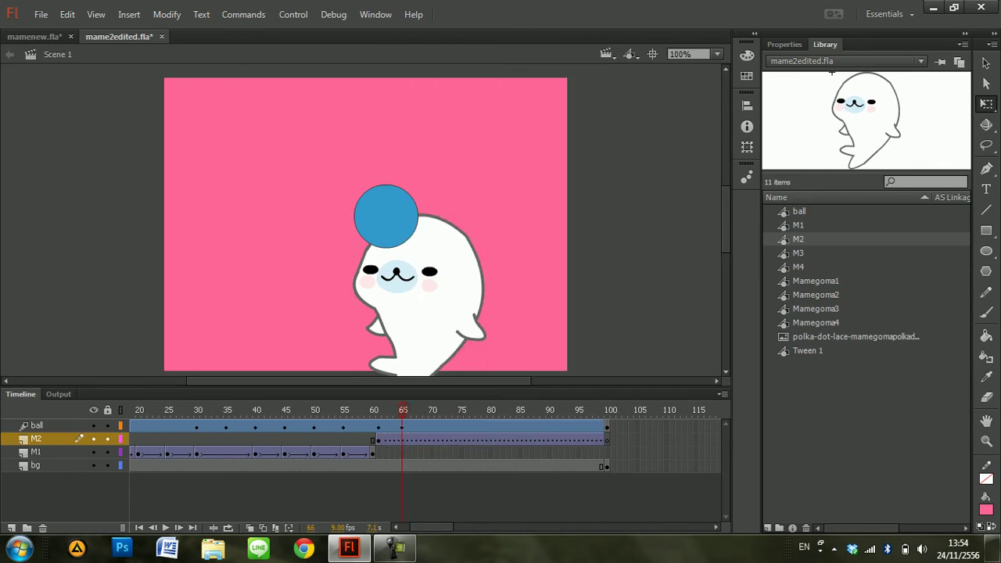
Move the M2 seal at frame 61 back left so its head sits beneath the ball
{"action": "left_click", "coordinate": [378, 439]}
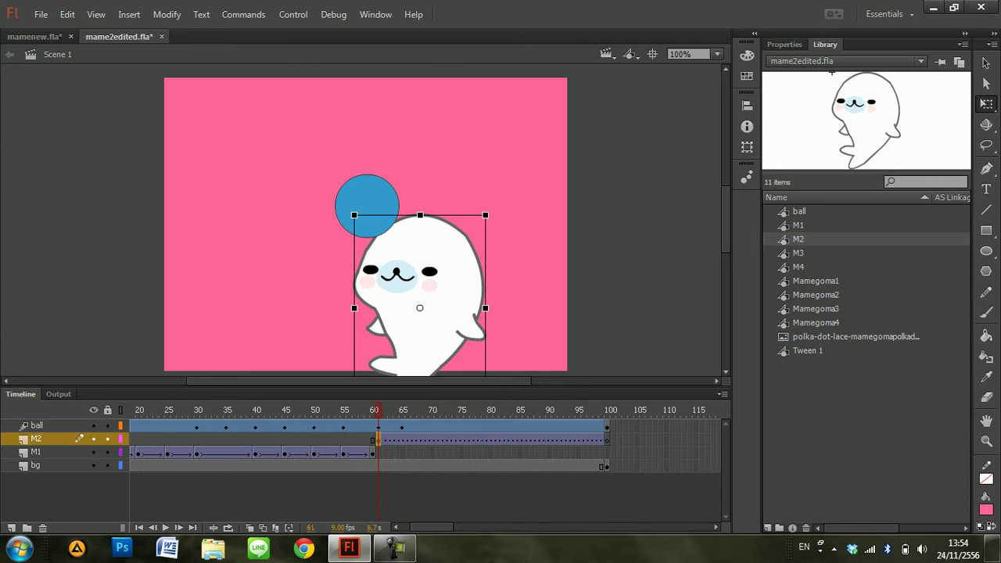
{"action": "left_click", "coordinate": [372, 453]}
{"action": "left_click", "coordinate": [379, 439]}
{"action": "key", "text": "shift+Left"}
{"action": "key", "text": "shift+Left"}
{"action": "key", "text": "shift+Left"}
{"action": "key", "text": "shift+Left"}
{"action": "key", "text": "shift+Left"}
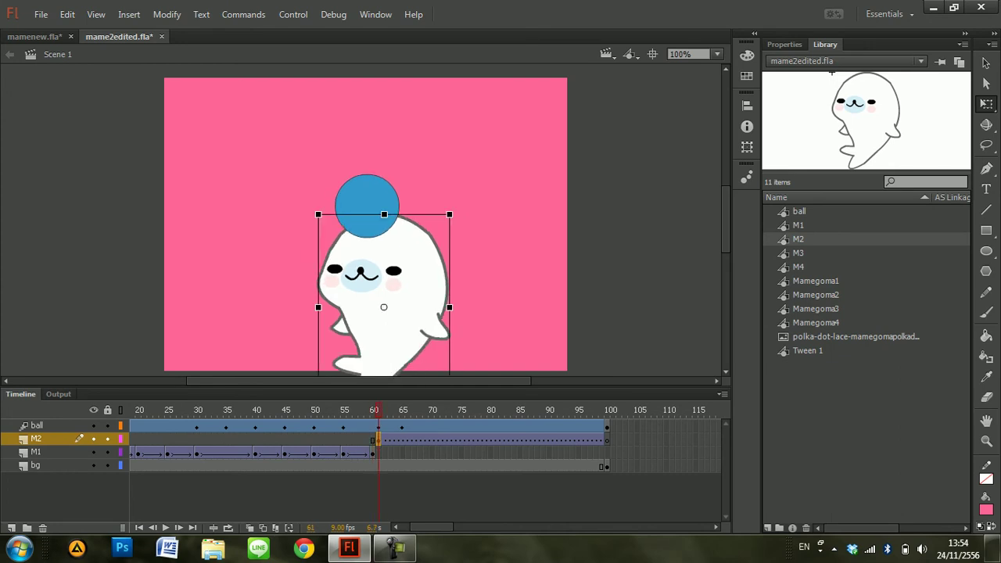
Shift the M2 seal progressively right at frames 65 and 70, and move the ball onto its head at frame 70
{"action": "left_click", "coordinate": [402, 439]}
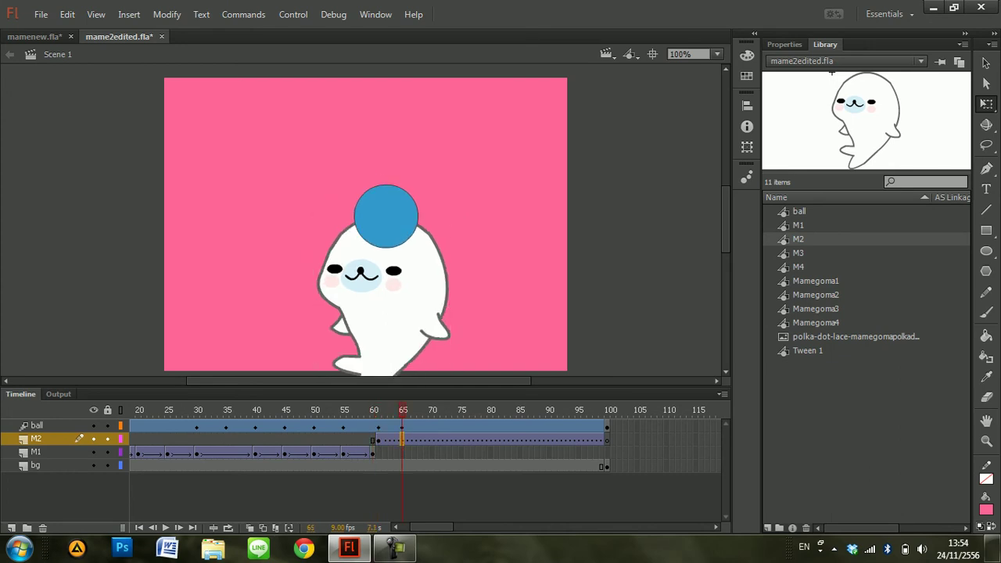
{"action": "mouse_move", "coordinate": [423, 280]}
{"action": "left_mouse_down"}
{"action": "mouse_move", "coordinate": [435, 289]}
{"action": "mouse_move", "coordinate": [435, 280]}
{"action": "left_mouse_up"}
{"action": "left_click", "coordinate": [431, 440]}
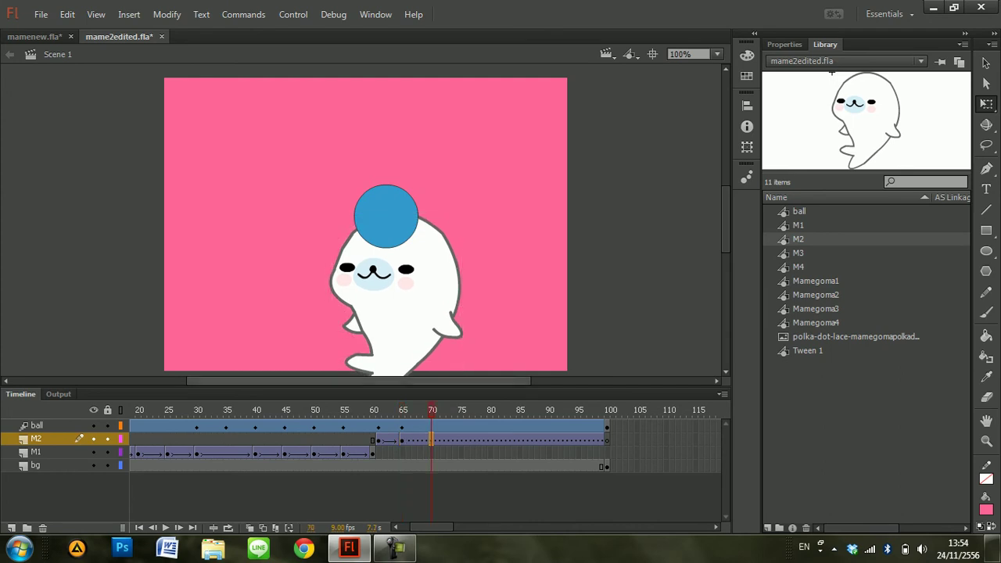
{"action": "left_click", "coordinate": [356, 210]}
{"action": "left_click_drag", "start_coordinate": [357, 209], "coordinate": [378, 211]}
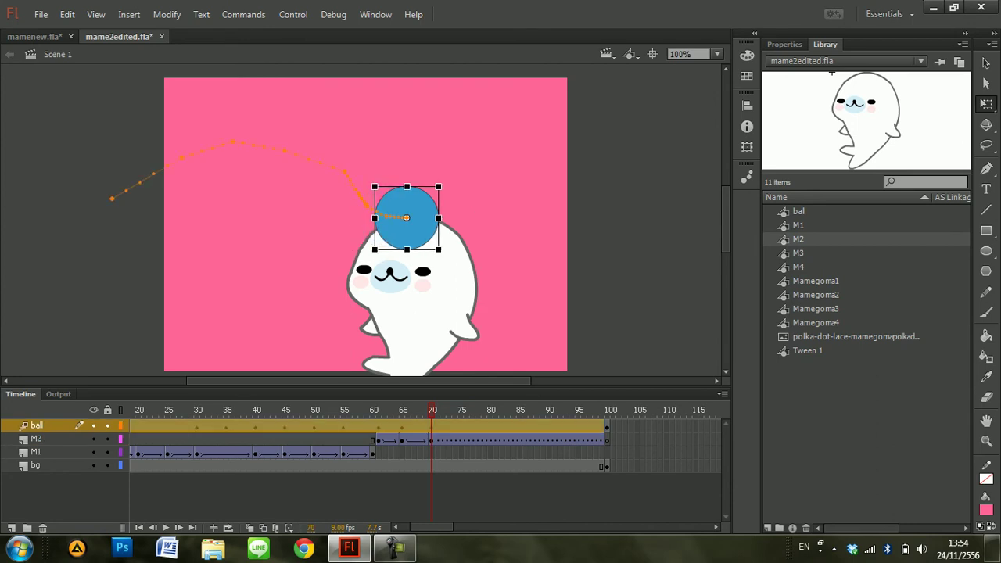
Add an M2 keyframe at frame 75, shift the seal slightly down, and reposition the ball on its head
{"action": "left_click", "coordinate": [466, 439]}
{"action": "left_click", "coordinate": [460, 440]}
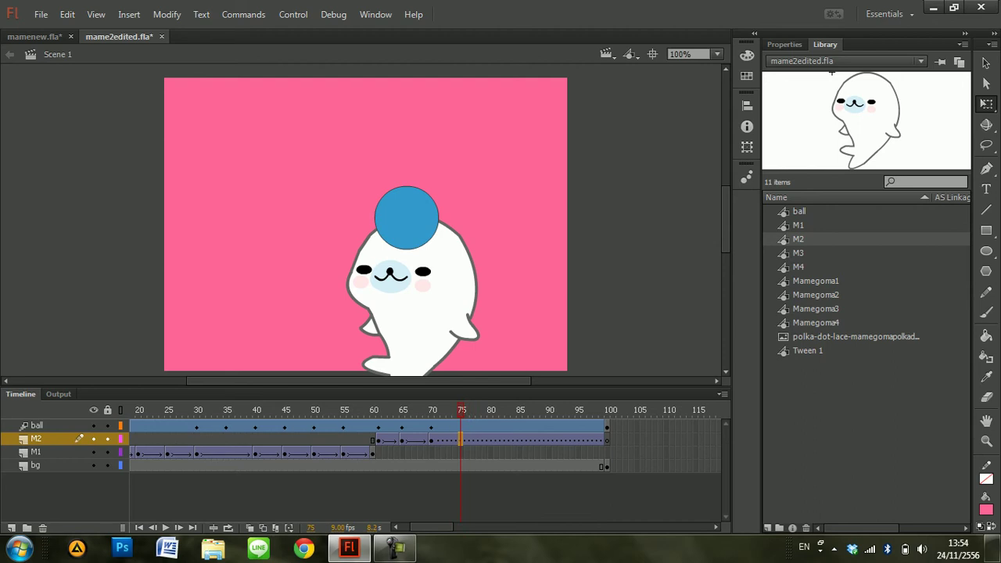
{"action": "key", "text": "F6"}
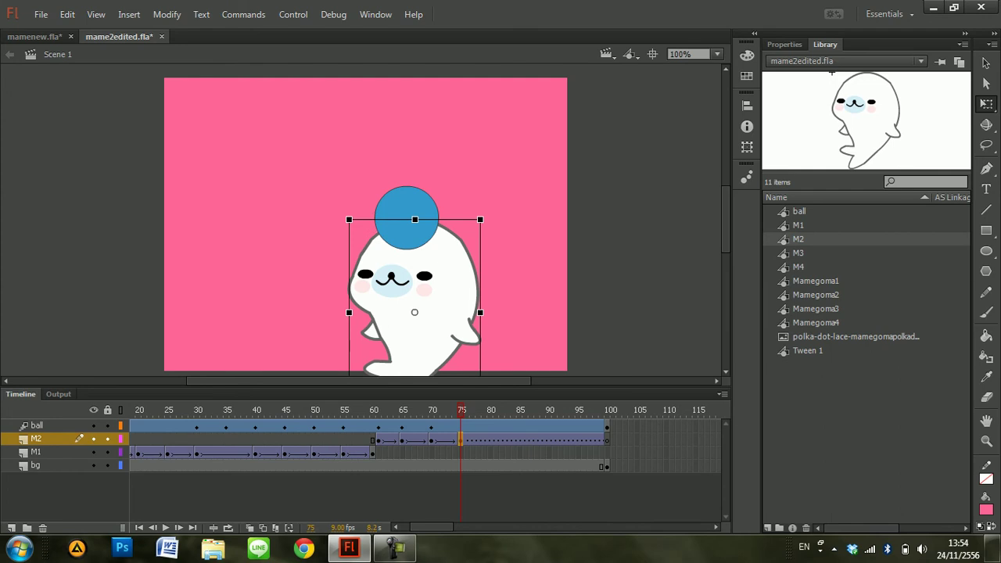
{"action": "left_click", "coordinate": [460, 426]}
{"action": "left_click_drag", "start_coordinate": [407, 217], "coordinate": [409, 224]}
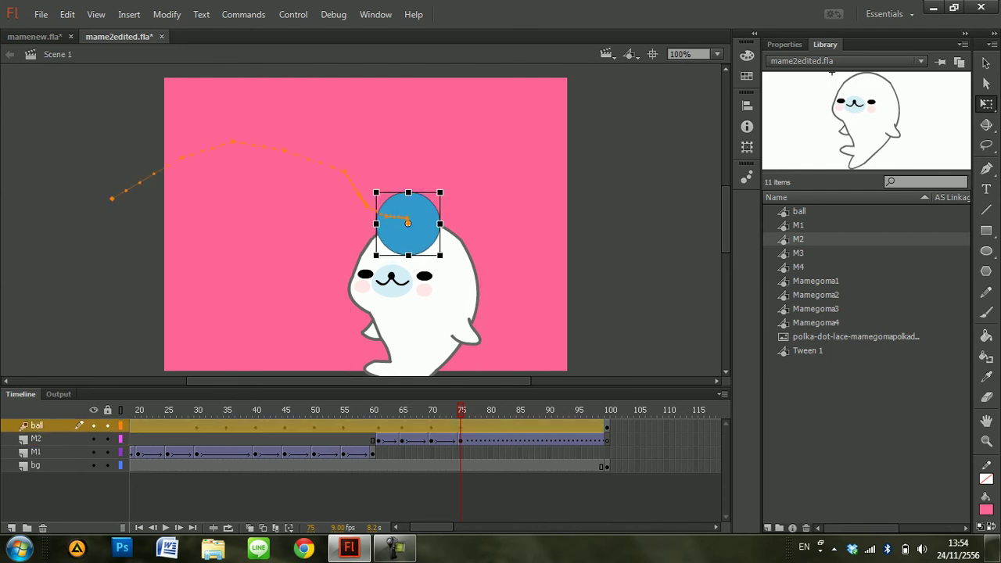
Play the animation from frame 1 to check the ball and seal movement
{"action": "left_click_drag", "start_coordinate": [431, 527], "coordinate": [422, 527]}
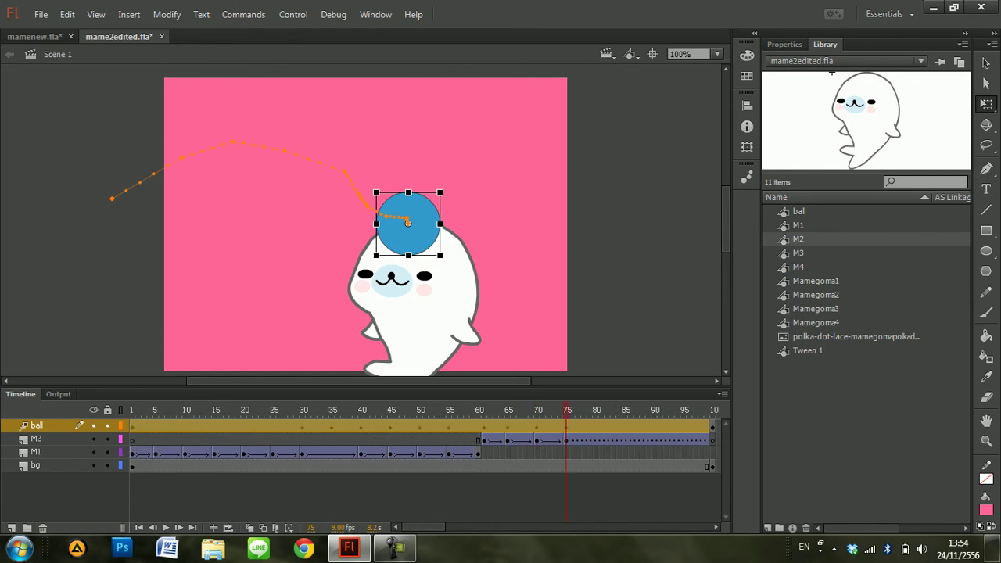
{"action": "left_click", "coordinate": [137, 409]}
{"action": "left_click", "coordinate": [131, 410]}
{"action": "key", "text": "Return"}
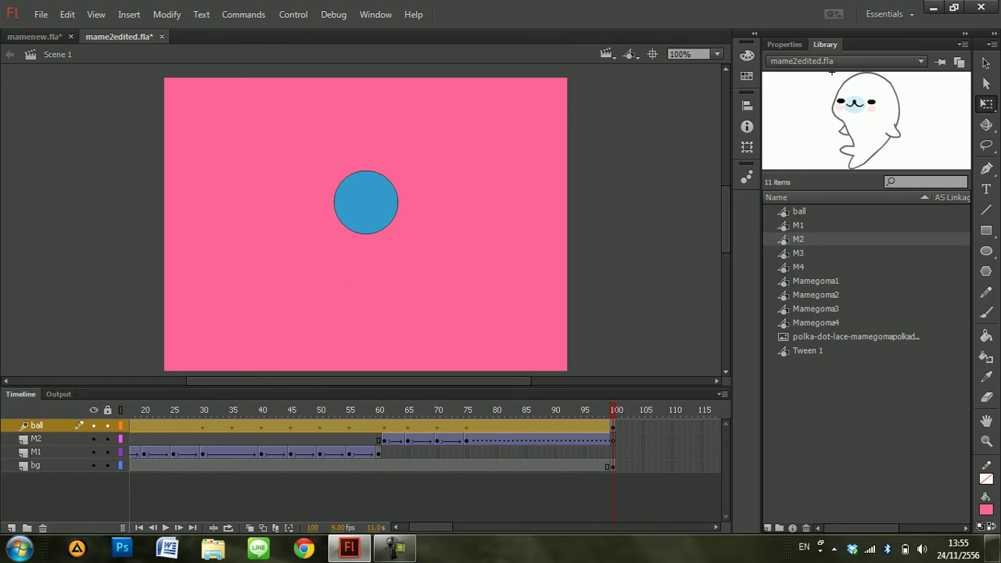
Shift the blank end keyframe of the M2 layer from frame 100 to frame 76
{"action": "key", "text": "ctrl+shift+a"}
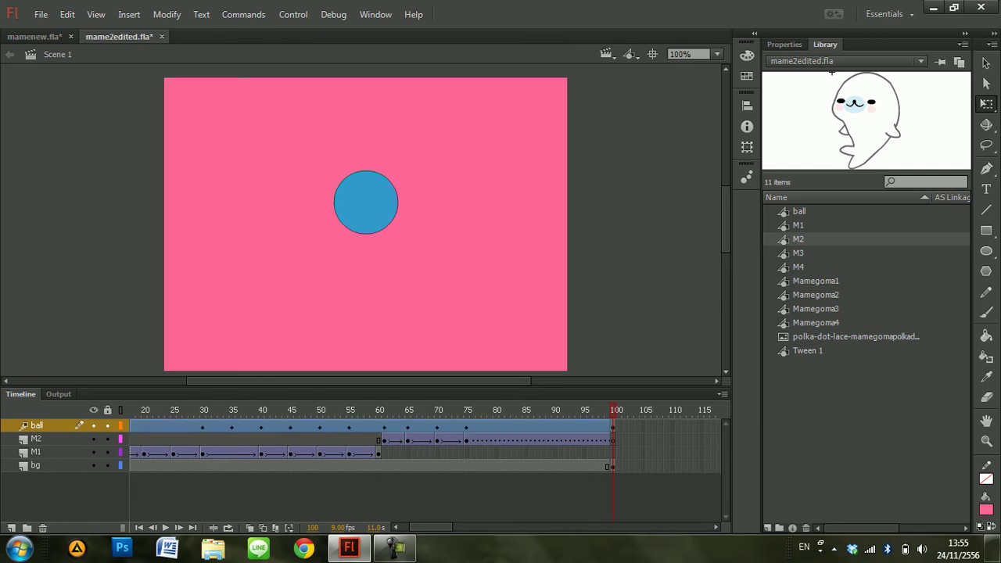
{"action": "left_click", "coordinate": [613, 439]}
{"action": "left_click_drag", "start_coordinate": [613, 440], "coordinate": [467, 439]}
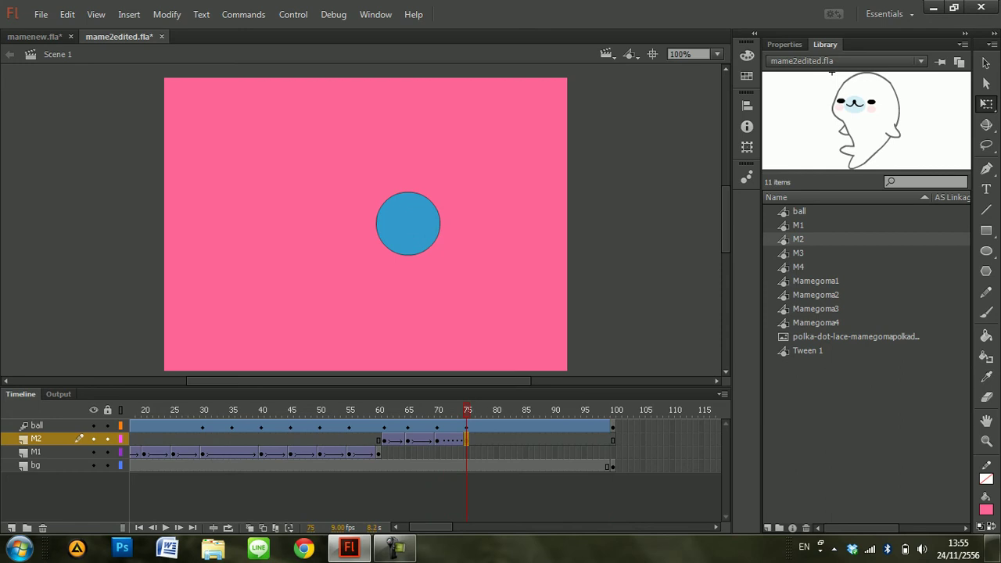
{"action": "left_click", "coordinate": [437, 440]}
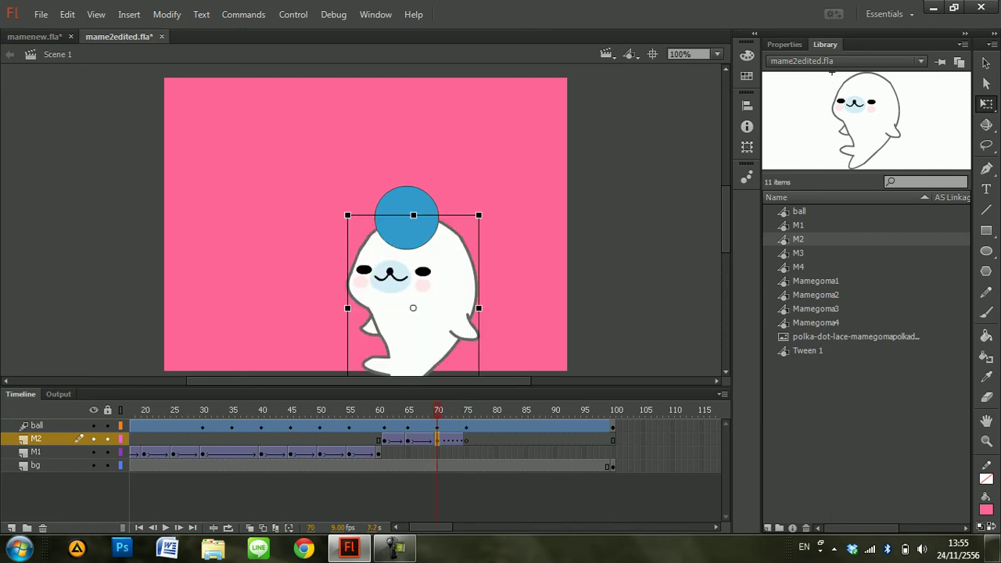
{"action": "left_click", "coordinate": [467, 439]}
{"action": "left_click_drag", "start_coordinate": [467, 440], "coordinate": [472, 439]}
{"action": "left_click", "coordinate": [467, 439]}
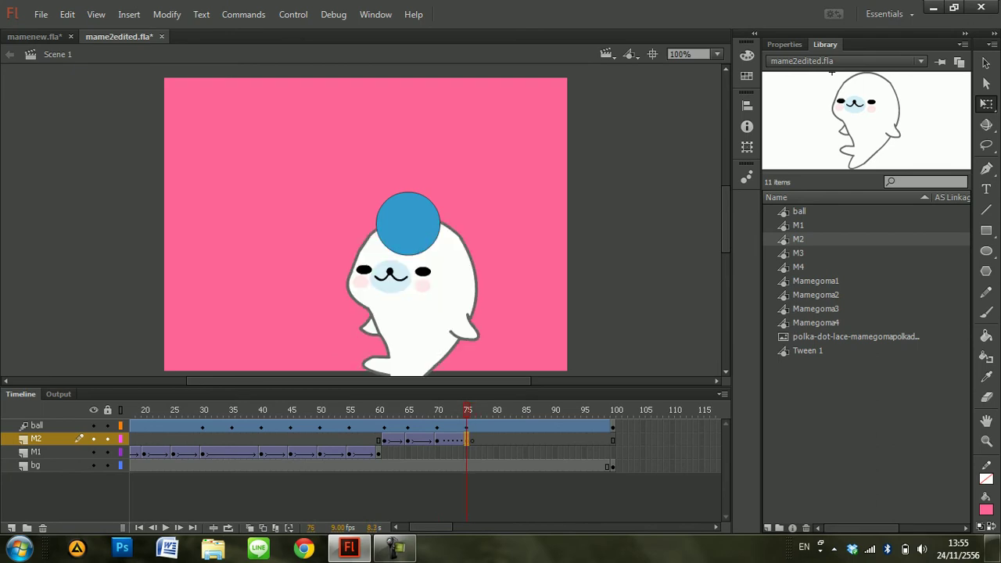
{"action": "left_click", "coordinate": [473, 439]}
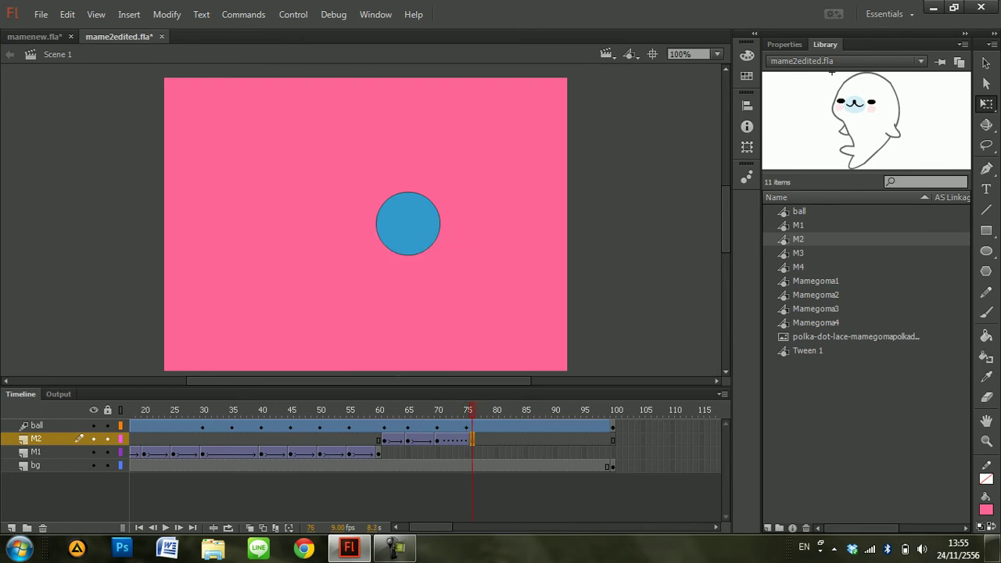
Add a new layer above M2 and name it M3
{"action": "left_click", "coordinate": [11, 527]}
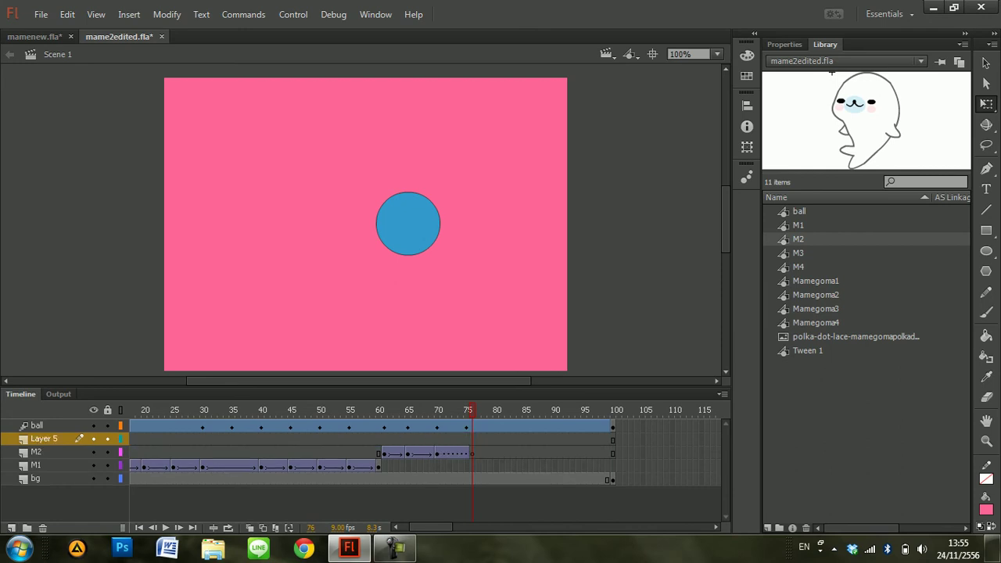
{"action": "double_click", "coordinate": [45, 439]}
{"action": "type", "text": "M3"}
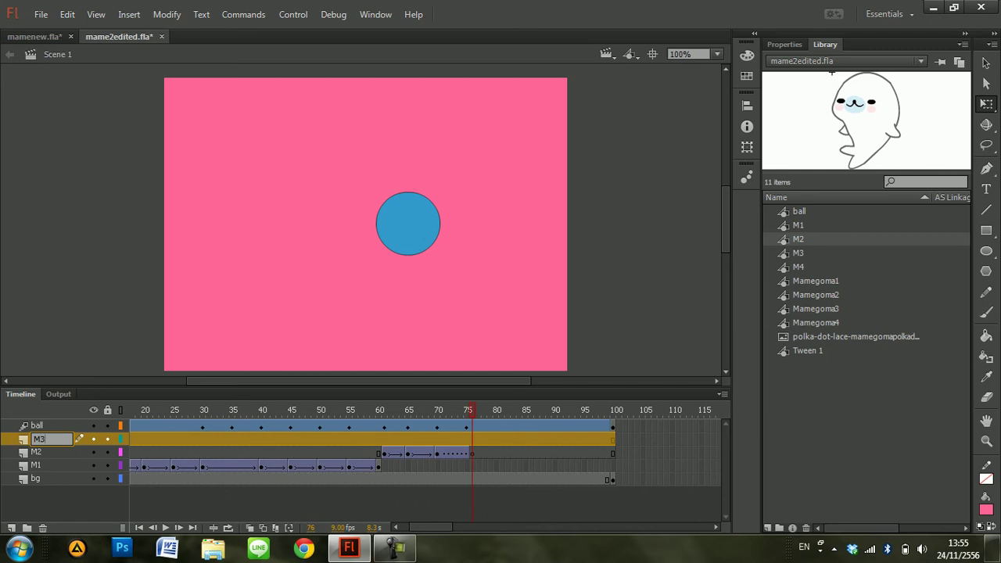
{"action": "key", "text": "Return"}
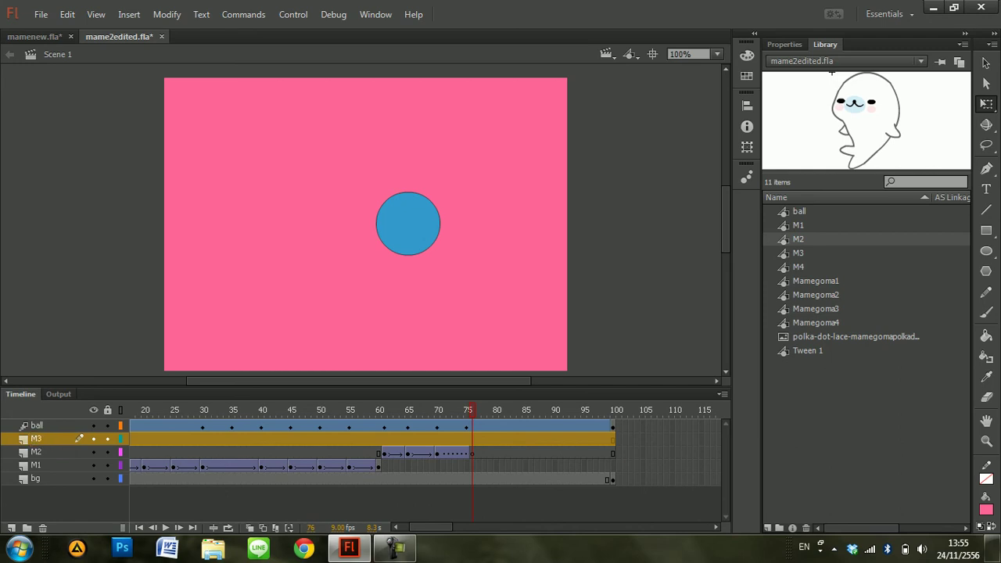
Place the M3 seal symbol on the M3 layer, then scale and align it exactly over the M2 seal at frame 75
{"action": "left_click", "coordinate": [798, 252]}
{"action": "left_click_drag", "start_coordinate": [797, 252], "coordinate": [500, 227]}
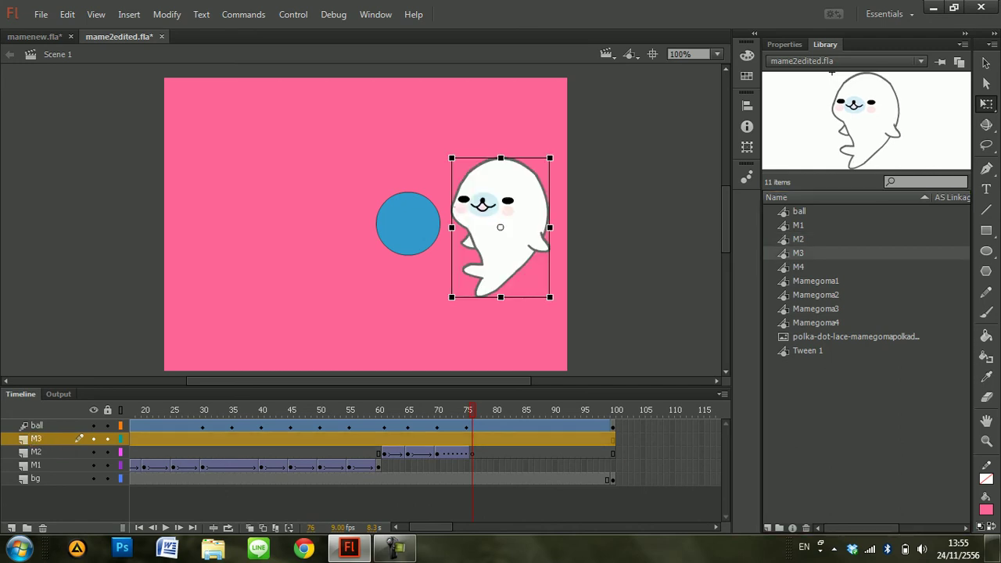
{"action": "left_click_drag", "start_coordinate": [451, 158], "coordinate": [437, 143]}
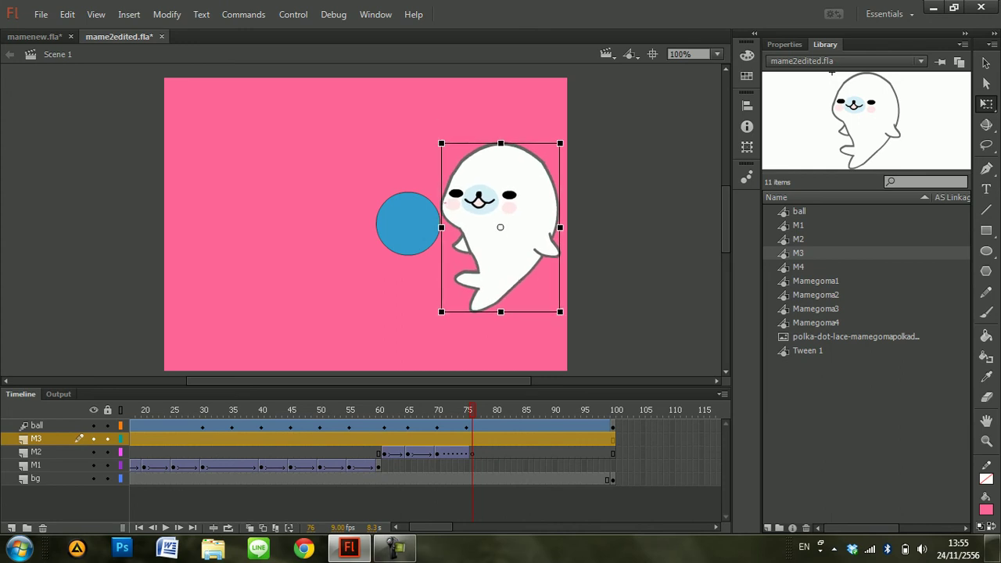
{"action": "left_click", "coordinate": [467, 452]}
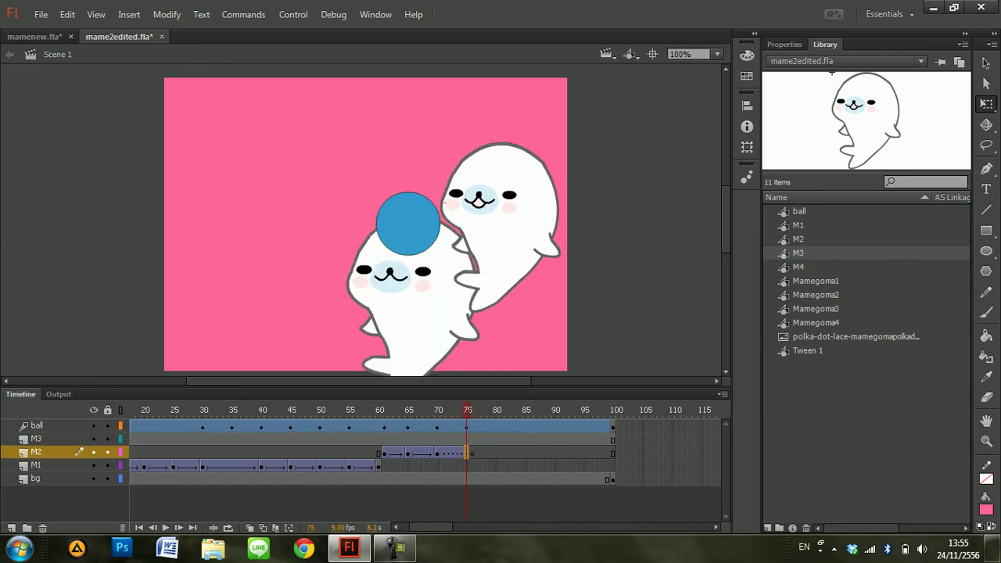
{"action": "left_click", "coordinate": [500, 306]}
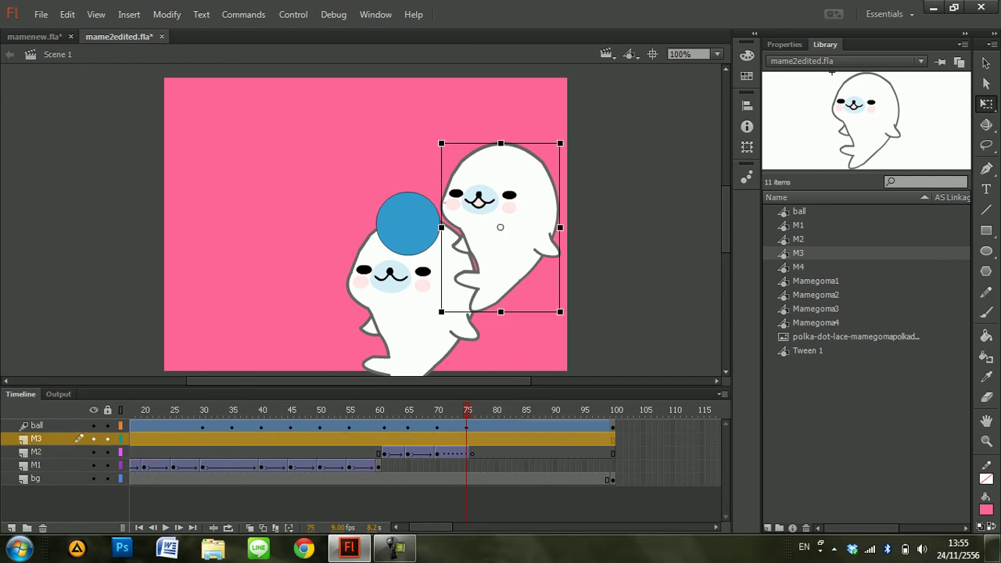
{"action": "left_click_drag", "start_coordinate": [441, 144], "coordinate": [435, 135]}
{"action": "left_click_drag", "start_coordinate": [500, 129], "coordinate": [413, 208]}
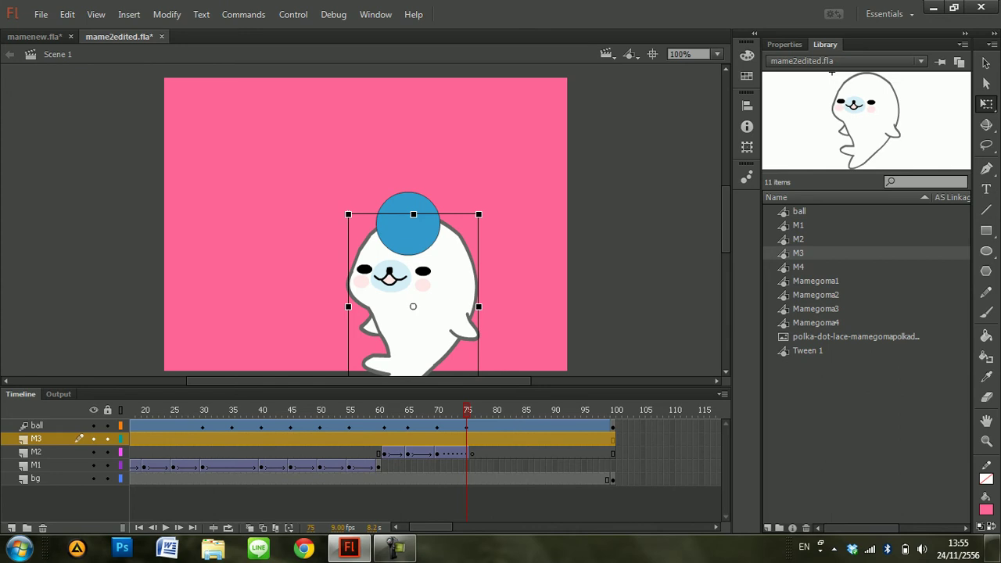
Insert keyframes on the M3 layer at frames 76 and 100
{"action": "key", "text": "period"}
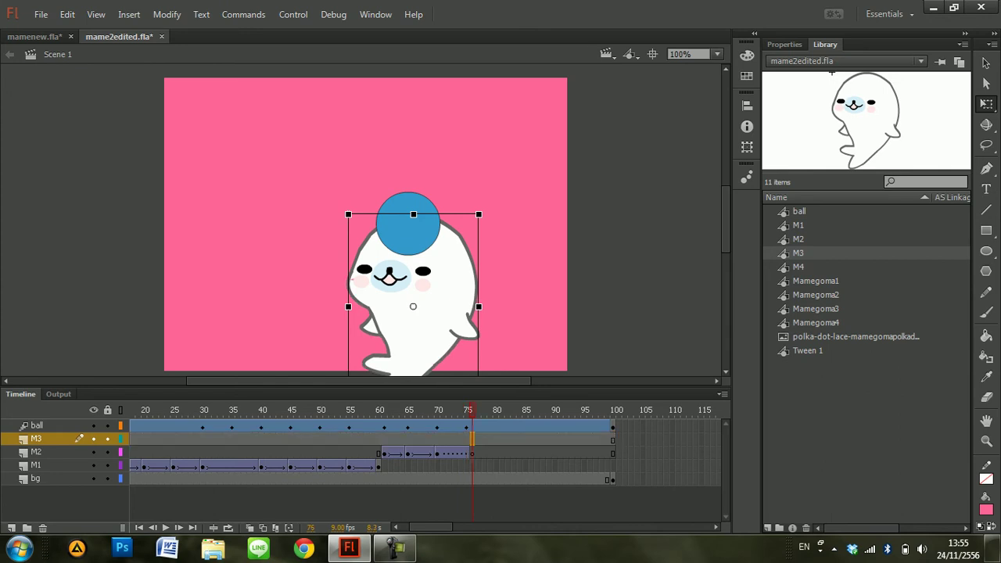
{"action": "right_click", "coordinate": [472, 438]}
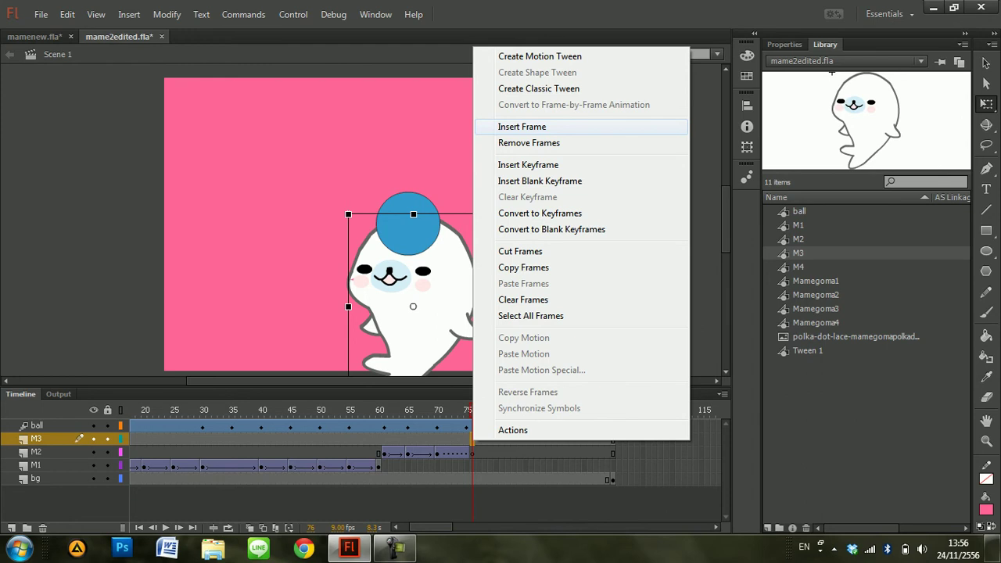
{"action": "left_click", "coordinate": [528, 164]}
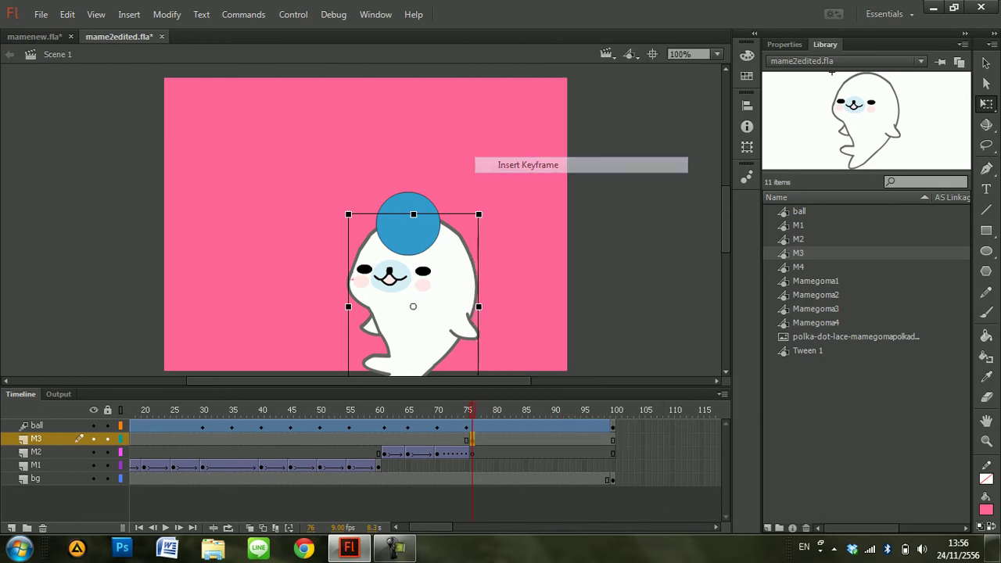
{"action": "right_click", "coordinate": [612, 440]}
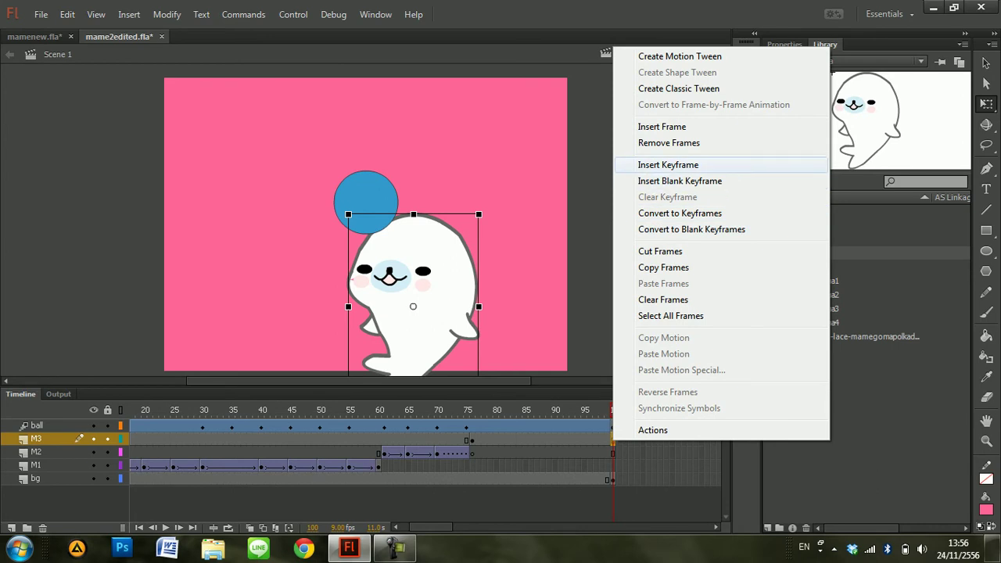
{"action": "left_click", "coordinate": [667, 165]}
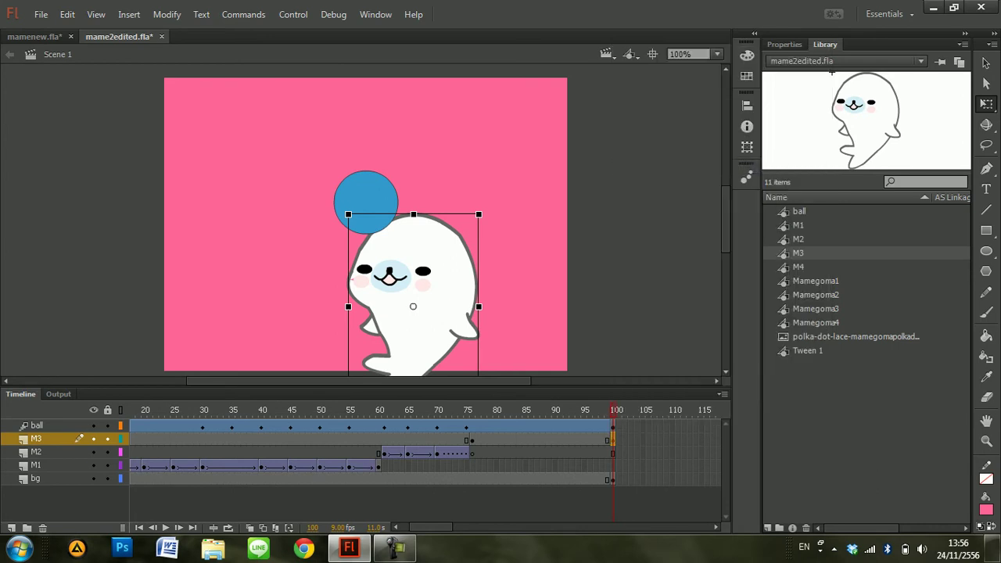
{"action": "left_click", "coordinate": [472, 440]}
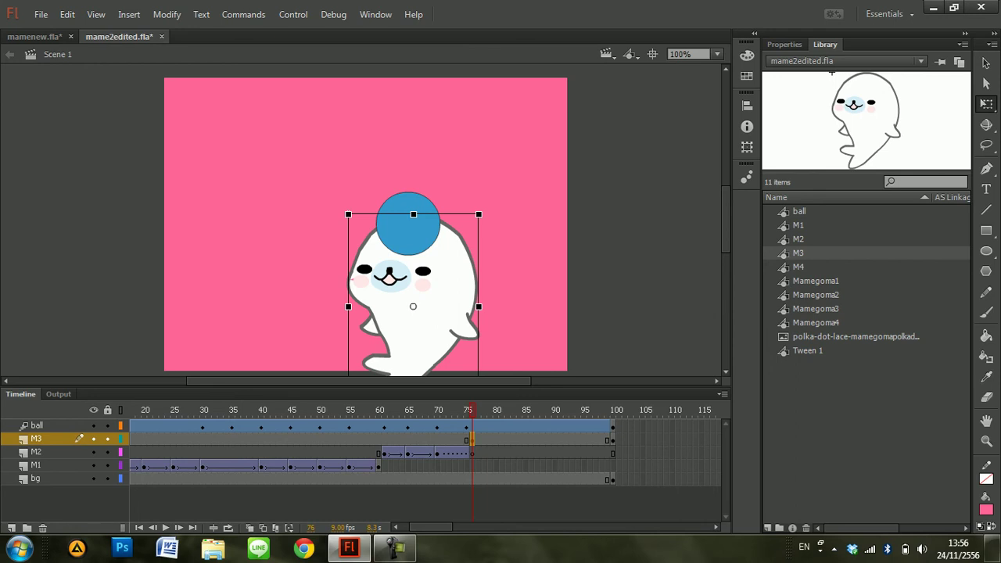
At frame 80, move the ball slightly up and left, and shift the M3 seal up beneath it
{"action": "left_click", "coordinate": [495, 439]}
{"action": "left_click", "coordinate": [496, 427]}
{"action": "left_click_drag", "start_coordinate": [418, 234], "coordinate": [409, 216]}
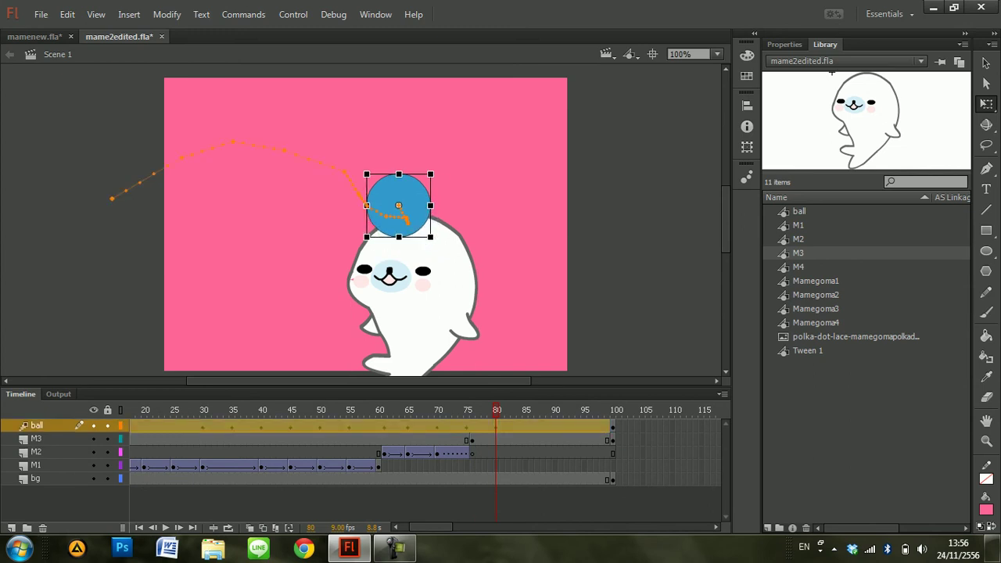
{"action": "left_click", "coordinate": [496, 440]}
{"action": "left_click_drag", "start_coordinate": [456, 267], "coordinate": [451, 257]}
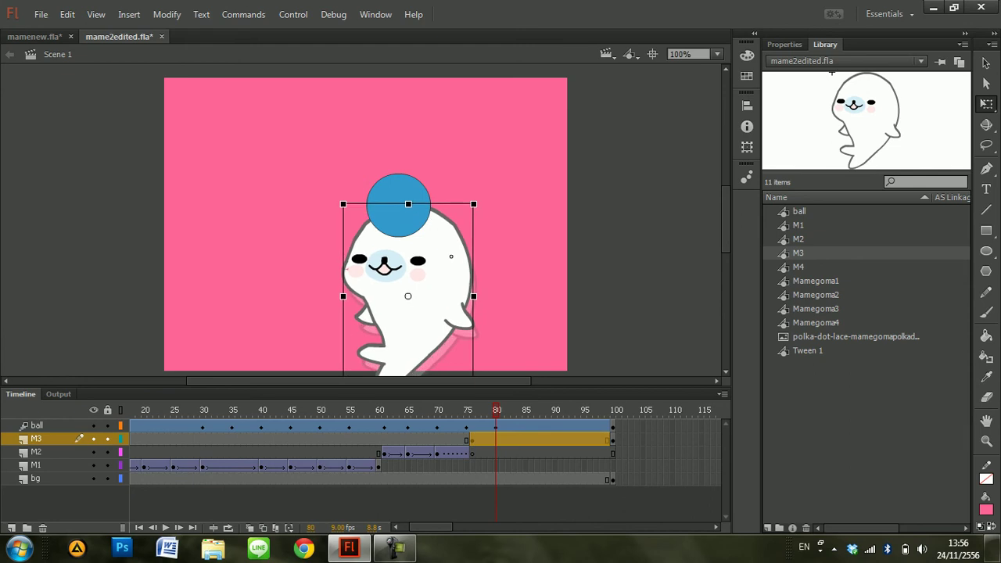
Move the ball progressively up and left at frames 85, 90, 95 and 99 until it leaves the stage's top edge
{"action": "left_click", "coordinate": [526, 426]}
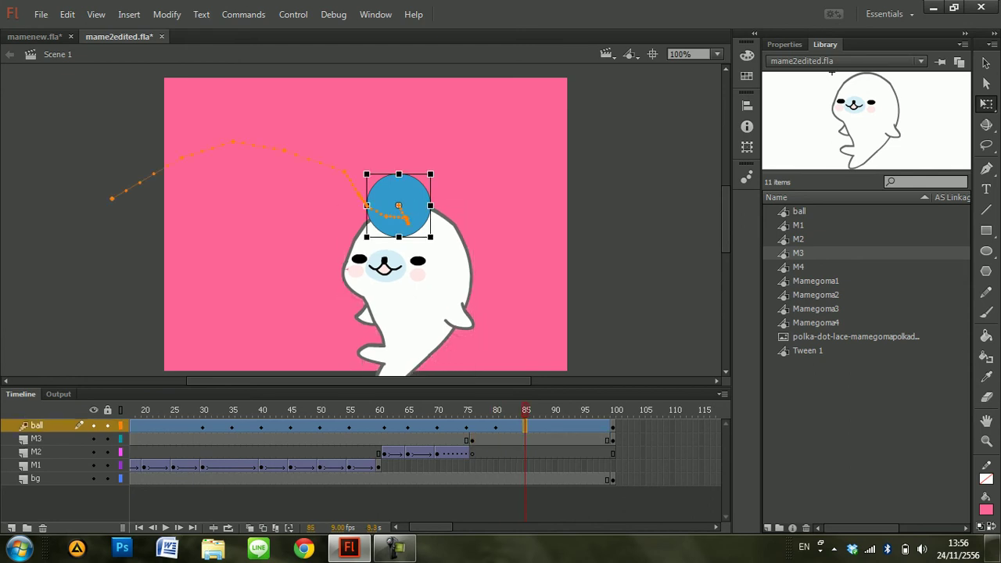
{"action": "left_click_drag", "start_coordinate": [398, 205], "coordinate": [370, 166]}
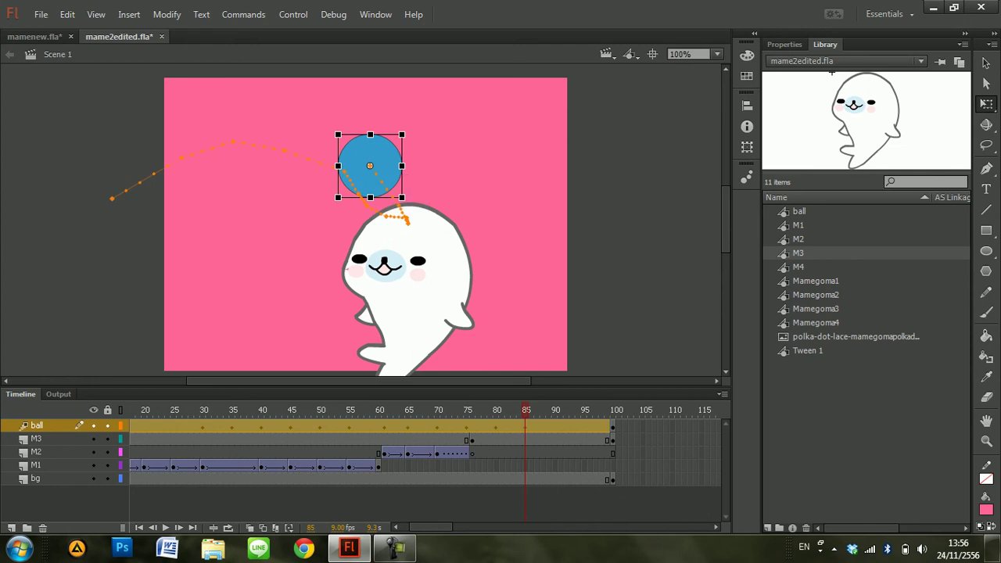
{"action": "left_click", "coordinate": [555, 426]}
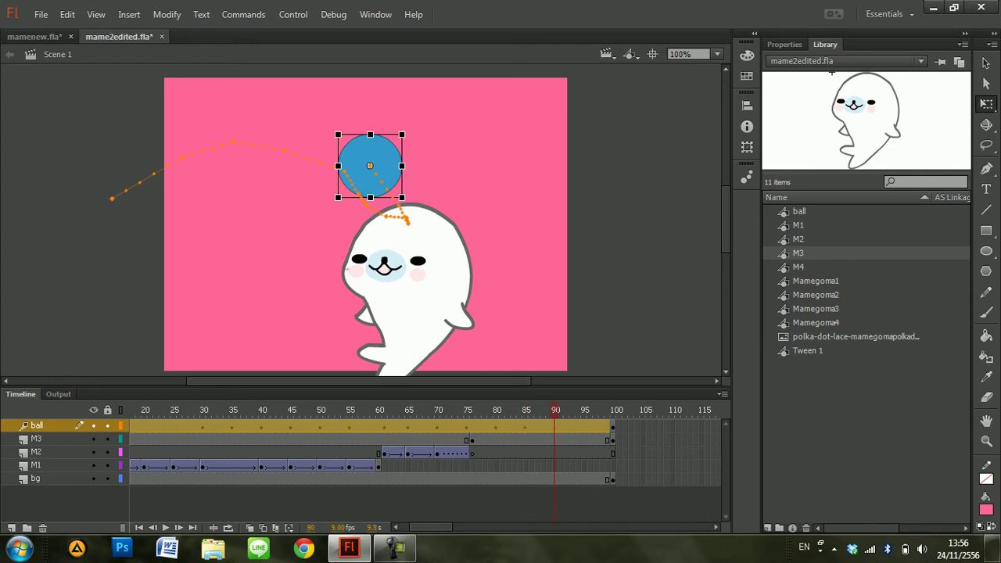
{"action": "left_click_drag", "start_coordinate": [369, 166], "coordinate": [244, 78]}
{"action": "left_click", "coordinate": [584, 426]}
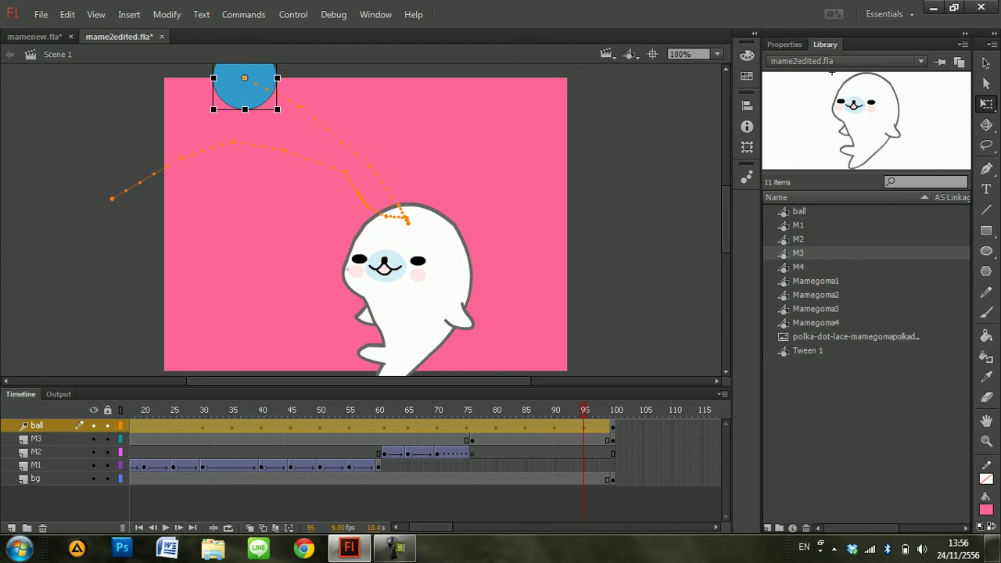
{"action": "left_click", "coordinate": [612, 426]}
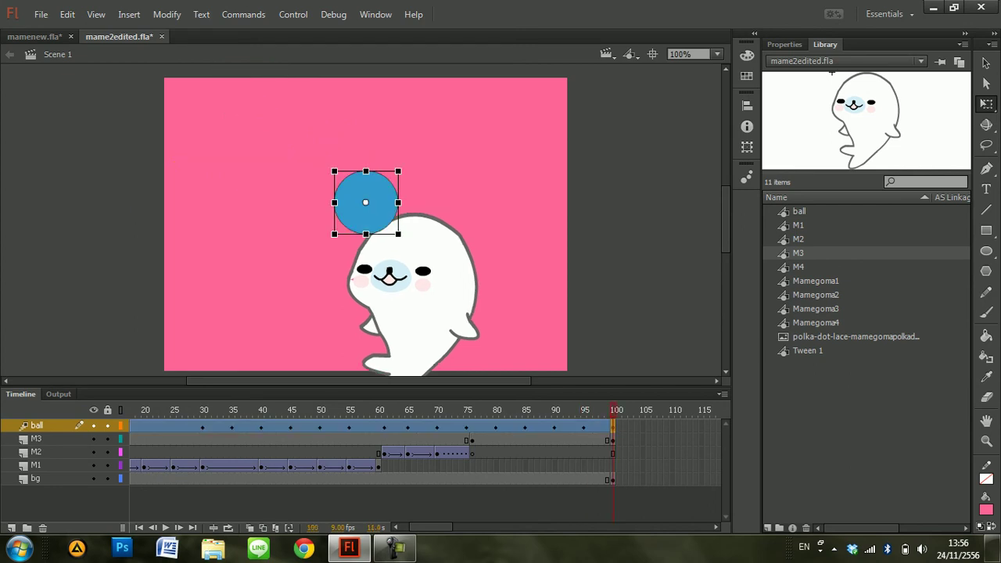
{"action": "left_click", "coordinate": [606, 426]}
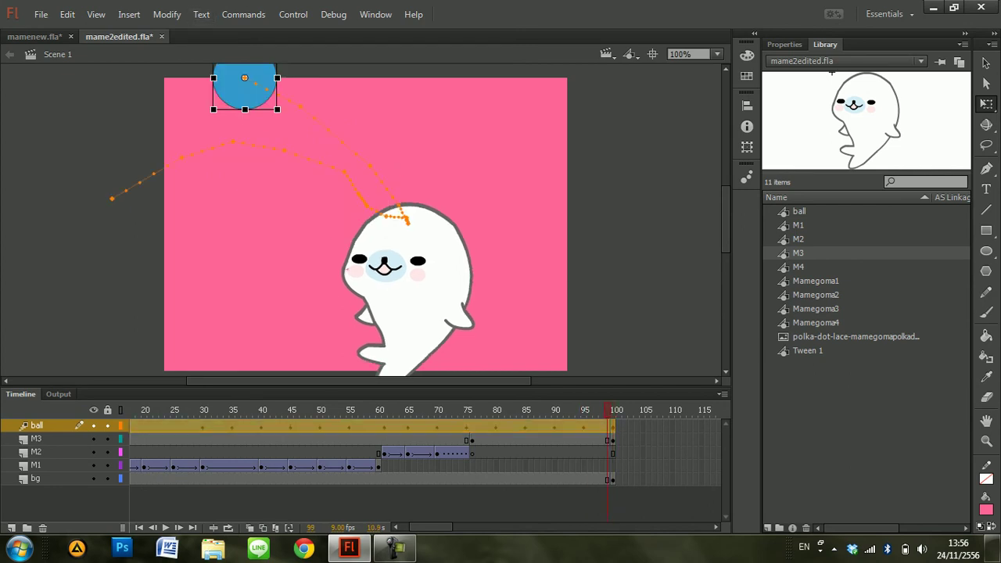
{"action": "left_click_drag", "start_coordinate": [245, 90], "coordinate": [197, 59]}
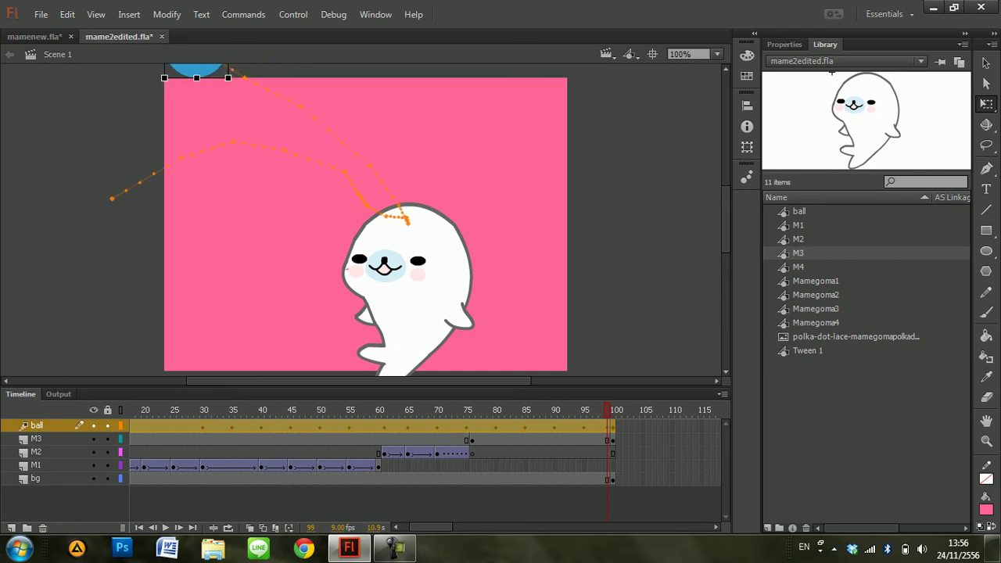
Replay the animation from frame 1 to check the ball's bounce off the M3 seal
{"action": "left_click_drag", "start_coordinate": [431, 528], "coordinate": [422, 527]}
{"action": "left_click", "coordinate": [132, 410]}
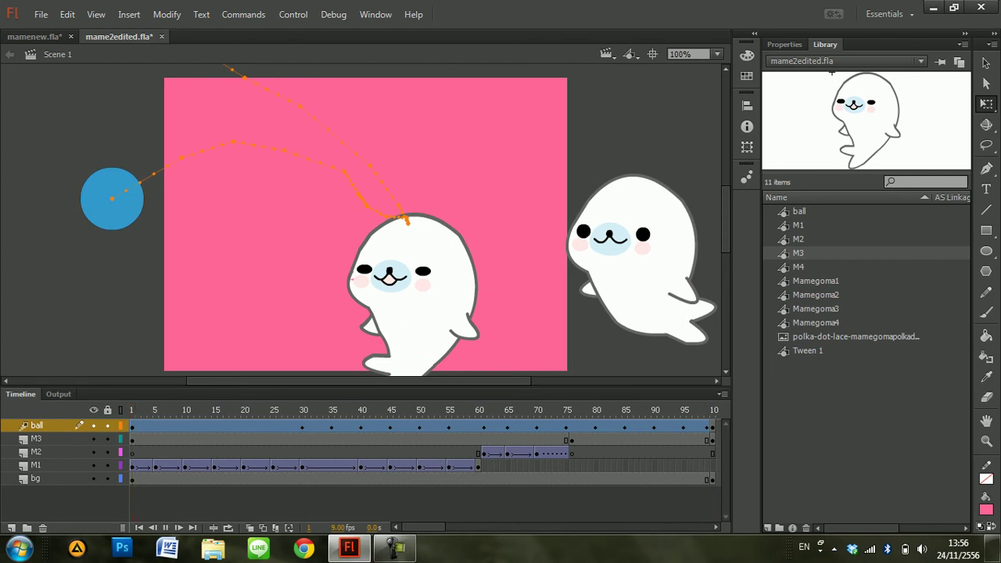
{"action": "key", "text": "Return"}
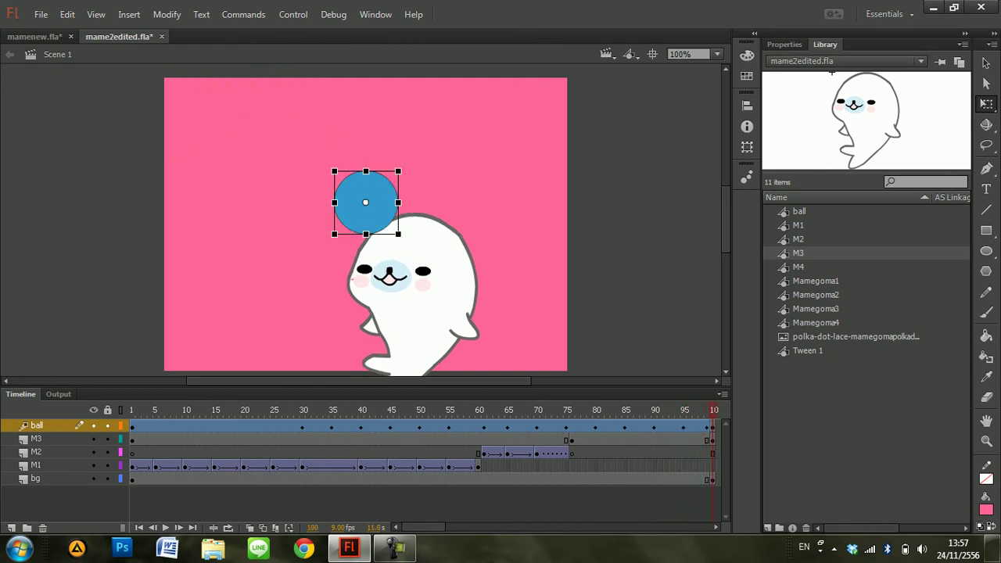
Remove one frame from the start of the M3 layer and shift its first keyframe to frame 75
{"action": "left_click", "coordinate": [132, 439]}
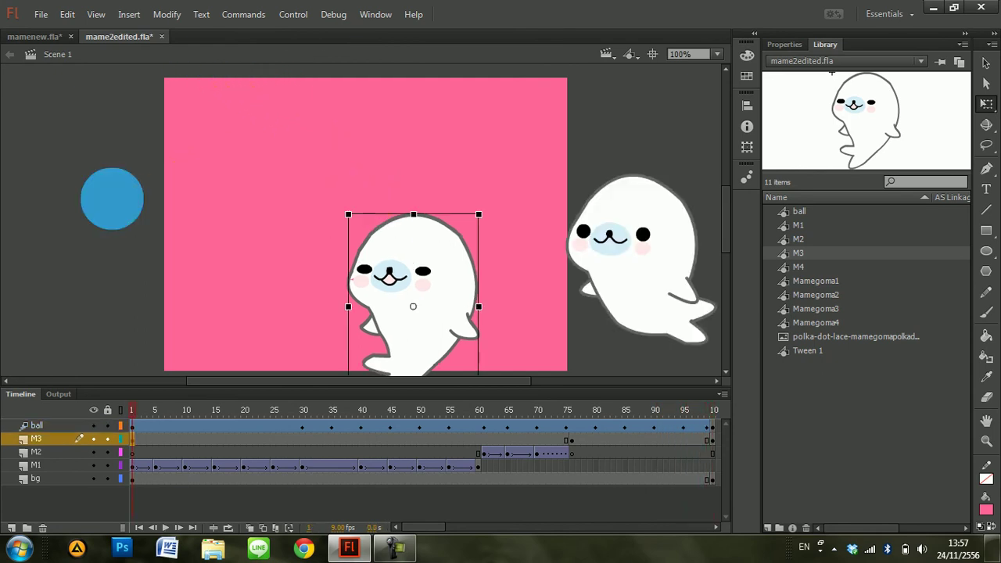
{"action": "right_click", "coordinate": [132, 438]}
{"action": "left_click", "coordinate": [187, 140]}
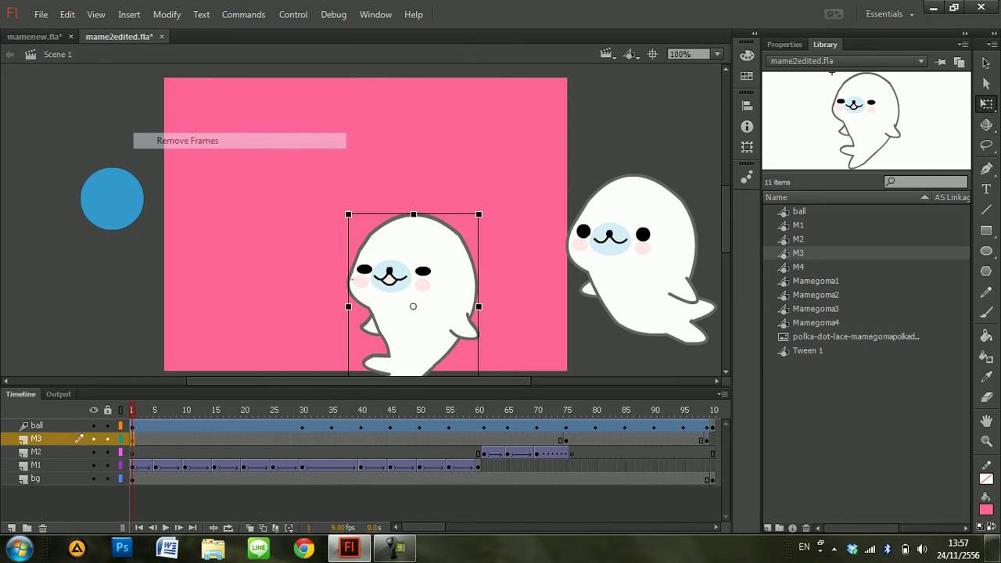
{"action": "key", "text": "Return"}
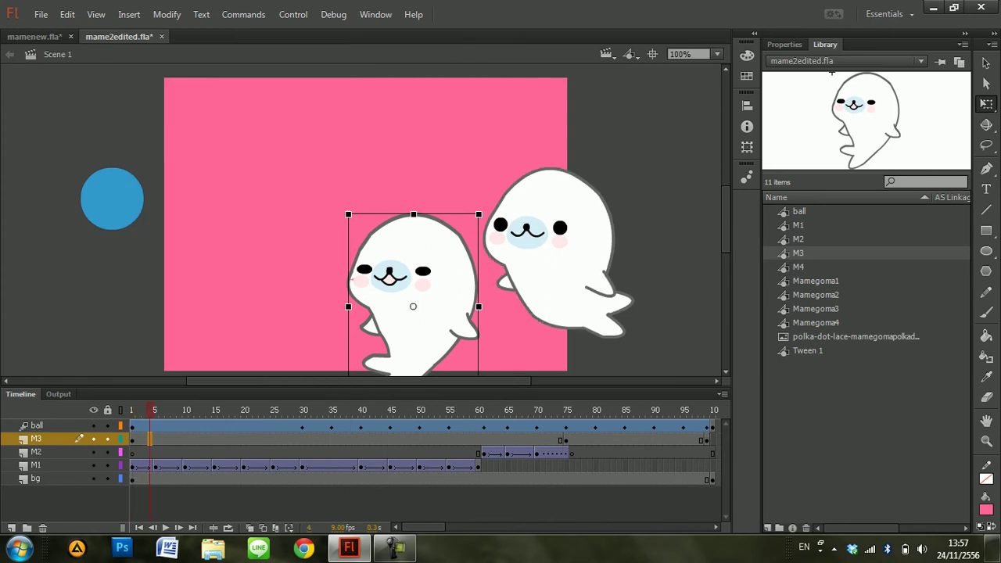
{"action": "key", "text": "shift+comma"}
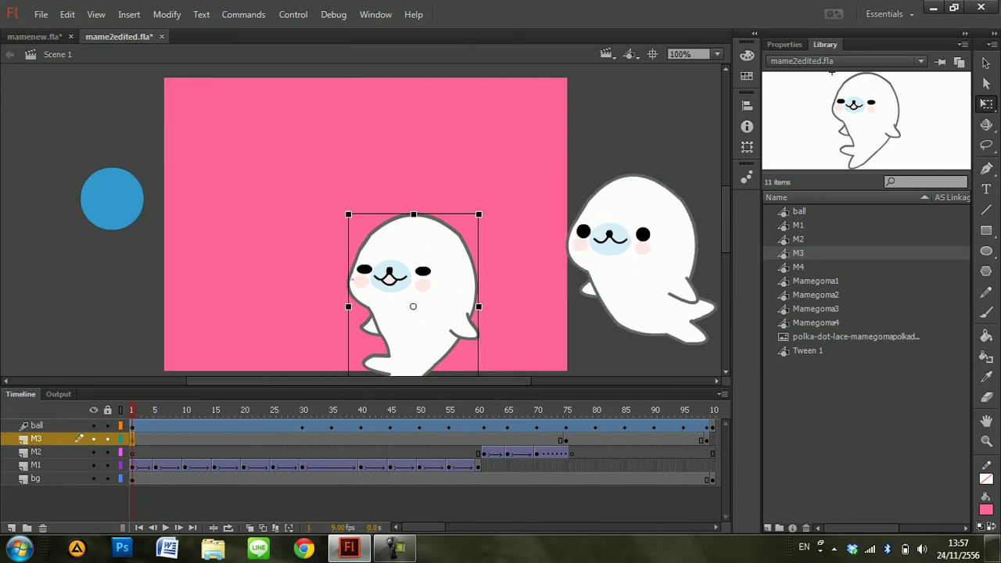
{"action": "left_click_drag", "start_coordinate": [138, 439], "coordinate": [566, 439]}
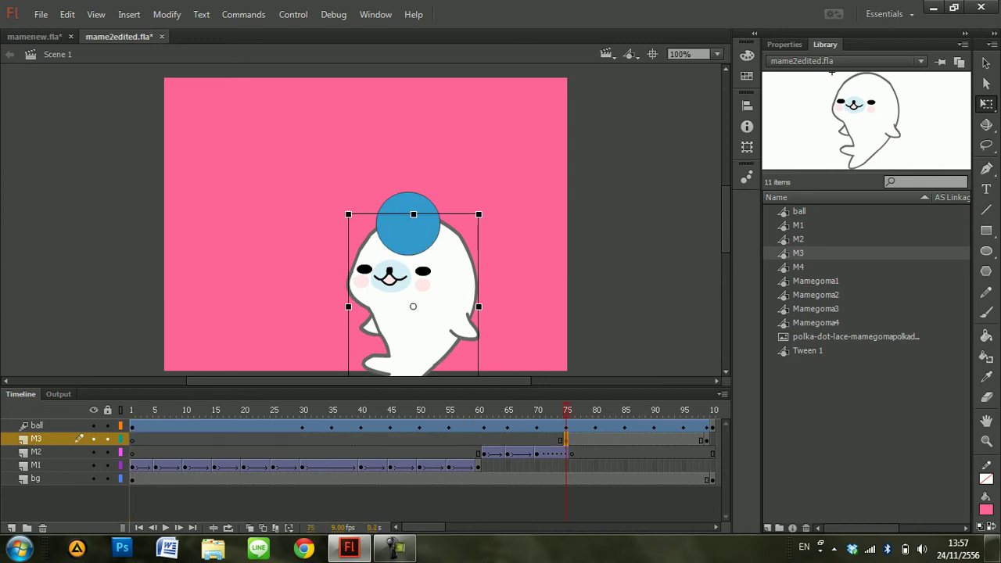
Replay the animation from frame 1 to check when the M3 seal appears
{"action": "key", "text": "shift+comma"}
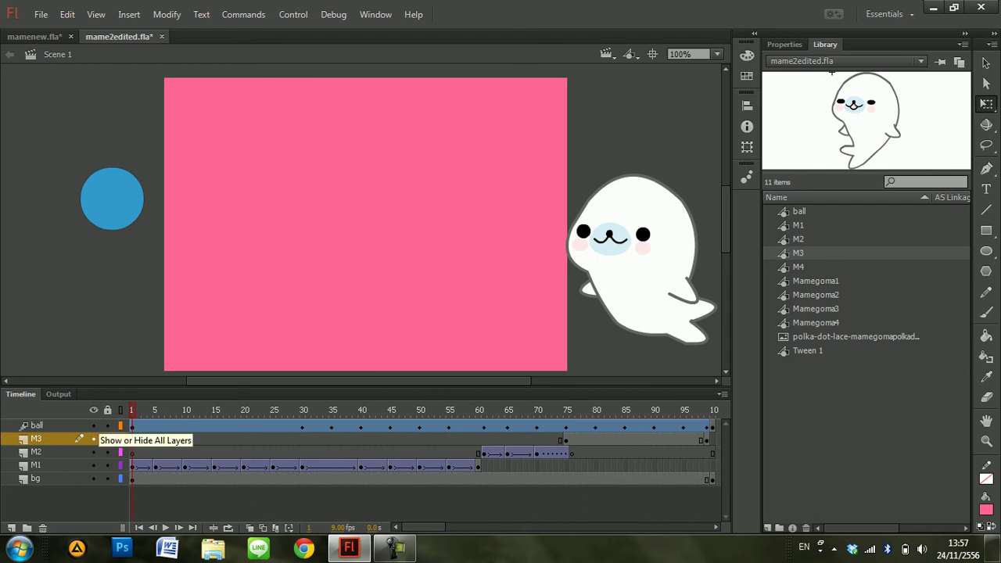
{"action": "key", "text": "Return"}
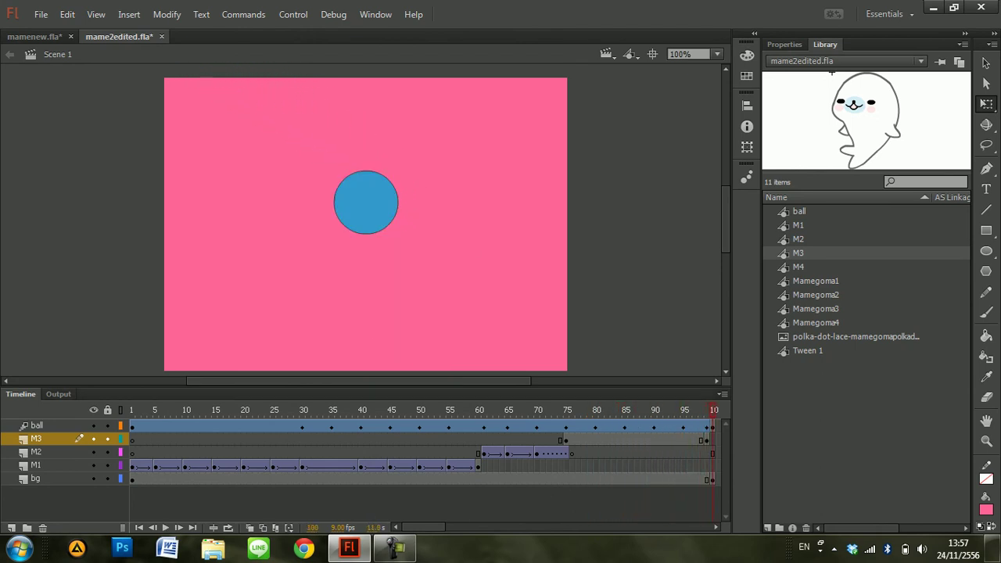
Create a classic tween on the M3 layer between its keyframes at frames 75 and 99
{"action": "left_click_drag", "start_coordinate": [423, 527], "coordinate": [436, 527]}
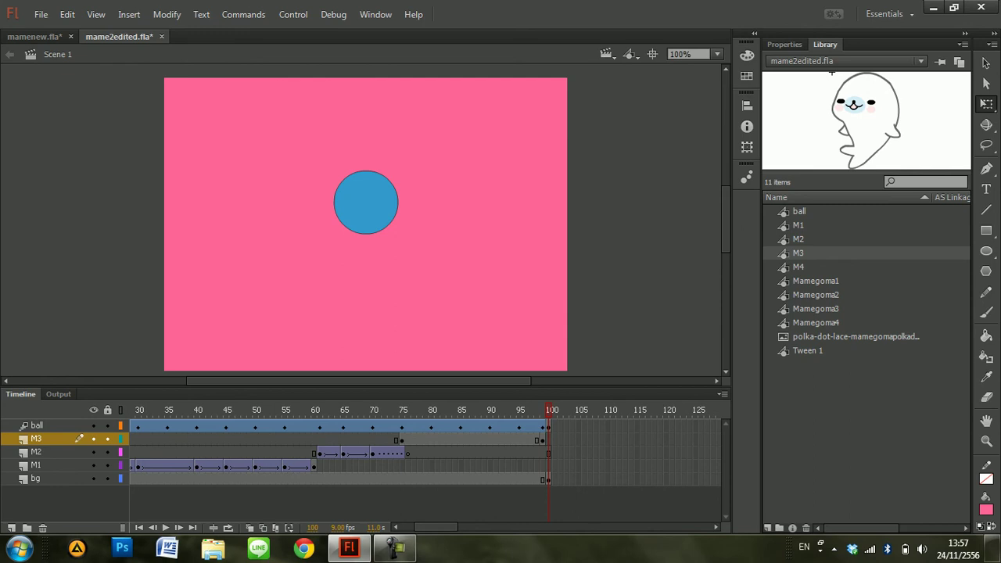
{"action": "left_click", "coordinate": [432, 439]}
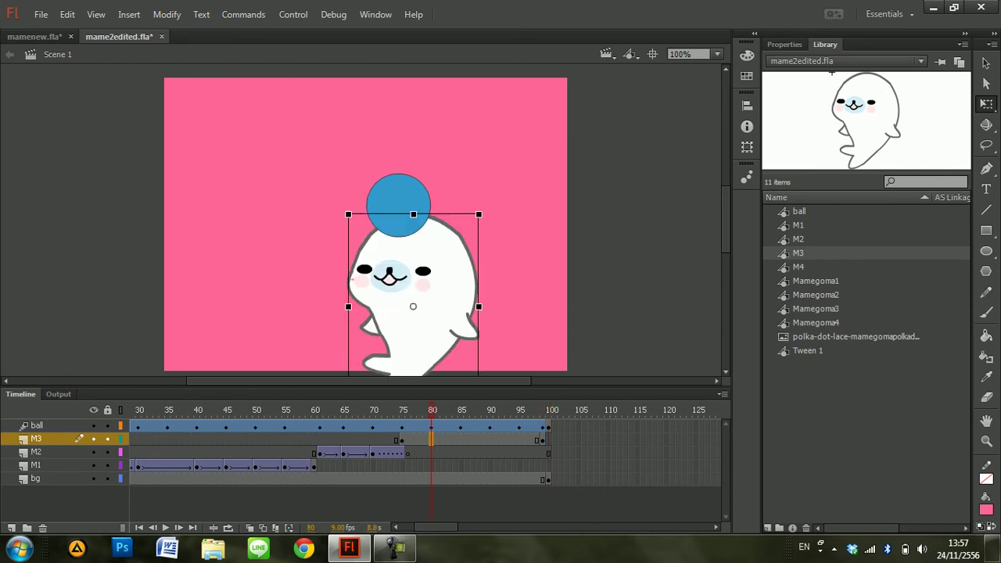
{"action": "right_click", "coordinate": [432, 439]}
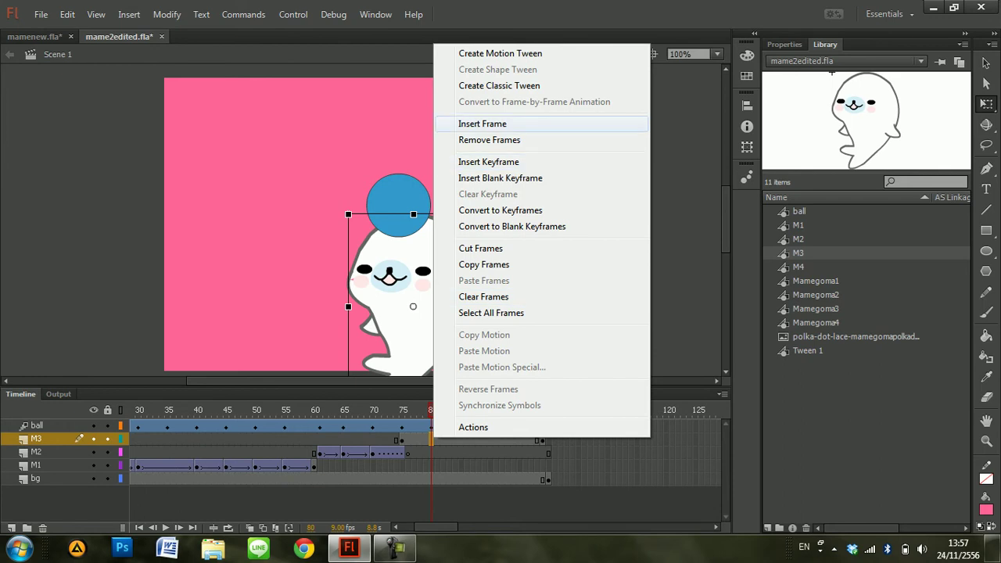
{"action": "left_click", "coordinate": [499, 85]}
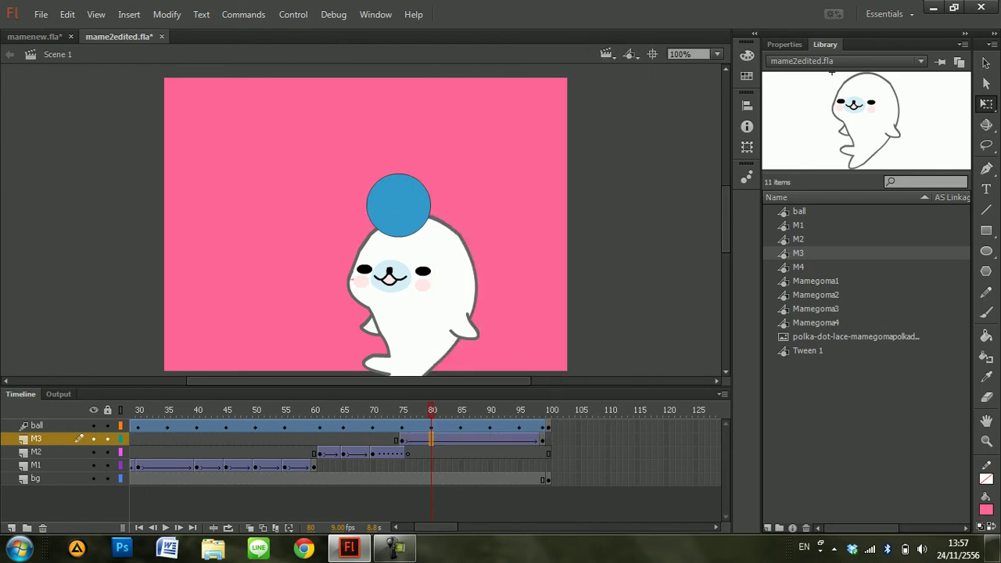
Move the M3 seal progressively up and left at frames 80, 86, 90 and 95 so it rises after the ball
{"action": "left_click", "coordinate": [402, 439]}
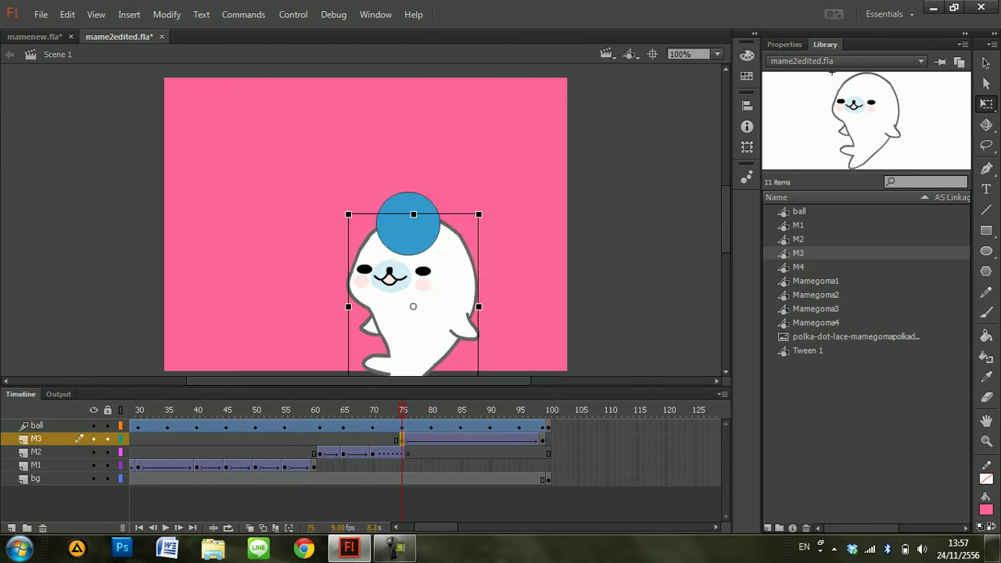
{"action": "left_click", "coordinate": [431, 439]}
{"action": "left_click_drag", "start_coordinate": [441, 264], "coordinate": [435, 250]}
{"action": "left_click_drag", "start_coordinate": [460, 439], "coordinate": [466, 438]}
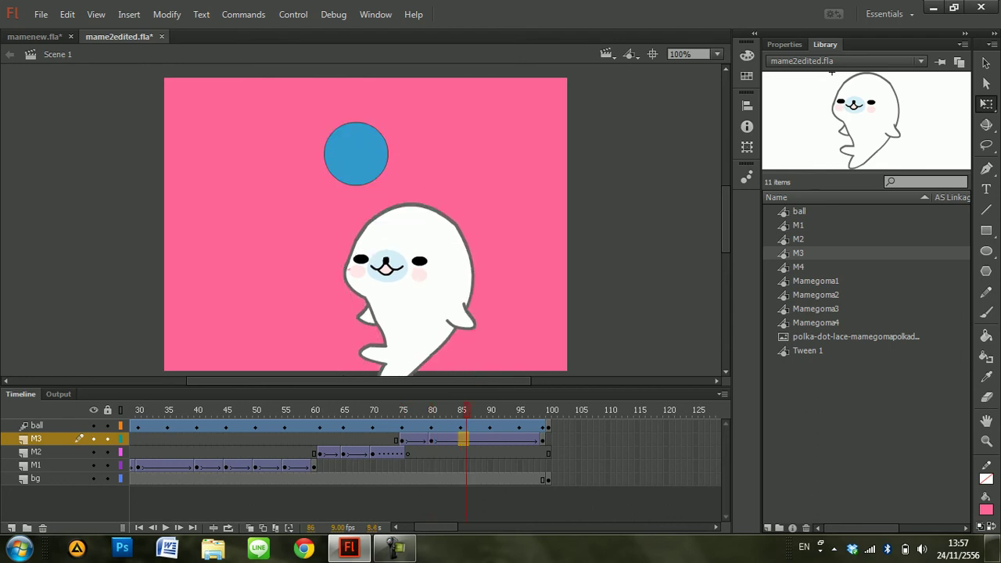
{"action": "left_click_drag", "start_coordinate": [448, 280], "coordinate": [437, 266]}
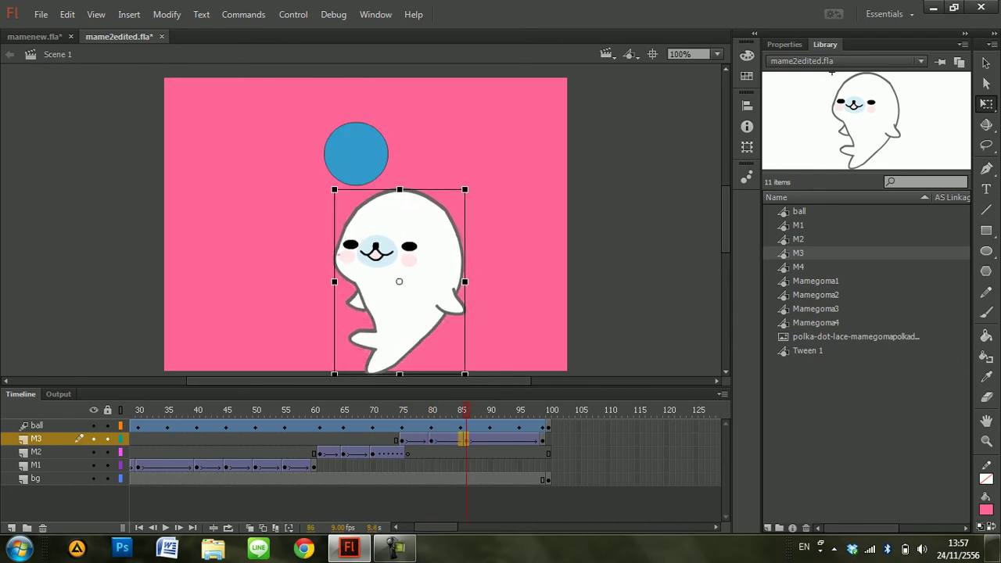
{"action": "left_click", "coordinate": [491, 439]}
{"action": "left_click_drag", "start_coordinate": [404, 289], "coordinate": [386, 274]}
{"action": "left_click", "coordinate": [520, 438]}
{"action": "left_click_drag", "start_coordinate": [462, 271], "coordinate": [439, 241]}
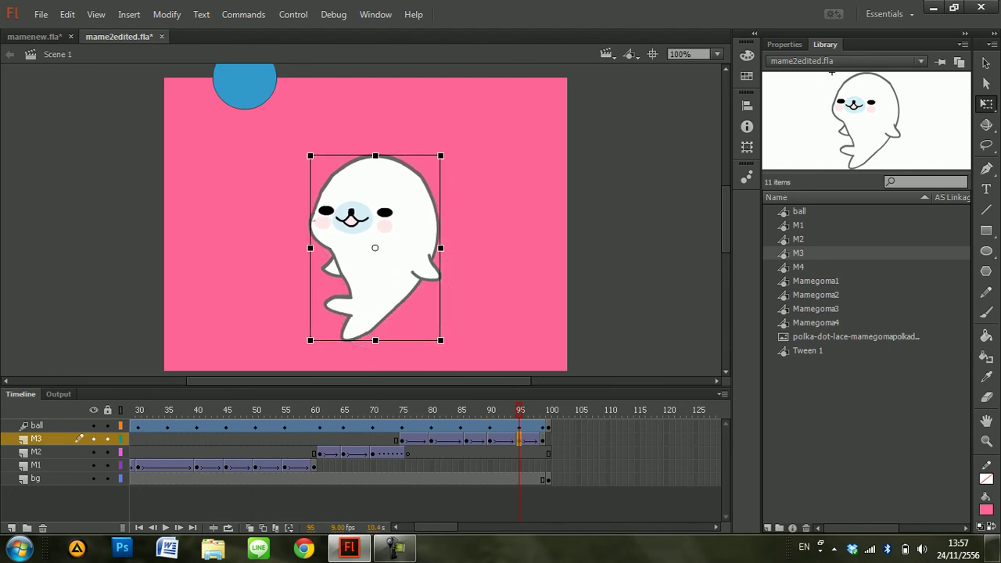
Play the animation from frame 1 to check the M3 seal's rising motion
{"action": "left_click_drag", "start_coordinate": [435, 527], "coordinate": [422, 527]}
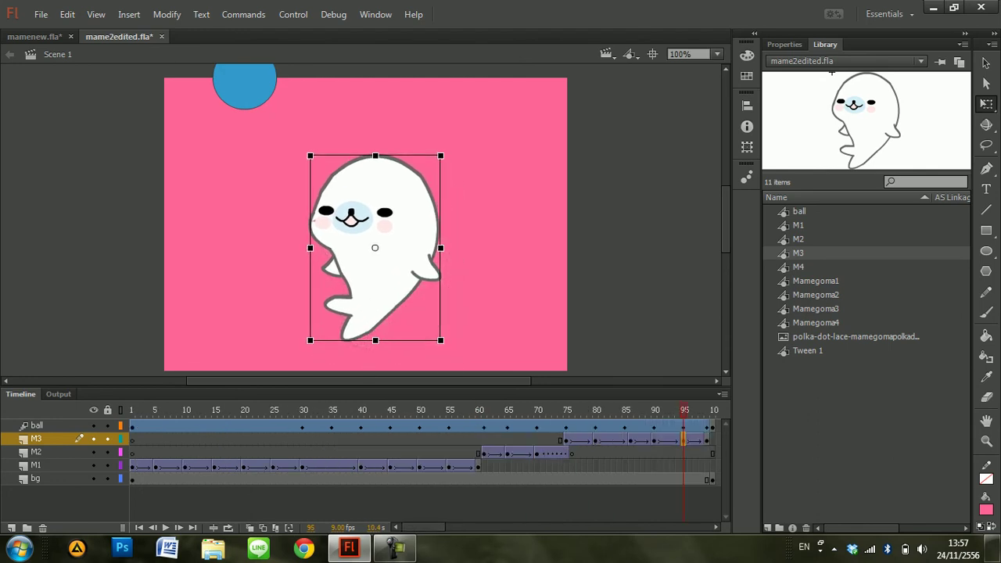
{"action": "left_click", "coordinate": [132, 410]}
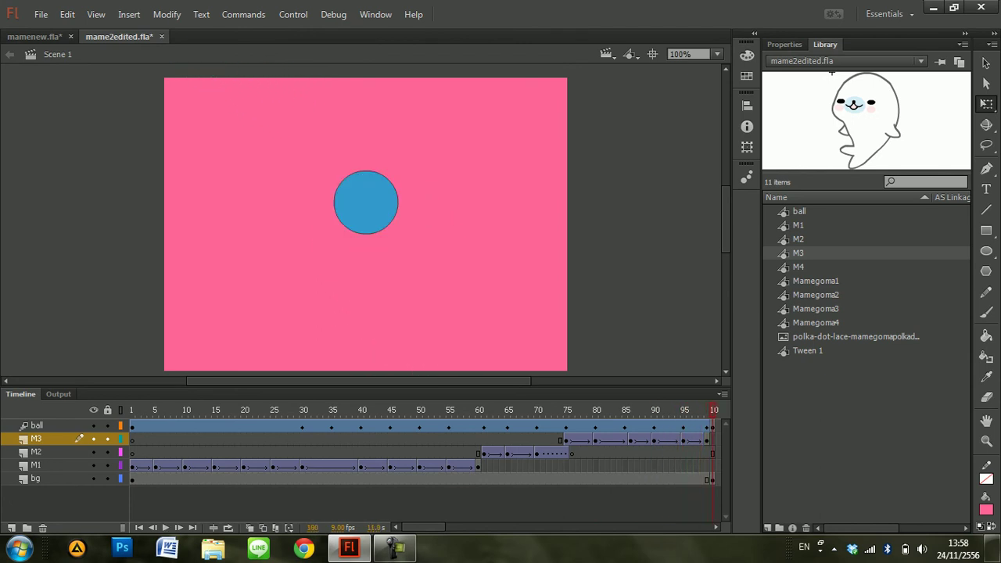
At frame 99, move the M3 seal up and left to just above its frame 95 position
{"action": "left_click_drag", "start_coordinate": [423, 527], "coordinate": [437, 527]}
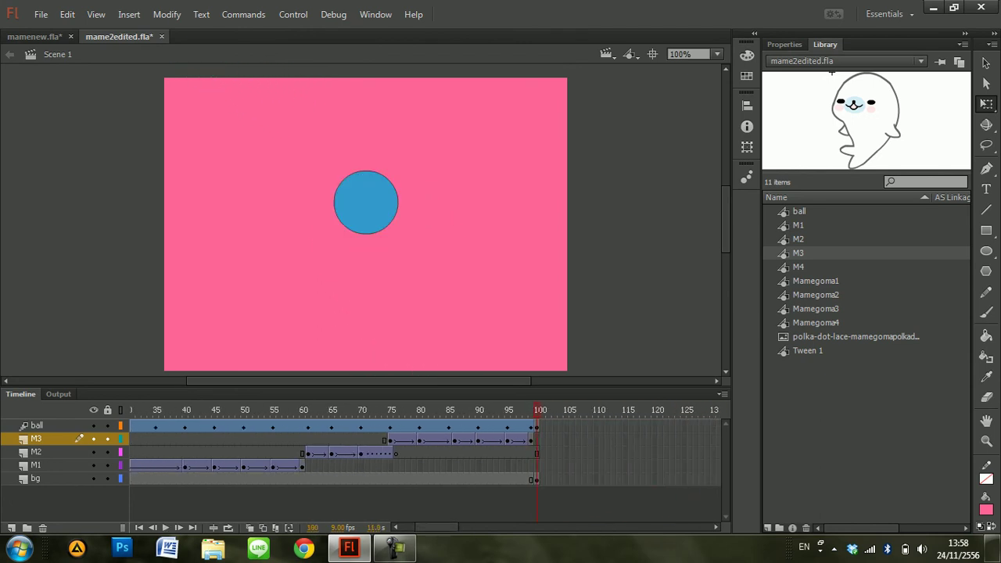
{"action": "left_click", "coordinate": [531, 440]}
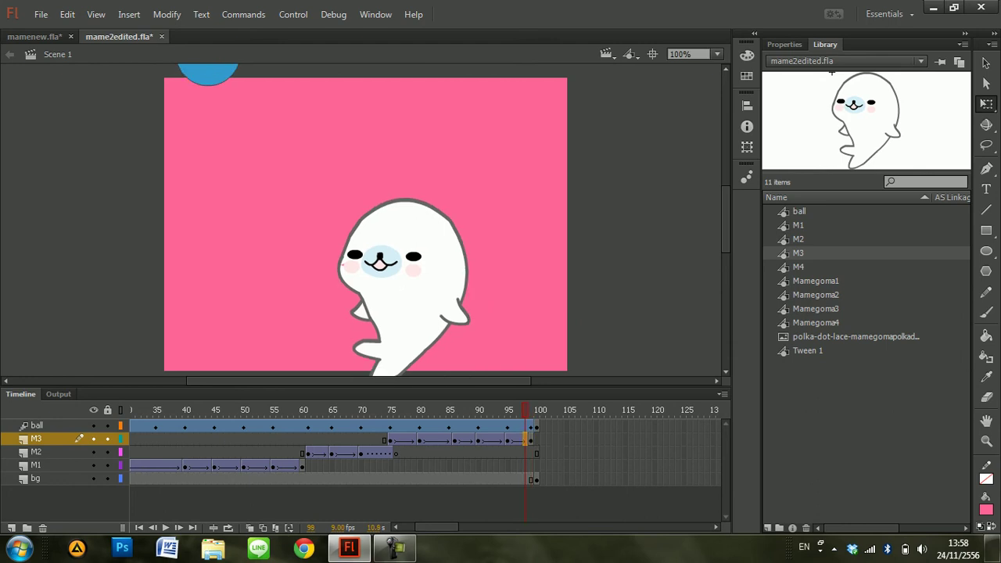
{"action": "key", "text": "."}
{"action": "key", "text": "comma"}
{"action": "key", "text": "comma"}
{"action": "key", "text": "comma"}
{"action": "key", "text": "comma"}
{"action": "left_click", "coordinate": [531, 440]}
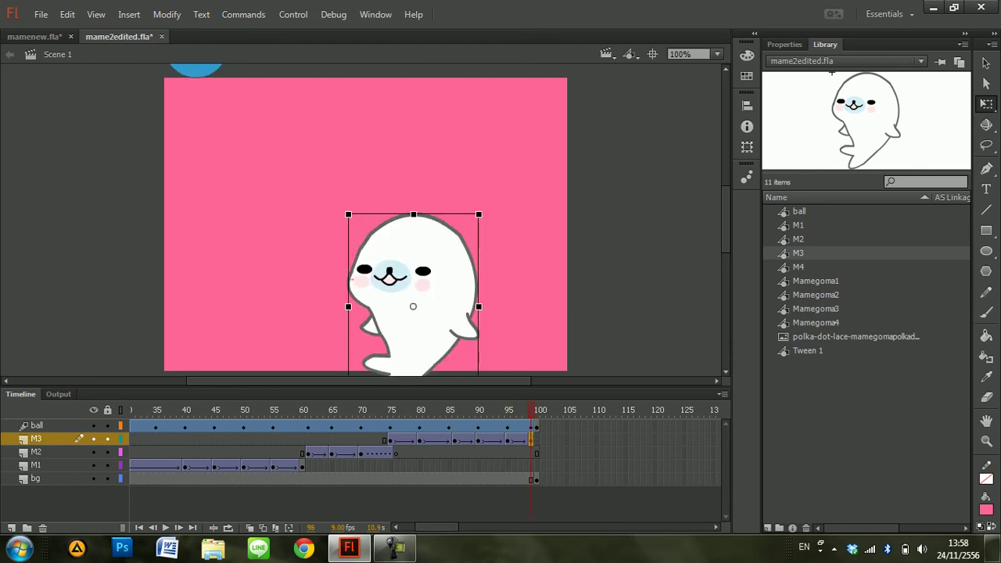
{"action": "left_click", "coordinate": [507, 440]}
{"action": "key", "text": "period"}
{"action": "key", "text": "period"}
{"action": "key", "text": "period"}
{"action": "key", "text": "period"}
{"action": "left_click_drag", "start_coordinate": [348, 211], "coordinate": [321, 148]}
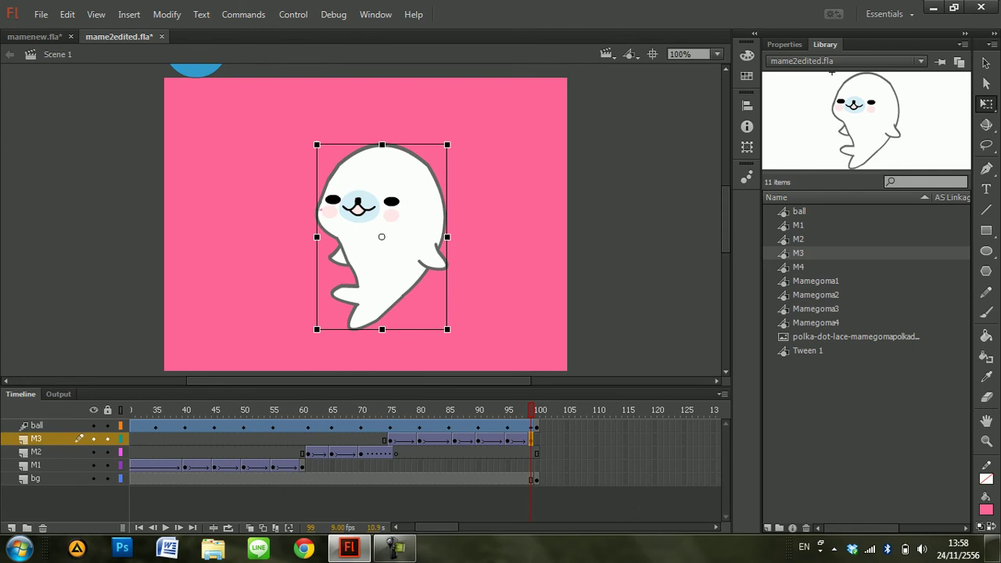
Add a new layer above M3 and name it M4
{"action": "left_click", "coordinate": [11, 528]}
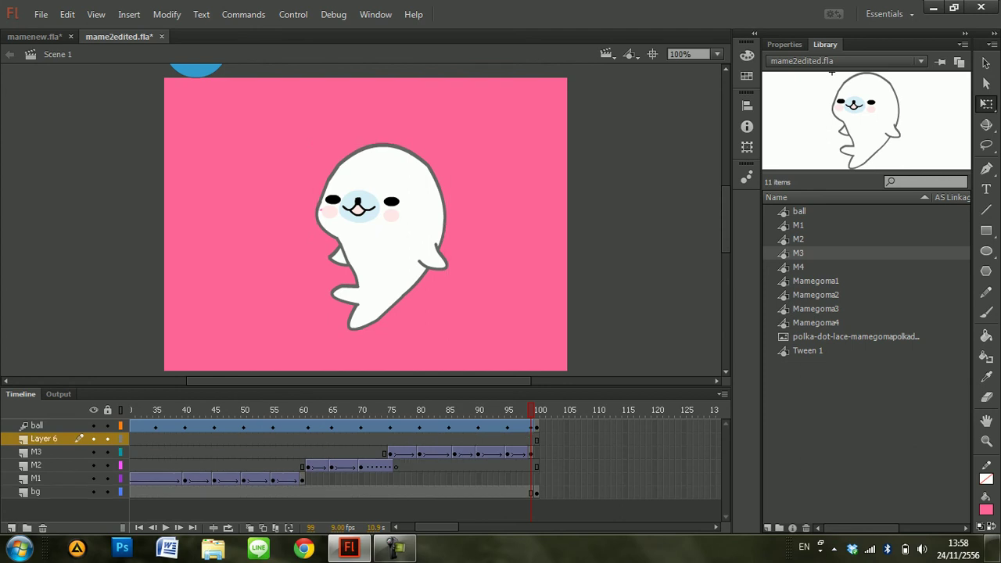
{"action": "double_click", "coordinate": [47, 439]}
{"action": "type", "text": "M4"}
{"action": "key", "text": "Return"}
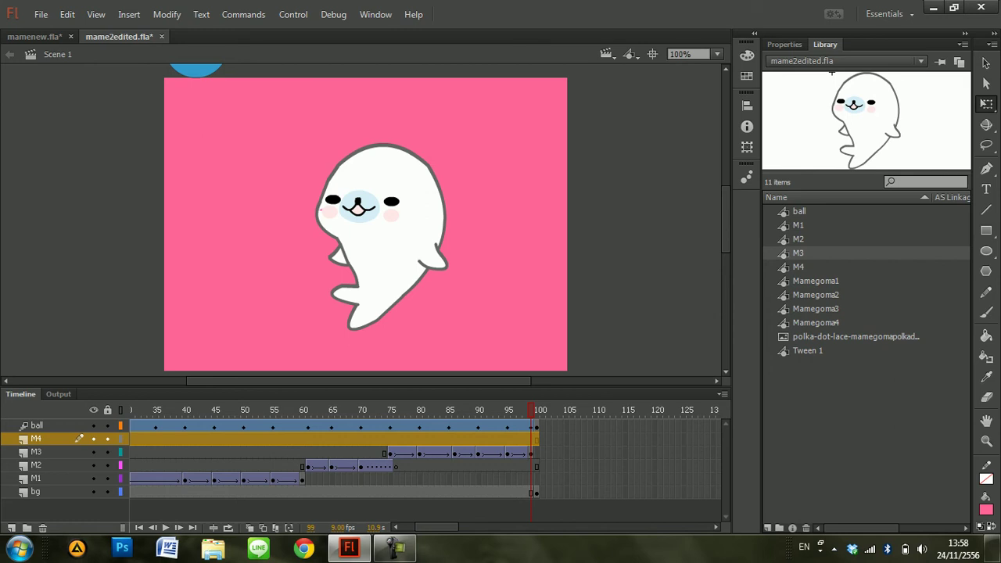
Insert keyframes on the M4 layer at frames 100 and 120
{"action": "left_click", "coordinate": [537, 439]}
{"action": "right_click", "coordinate": [537, 438]}
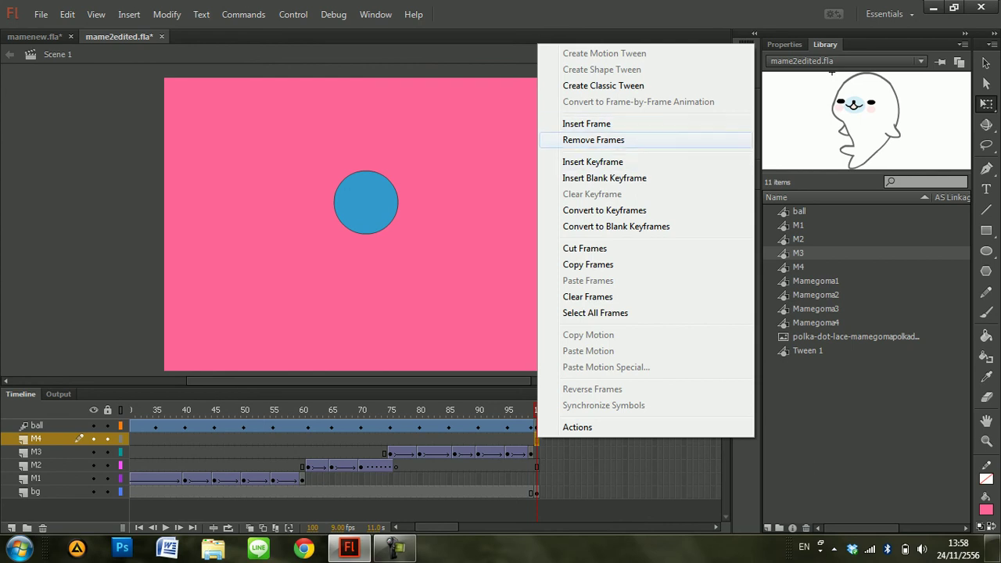
{"action": "left_click", "coordinate": [593, 162]}
{"action": "left_click_drag", "start_coordinate": [436, 527], "coordinate": [446, 527]}
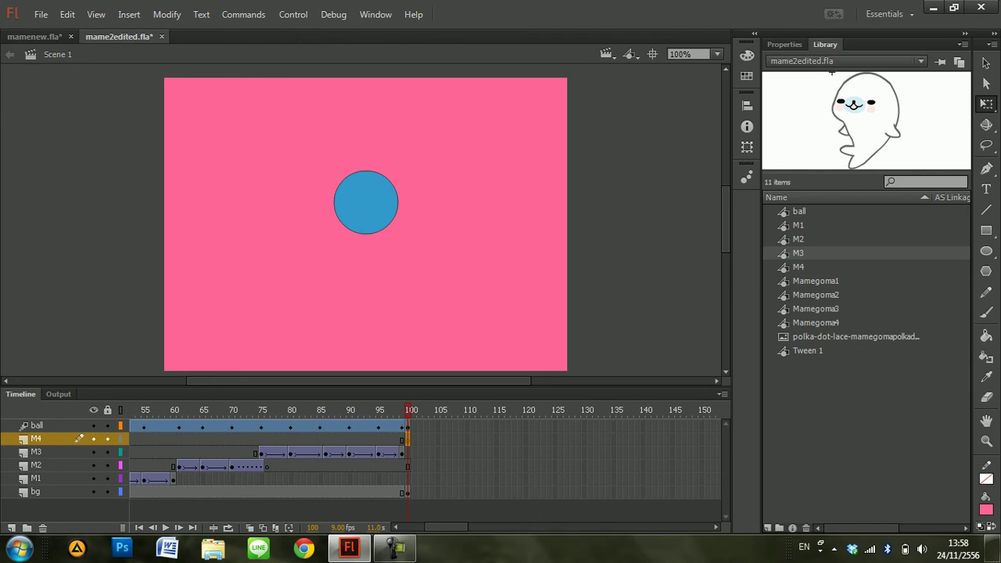
{"action": "right_click", "coordinate": [524, 438]}
{"action": "left_click", "coordinate": [574, 162]}
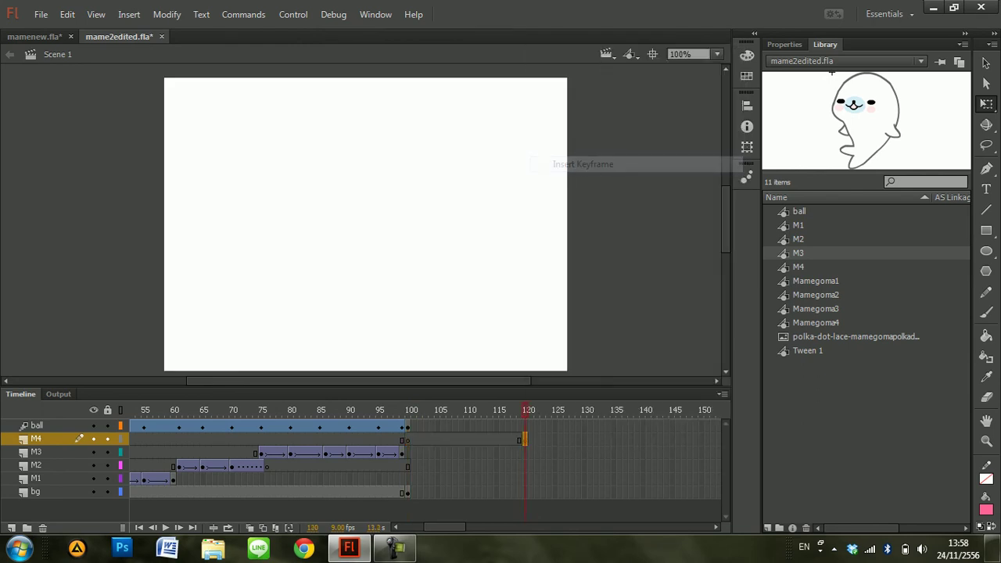
Extend the bg layer by moving its last keyframe from frame 100 to frame 120
{"action": "left_click", "coordinate": [397, 491]}
{"action": "left_click", "coordinate": [407, 491]}
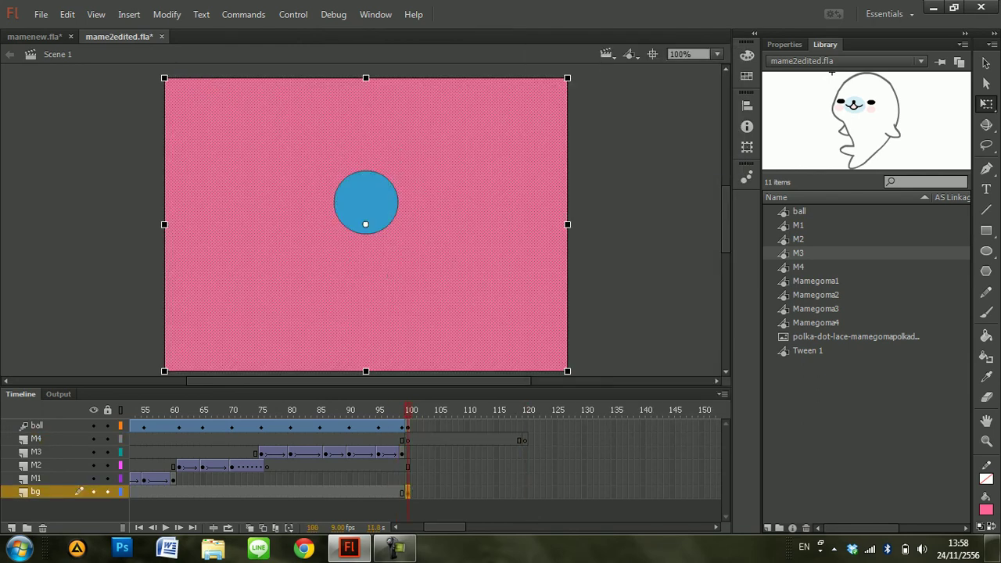
{"action": "left_click_drag", "start_coordinate": [407, 491], "coordinate": [523, 492]}
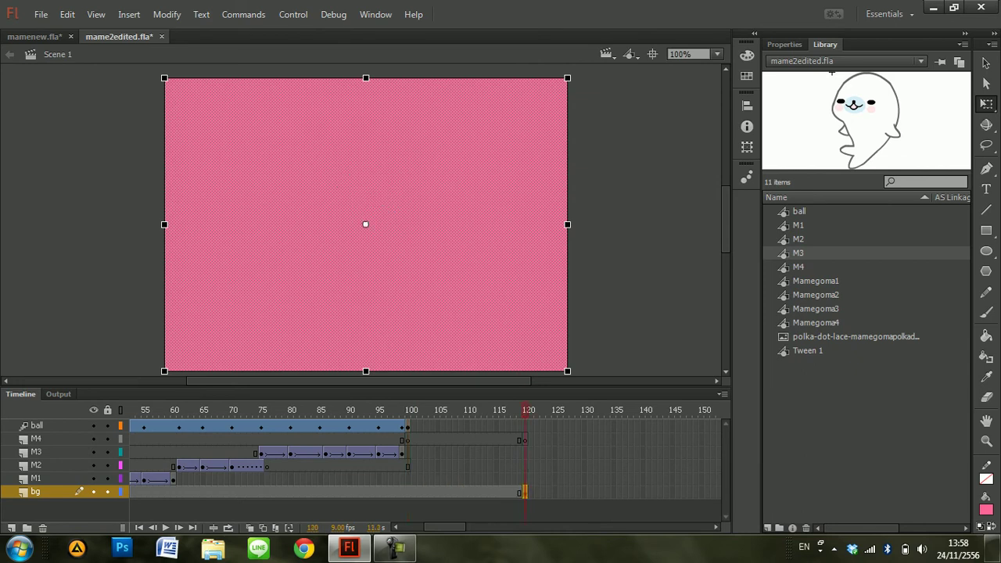
Remove frame 100 from the ball layer so the ball's animation ends at frame 99
{"action": "left_click", "coordinate": [407, 426]}
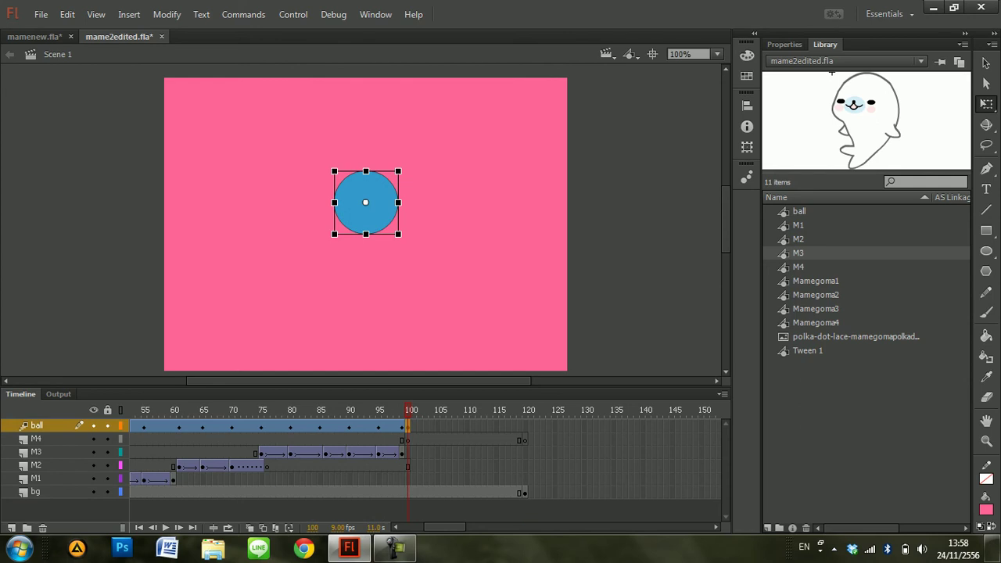
{"action": "left_click", "coordinate": [402, 426]}
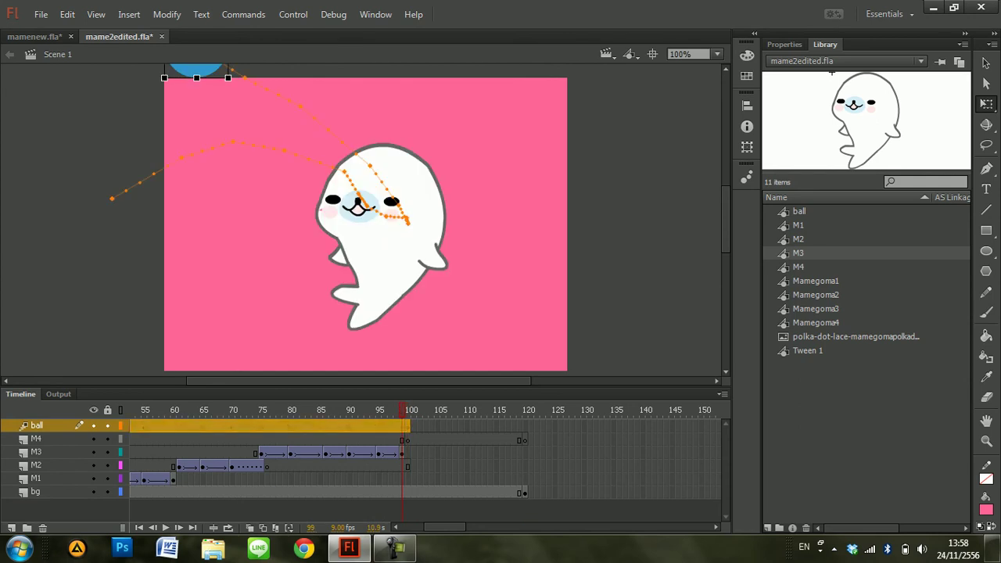
{"action": "left_click", "coordinate": [407, 426]}
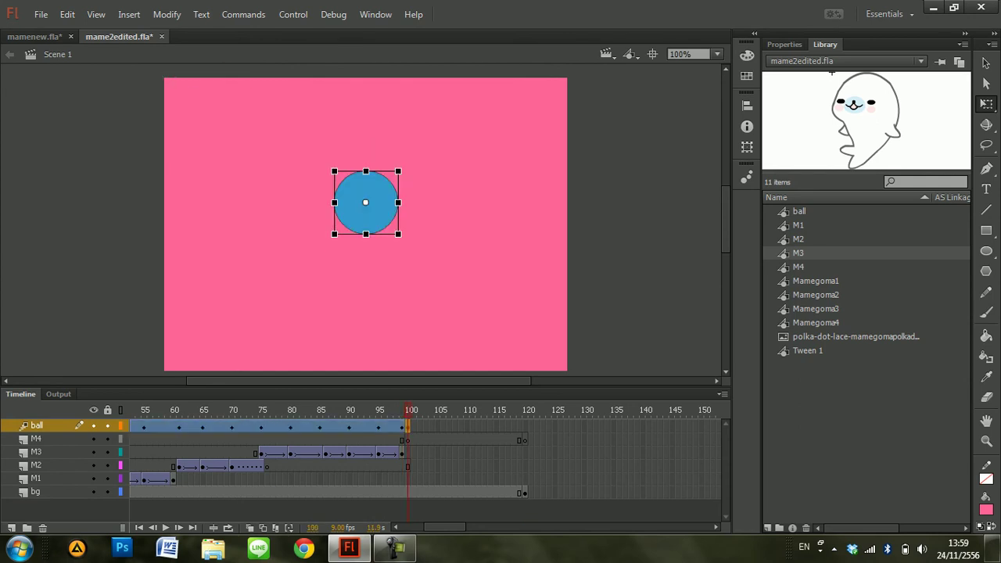
{"action": "right_click", "coordinate": [407, 427]}
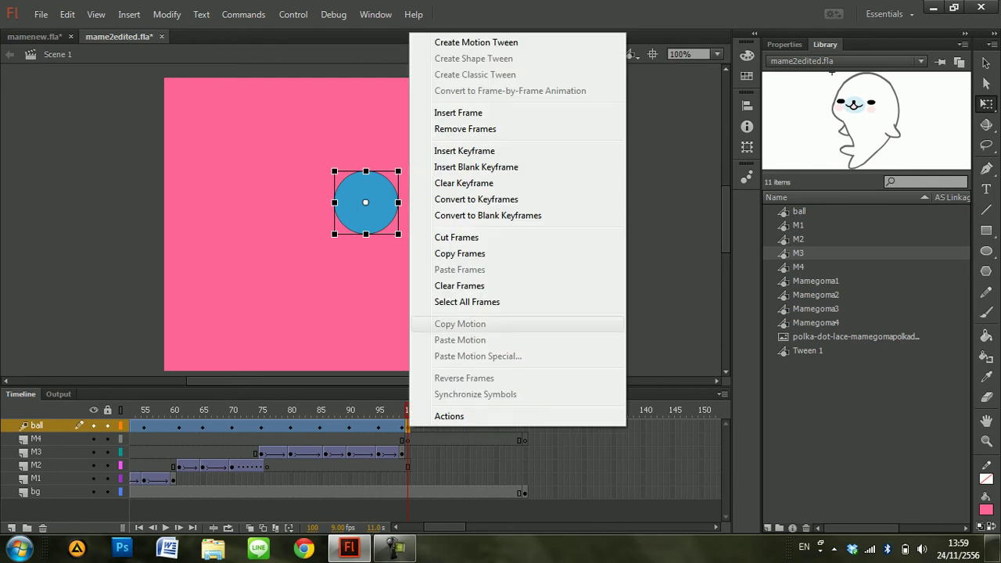
{"action": "left_click", "coordinate": [465, 129]}
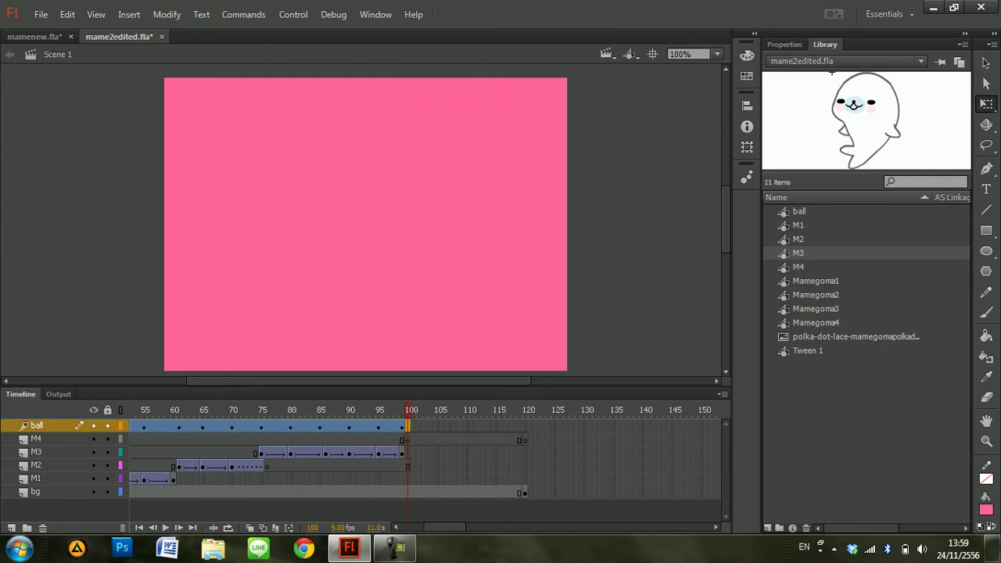
{"action": "left_click", "coordinate": [402, 426]}
At frame 100 of the M4 layer, place the M4 seal symbol on the stage, slightly right of and above centre
{"action": "left_click", "coordinate": [408, 439]}
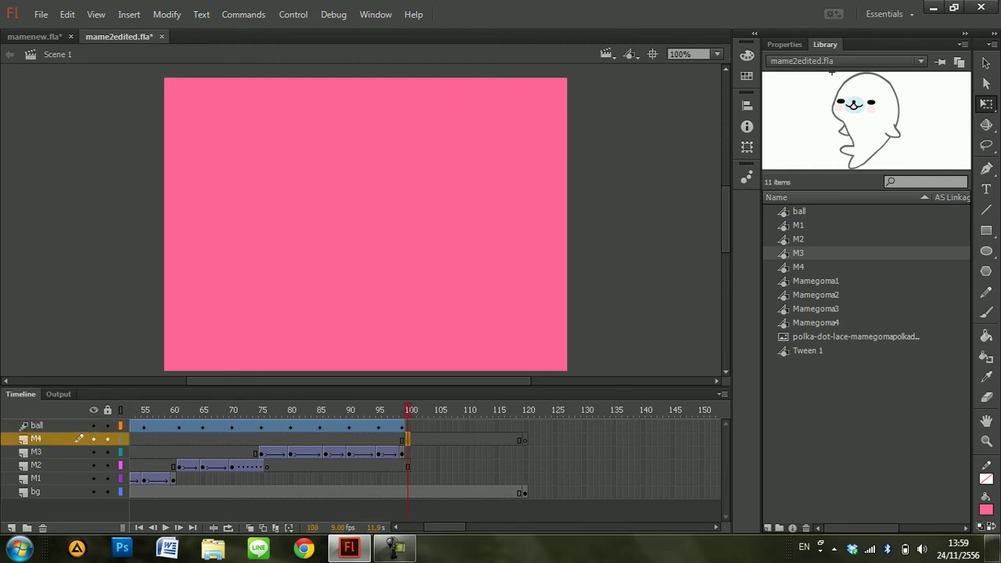
{"action": "left_click_drag", "start_coordinate": [798, 267], "coordinate": [413, 208]}
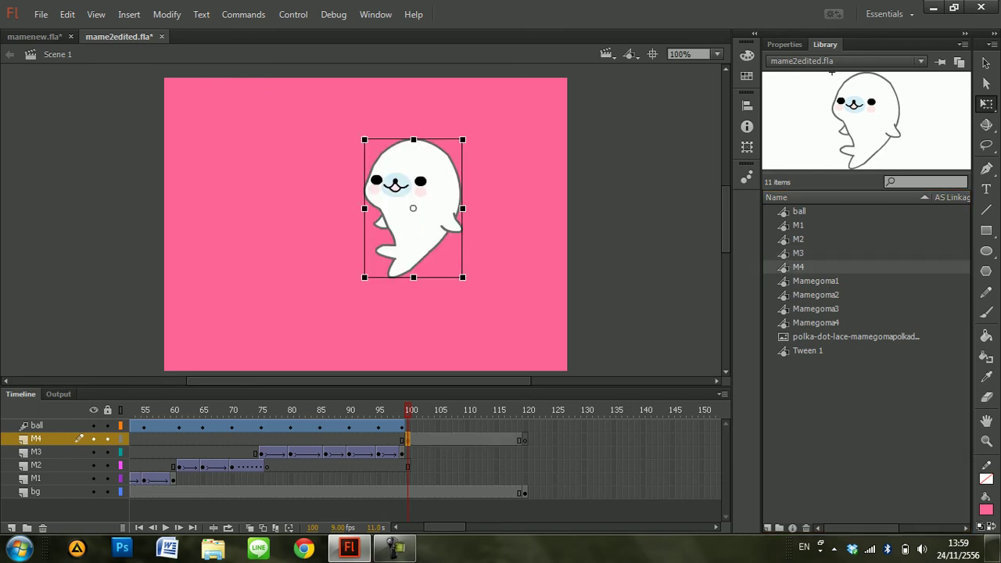
Enlarge the M4 seal at frame 100 proportionally about its centre, matching its size to the seal in frame 99
{"action": "left_click_drag", "start_coordinate": [462, 276], "coordinate": [474, 292]}
{"action": "key", "text": "comma"}
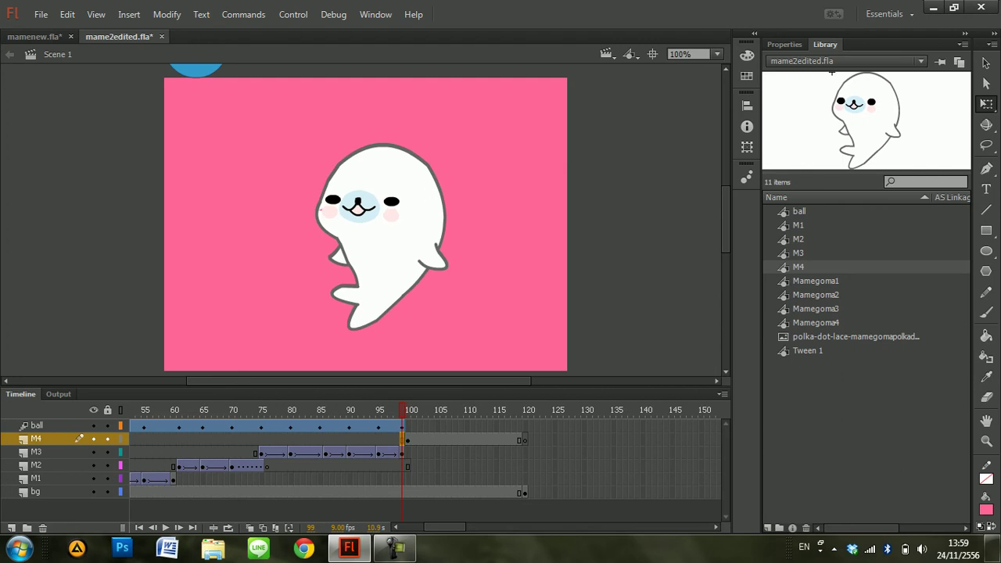
{"action": "key", "text": "period"}
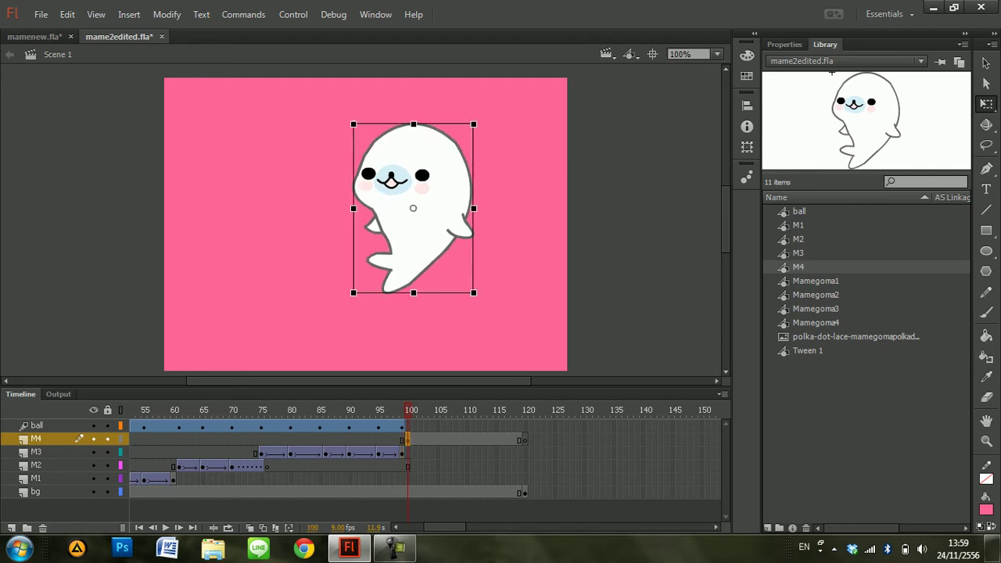
{"action": "key", "text": "comma"}
{"action": "key", "text": "period"}
{"action": "left_click_drag", "start_coordinate": [473, 292], "coordinate": [480, 303]}
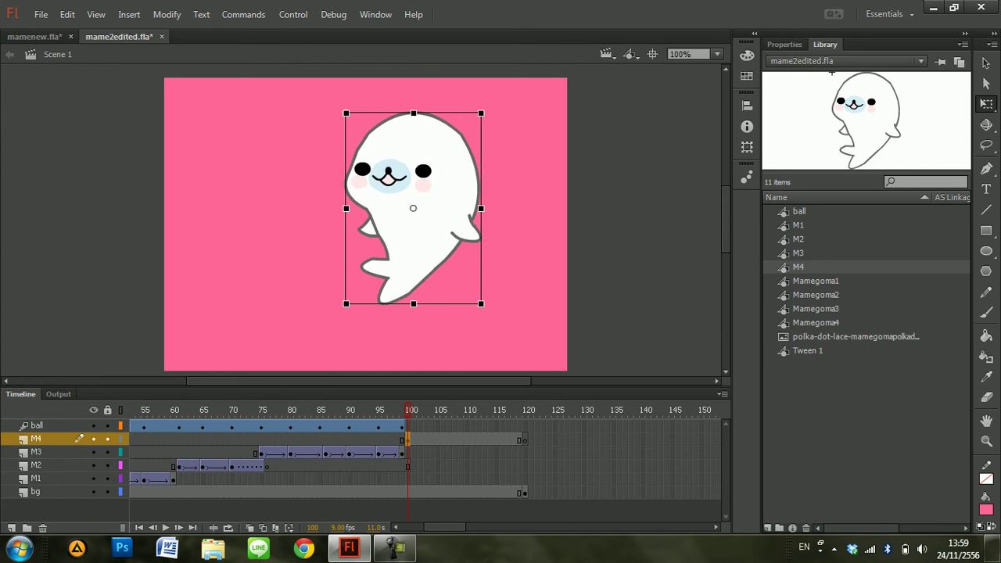
Reposition the M4 seal at frame 100 so it lines up horizontally with the seal in frame 99, nearer the stage centre
{"action": "left_click_drag", "start_coordinate": [413, 227], "coordinate": [392, 235]}
{"action": "left_click_drag", "start_coordinate": [323, 211], "coordinate": [314, 209]}
{"action": "key", "text": "comma"}
{"action": "key", "text": "period"}
{"action": "left_click", "coordinate": [383, 215]}
{"action": "key", "text": "comma"}
{"action": "key", "text": "period"}
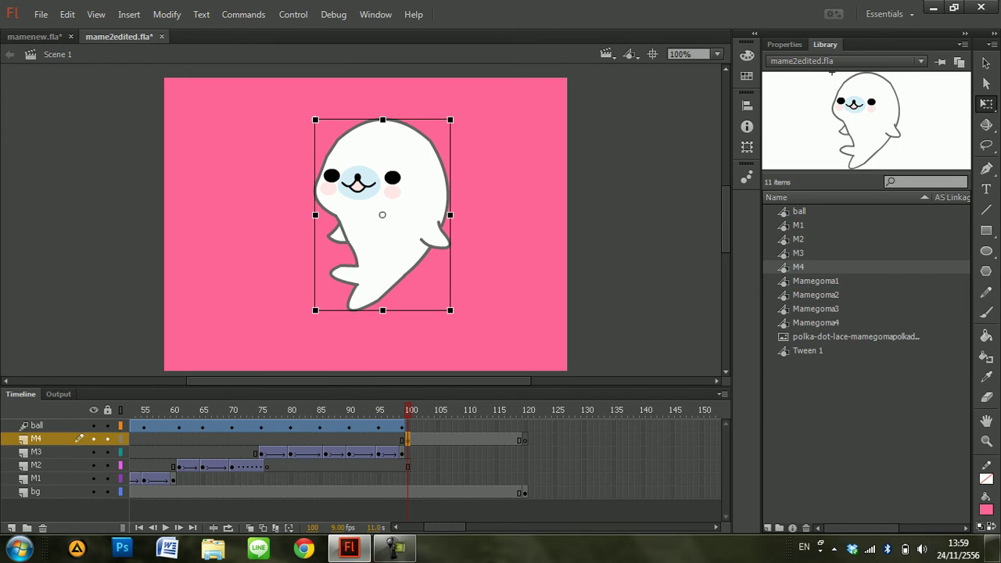
Create a classic tween on the M4 layer from frame 100 and raise the seal slightly at frame 105
{"action": "right_click", "coordinate": [437, 439]}
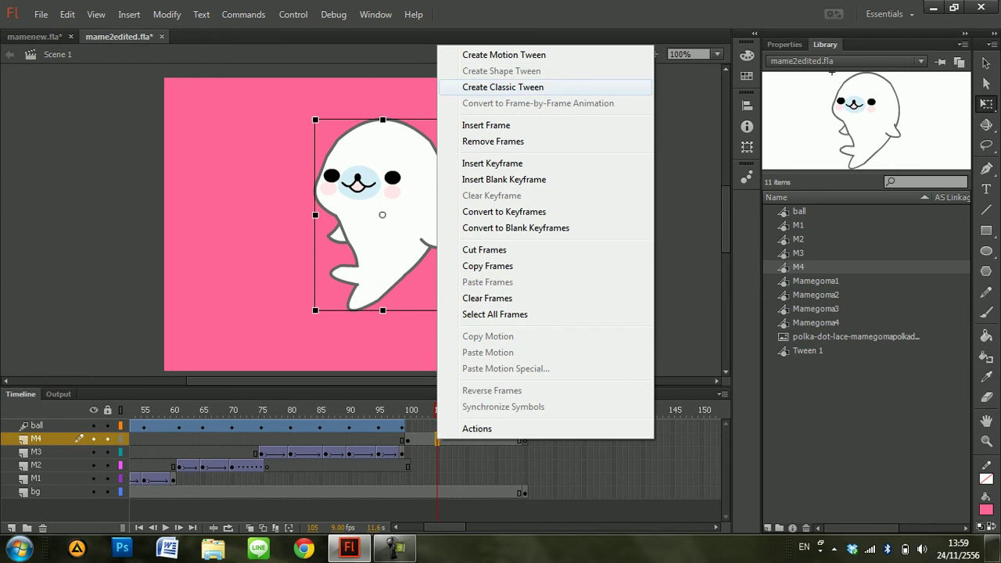
{"action": "left_click", "coordinate": [503, 87]}
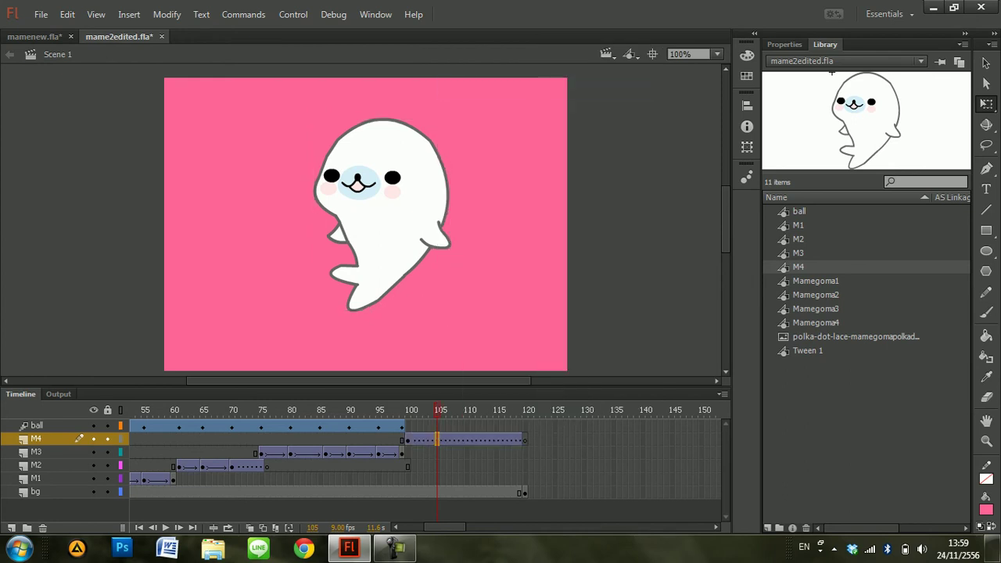
{"action": "left_click_drag", "start_coordinate": [382, 215], "coordinate": [382, 193]}
{"action": "left_click", "coordinate": [473, 439]}
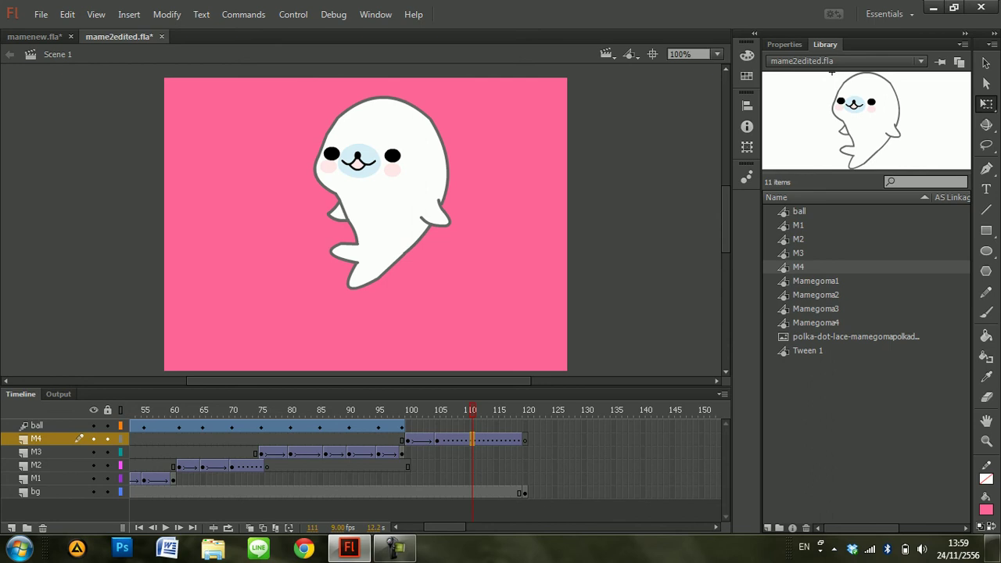
Add a new layer above M4 and name it "text"
{"action": "left_click", "coordinate": [12, 528]}
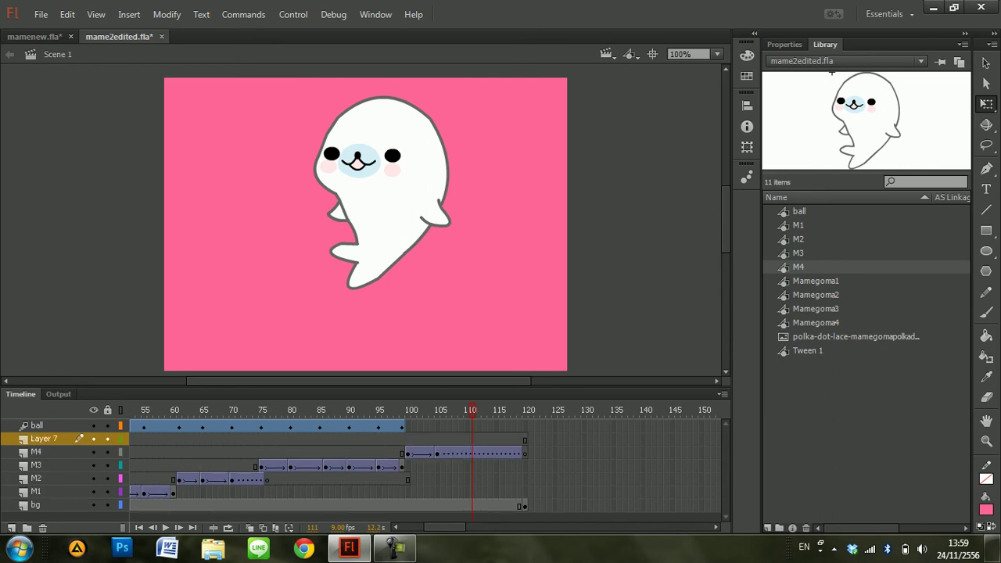
{"action": "double_click", "coordinate": [45, 439]}
{"action": "type", "text": "text"}
{"action": "key", "text": "Return"}
Add the static text "HAVE A NICE DAY" below the seal on the text layer
{"action": "key", "text": "t"}
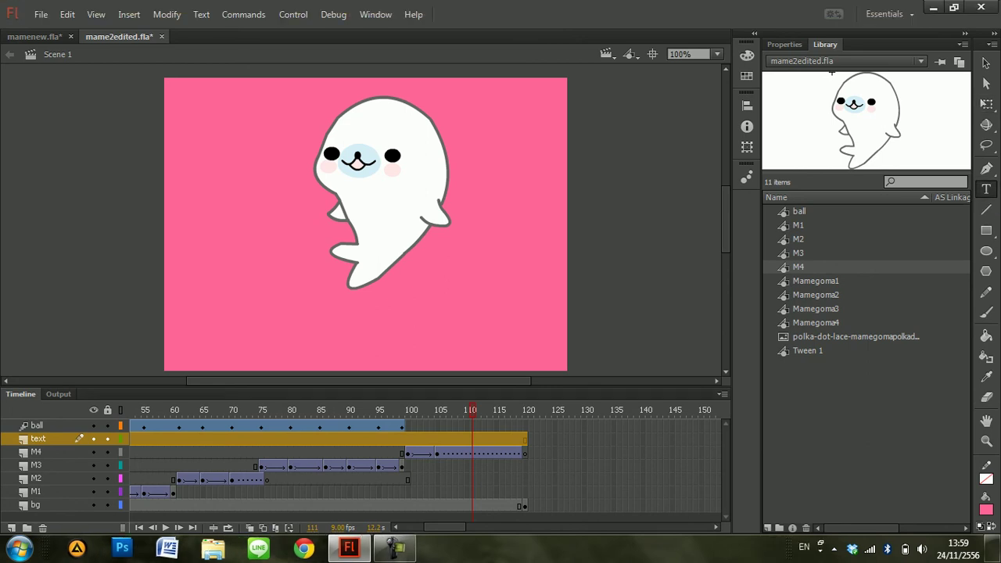
{"action": "left_click", "coordinate": [289, 318]}
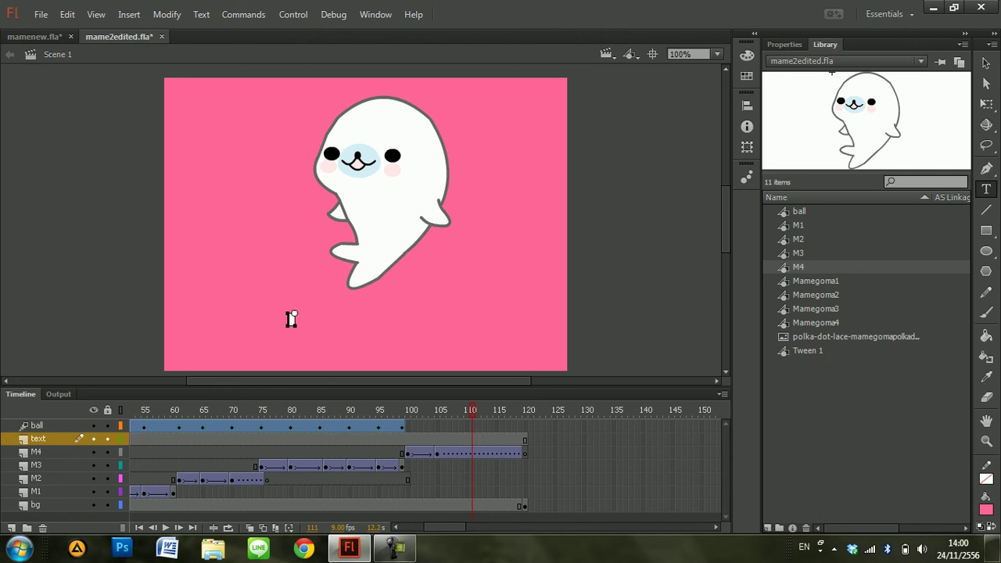
{"action": "left_click", "coordinate": [291, 318]}
{"action": "type", "text": "HAVE A NICE DAY"}
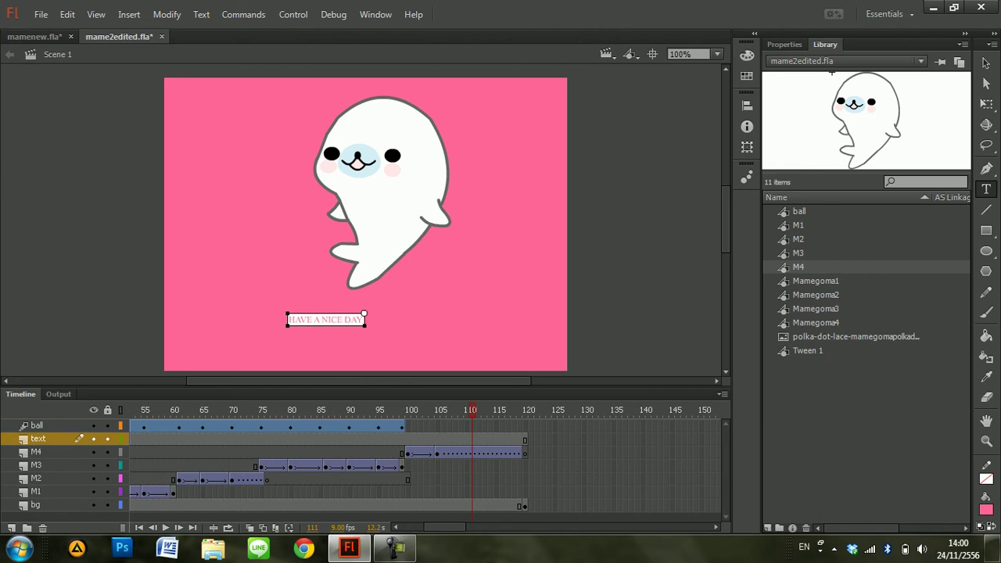
Recolour the whole "HAVE A NICE DAY" text blue (#3333CC) and set its size to 36 pt
{"action": "key", "text": "ctrl+shift+Left"}
{"action": "key", "text": "ctrl+shift+Left"}
{"action": "key", "text": "ctrl+shift+Left"}
{"action": "left_click", "coordinate": [289, 319]}
{"action": "key", "text": "ctrl+a"}
{"action": "left_click", "coordinate": [784, 44]}
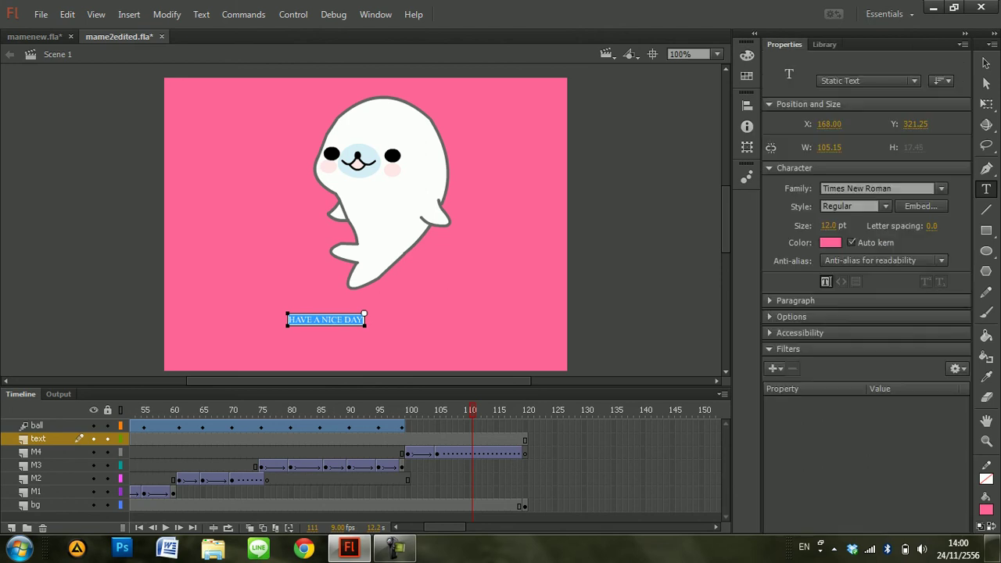
{"action": "left_click", "coordinate": [831, 243]}
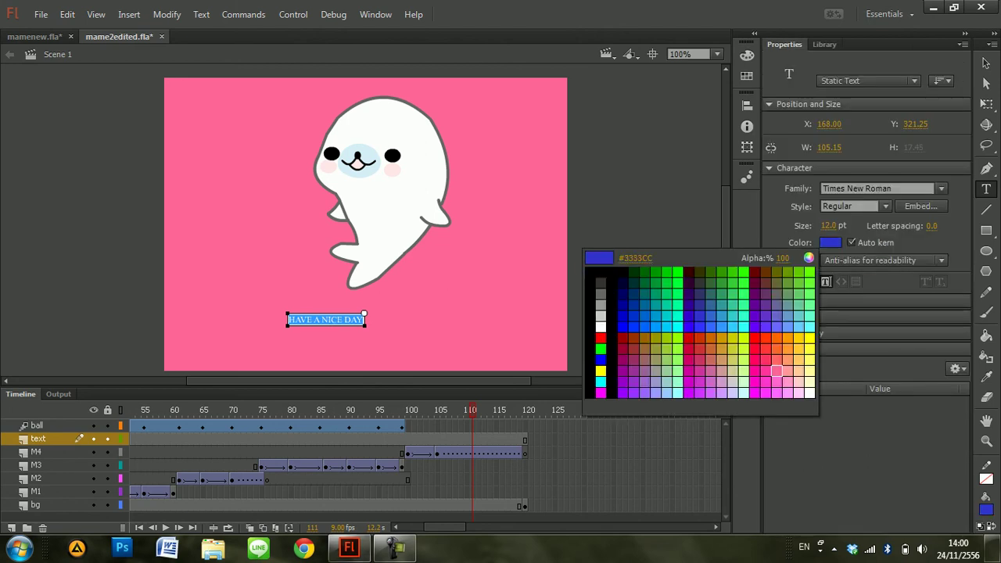
{"action": "left_click", "coordinate": [700, 316]}
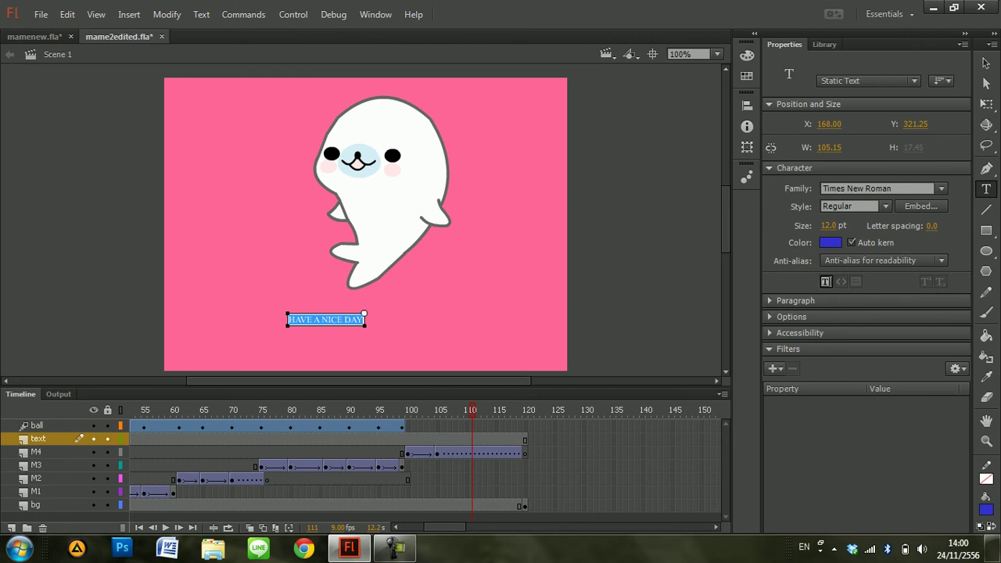
{"action": "left_click_drag", "start_coordinate": [828, 225], "coordinate": [846, 225]}
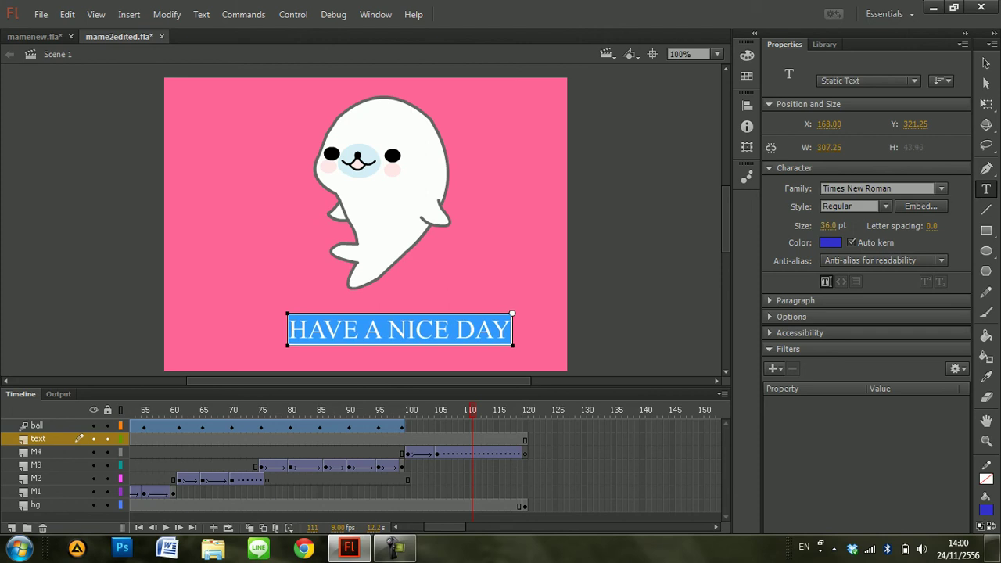
Try the Transformers font on the "HAVE A NICE DAY" text
{"action": "left_click", "coordinate": [941, 189]}
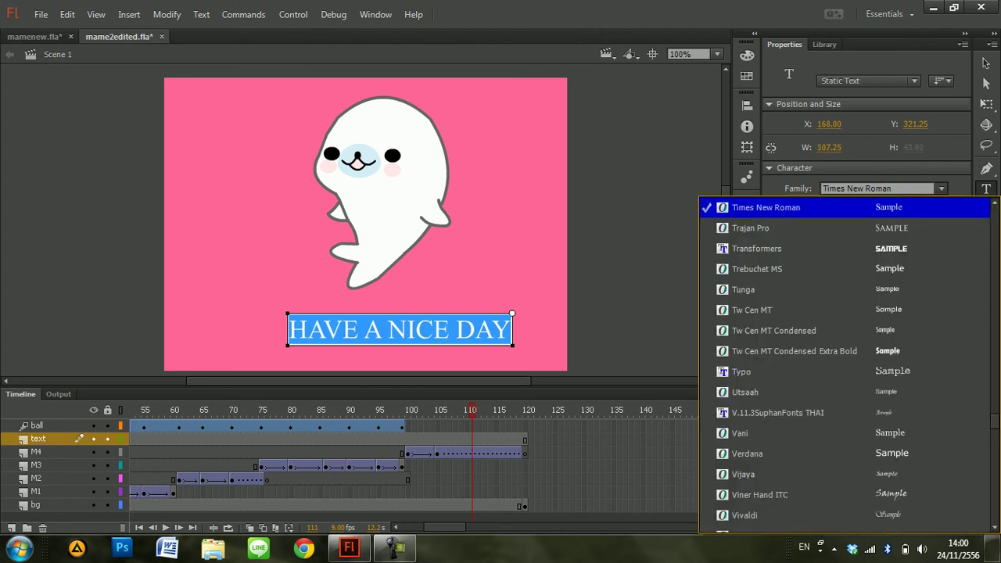
{"action": "key", "text": "Down"}
{"action": "key", "text": "Down"}
{"action": "key", "text": "Return"}
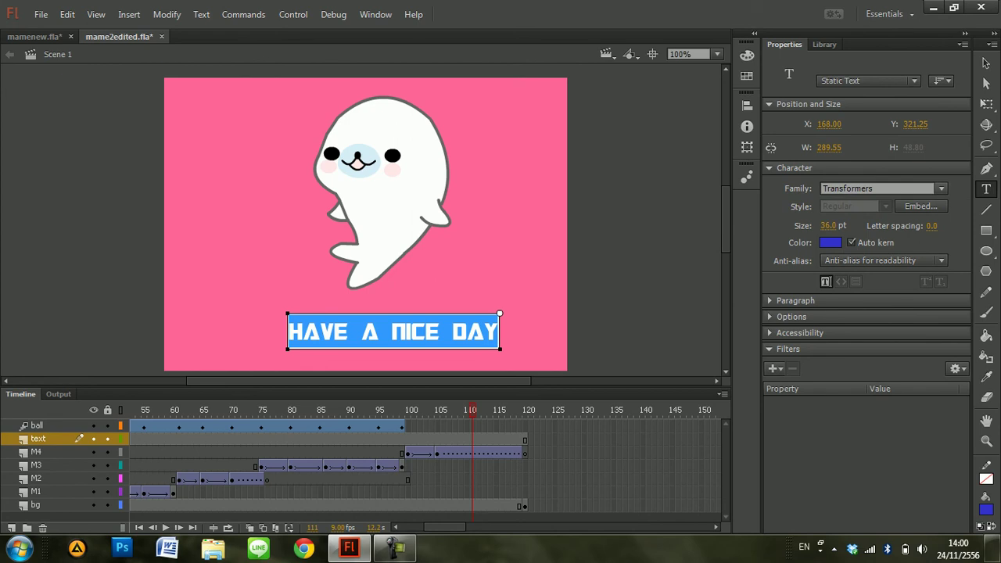
Set the text's font to Tw Cen MT Condensed Extra Bold, its size to 46 pt and its letter spacing to 1
{"action": "left_click", "coordinate": [941, 188]}
{"action": "left_click", "coordinate": [884, 309]}
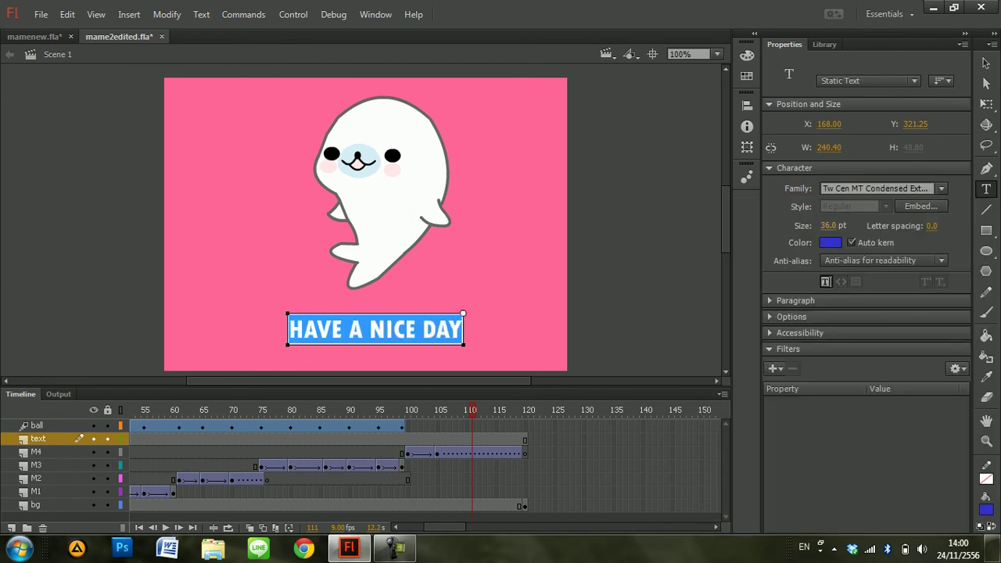
{"action": "left_click_drag", "start_coordinate": [828, 225], "coordinate": [836, 225]}
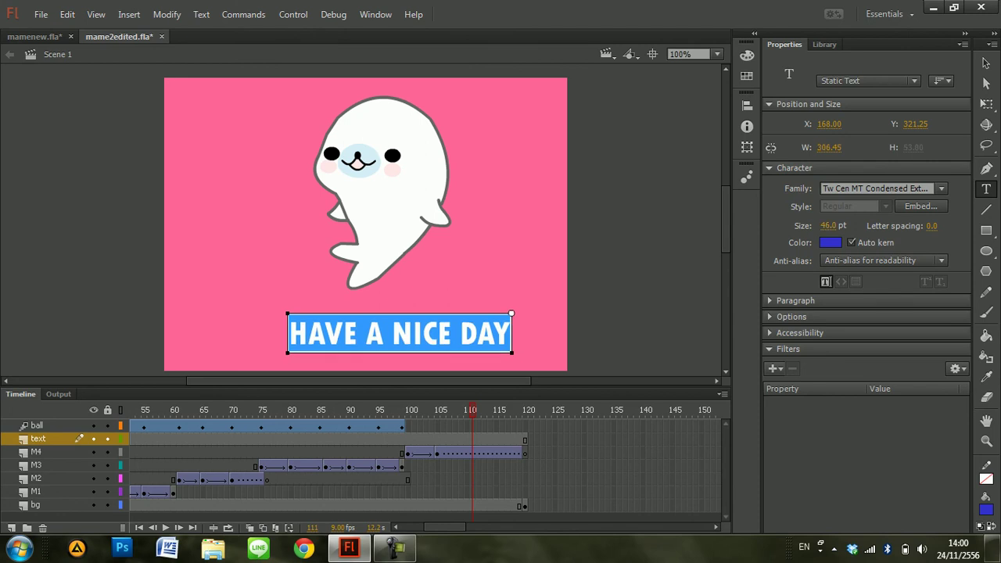
{"action": "left_click_drag", "start_coordinate": [932, 225], "coordinate": [935, 226]}
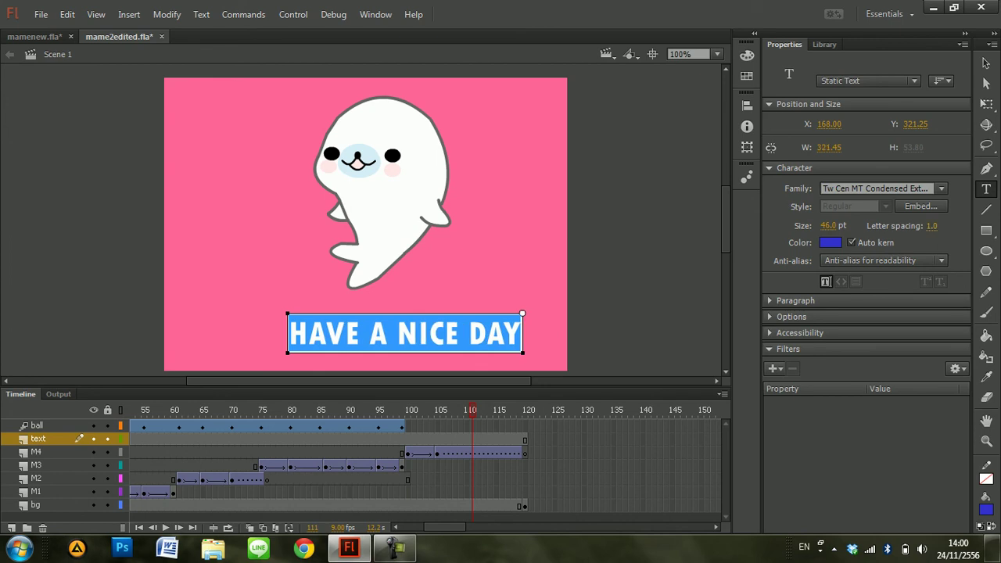
Move the "HAVE A NICE DAY" text to about X 131, Y 312, centred beneath the seal
{"action": "key", "text": "Escape"}
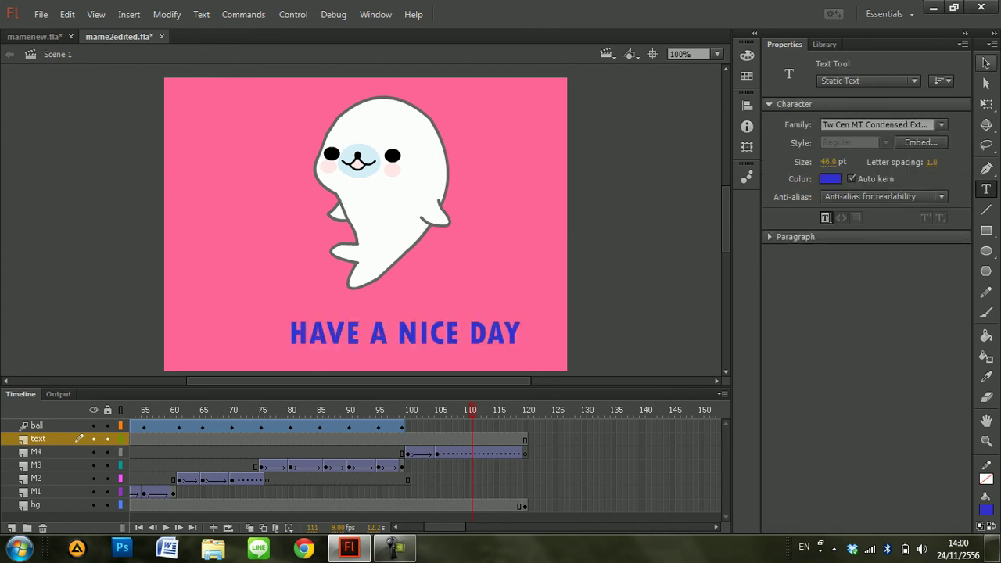
{"action": "left_click", "coordinate": [986, 63]}
{"action": "left_click_drag", "start_coordinate": [405, 333], "coordinate": [377, 326]}
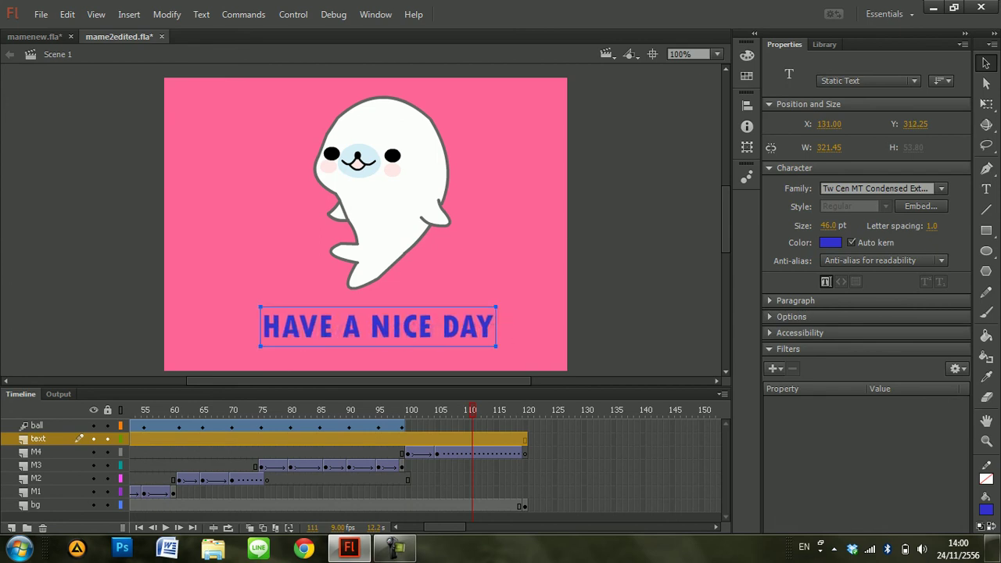
Insert a keyframe at frame 105 of the text layer
{"action": "left_click", "coordinate": [407, 438]}
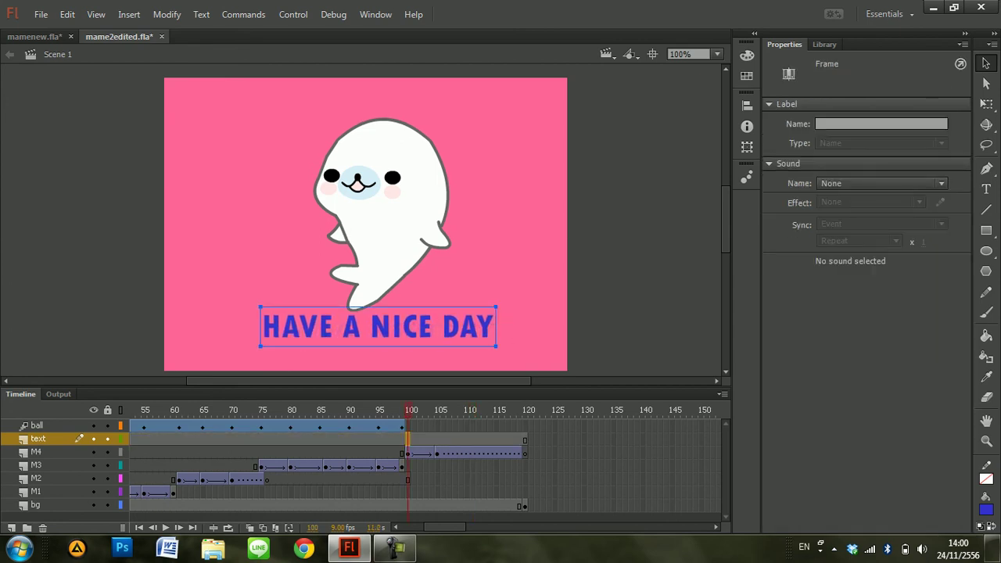
{"action": "left_click", "coordinate": [430, 439]}
{"action": "left_click", "coordinate": [438, 439]}
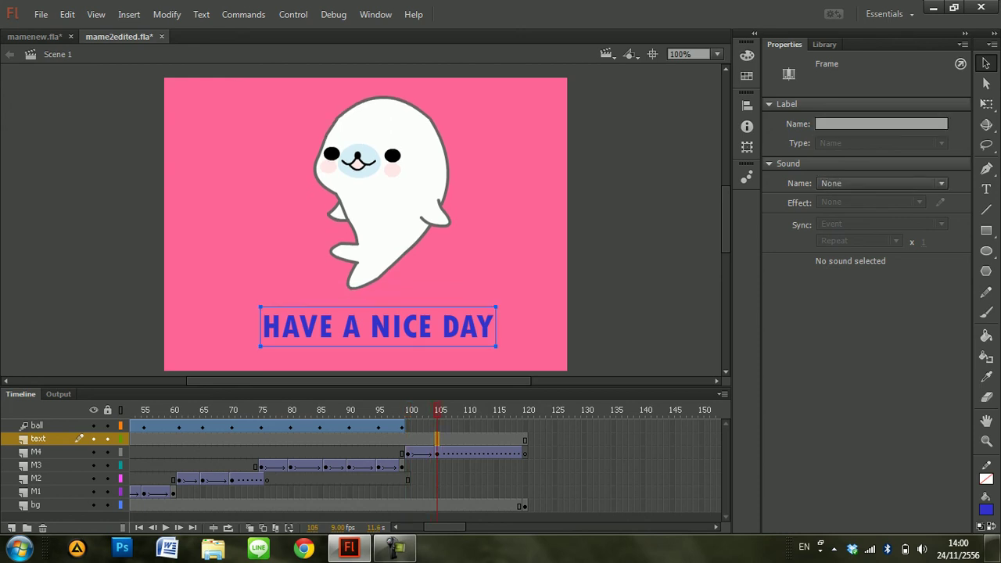
{"action": "right_click", "coordinate": [437, 438]}
{"action": "left_click", "coordinate": [492, 163]}
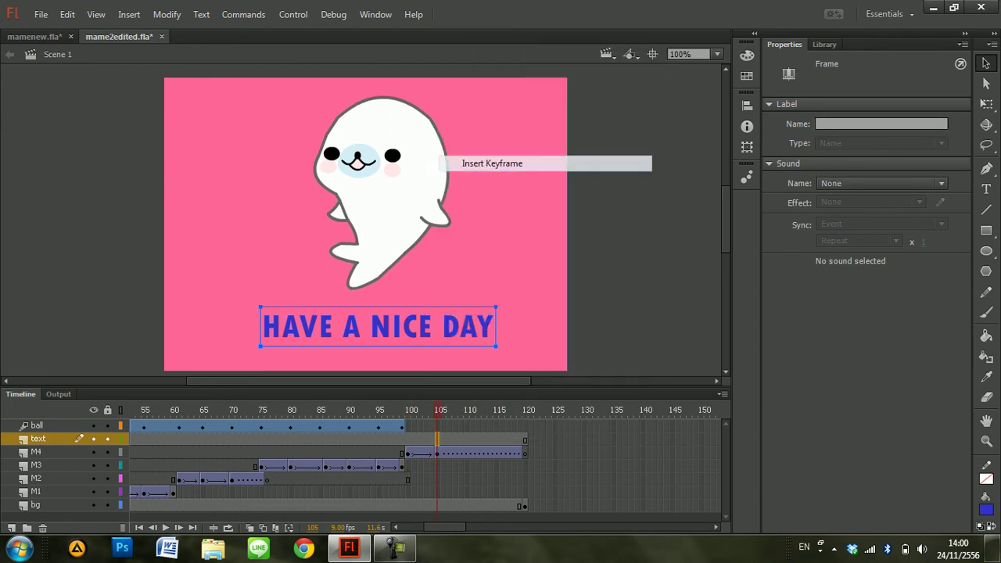
{"action": "right_click", "coordinate": [525, 439]}
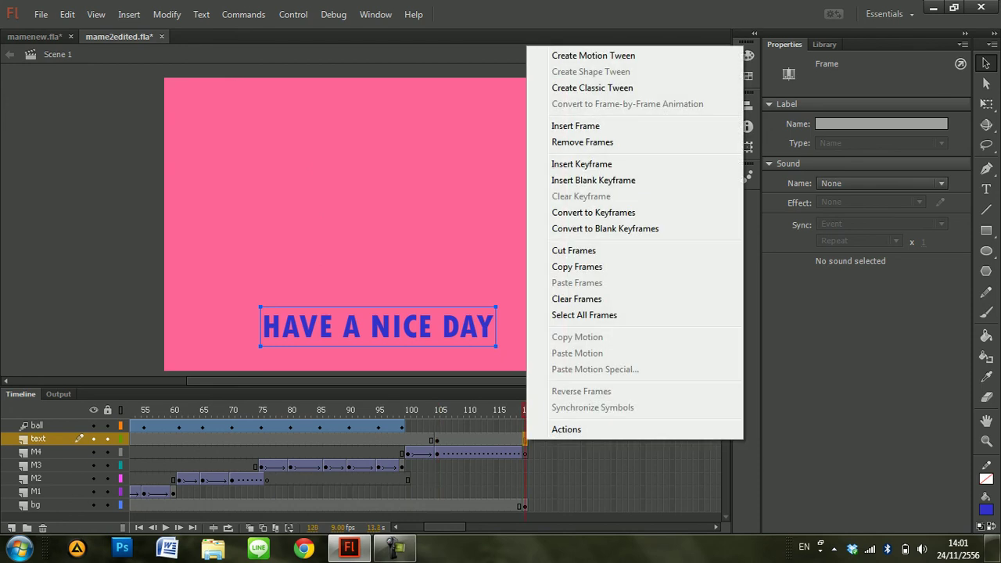
{"action": "left_click", "coordinate": [554, 465]}
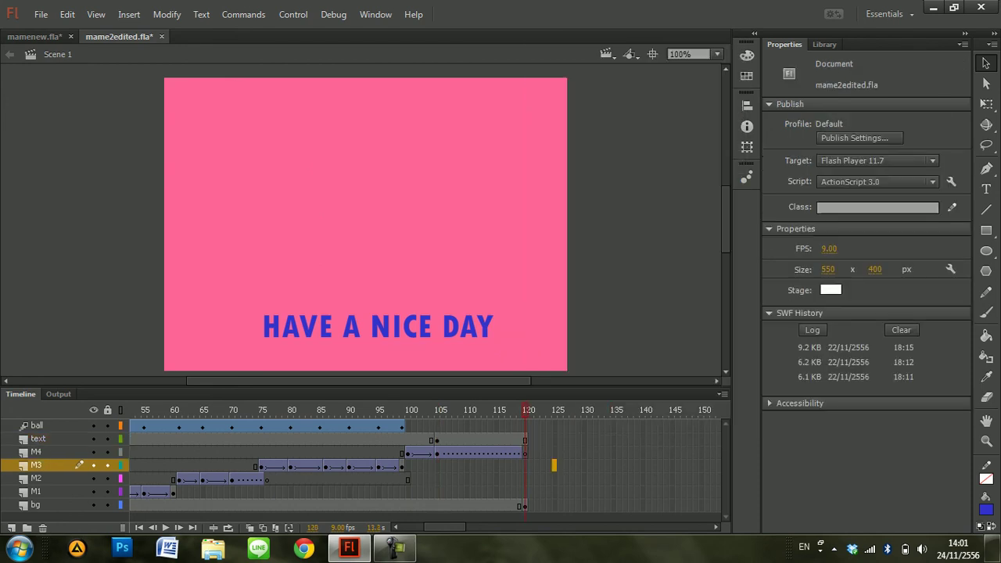
Check frames 105 to 115 of the text layer and play the animation through to frame 120
{"action": "left_click", "coordinate": [437, 440]}
{"action": "left_click", "coordinate": [472, 439]}
{"action": "left_click", "coordinate": [496, 439]}
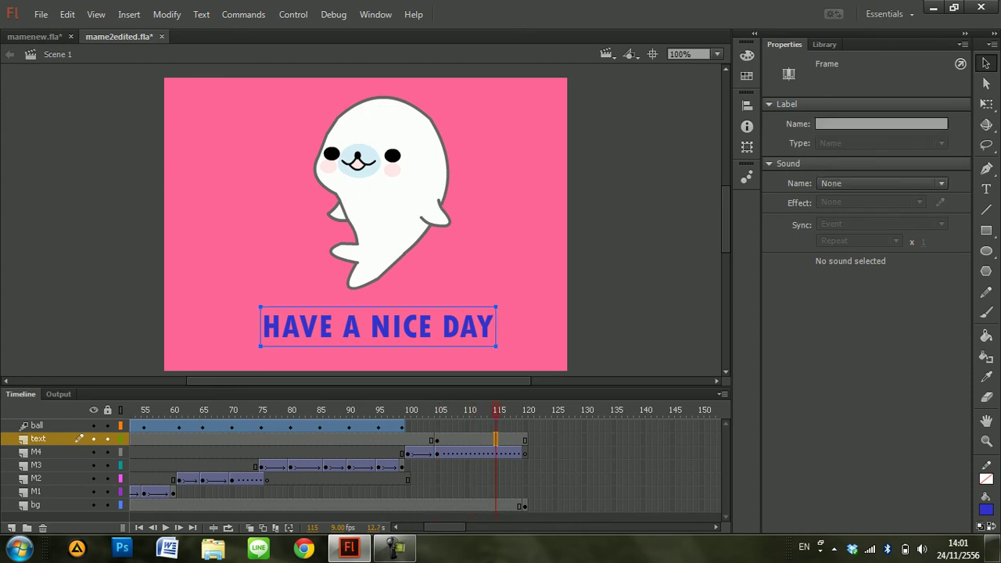
{"action": "left_click_drag", "start_coordinate": [445, 527], "coordinate": [422, 527]}
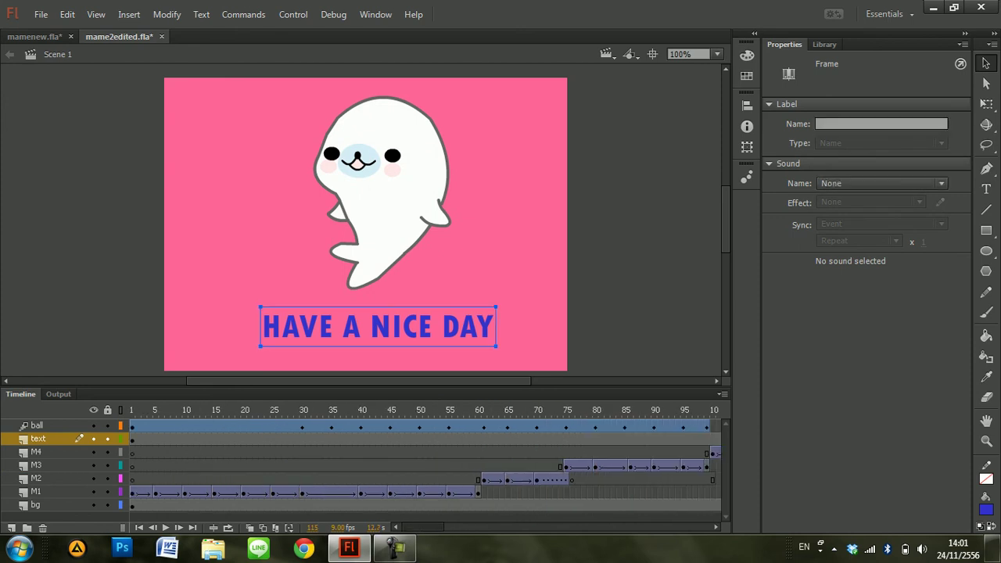
{"action": "key", "text": "Return"}
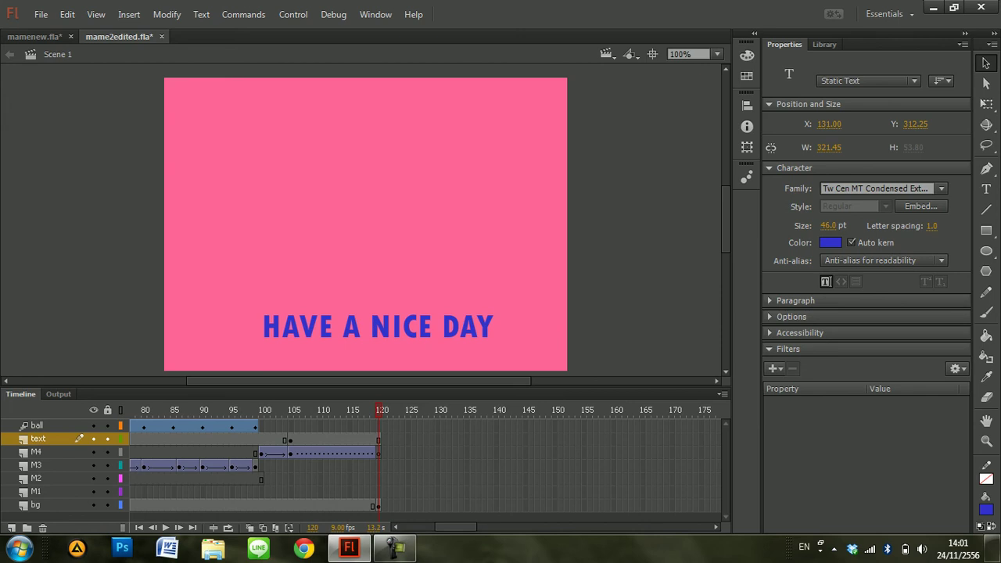
Insert another keyframe at the end of the M4 layer, working from frame 120
{"action": "left_click", "coordinate": [378, 439]}
{"action": "left_click", "coordinate": [379, 452]}
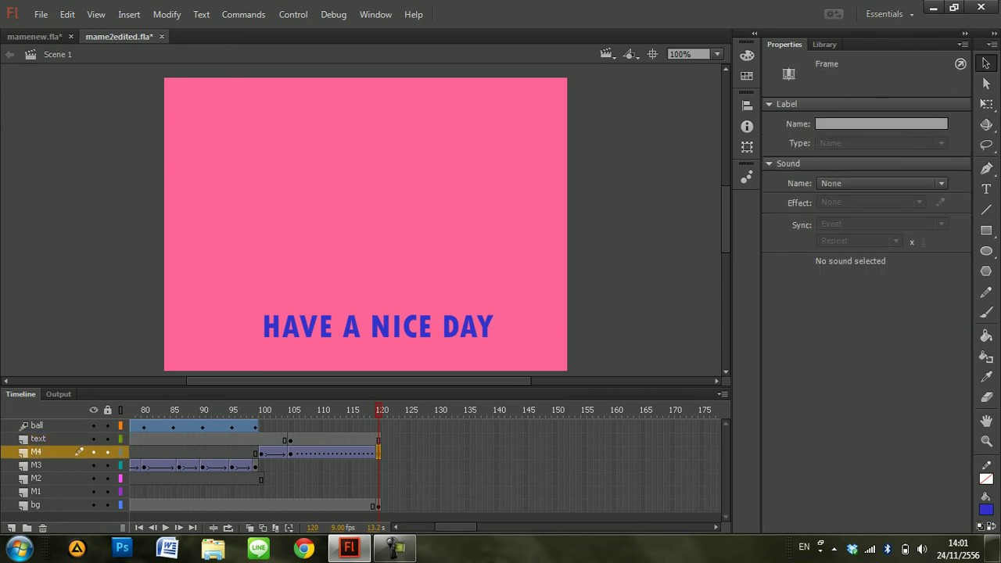
{"action": "right_click", "coordinate": [379, 452]}
{"action": "left_click", "coordinate": [414, 179]}
Examine the closing frames 119 to 121 of the M4 and text layers
{"action": "left_click", "coordinate": [379, 451]}
{"action": "left_click", "coordinate": [384, 452]}
{"action": "left_click", "coordinate": [378, 452]}
{"action": "left_click", "coordinate": [373, 452]}
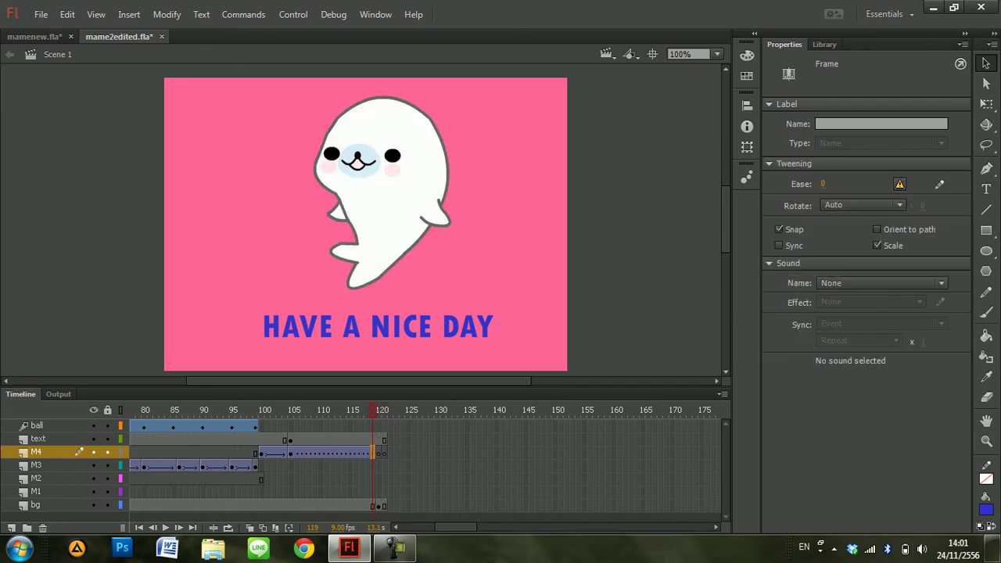
{"action": "left_click", "coordinate": [378, 451]}
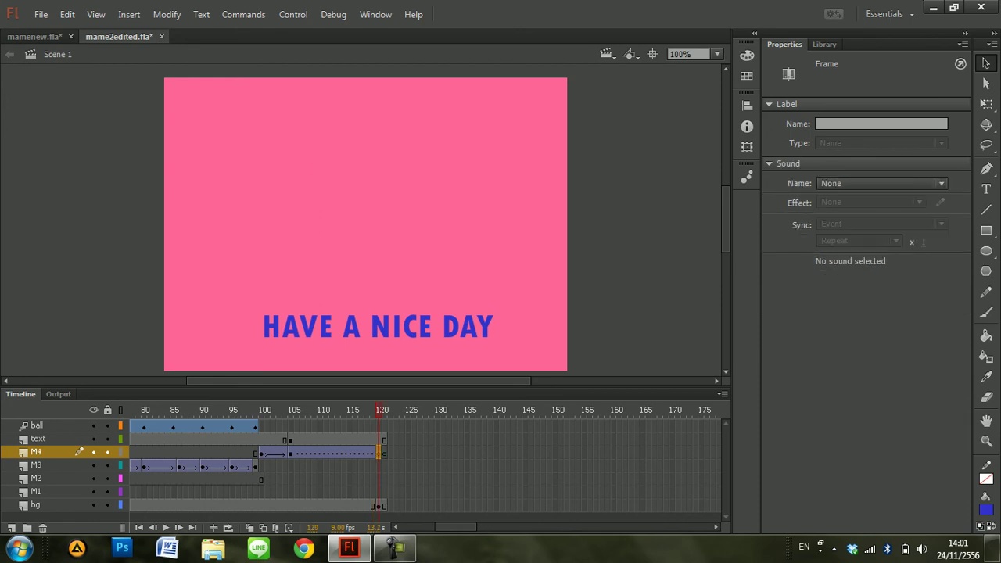
{"action": "left_click", "coordinate": [384, 438]}
{"action": "left_click", "coordinate": [378, 438]}
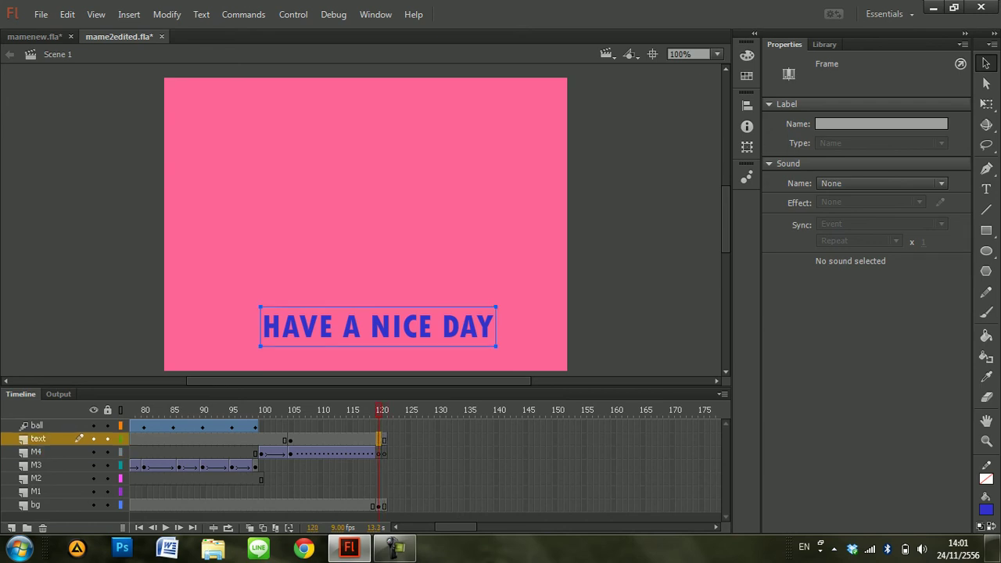
{"action": "left_click_drag", "start_coordinate": [456, 527], "coordinate": [423, 527]}
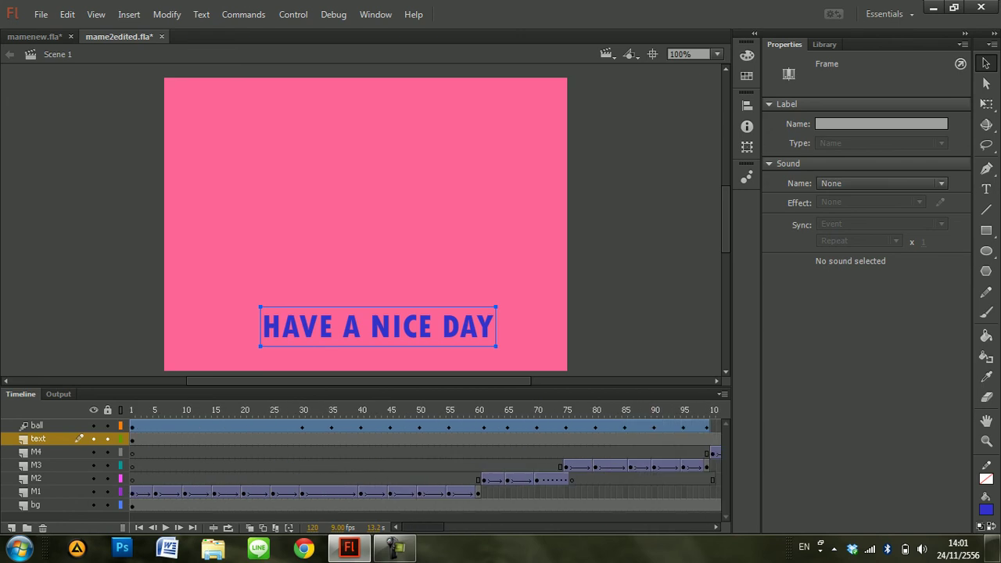
Move the text layer's first keyframe from frame 1 to frame 105
{"action": "left_click", "coordinate": [132, 438]}
{"action": "left_click_drag", "start_coordinate": [138, 438], "coordinate": [595, 439]}
{"action": "left_click_drag", "start_coordinate": [433, 527], "coordinate": [422, 527]}
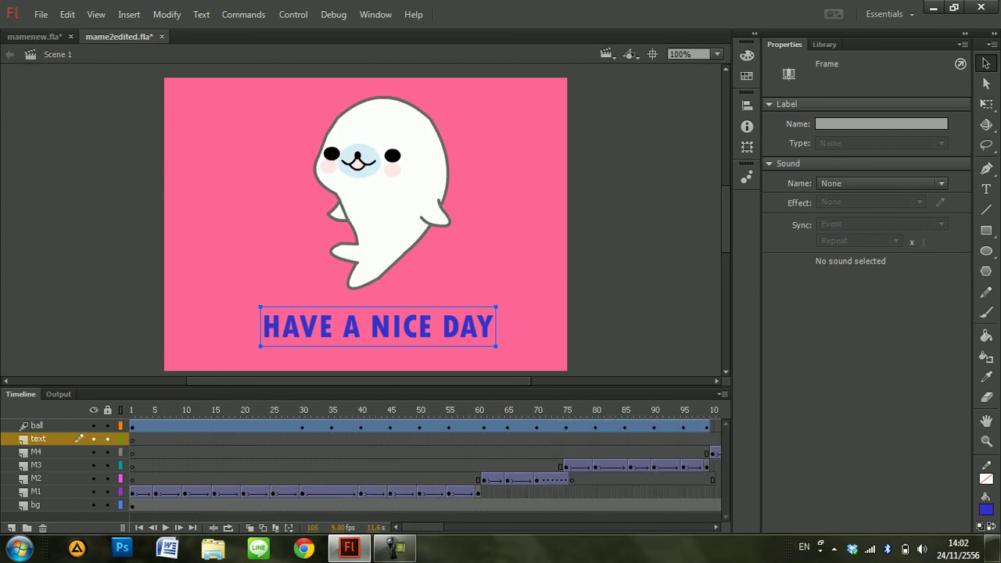
Play the timeline through to its end, test the movie in a preview window, and close the preview
{"action": "key", "text": "Return"}
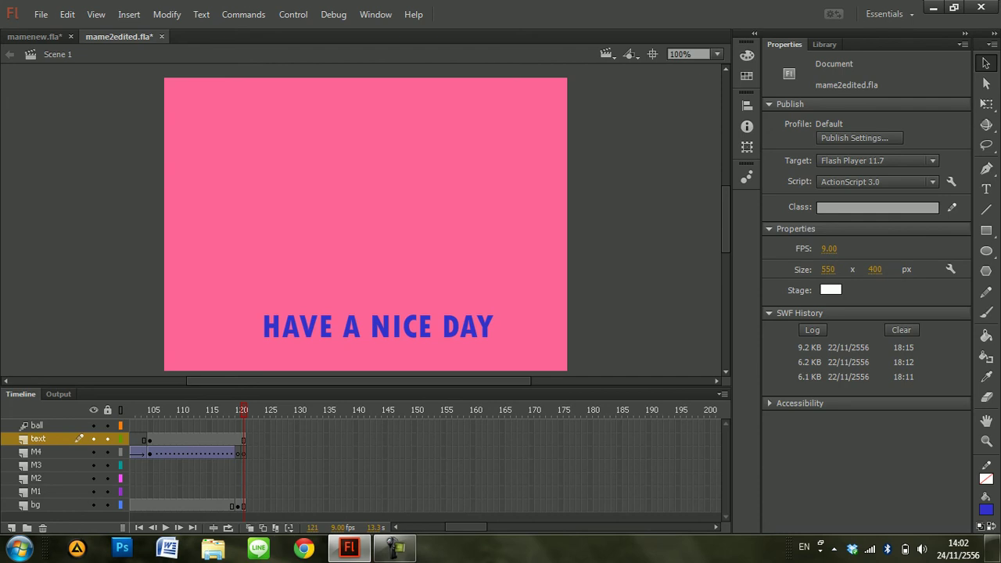
{"action": "key", "text": "ctrl+Return"}
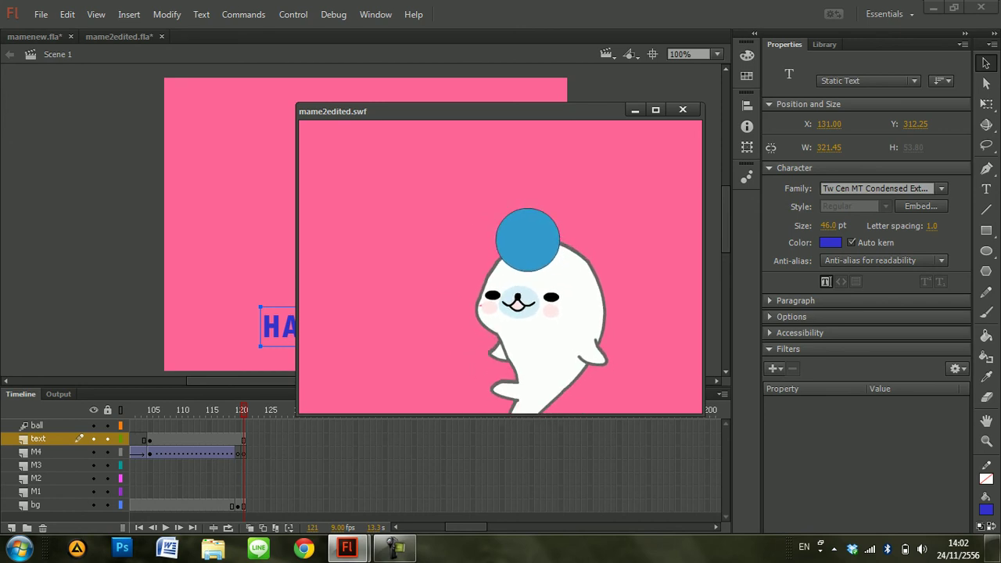
{"action": "key", "text": "ctrl+w"}
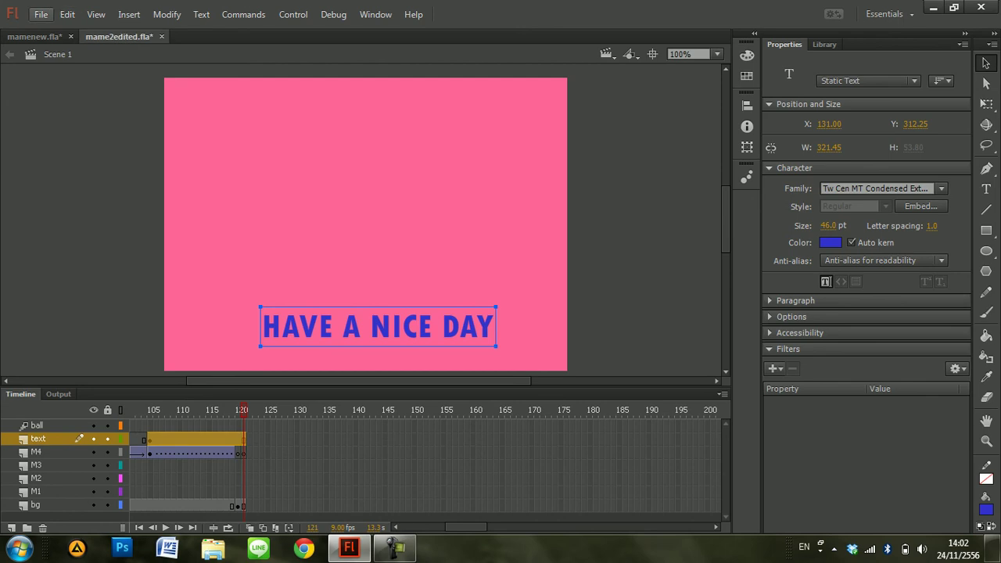
Start a movie export of the animation and choose SWF Movie (*.swf) as the file type
{"action": "left_click", "coordinate": [41, 14]}
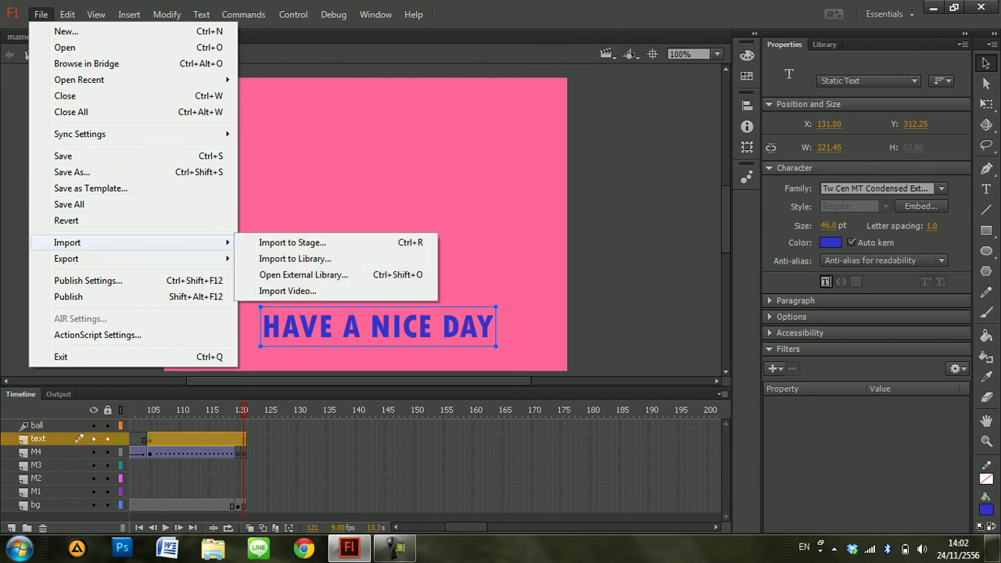
{"action": "mouse_move", "coordinate": [67, 259]}
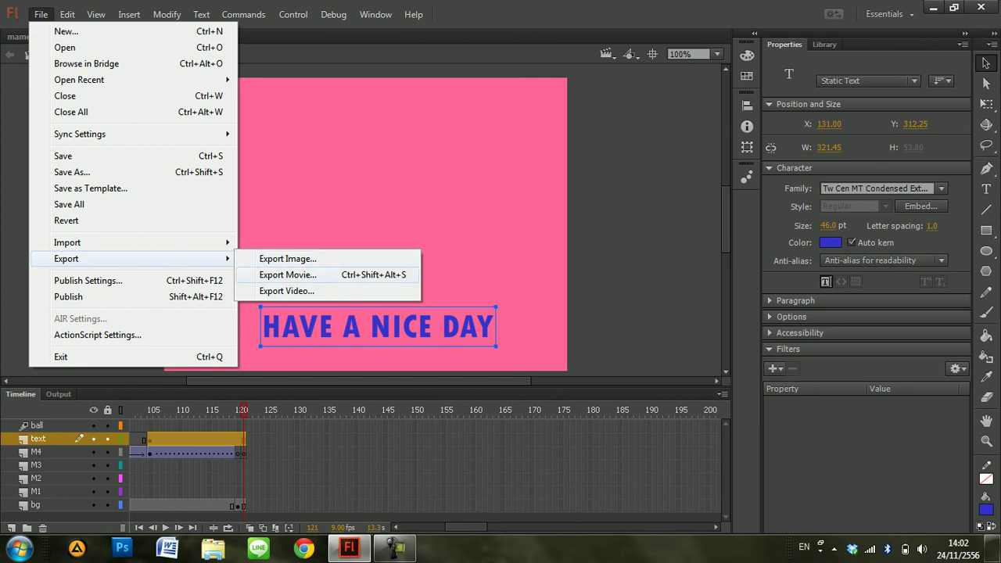
{"action": "left_click", "coordinate": [287, 275]}
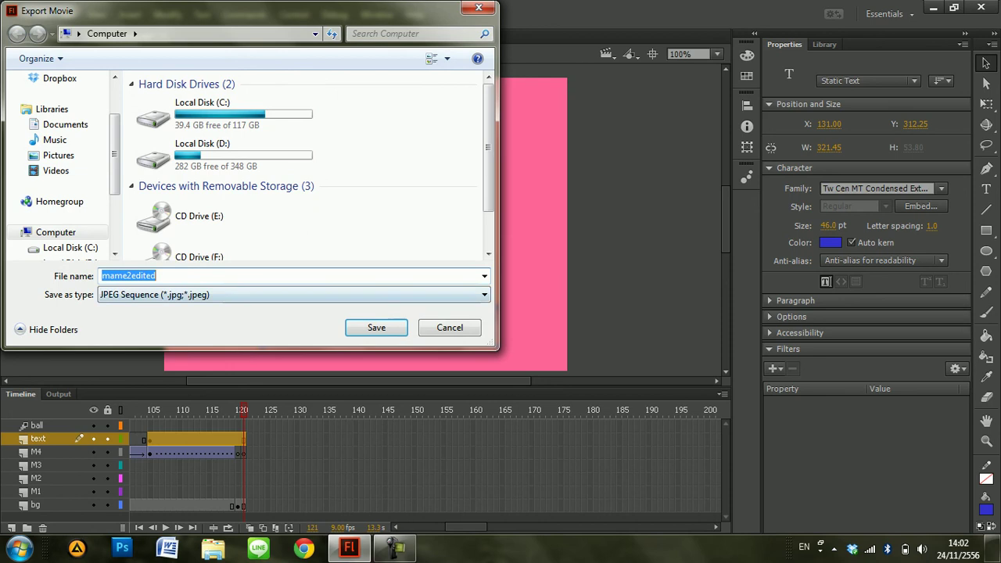
{"action": "left_click", "coordinate": [293, 294]}
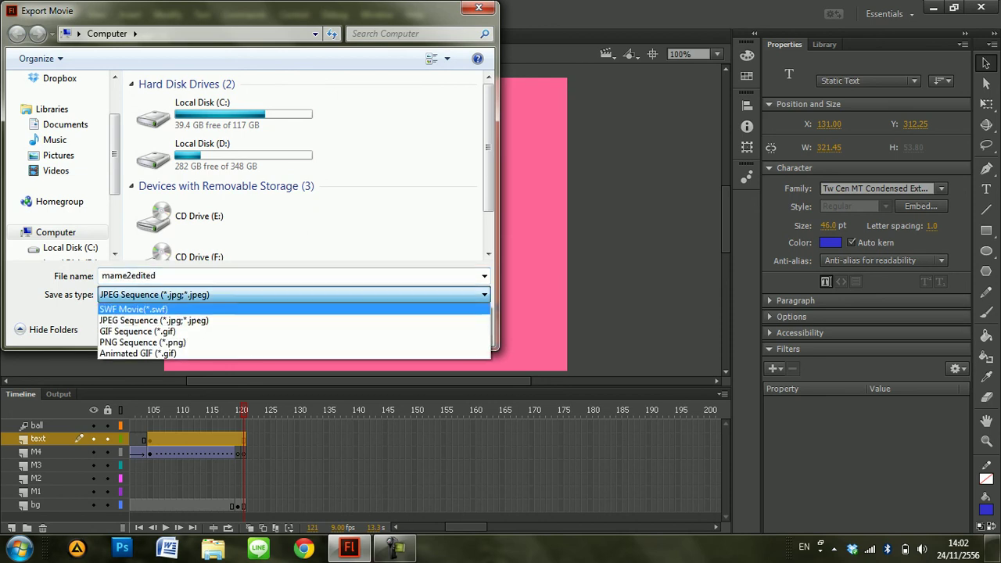
{"action": "key", "text": "Return"}
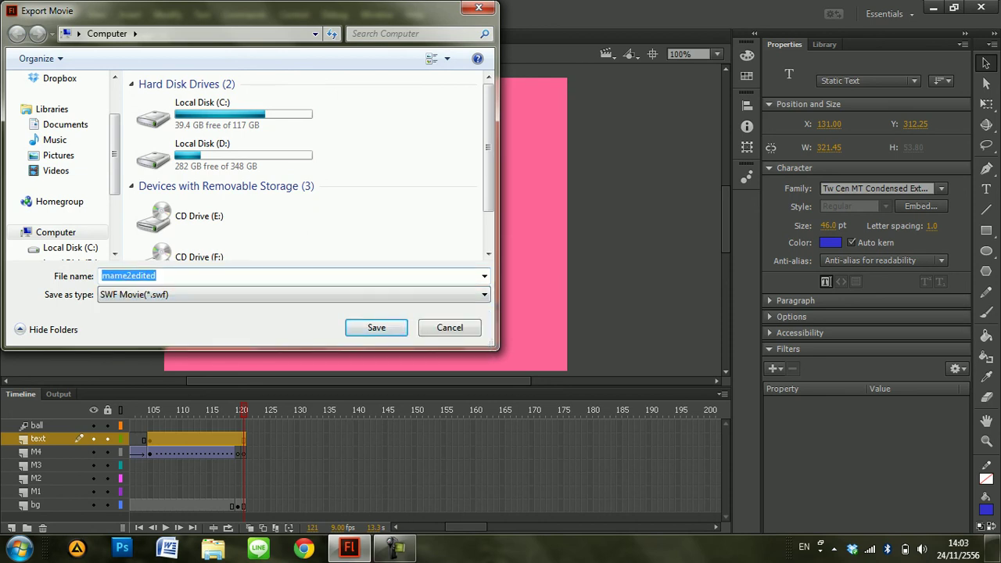
Switch the export file type to Animated GIF (*.gif) and back to SWF Movie (*.swf)
{"action": "key", "text": "Down"}
{"action": "key", "text": "Down"}
{"action": "key", "text": "Down"}
{"action": "key", "text": "Down"}
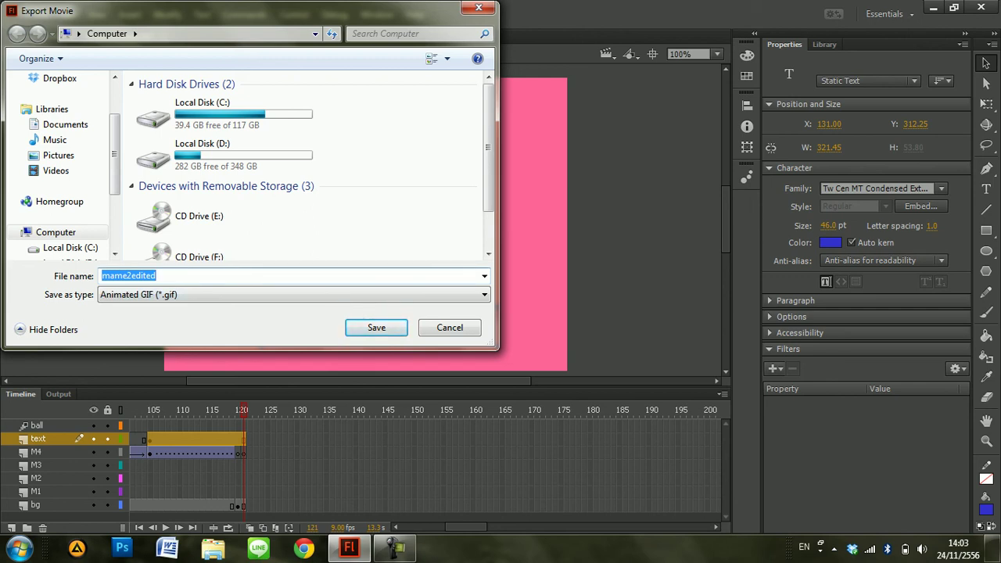
{"action": "left_click", "coordinate": [292, 294]}
{"action": "left_click", "coordinate": [137, 308]}
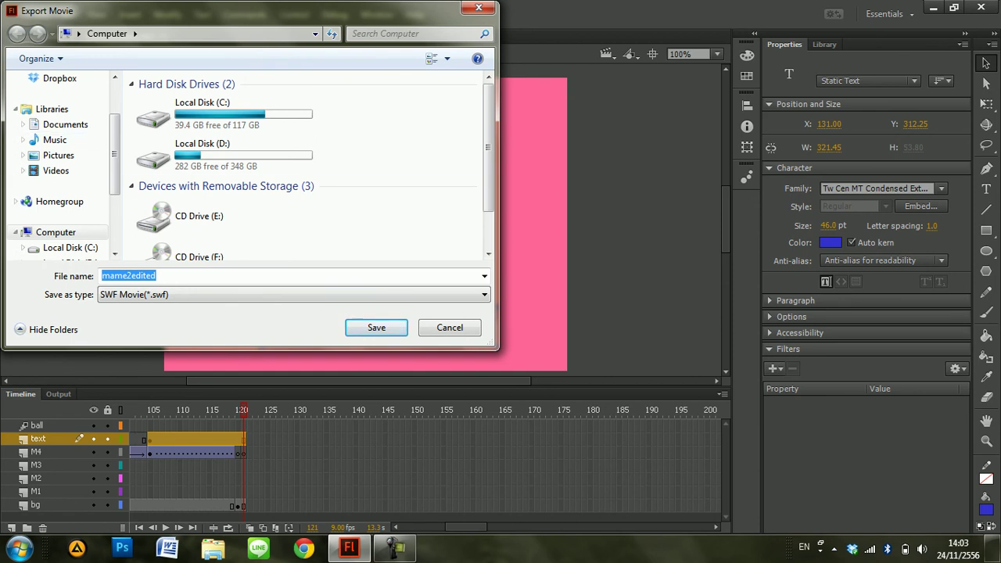
Export the SWF movie to the Desktop under the file name MMM, declining to replace the existing mame2edited.swf
{"action": "scroll", "coordinate": [59, 155], "scroll_direction": "up", "scroll_amount": 2}
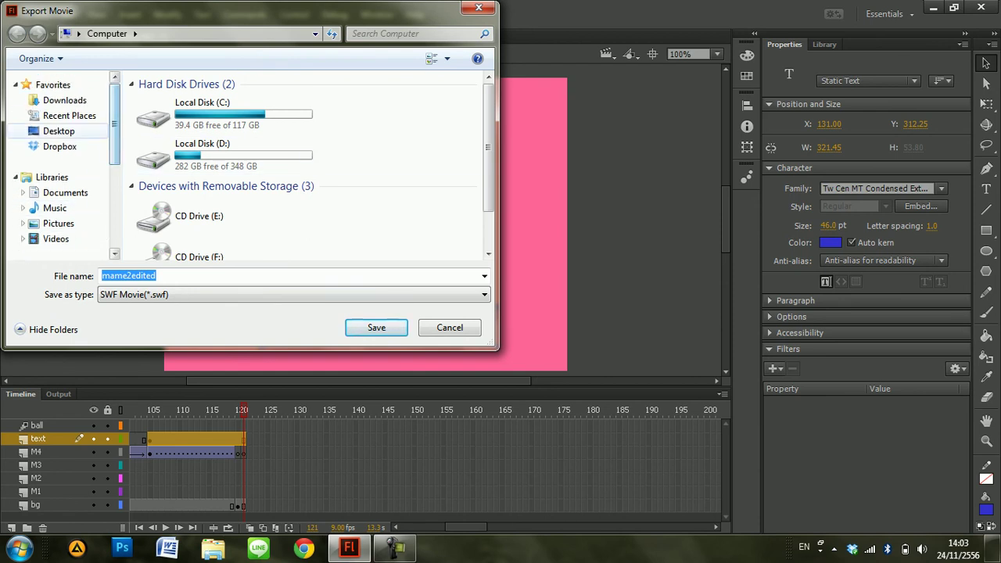
{"action": "left_click", "coordinate": [58, 130]}
{"action": "key", "text": "Return"}
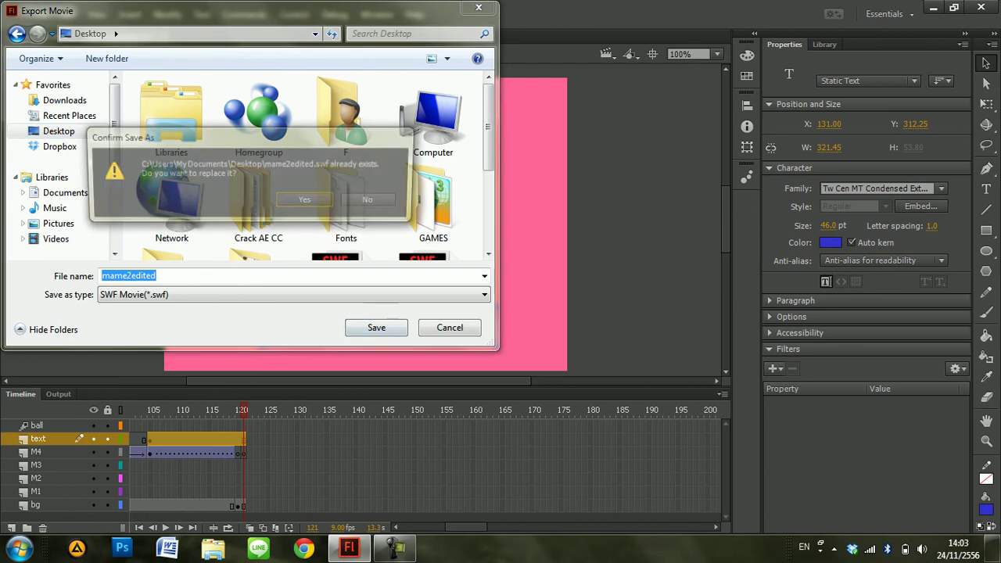
{"action": "left_click", "coordinate": [372, 201]}
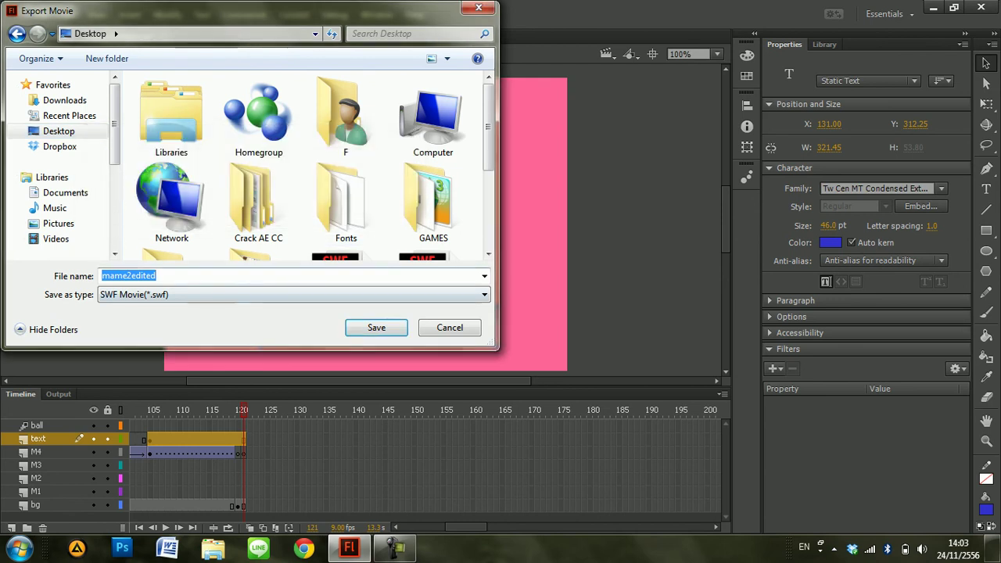
{"action": "left_click_drag", "start_coordinate": [157, 275], "coordinate": [131, 276]}
{"action": "key", "text": "shift+Home"}
{"action": "type", "text": "MMM"}
{"action": "key", "text": "Return"}
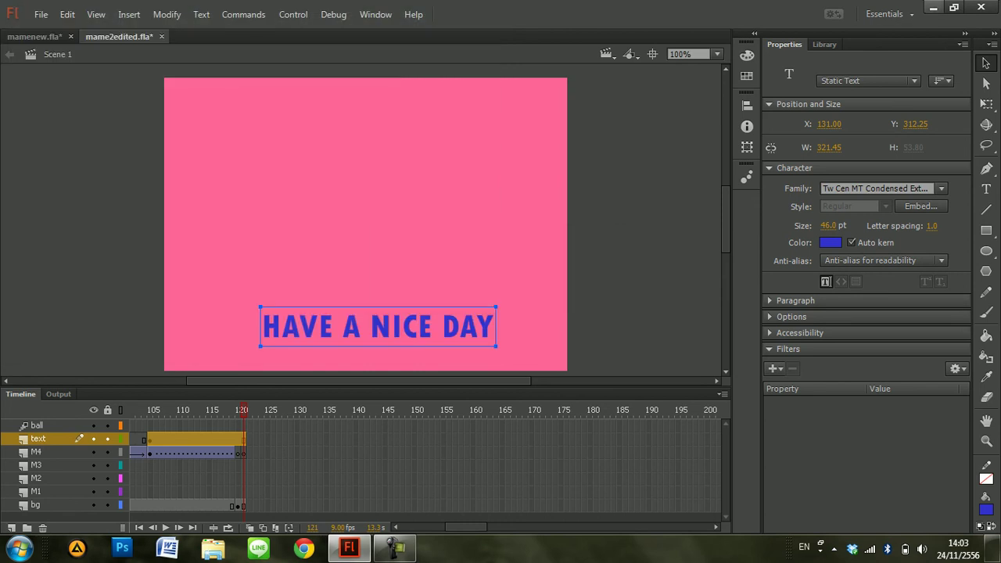
Minimise Flash and open the exported MMM movie from the desktop in Adobe Flash Player
{"action": "left_click", "coordinate": [933, 7]}
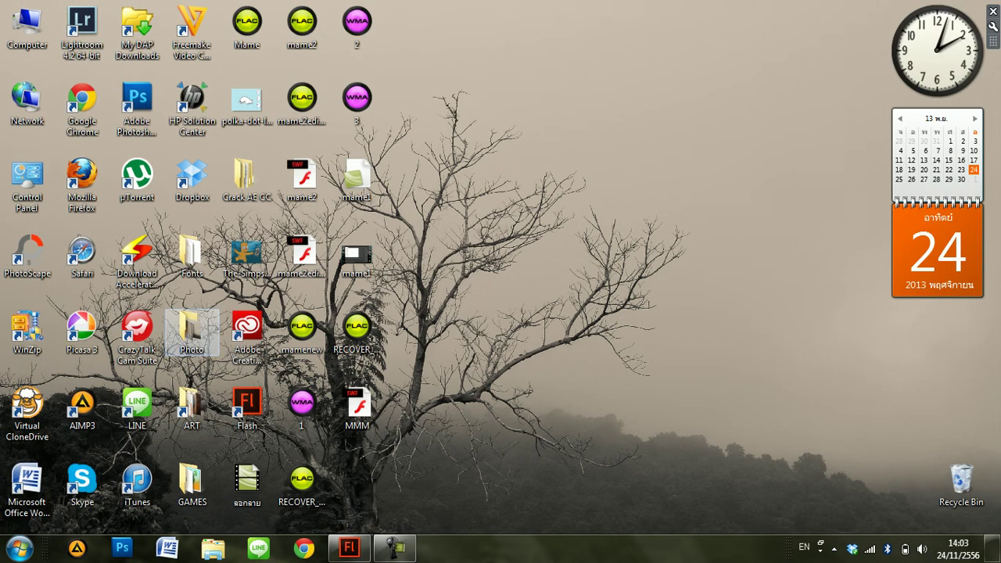
{"action": "left_click", "coordinate": [364, 403]}
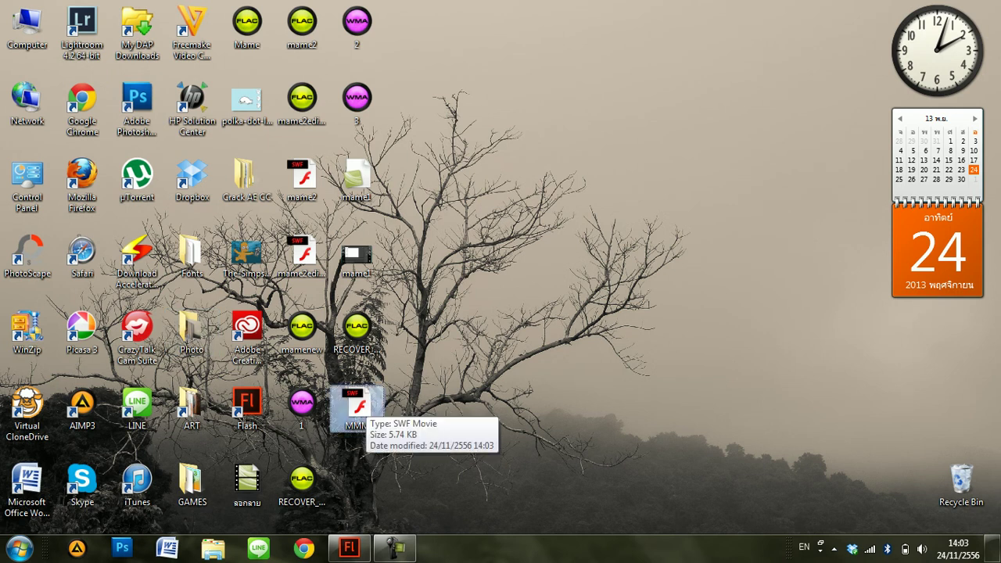
{"action": "double_click", "coordinate": [357, 408]}
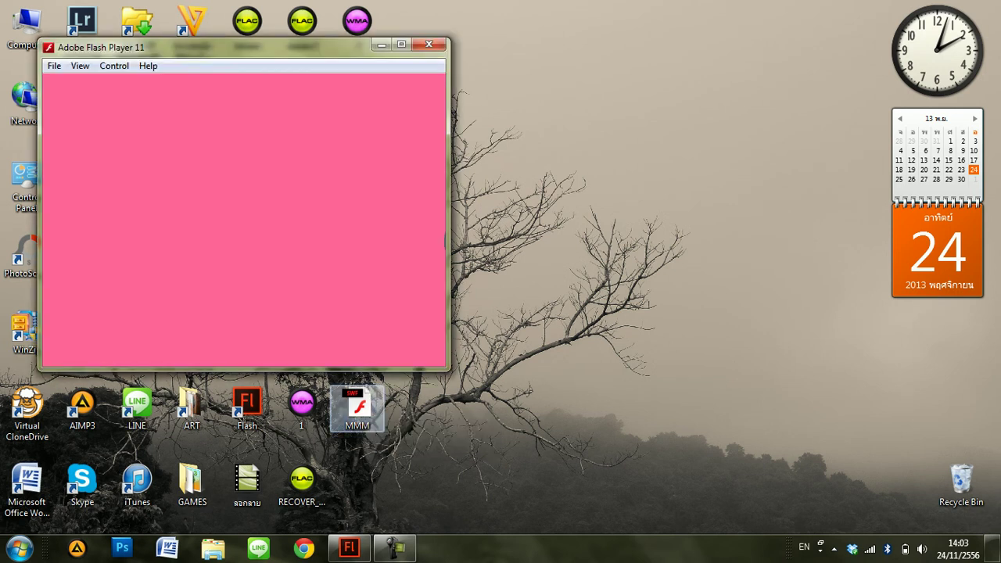